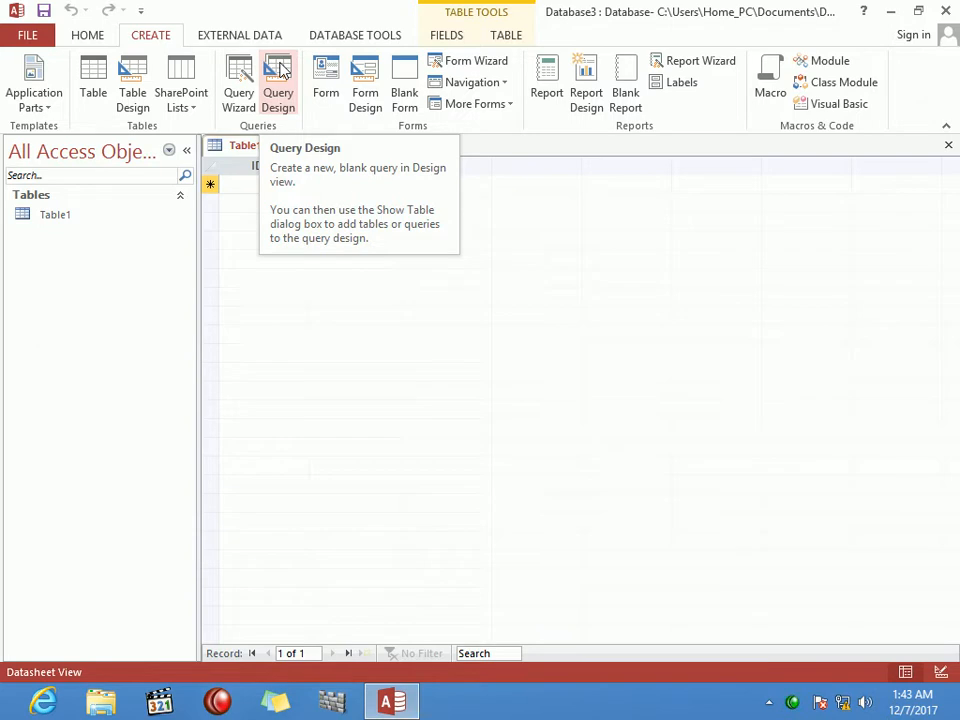
Step: Start a new table design with StdID as AutoNumber, plus Stdname and Program as Short Text
click(75, 216)
click(133, 80)
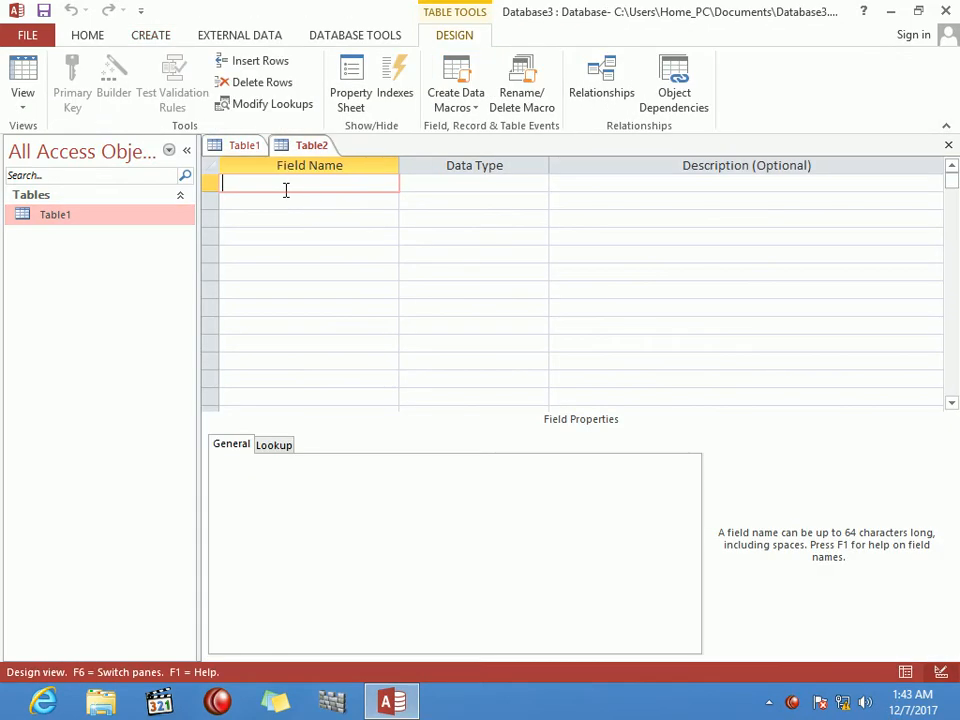
text(StdID)
key(Tab)
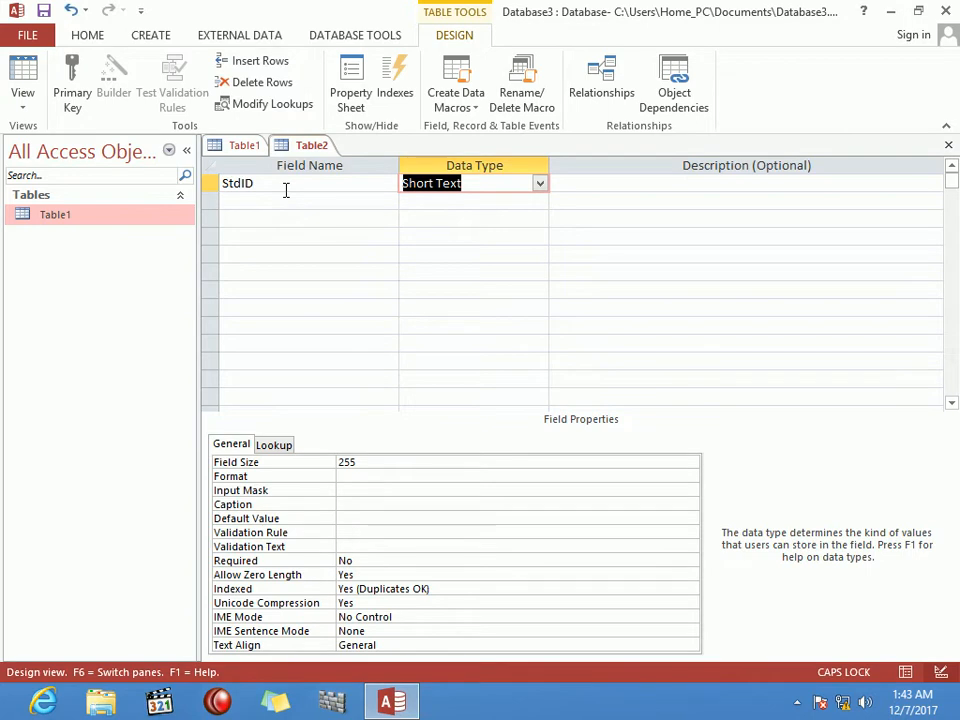
key(Tab)
key(Caps_Lock)
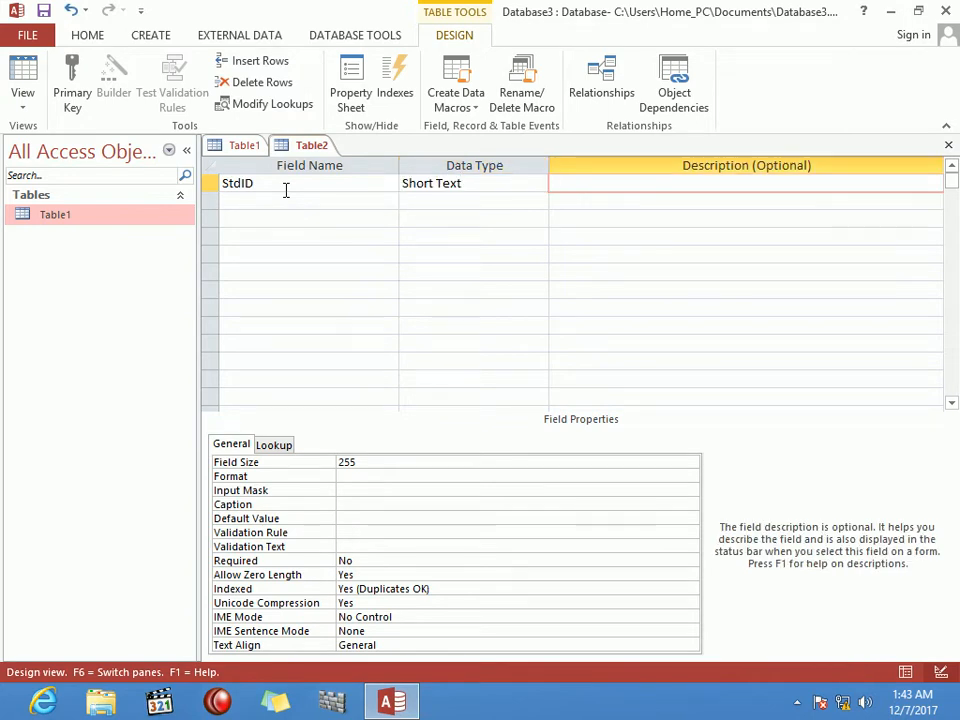
key(shift+Tab)
text(a)
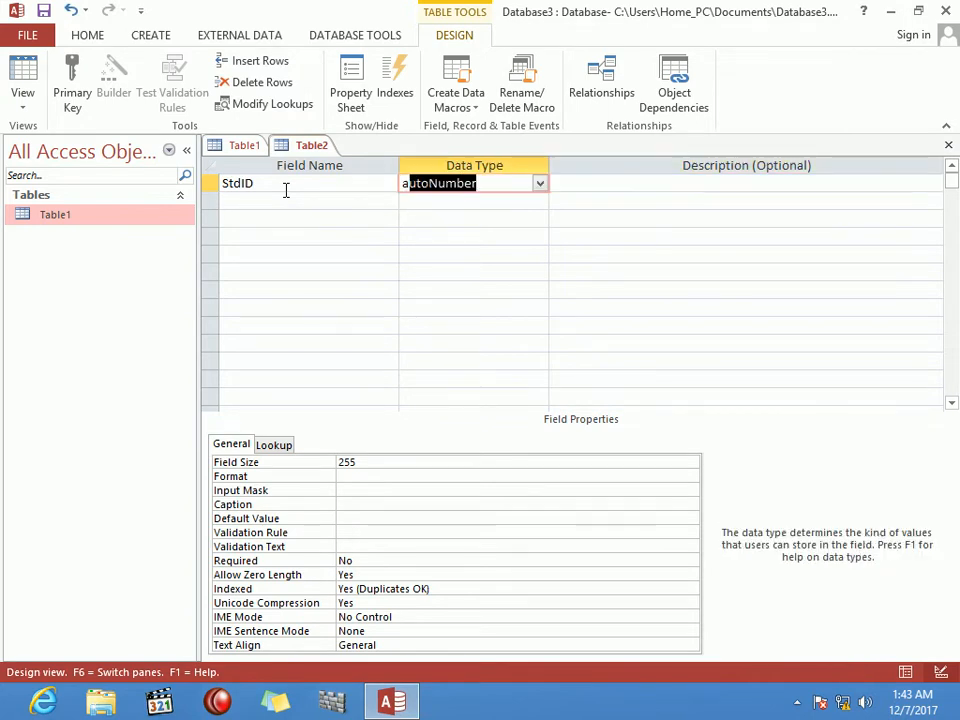
key(Tab)
key(Tab)
text(Stdname)
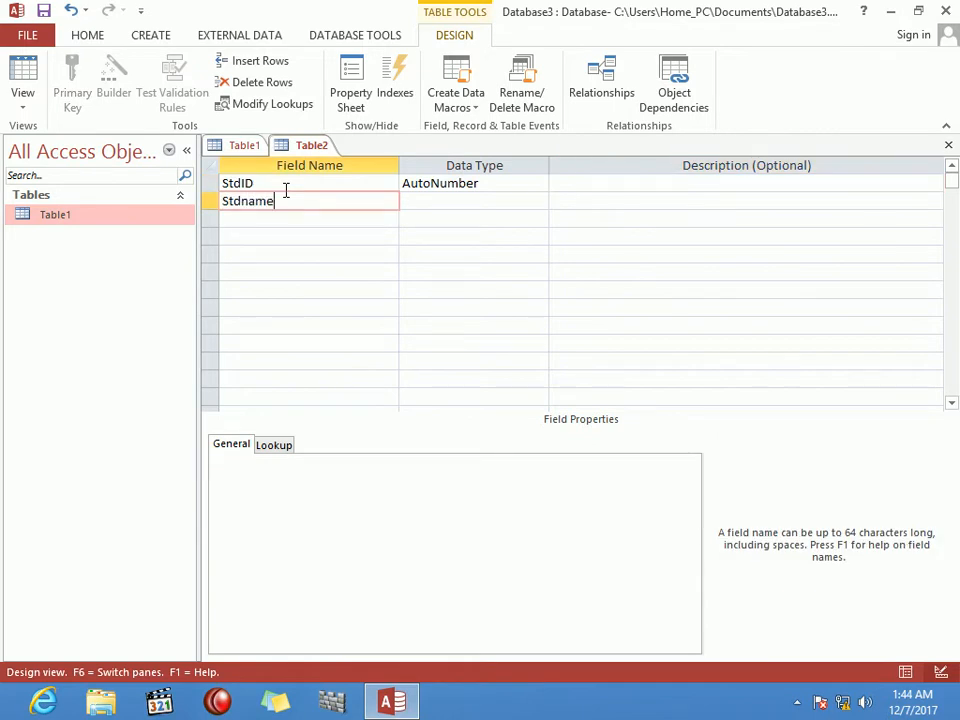
key(Tab)
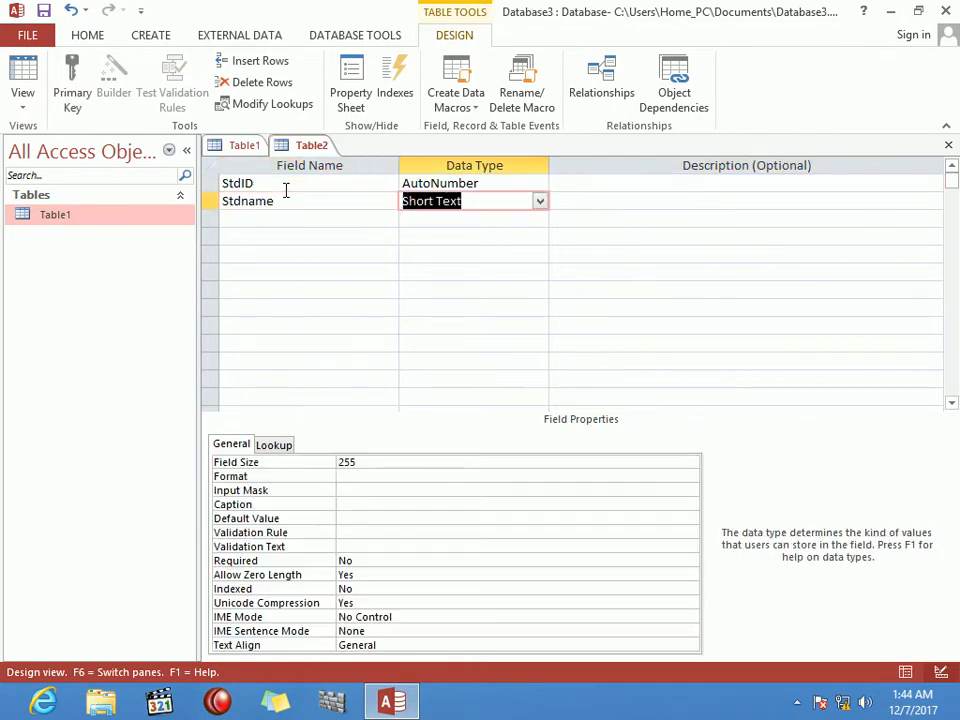
key(Tab)
key(Tab)
text(P)
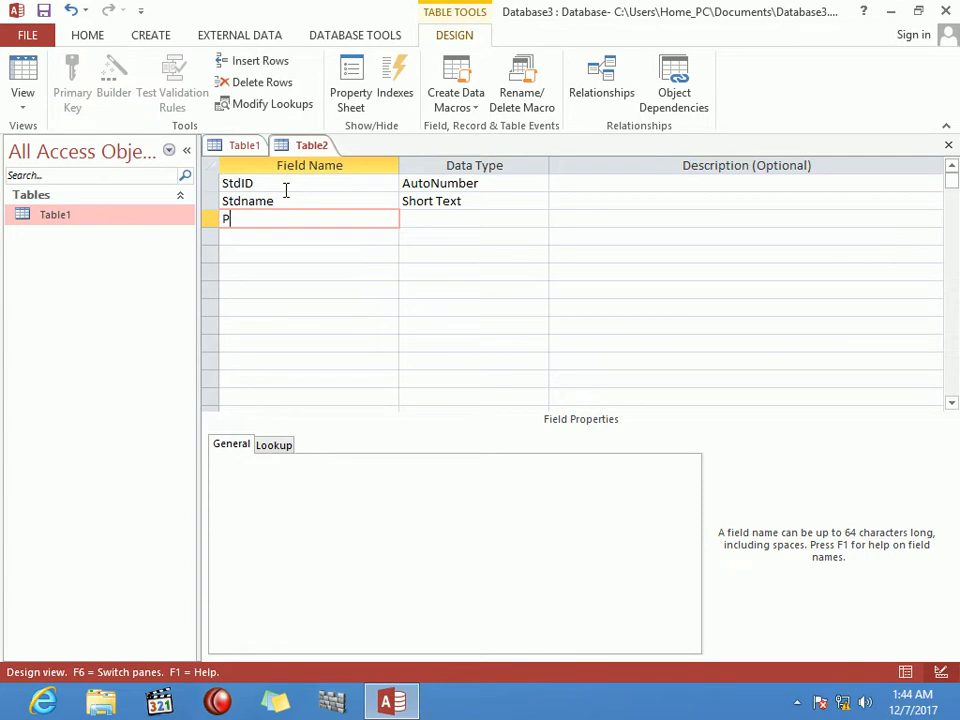
text(rogram)
key(Tab)
Step: Add Fee as Number, date as Date/Time and a teacher field, then close to save
key(Tab)
key(Tab)
text(Fee)
key(Tab)
text(n)
key(Tab)
key(Tab)
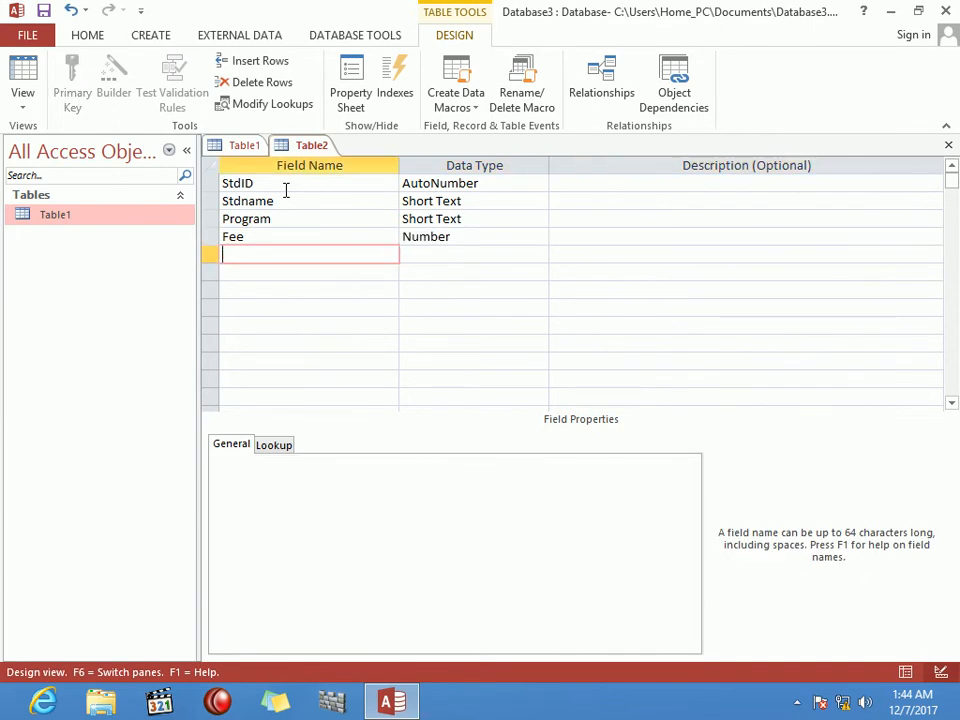
text(date)
key(Tab)
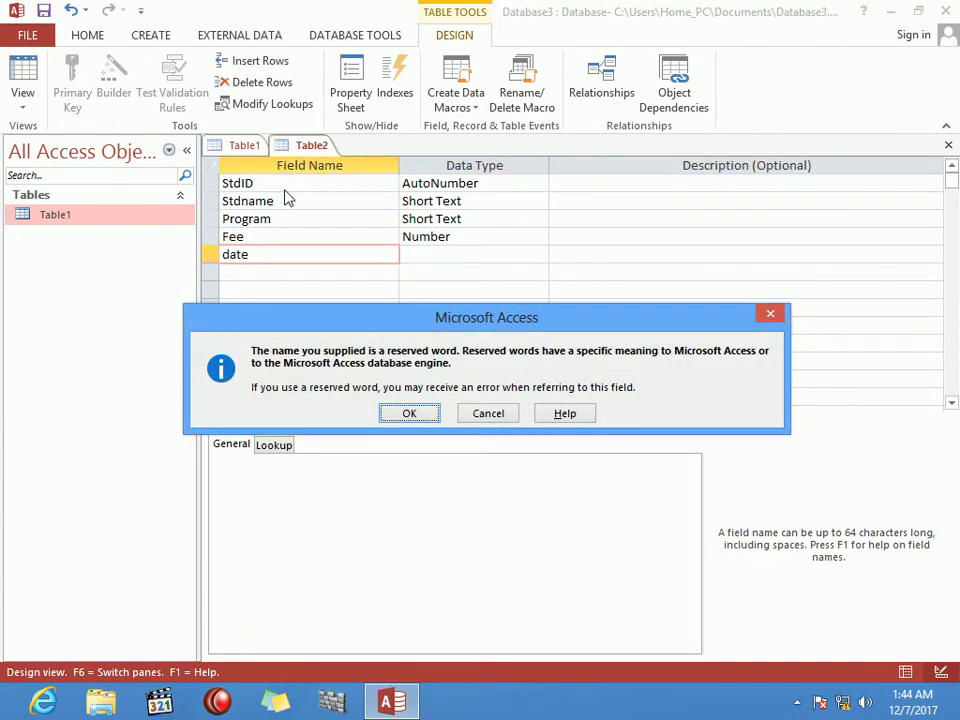
key(Return)
text(date/Time)
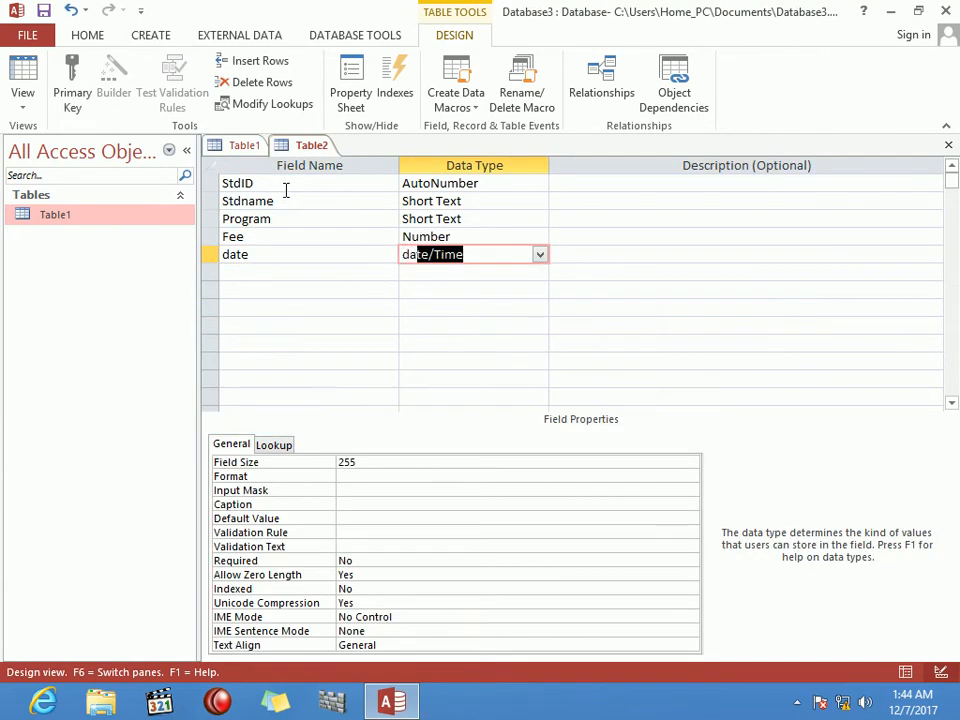
key(Tab)
key(Tab)
text(teacher)
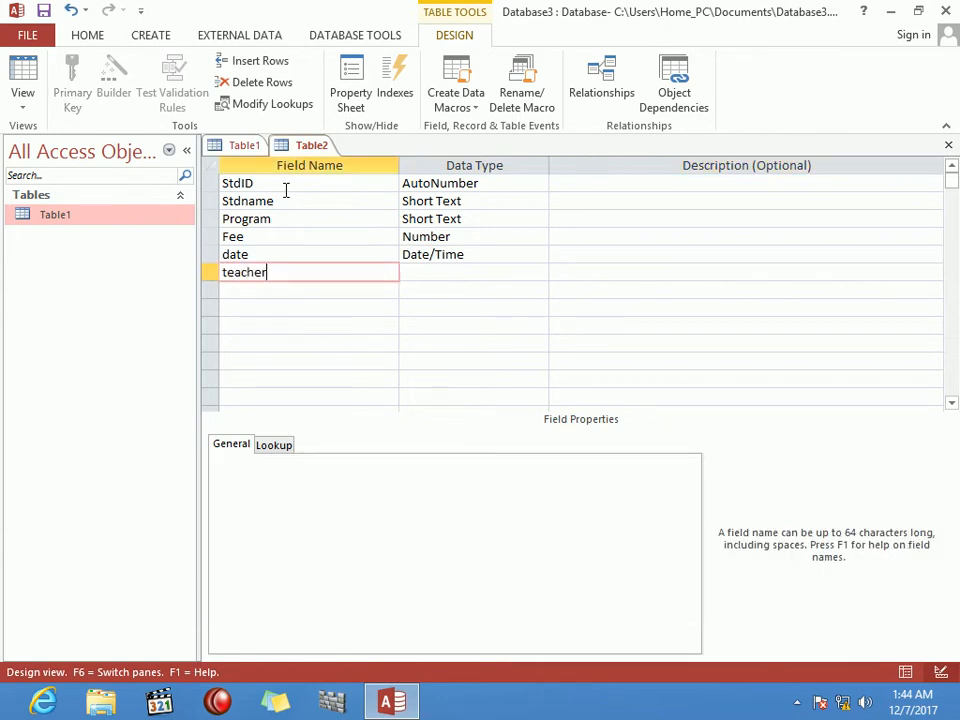
key(Tab)
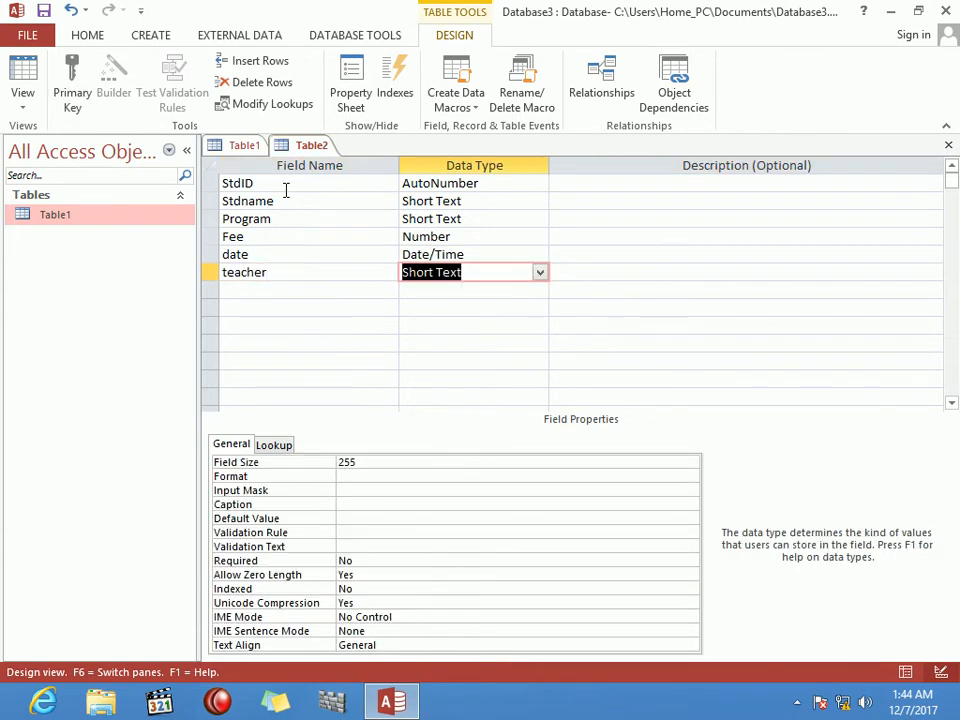
key(ctrl+w)
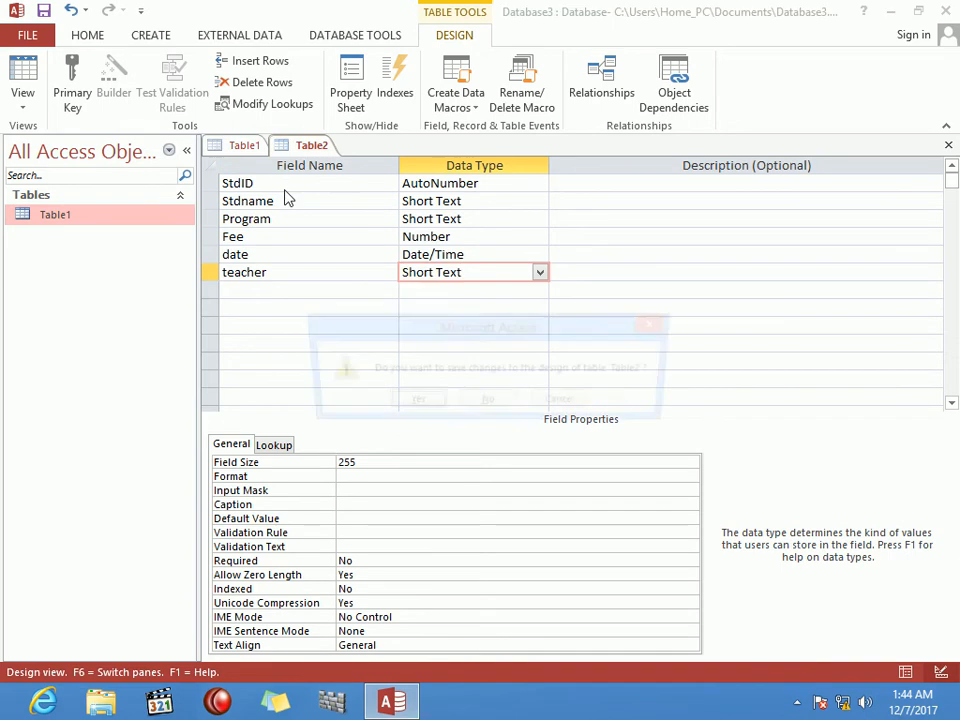
Step: Save the table as stdreg and let Access add a primary key
key(Return)
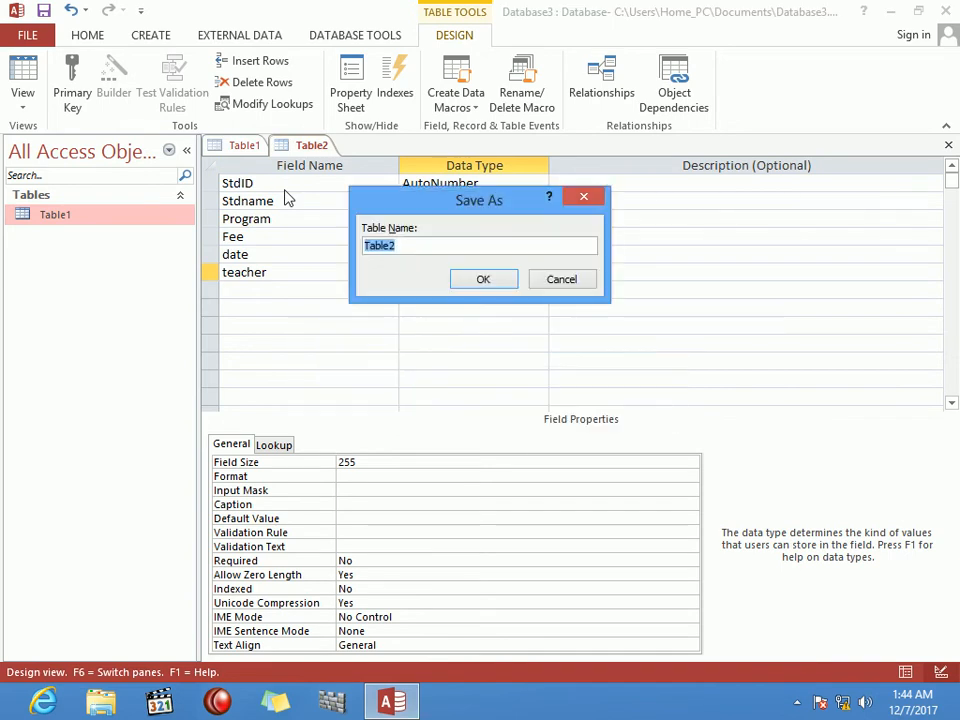
text(stdre)
key(BackSpace)
text(eg)
key(Return)
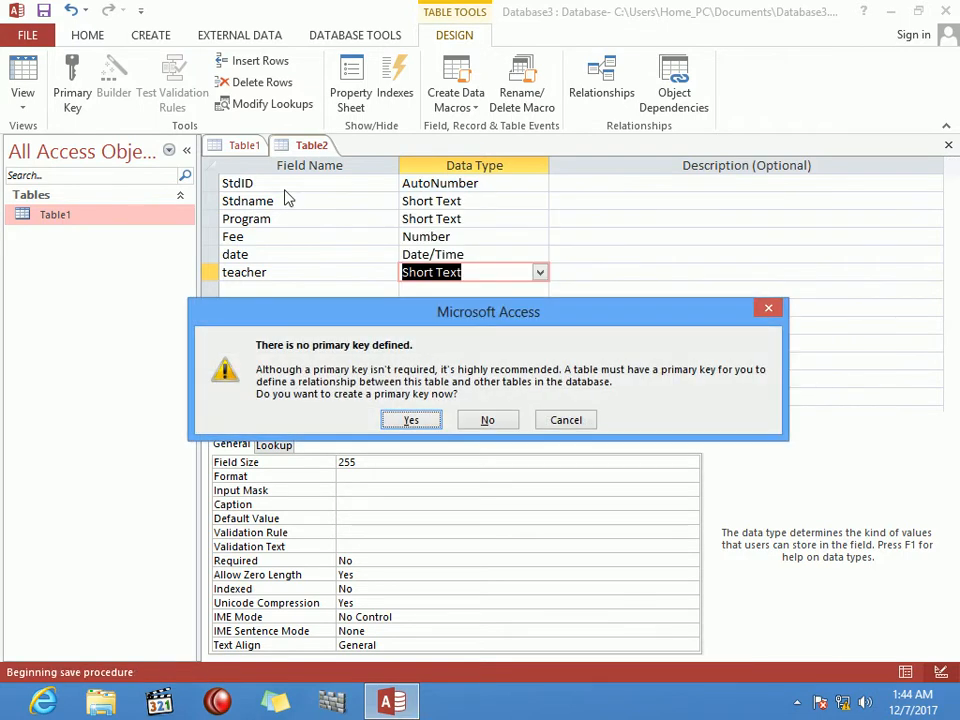
key(Return)
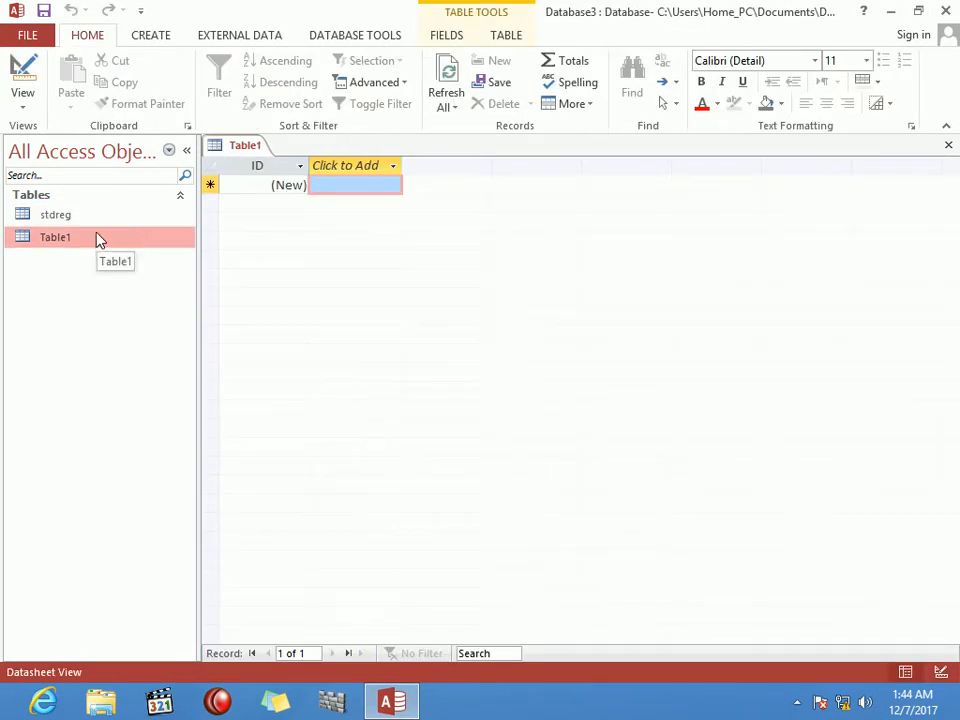
Step: Open stdreg and check its design view to confirm StdID is the primary key
double_click(88, 220)
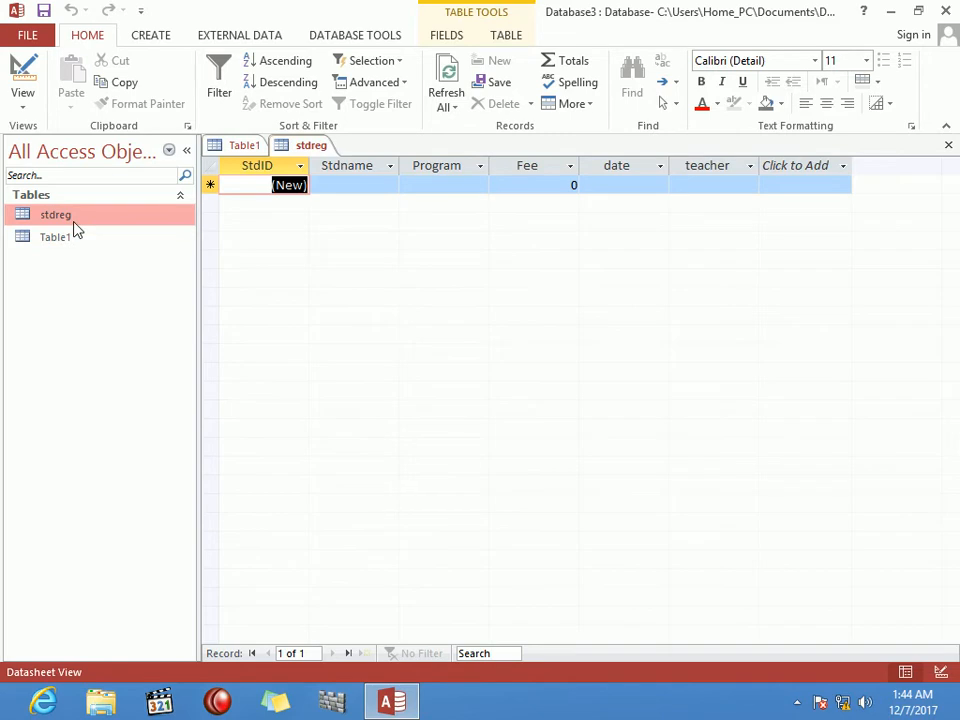
right_click(75, 222)
click(148, 258)
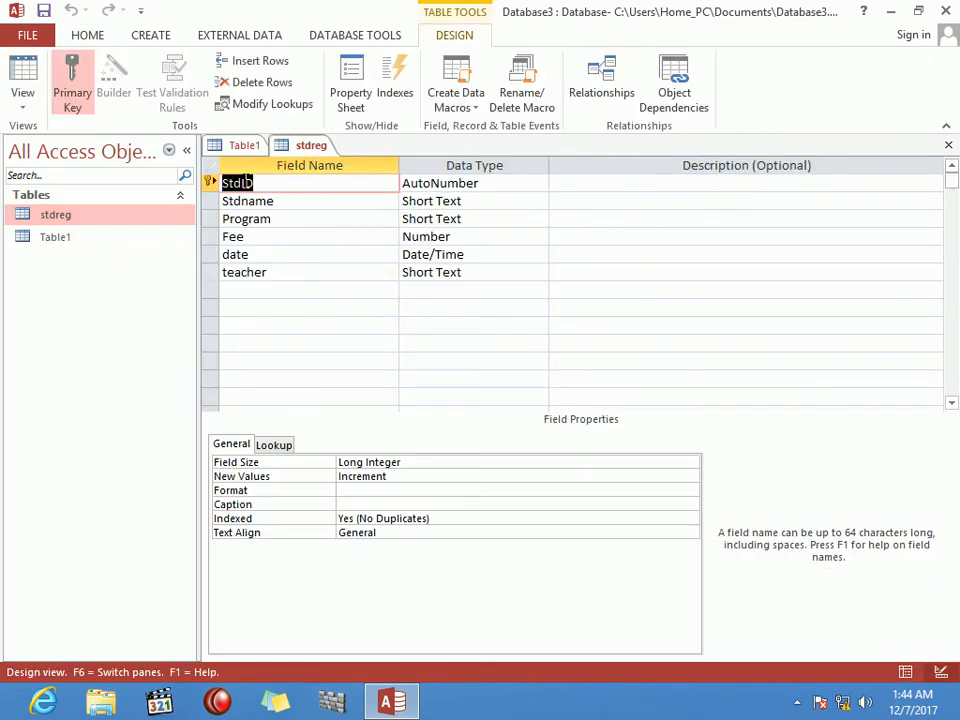
key(ctrl+w)
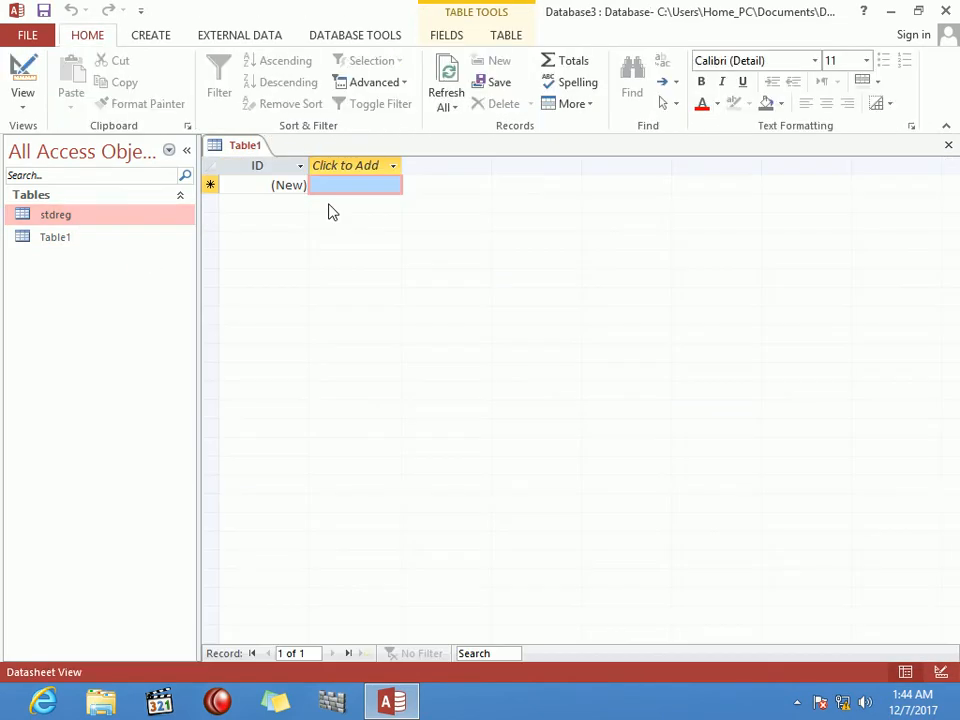
click(165, 38)
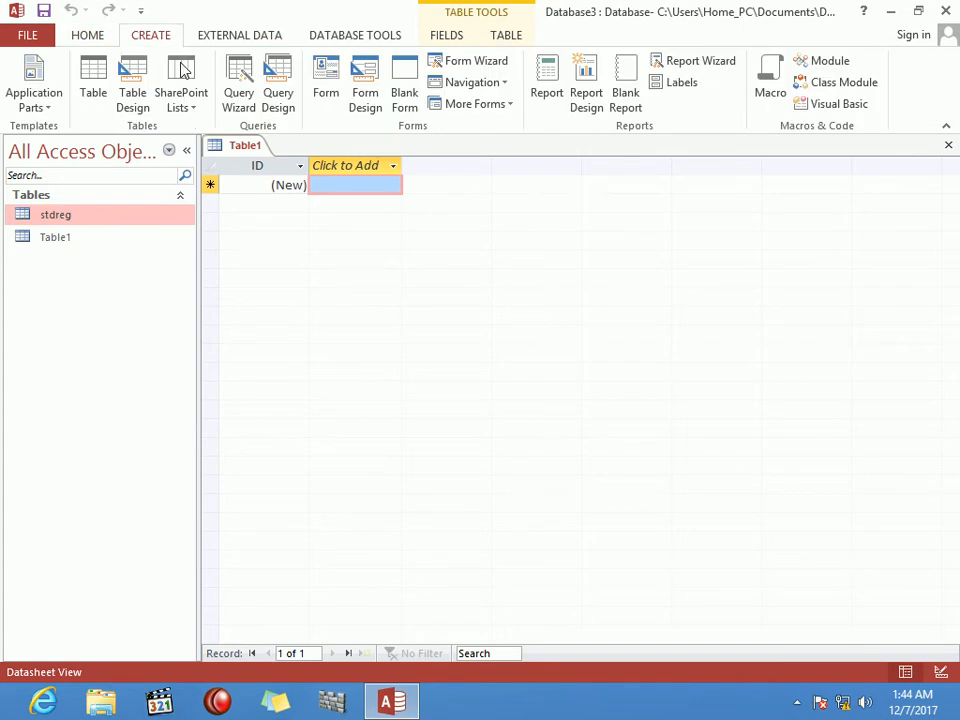
Step: Enter the first student record: a student name, word, fee 1000, today's date and a teacher
double_click(114, 215)
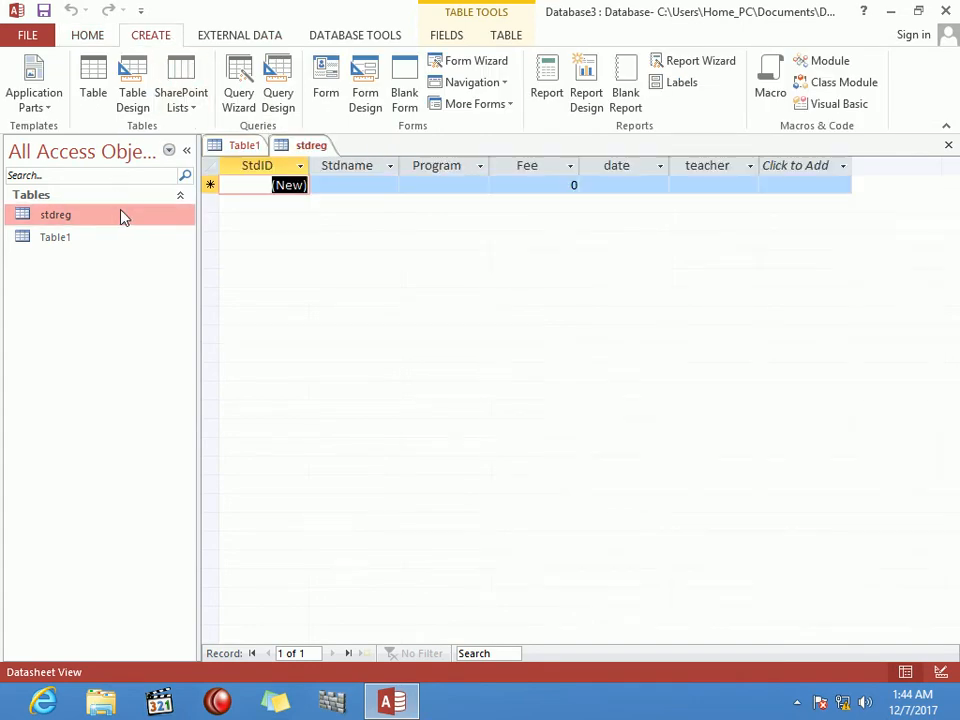
click(311, 184)
text(al)
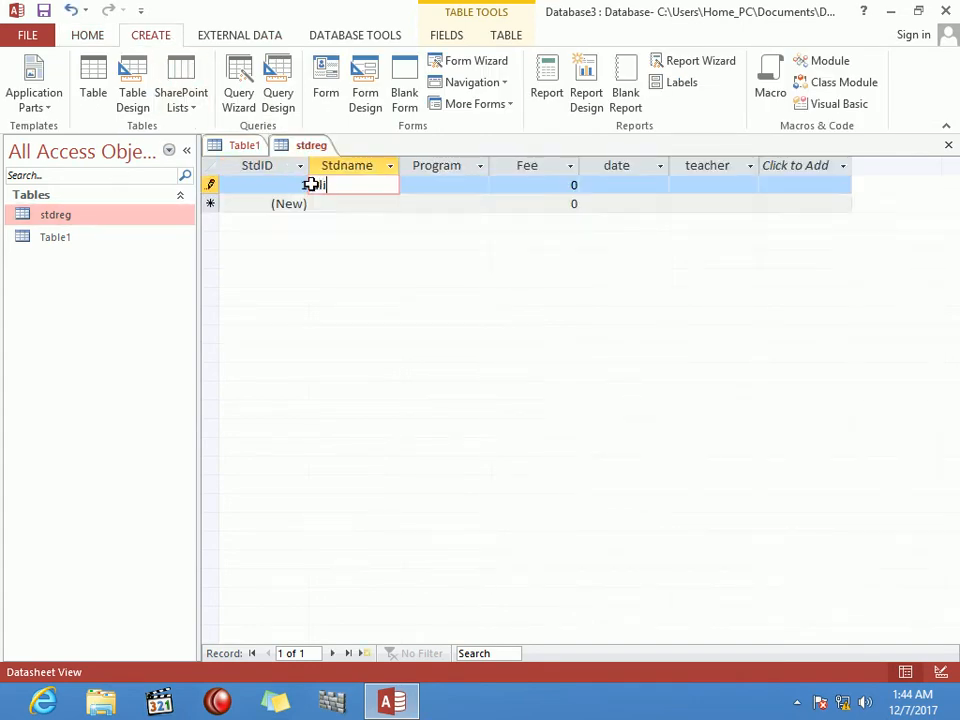
text(i)
key(Tab)
text(word)
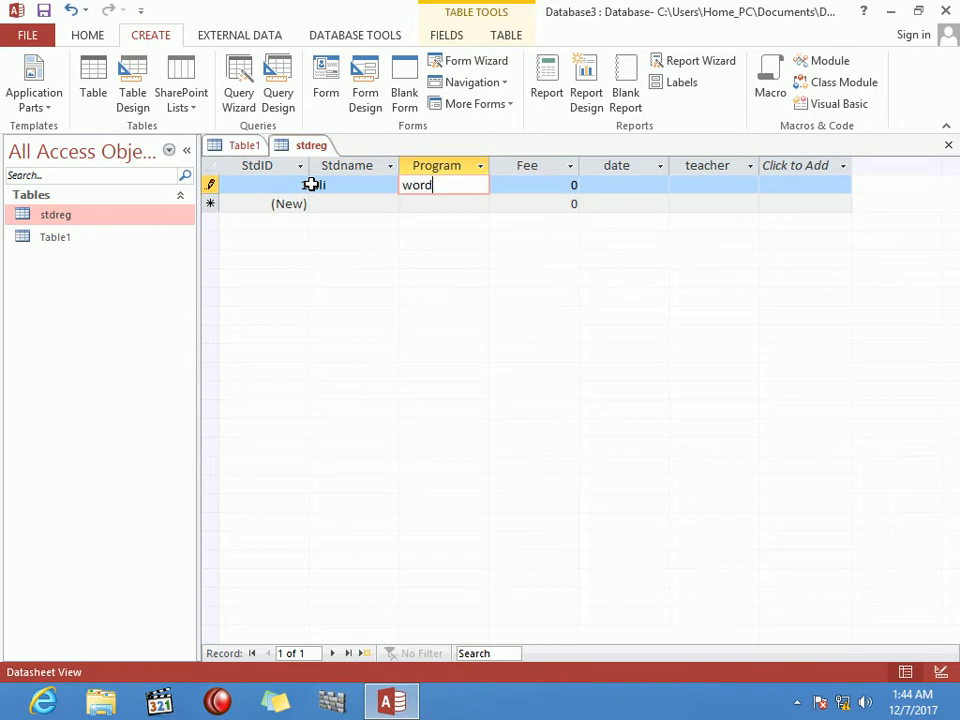
key(Tab)
text(1000)
key(Tab)
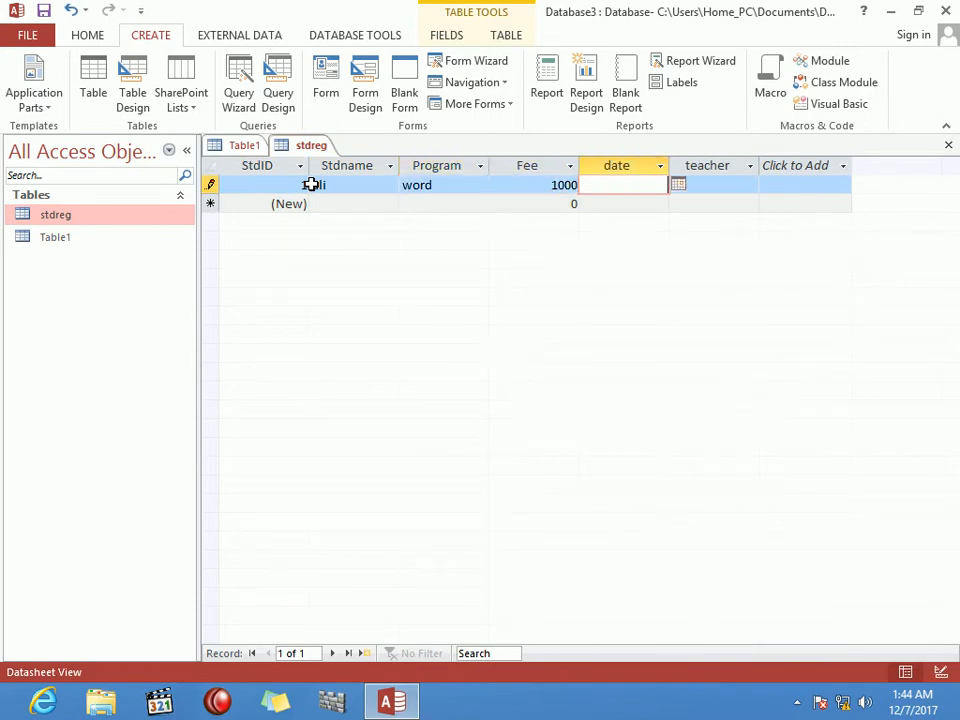
key(ctrl+semicolon)
key(Tab)
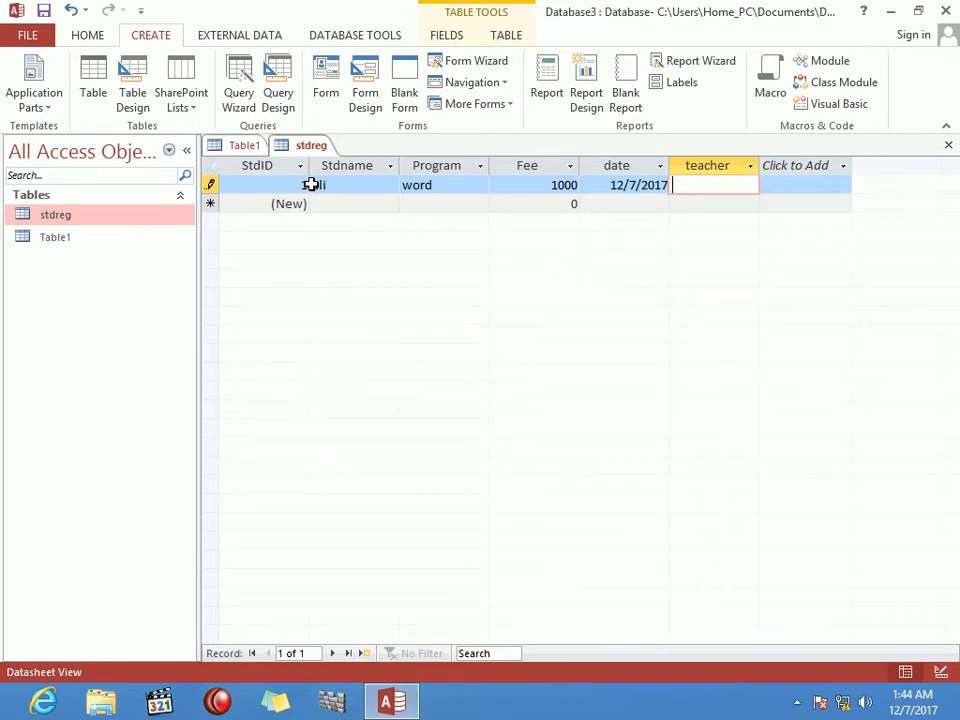
text(Noor)
key(Tab)
key(Tab)
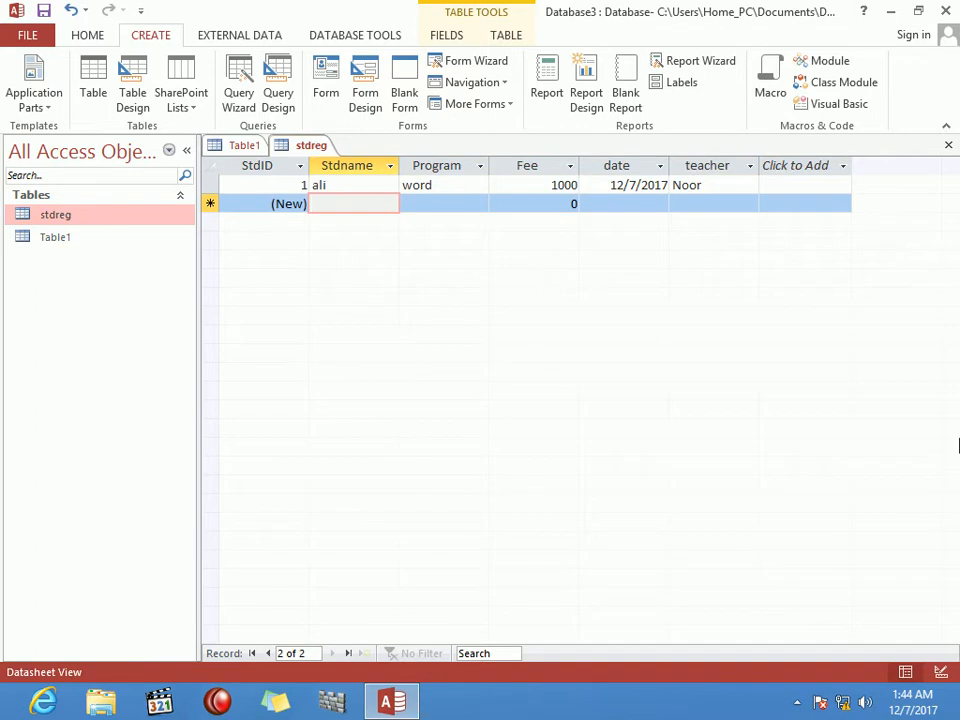
Step: Enter the second record: a student name, ACCess, fee 3000, today's date and a teacher
text(ahamd)
key(Tab)
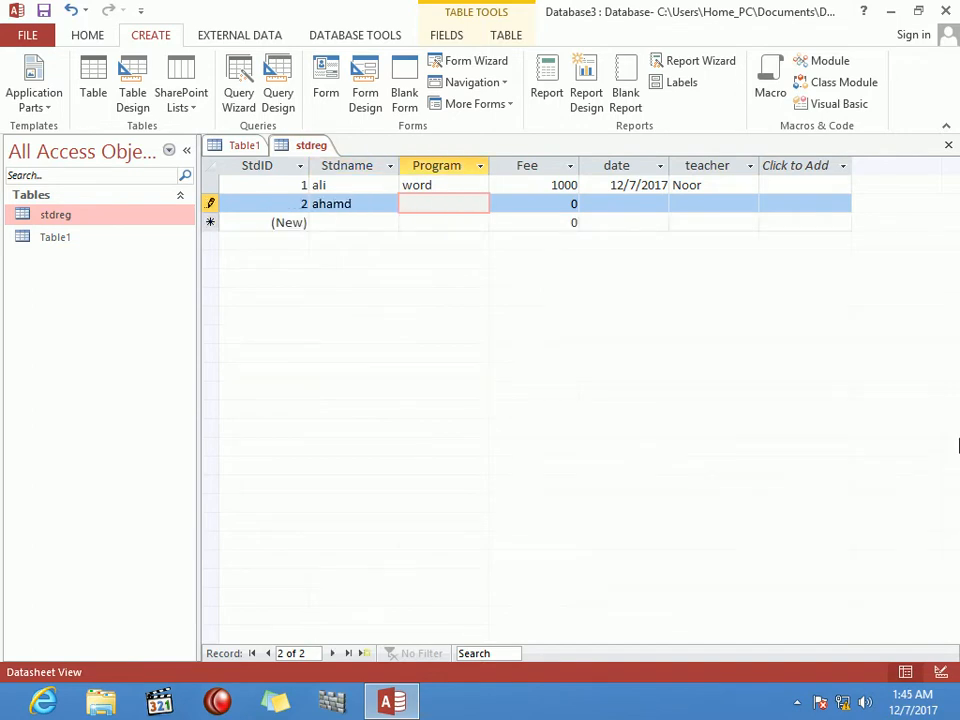
text(ACCess)
key(Tab)
text(3000)
key(Tab)
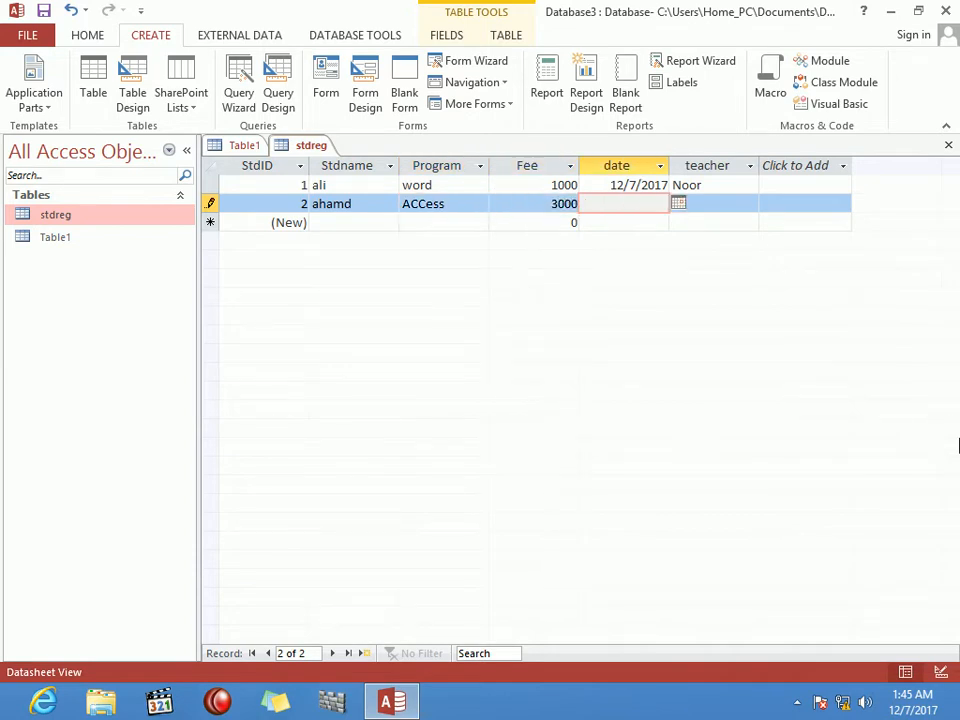
key(ctrl+semicolon)
key(Tab)
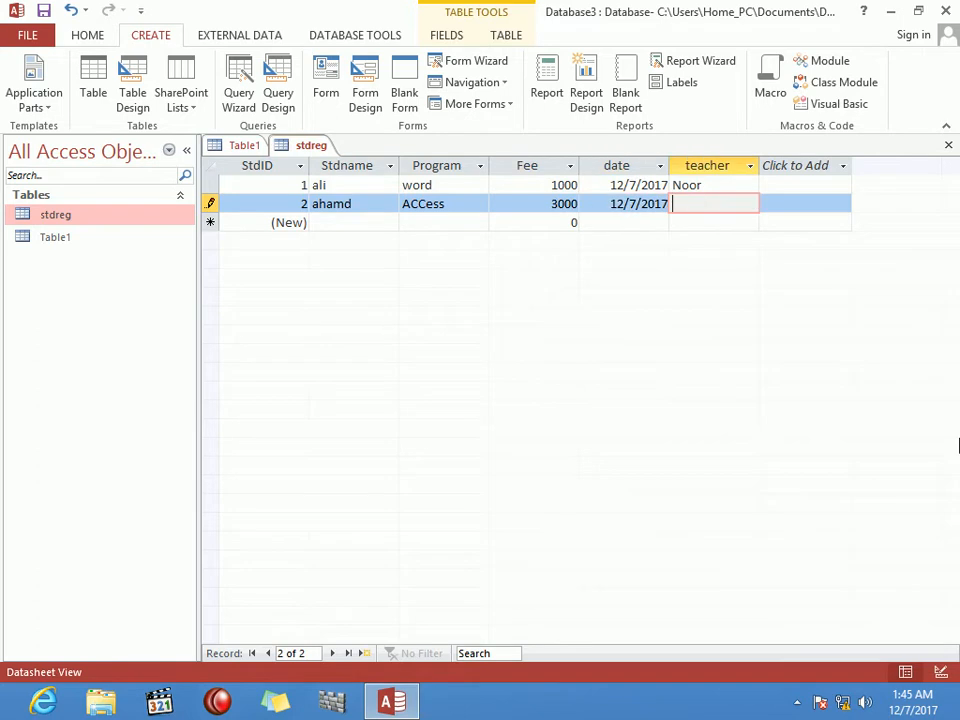
text(B)
key(BackSpace)
text(A.Basir)
key(Tab)
Step: Add a third record for CCNA with fee 12000, today's date and a teacher, then close stdreg
key(Tab)
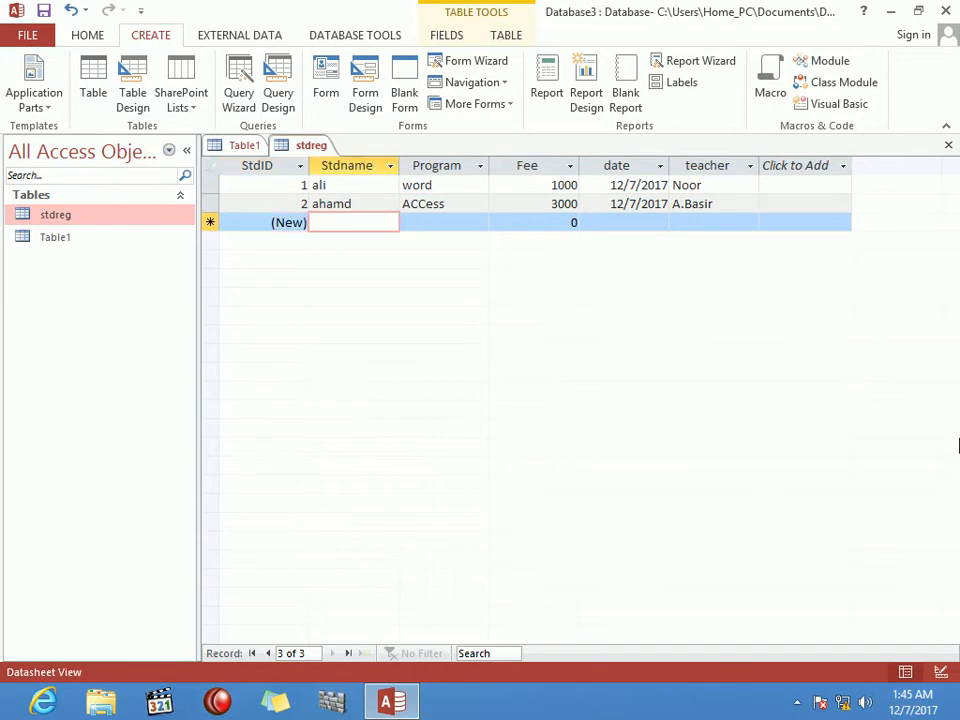
text(wali)
key(Tab)
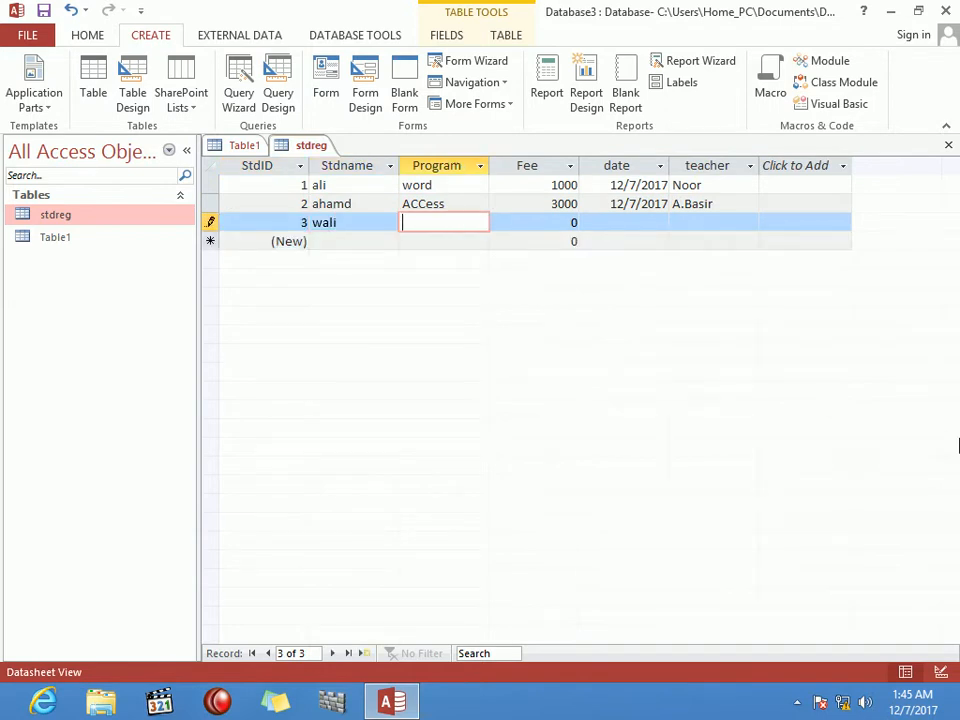
text(CCNA)
key(Tab)
text(12000)
key(Tab)
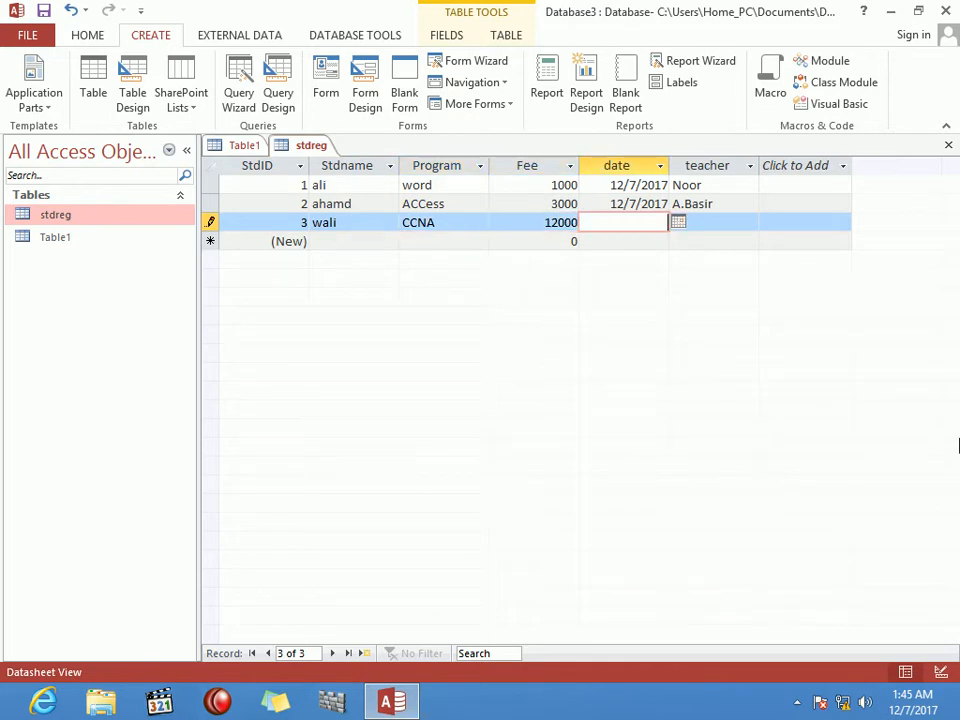
key(ctrl+semicolon)
key(Tab)
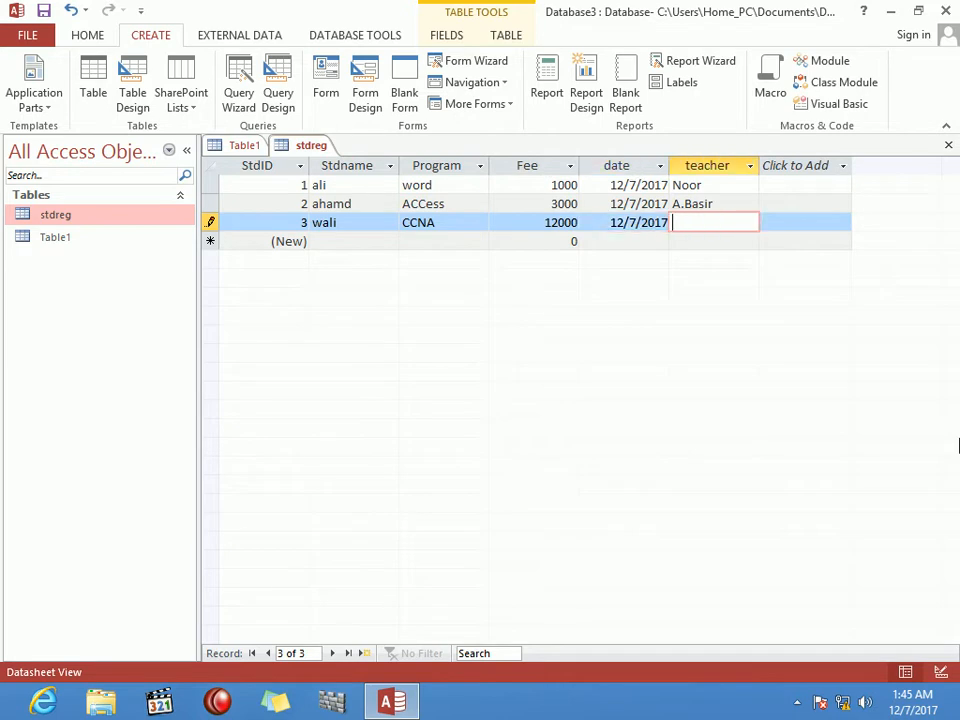
text(A.BAsir)
key(ctrl+w)
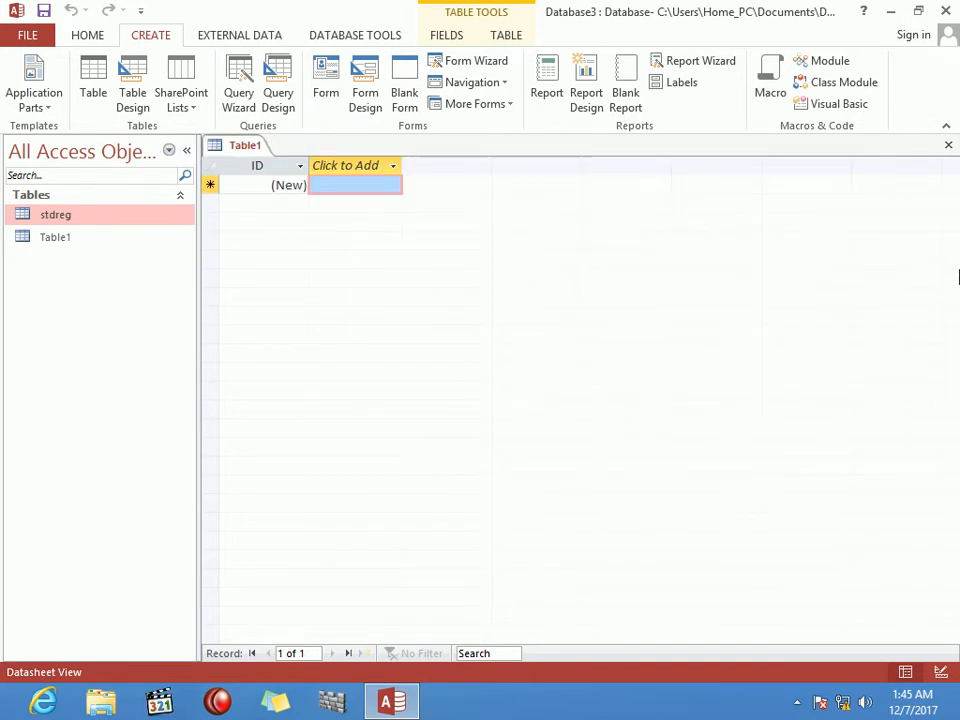
Step: Create a new query on stdreg with all its fields in the design grid
click(268, 87)
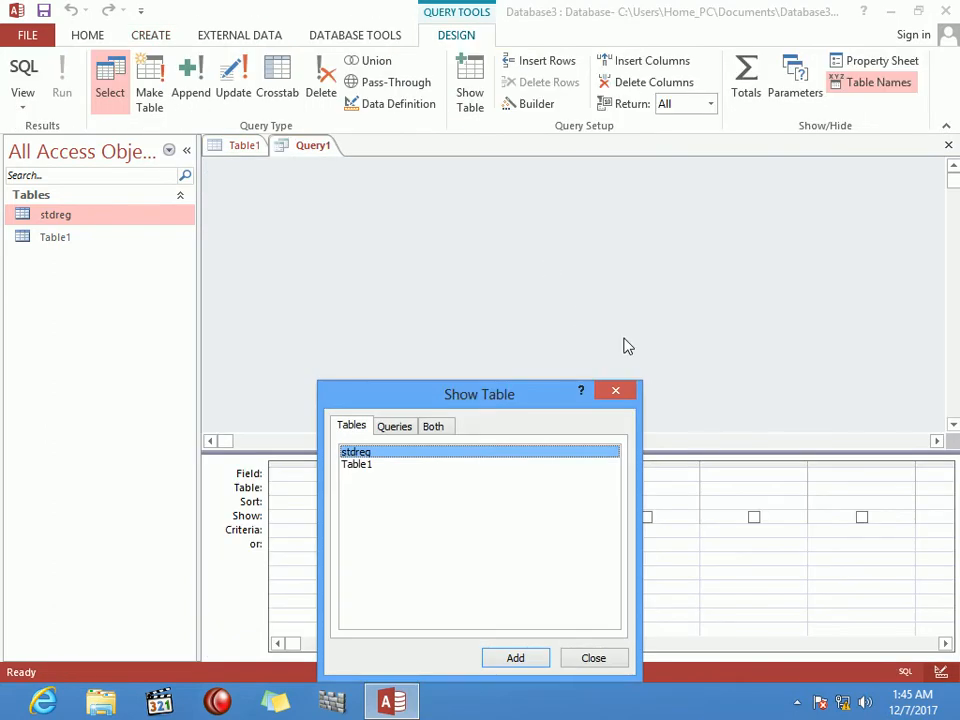
key(Return)
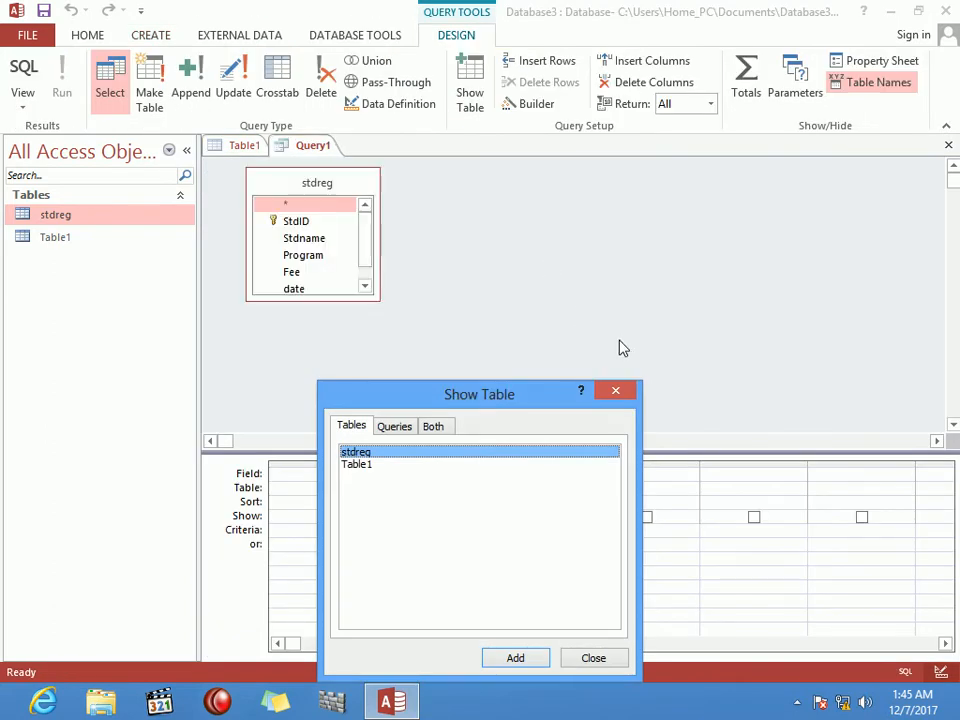
key(Escape)
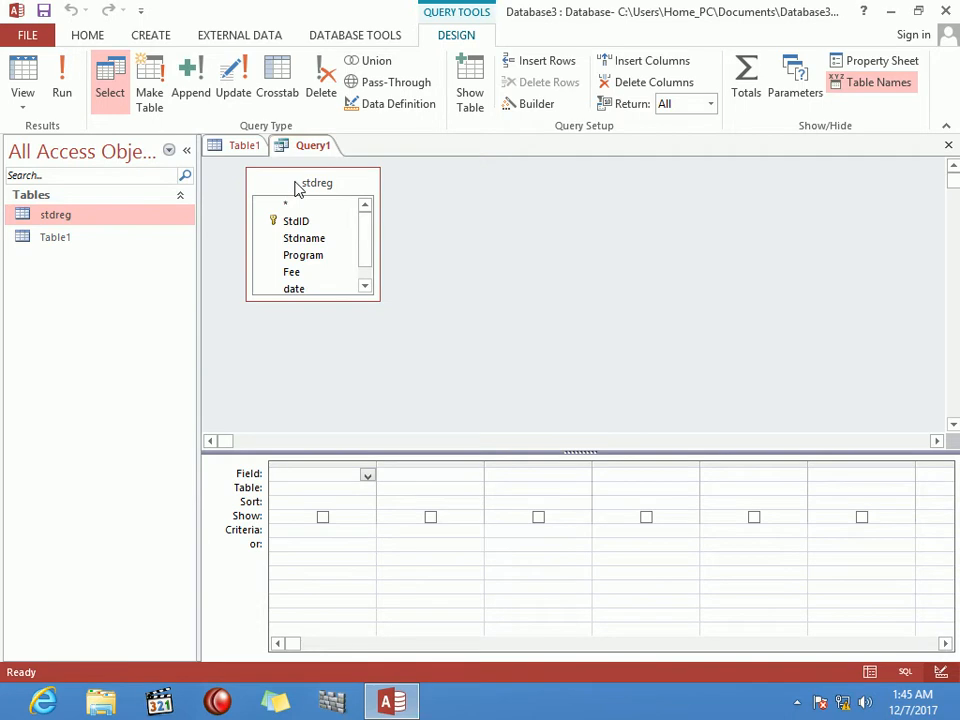
double_click(296, 188)
drag(306, 214, 319, 481)
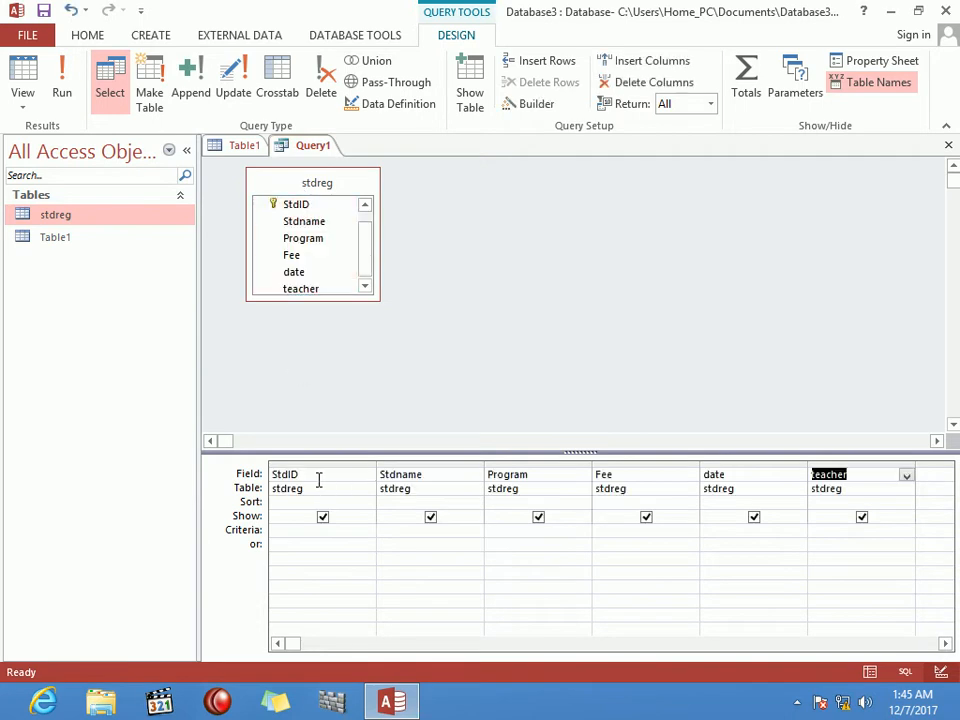
click(113, 100)
Step: Set the Program criterion to CCNA and run the query
click(322, 535)
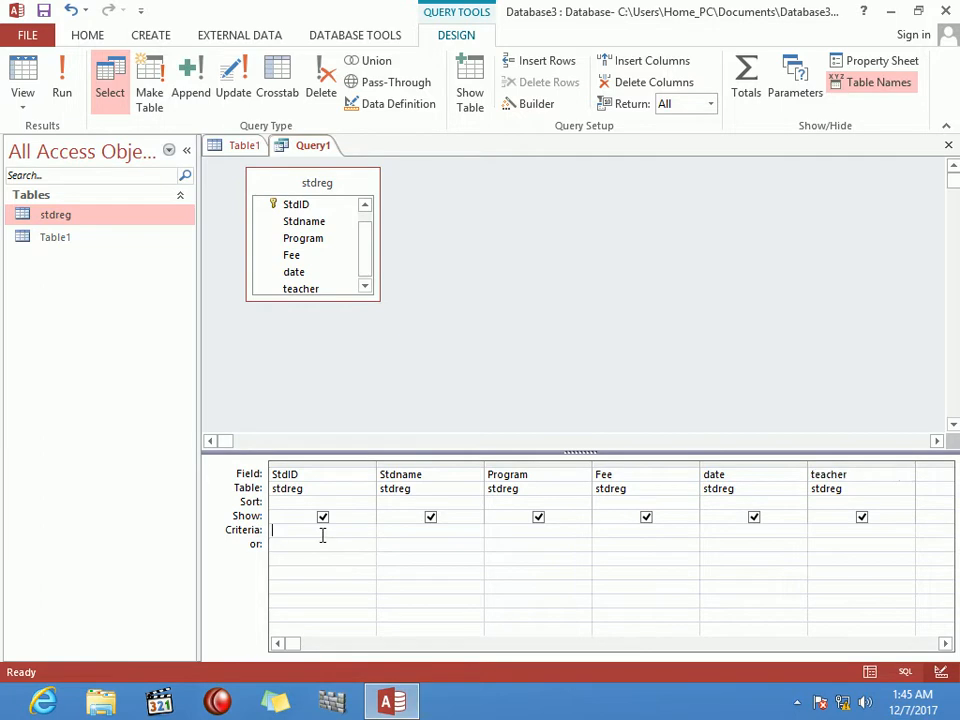
click(424, 531)
click(532, 530)
text(CCNA)
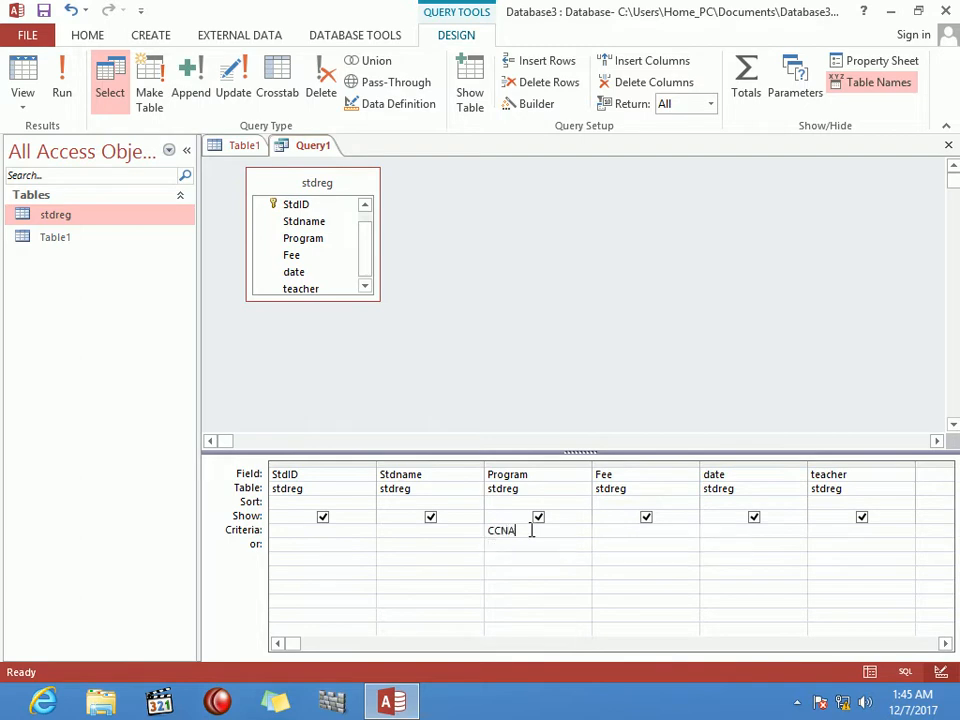
key(Tab)
click(62, 86)
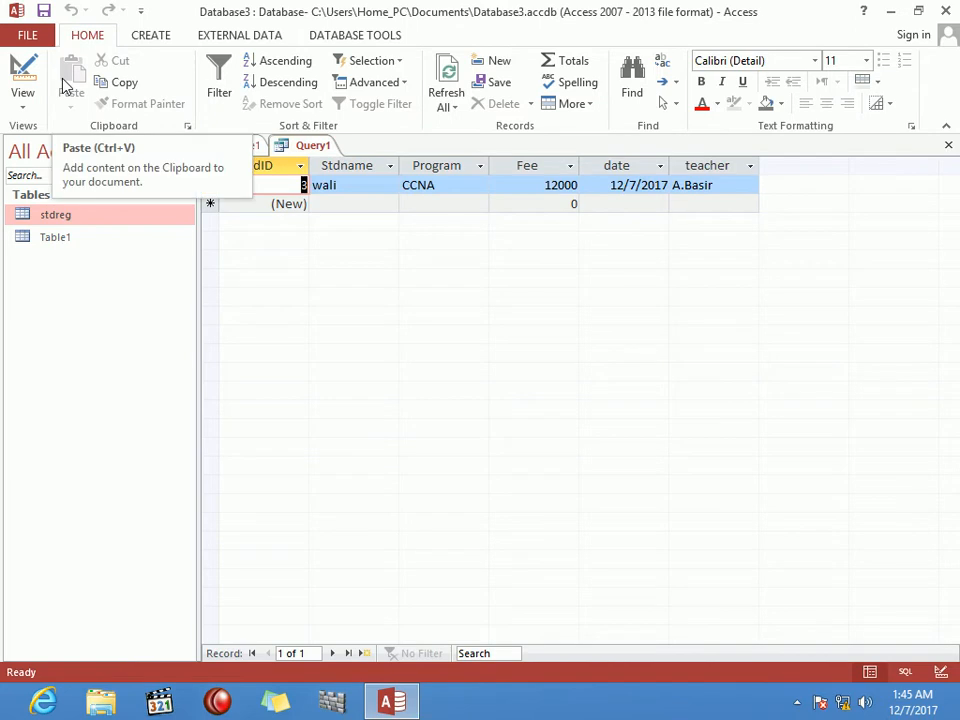
Step: Change the Program criterion from CCNA to word and run the query
click(27, 106)
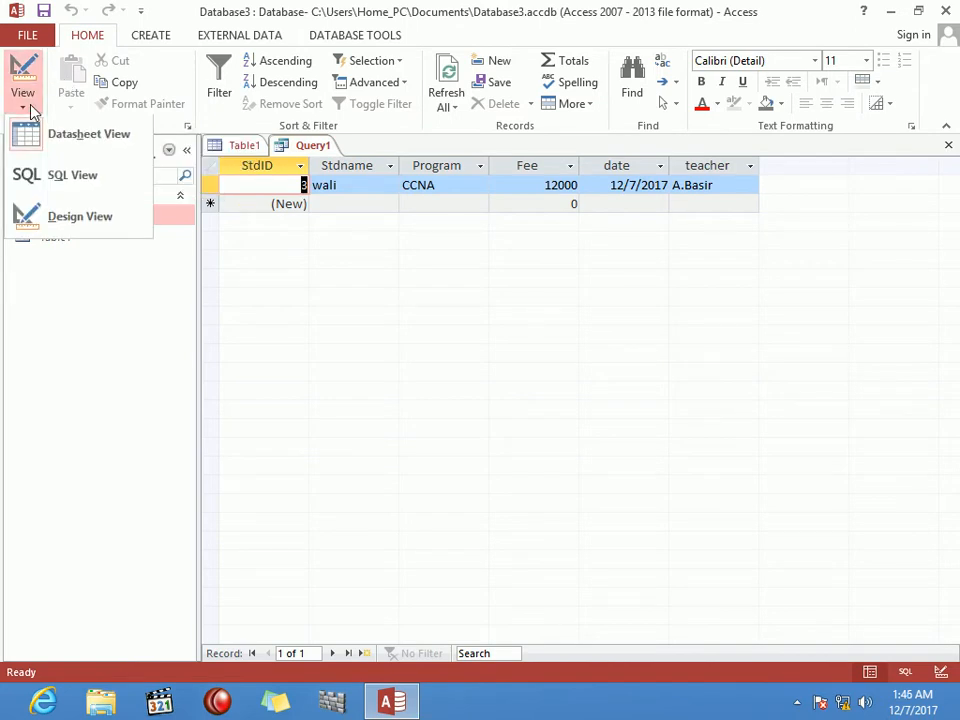
click(85, 215)
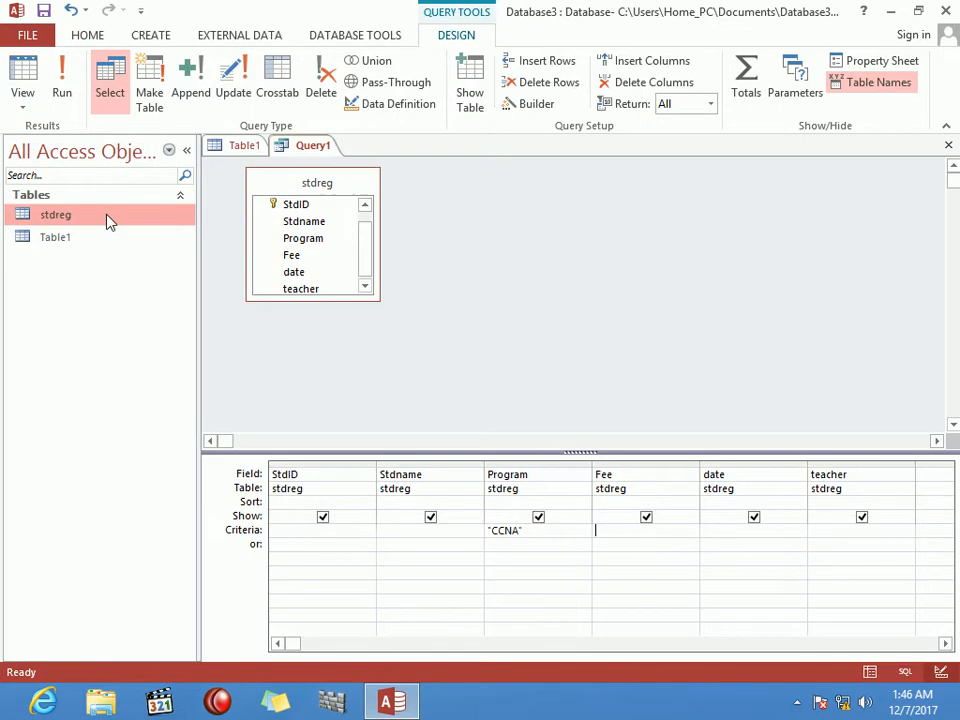
click(540, 532)
key(BackSpace)
key(BackSpace)
key(BackSpace)
key(BackSpace)
key(BackSpace)
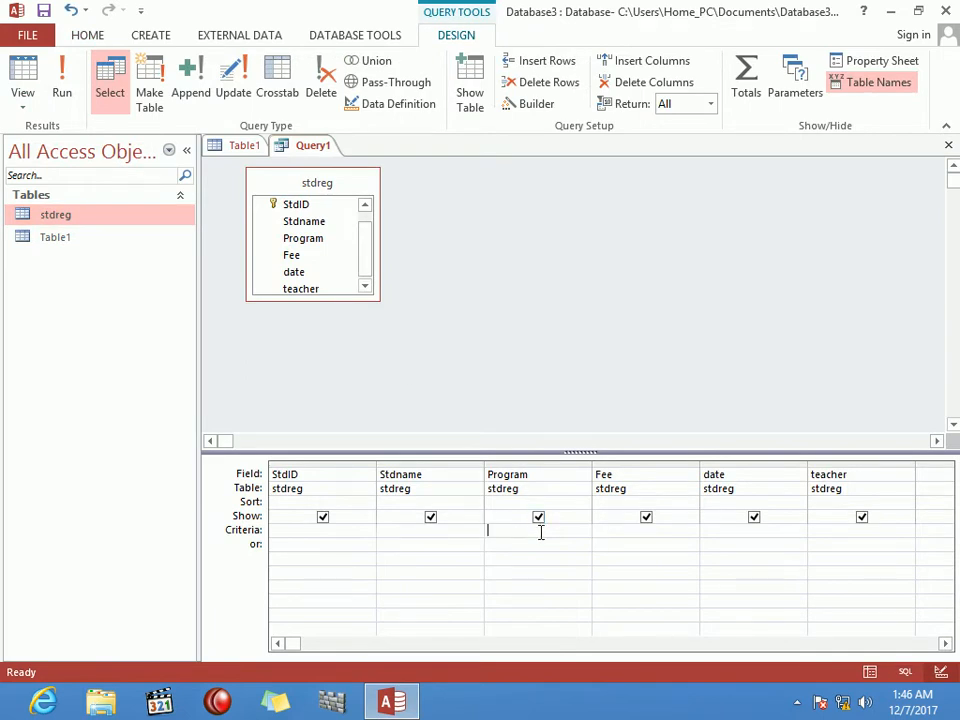
text(word)
key(Tab)
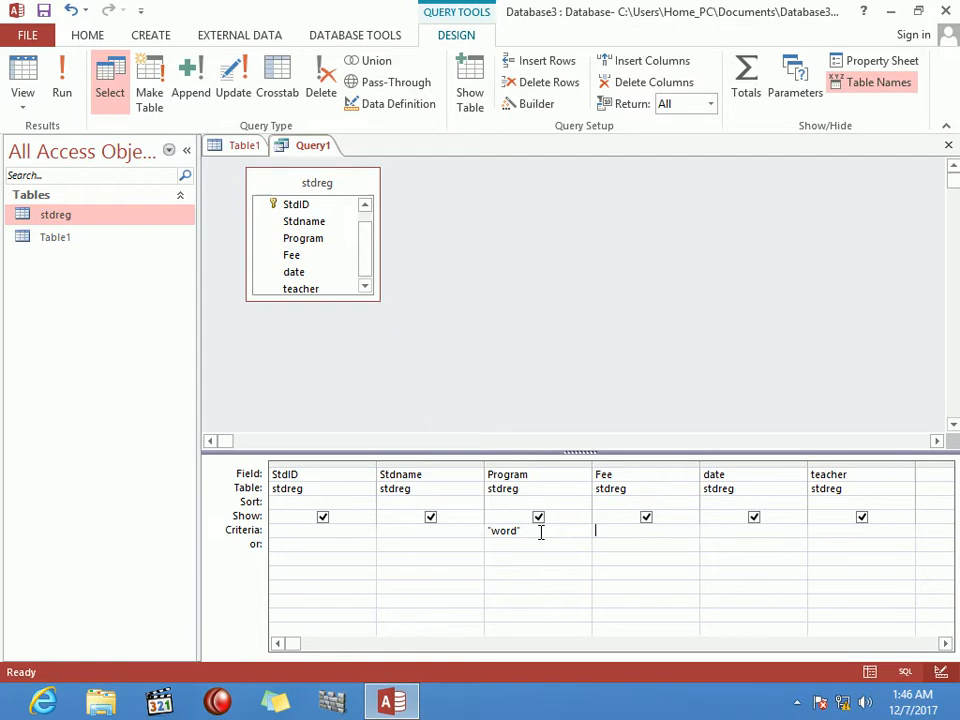
click(62, 80)
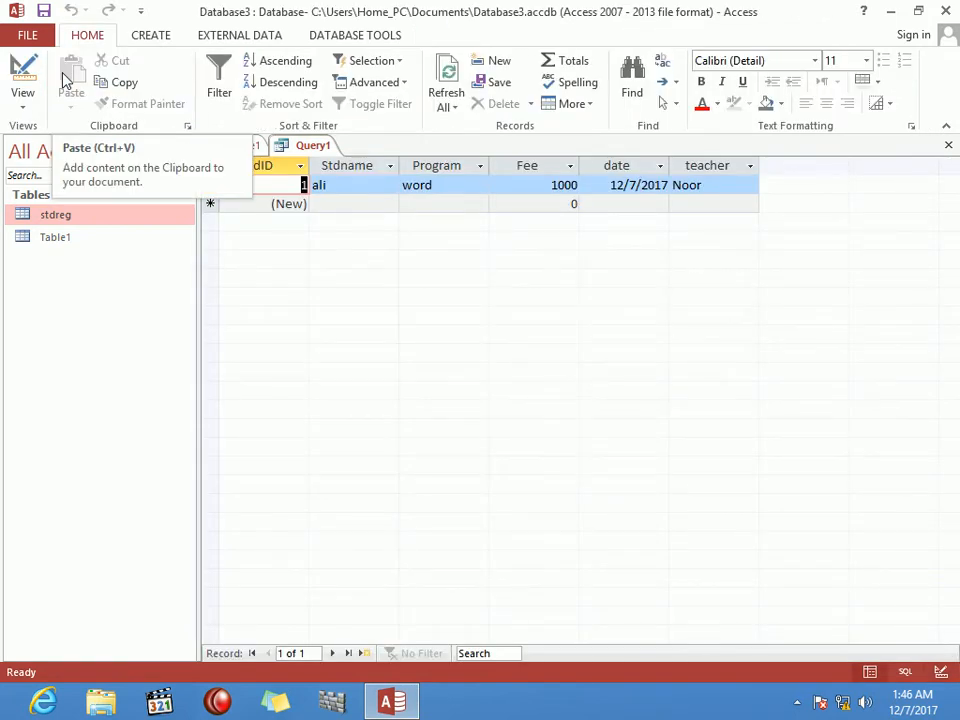
Step: Clear the Program criterion, add an unquoted teacher-name criterion, and run the query
click(20, 78)
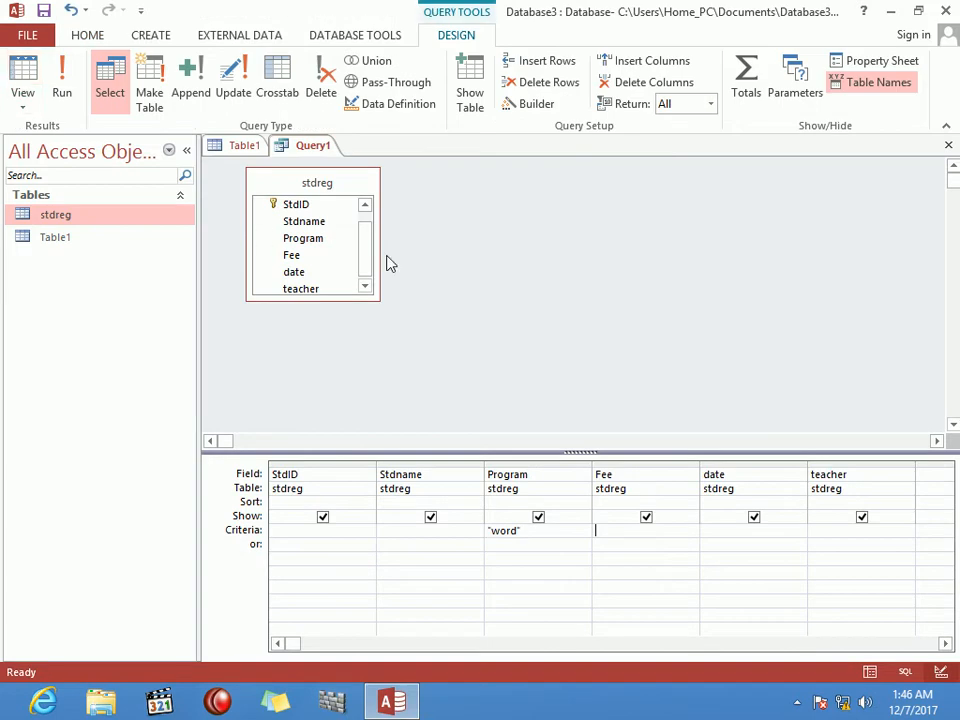
click(566, 534)
key(BackSpace)
key(BackSpace)
key(BackSpace)
key(BackSpace)
key(BackSpace)
key(BackSpace)
click(838, 533)
text(A)
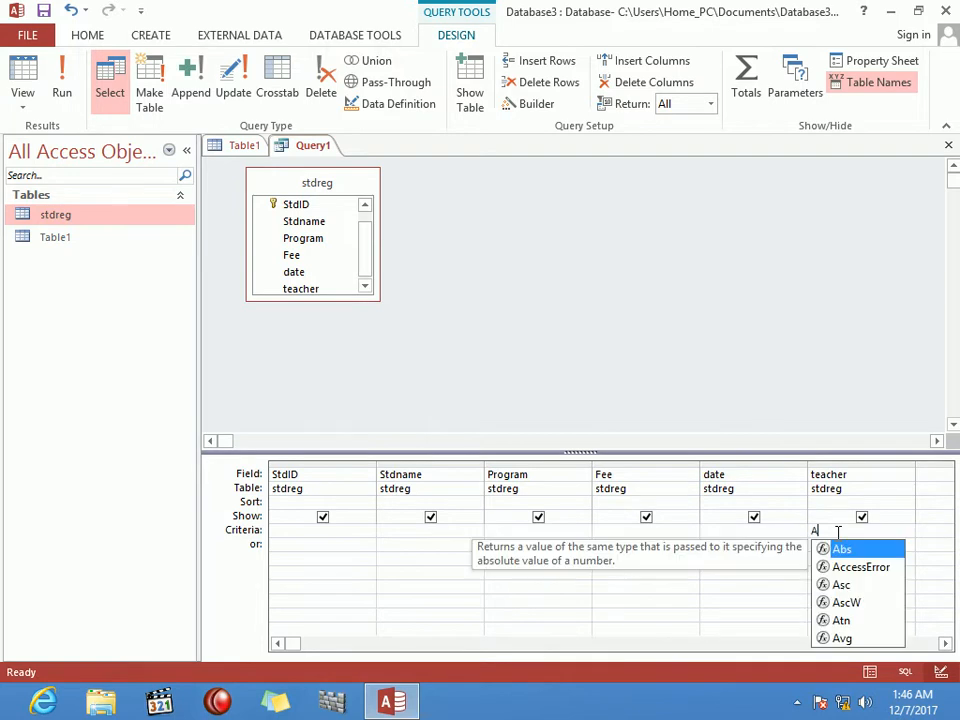
text(].[Basir)
key(Tab)
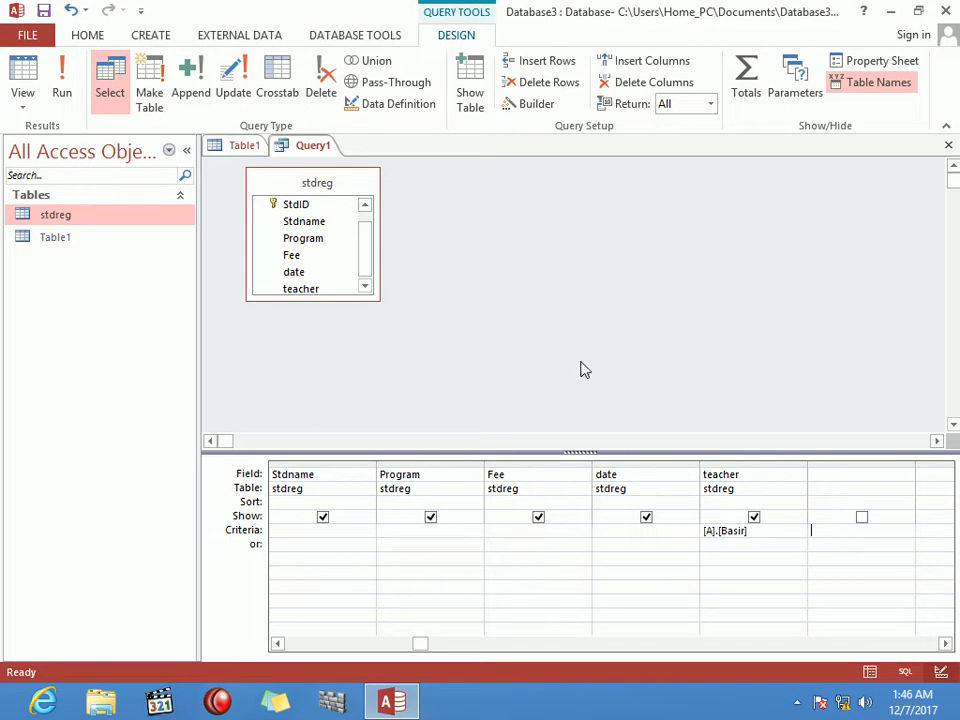
click(71, 80)
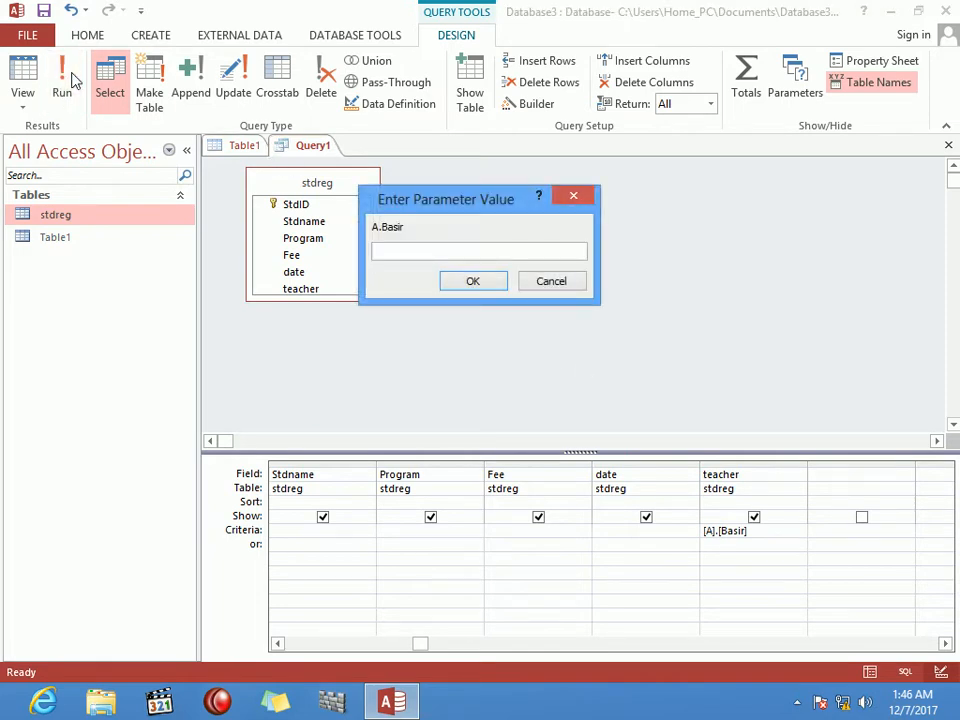
Step: Replace the teacher criterion with the other teacher's name and rerun, returning one word record
key(Escape)
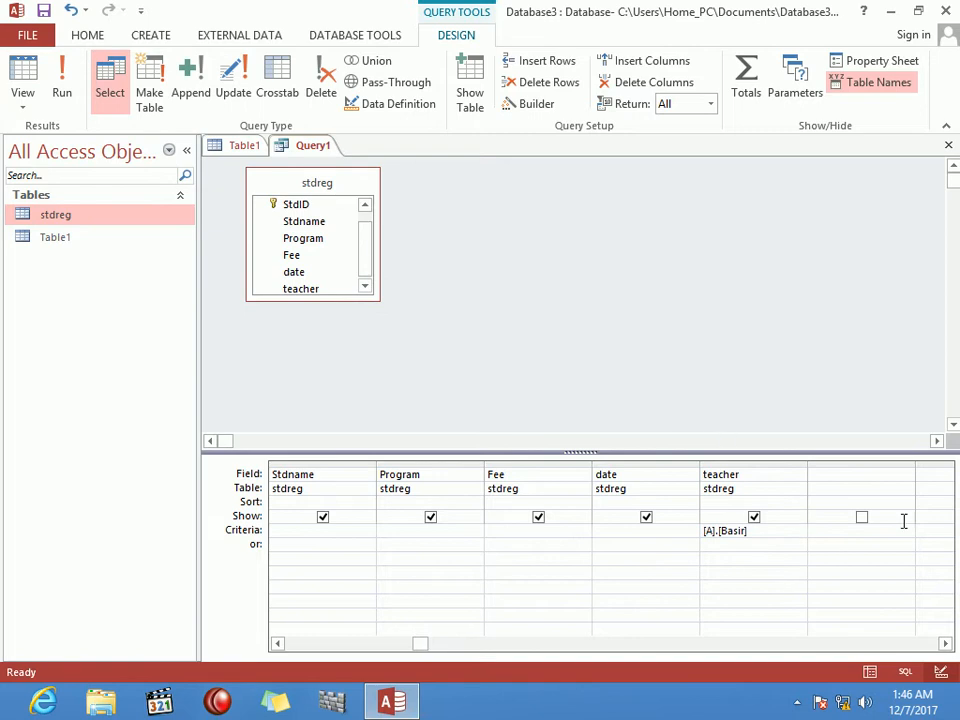
key(BackSpace)
key(BackSpace)
key(BackSpace)
key(BackSpace)
key(BackSpace)
key(BackSpace)
key(BackSpace)
key(BackSpace)
key(BackSpace)
key(BackSpace)
key(BackSpace)
text(Noor)
key(Tab)
click(66, 90)
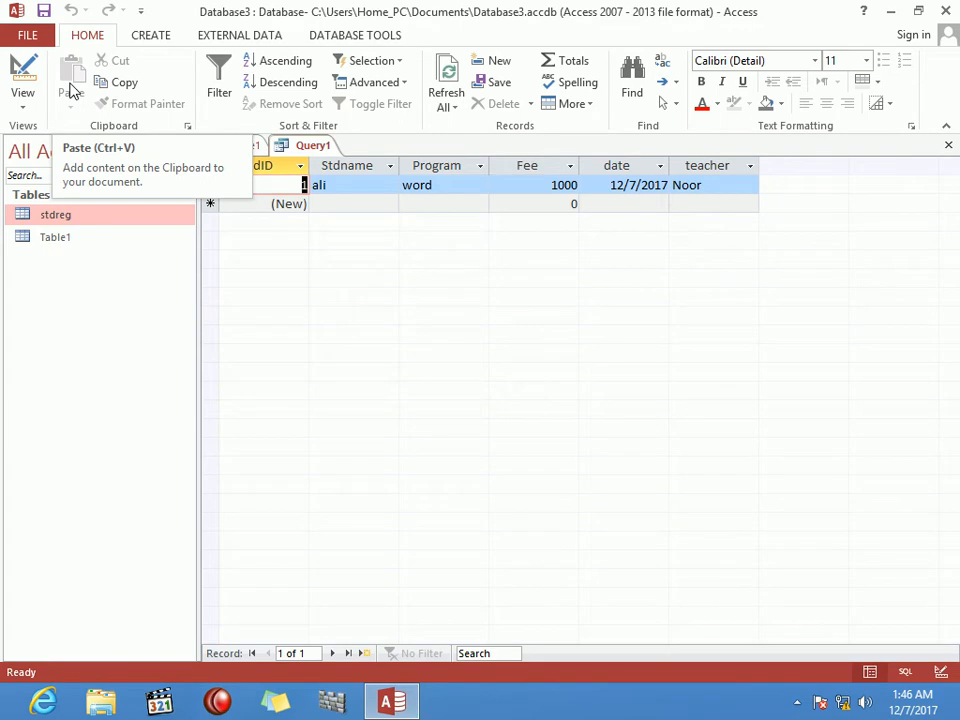
click(12, 103)
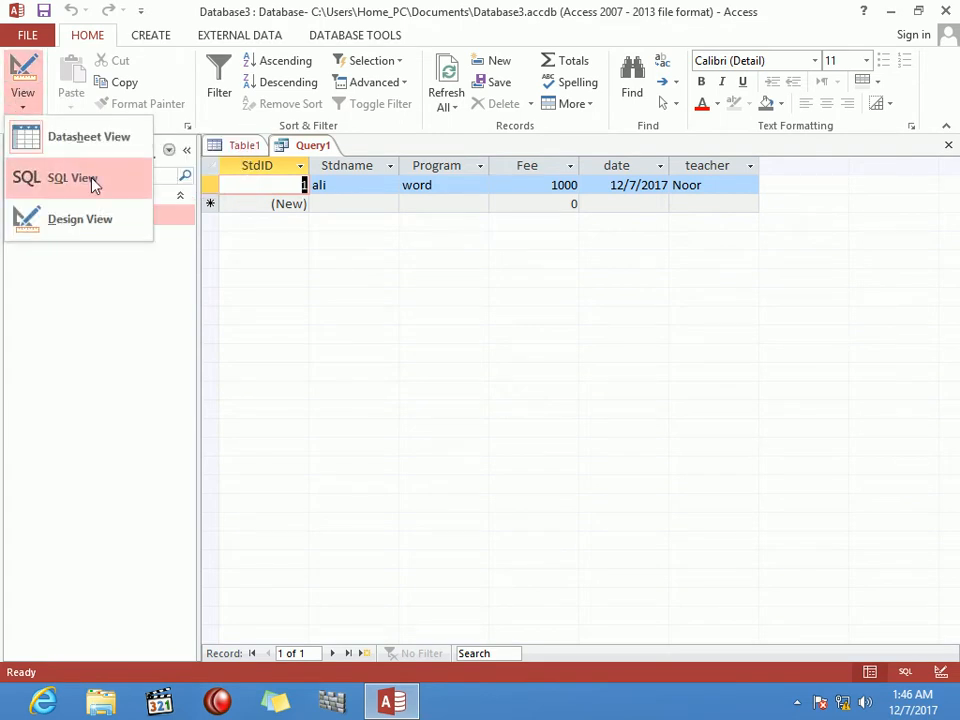
Step: Add a Not Like a* criterion and move it from Program to the Stdname column
click(80, 218)
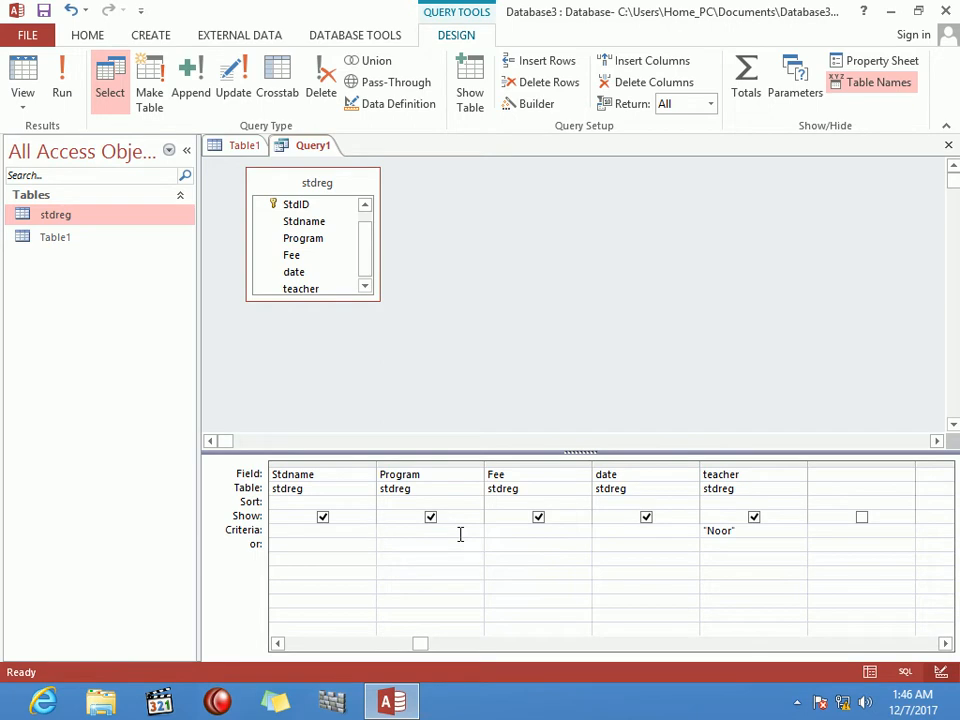
text(not like a)
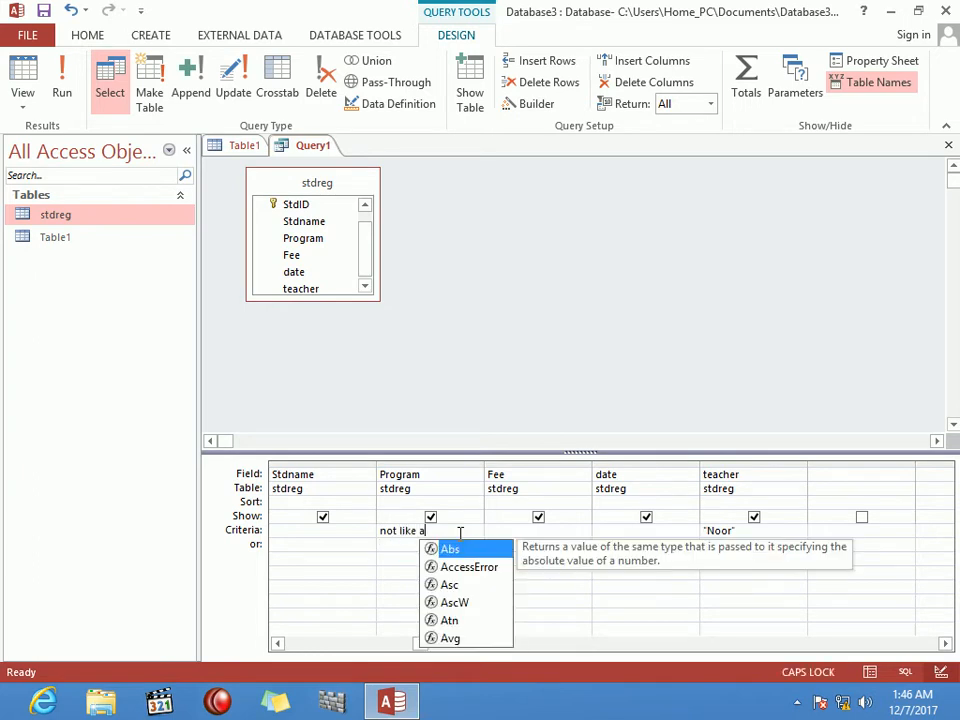
text(*)
key(Tab)
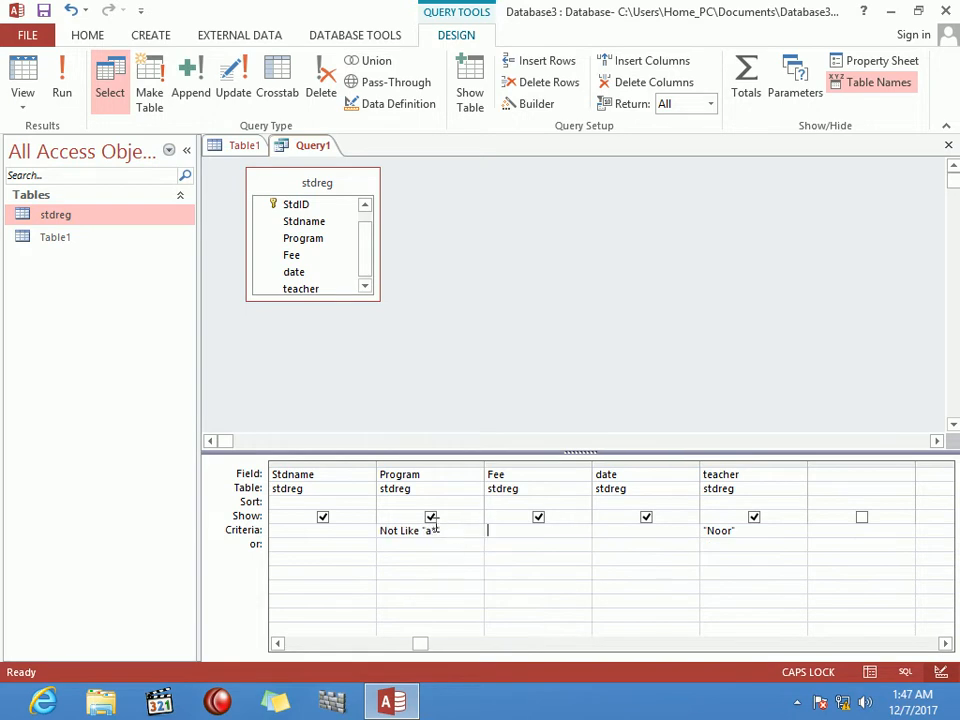
drag(453, 530, 377, 530)
key(ctrl+c)
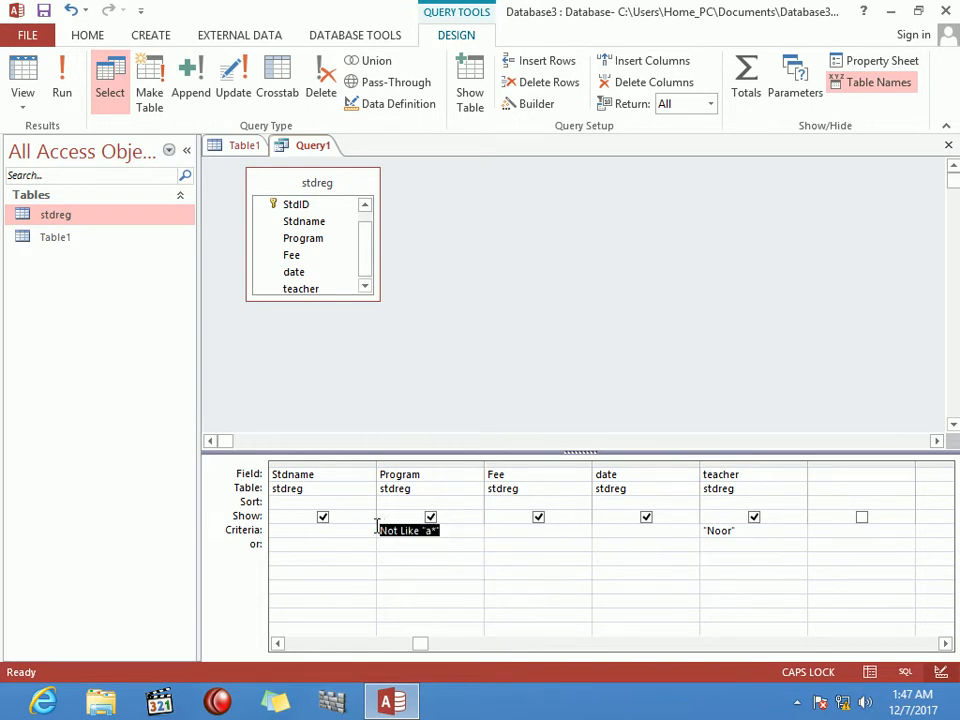
key(Delete)
key(ctrl+v)
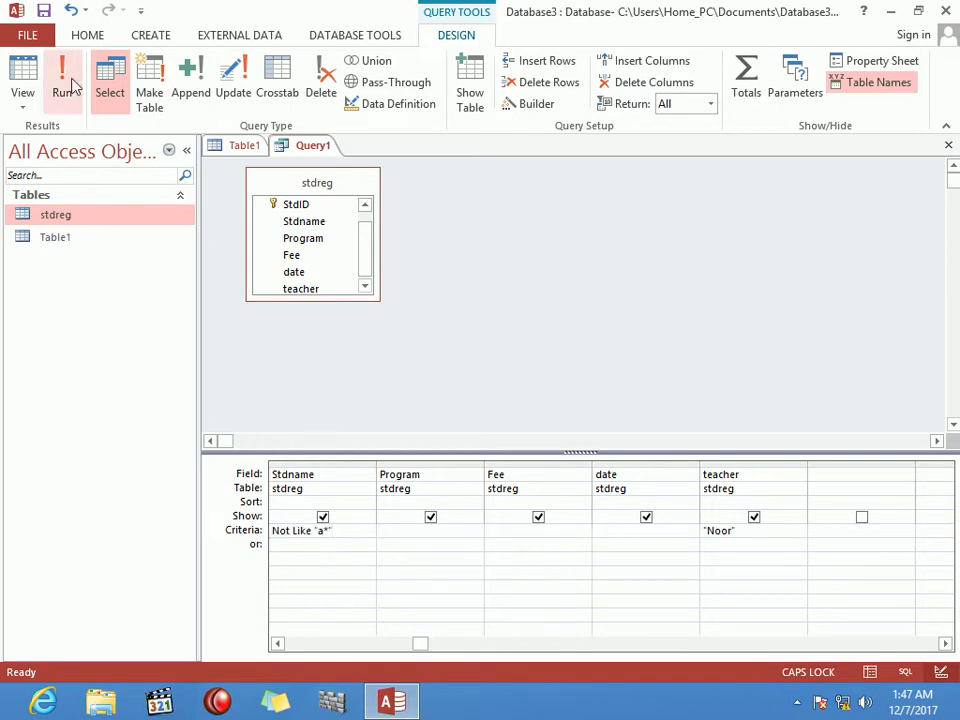
Step: Delete the teacher criterion, run the query to check results, and return to design
drag(739, 529, 669, 528)
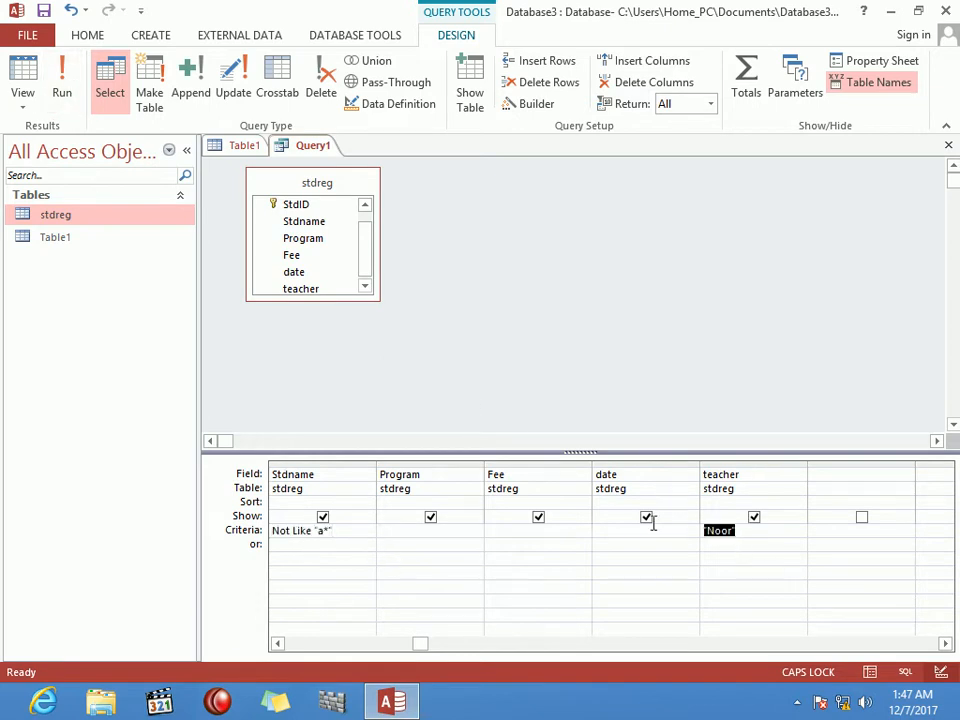
key(Delete)
click(61, 80)
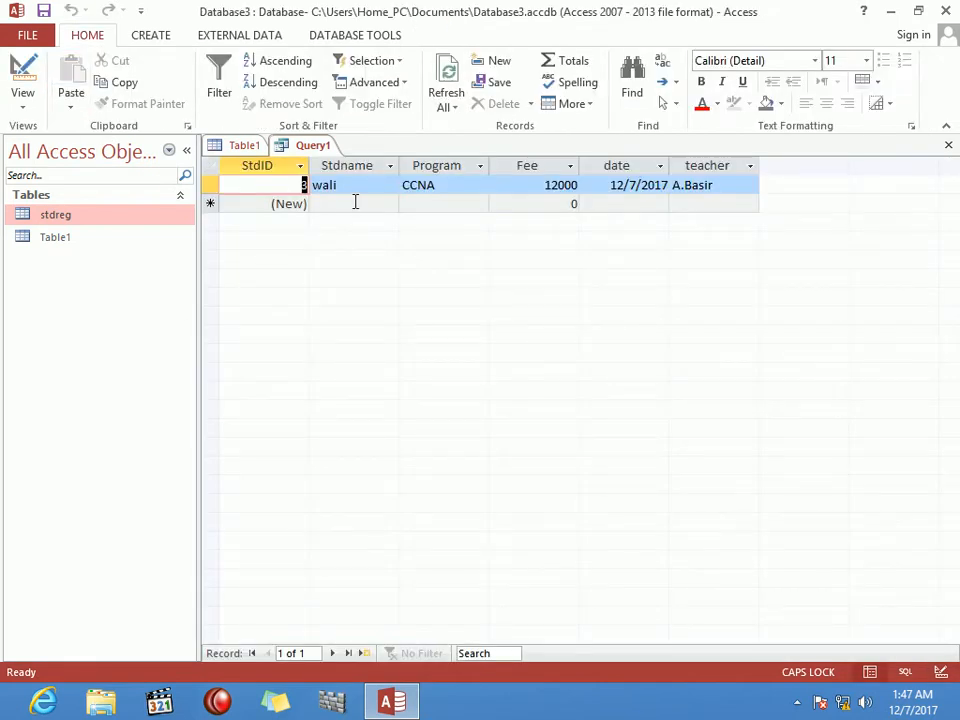
click(355, 202)
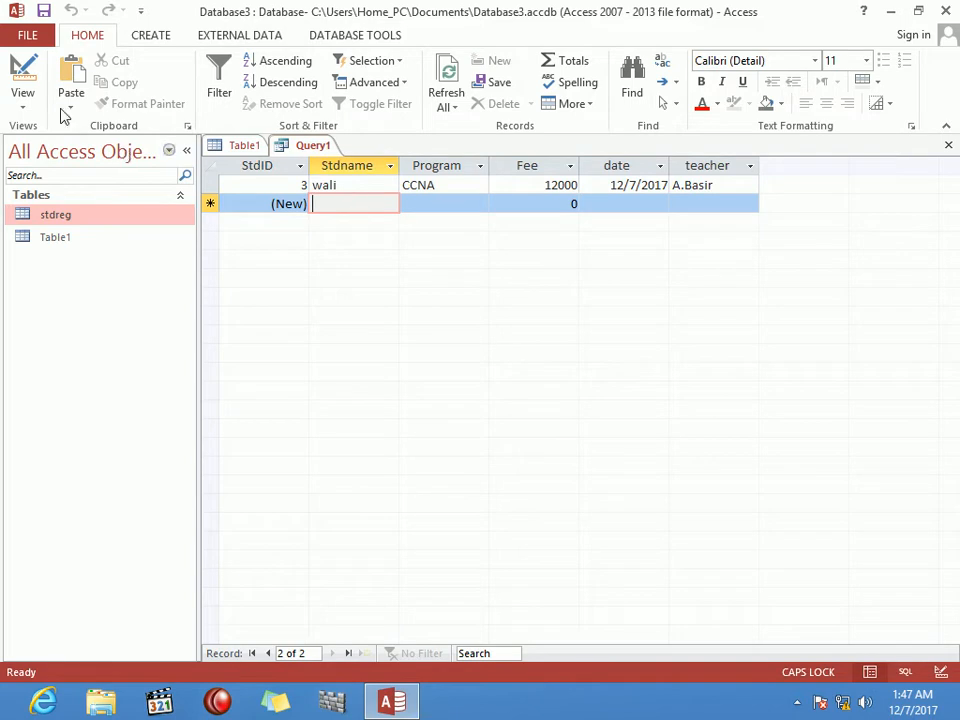
click(24, 72)
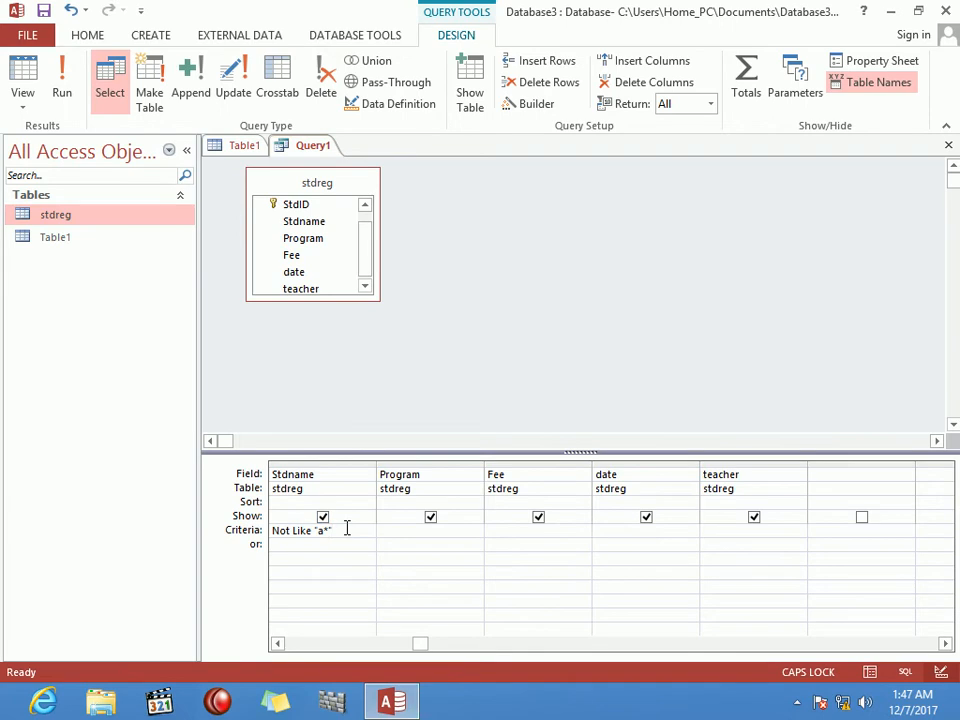
Step: Add prompts [ENTER YOUR NAME], [ENTER YOUR PROGRAM] and [ENTER YOUR TEACHER NAME] under Stdname, Program and teacher
key(BackSpace)
key(BackSpace)
key(BackSpace)
key(BackSpace)
key(BackSpace)
key(BackSpace)
key(BackSpace)
key(BackSpace)
key(BackSpace)
key(BackSpace)
key(BackSpace)
key(BackSpace)
text([ENTER )
text(YOUR )
text(NAMR)
key(BackSpace)
text(E)
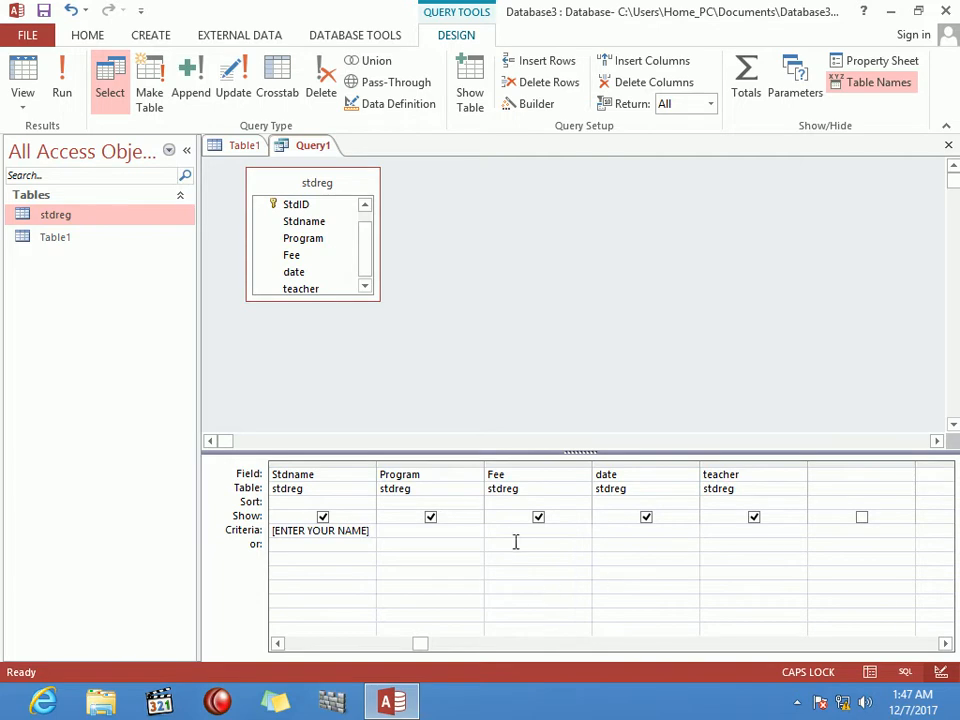
click(407, 534)
text([ENTER YOUR P)
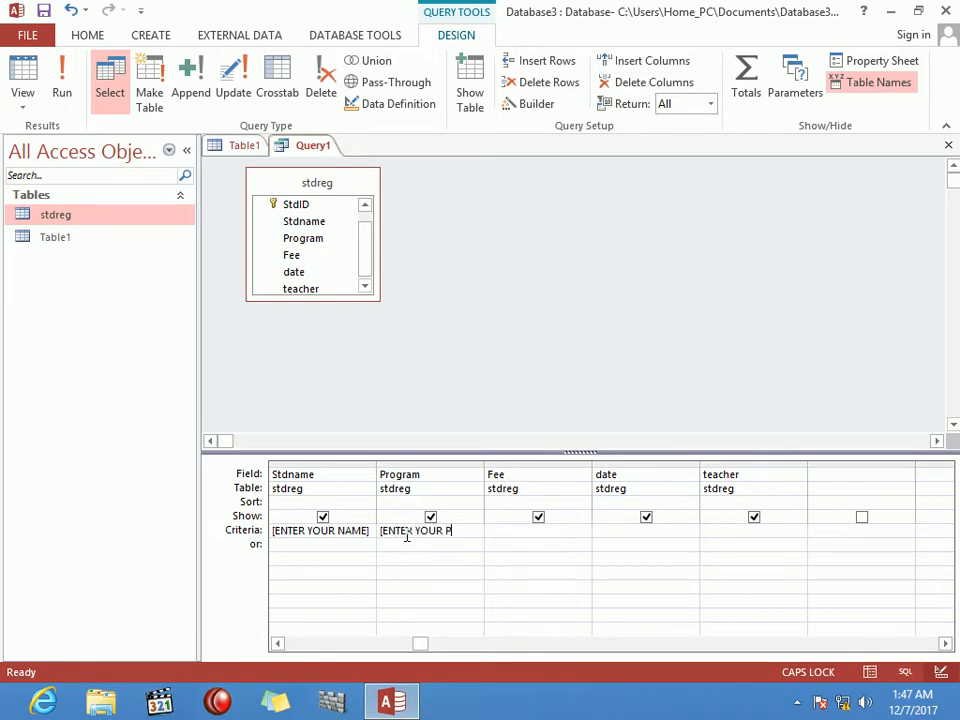
text(ROGRAM)
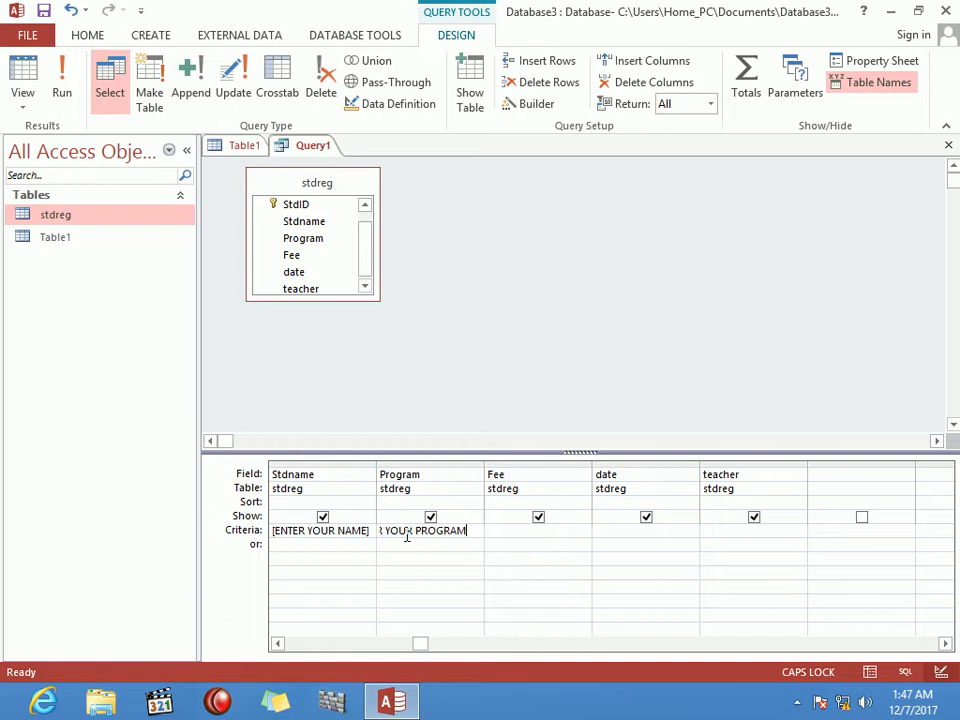
text(])
key(Tab)
key(Tab)
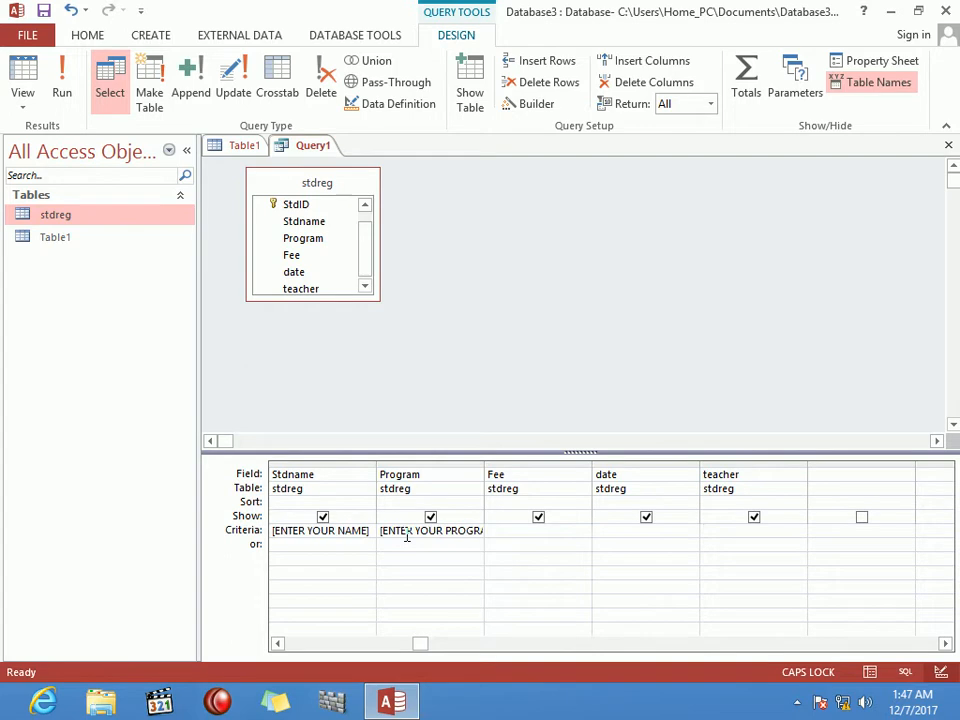
text([)
text(ENTER YOUR)
text( TEACHE)
text(R NAME)
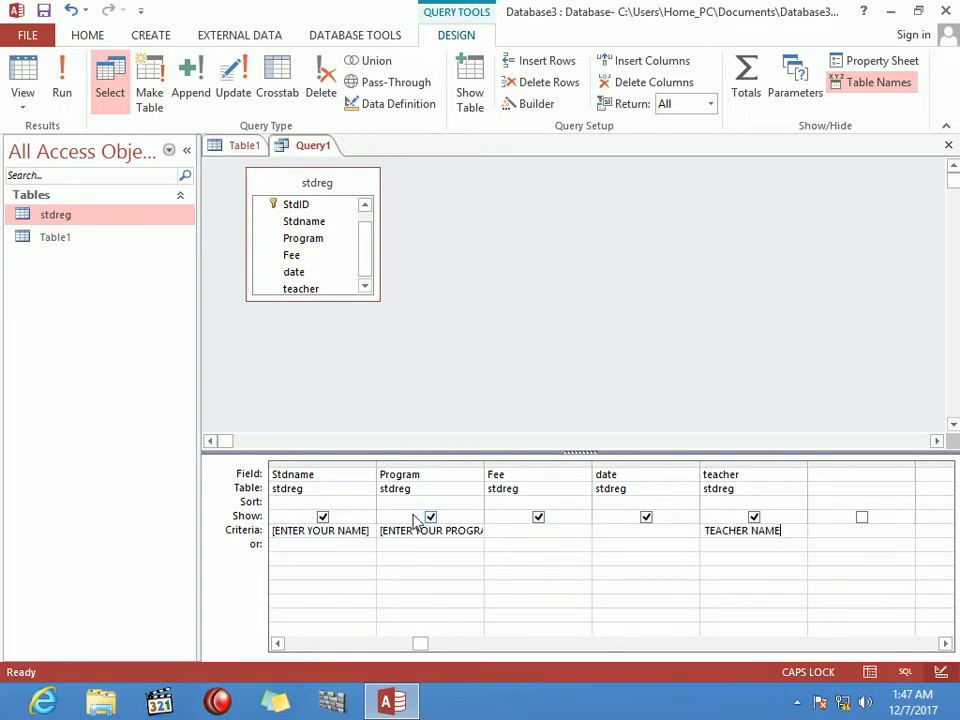
text(])
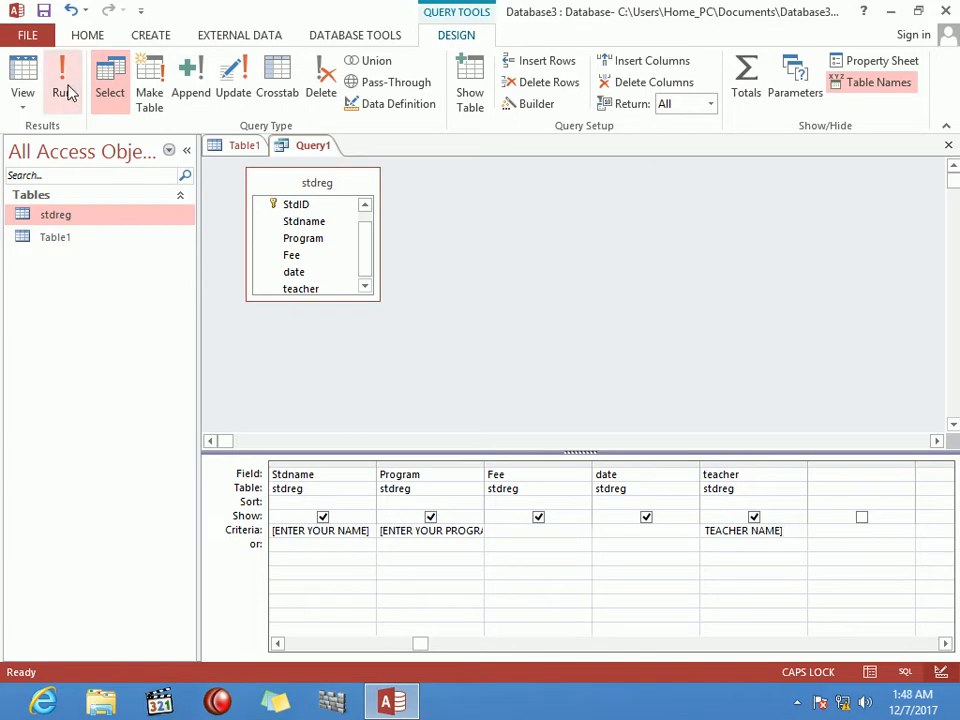
Step: Try running the parameter query, enter a student name, then cancel the prompt
click(62, 88)
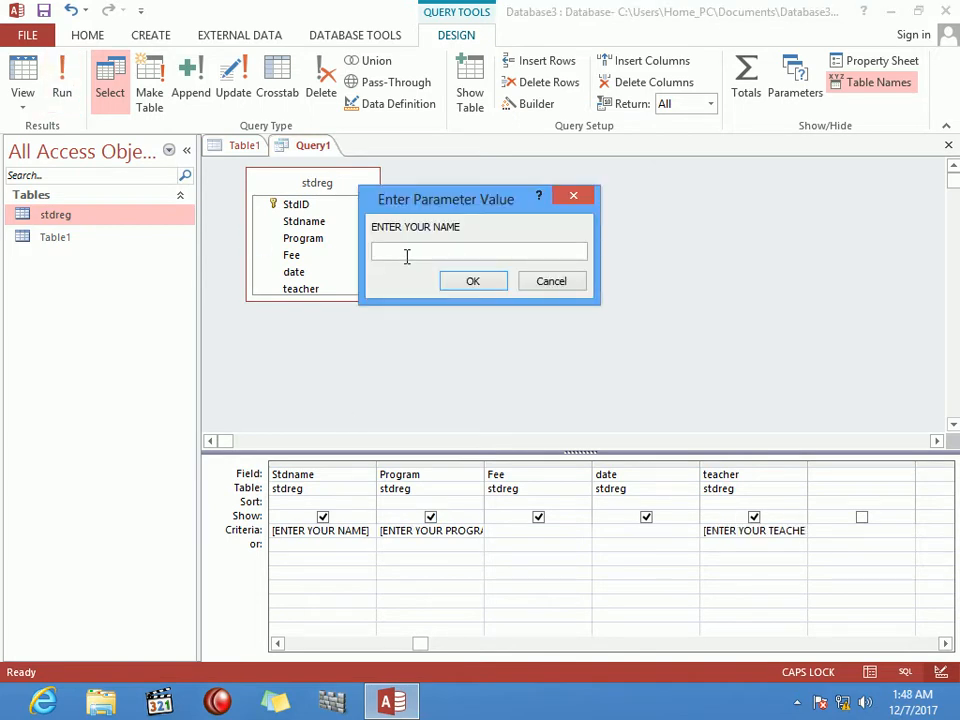
text(ALI)
key(Tab)
key(Tab)
key(Return)
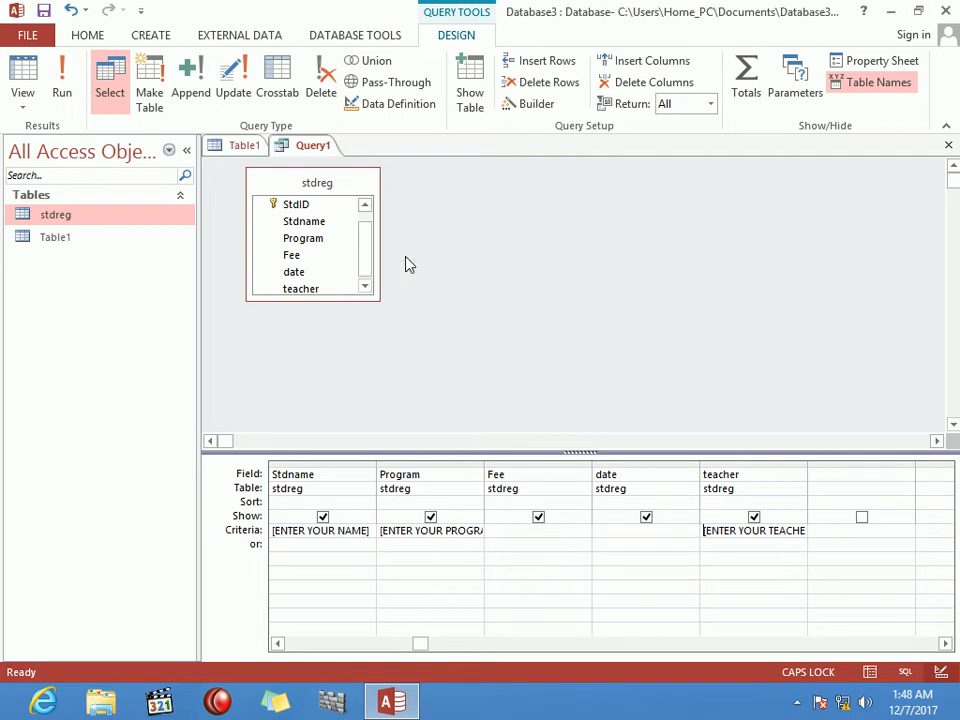
Step: Rerun the parameter query answering with the student's name, WORD and the teacher's name
click(76, 72)
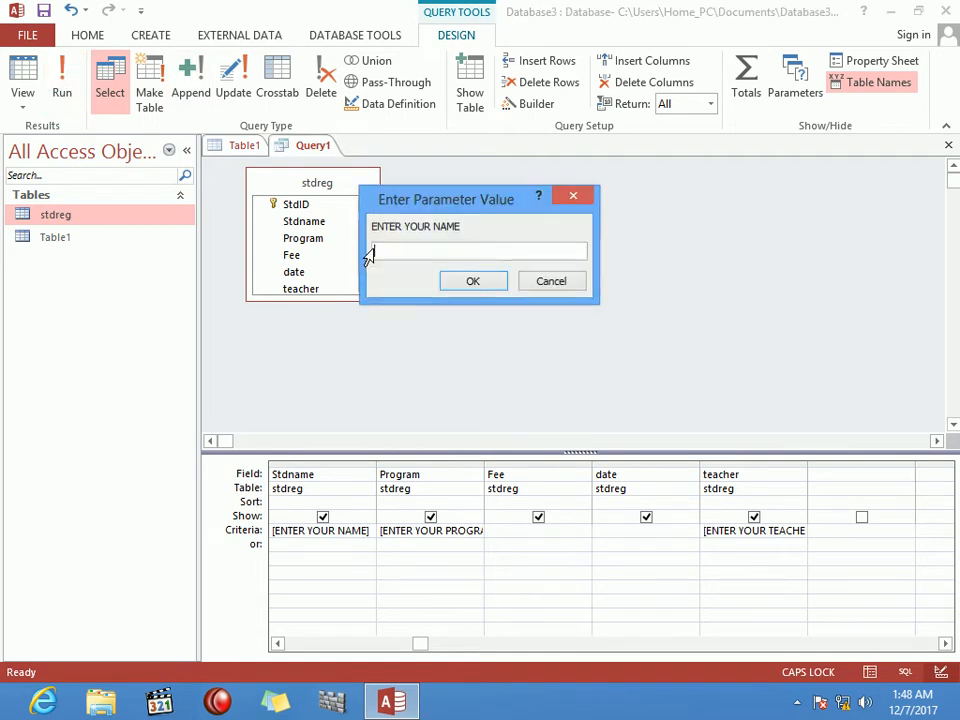
text(ALI)
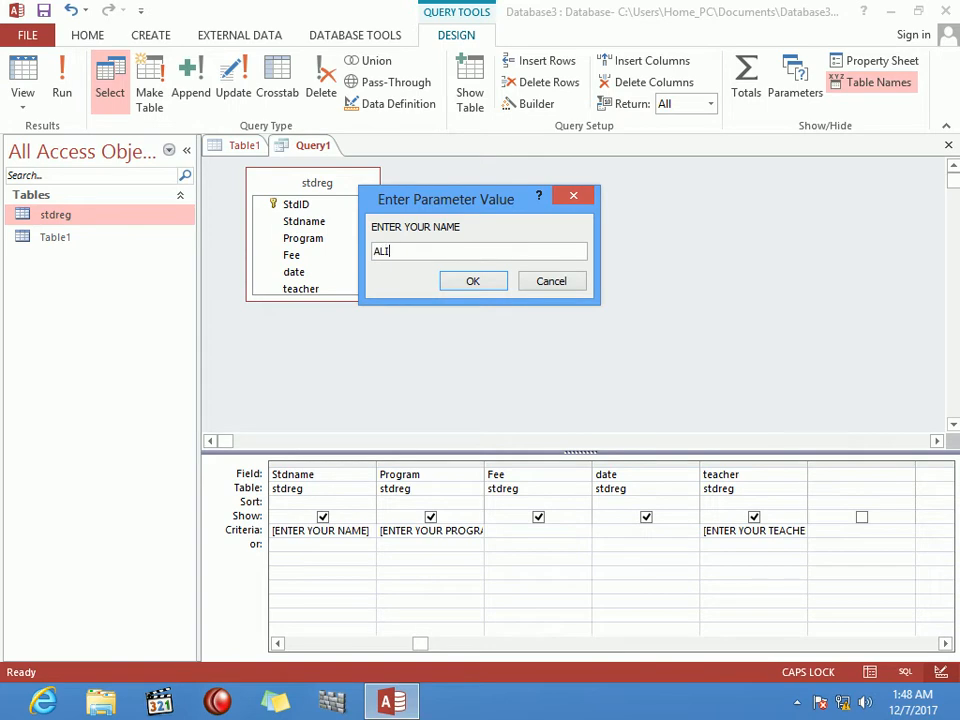
click(488, 289)
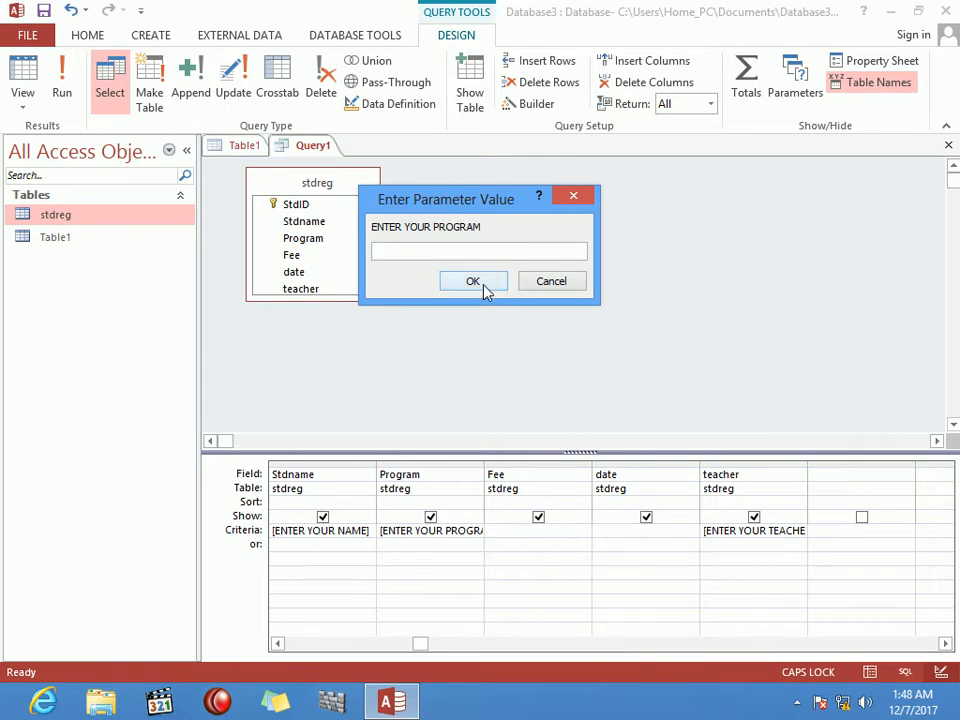
text(WORD)
click(488, 284)
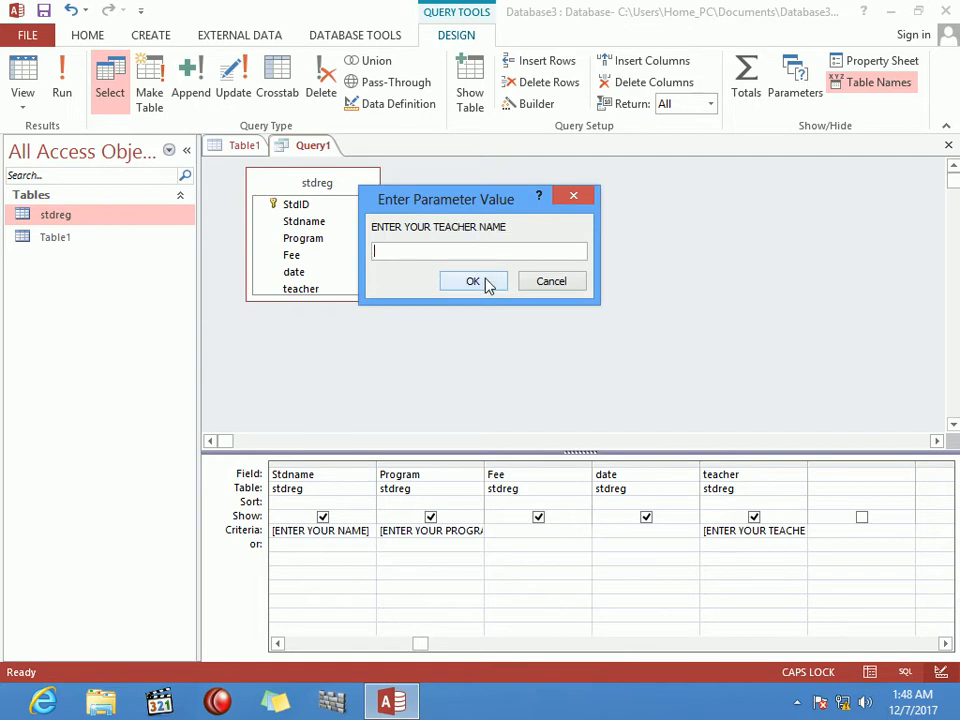
text(NOOR)
click(475, 283)
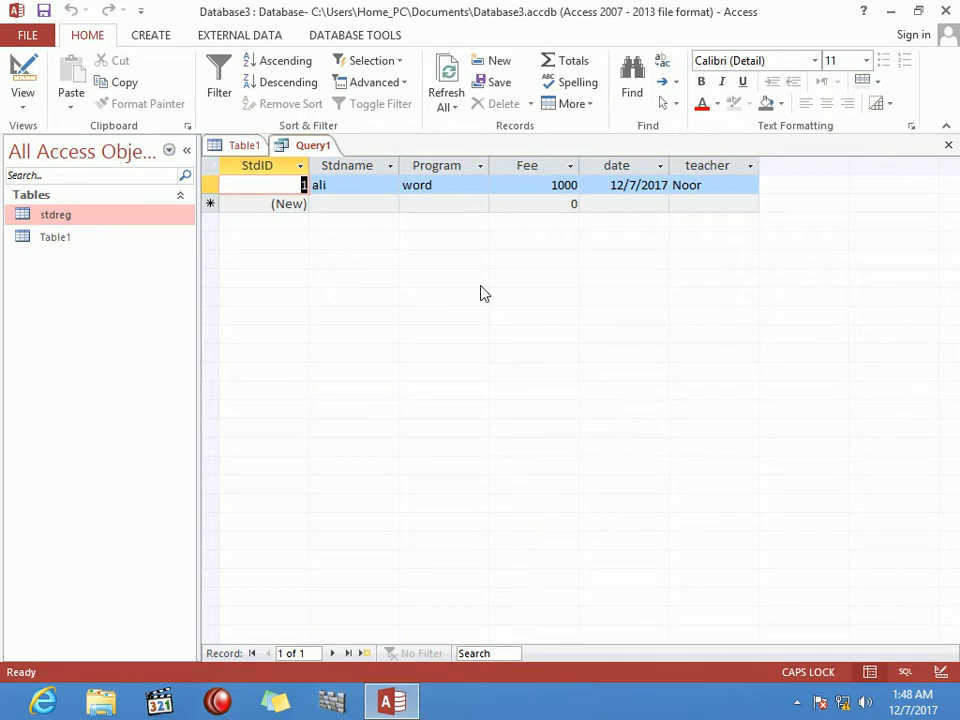
Step: Close Query1 without saving its design changes
click(480, 185)
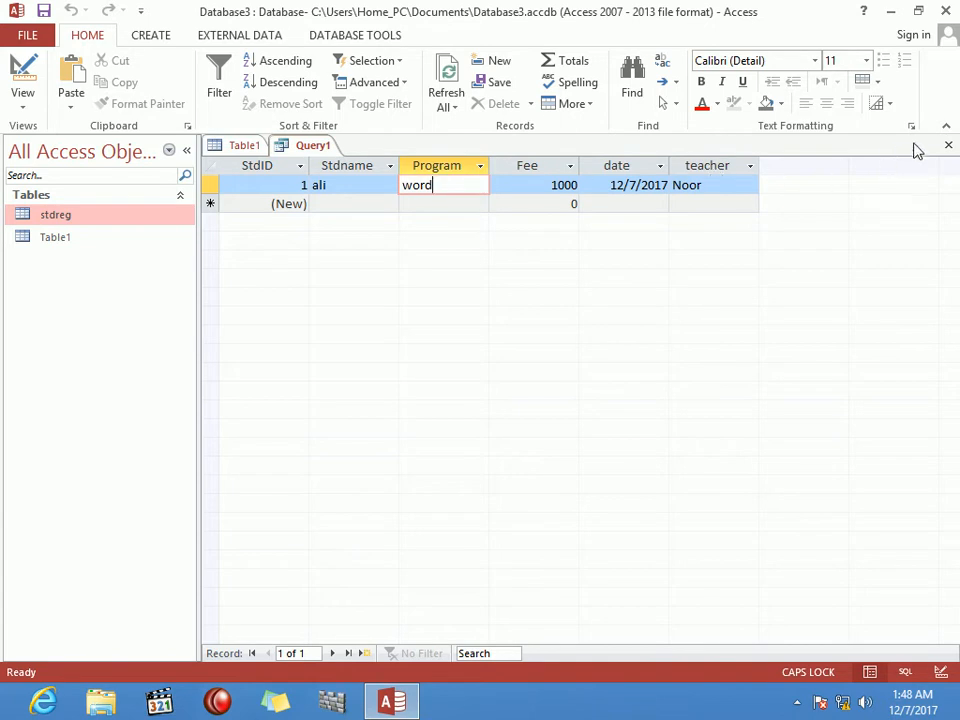
click(947, 146)
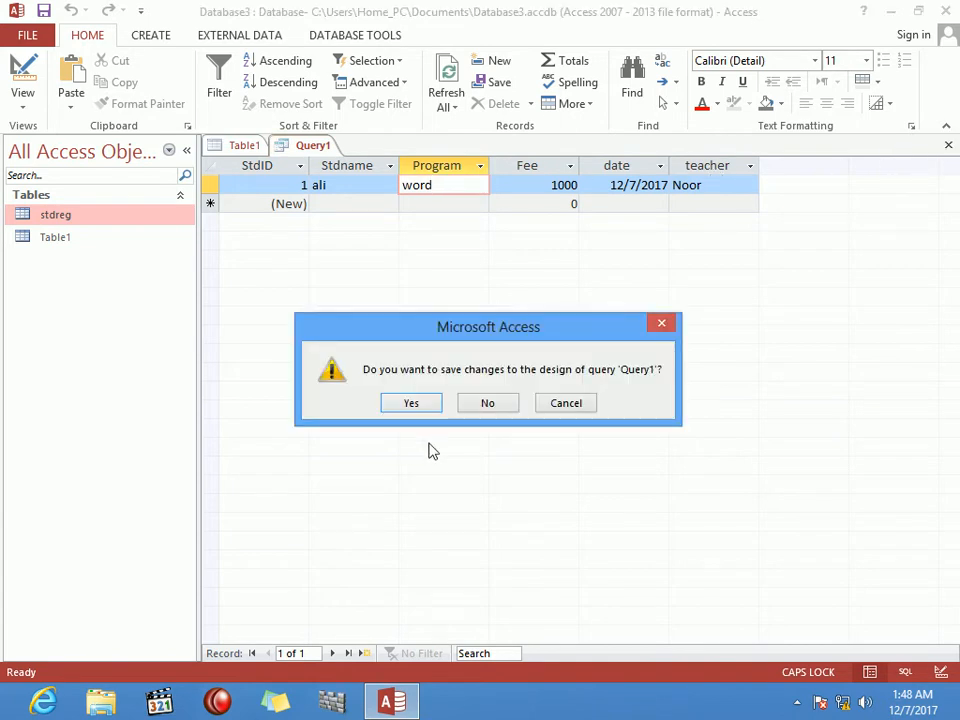
click(487, 403)
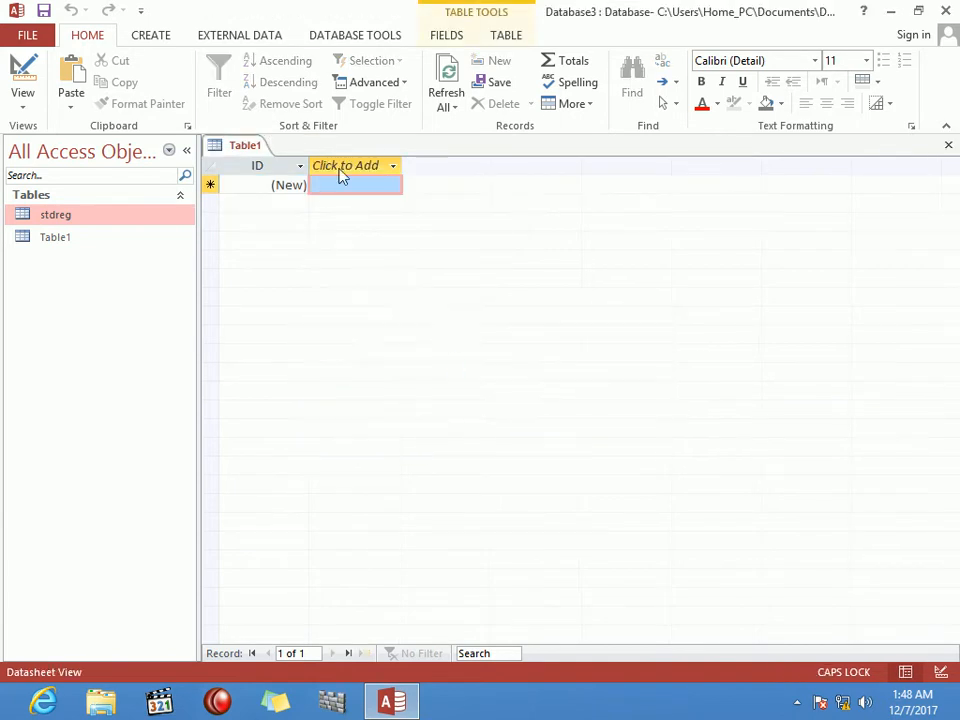
Step: Open an empty Query1 design with no tables, then bring up the New database page
click(152, 34)
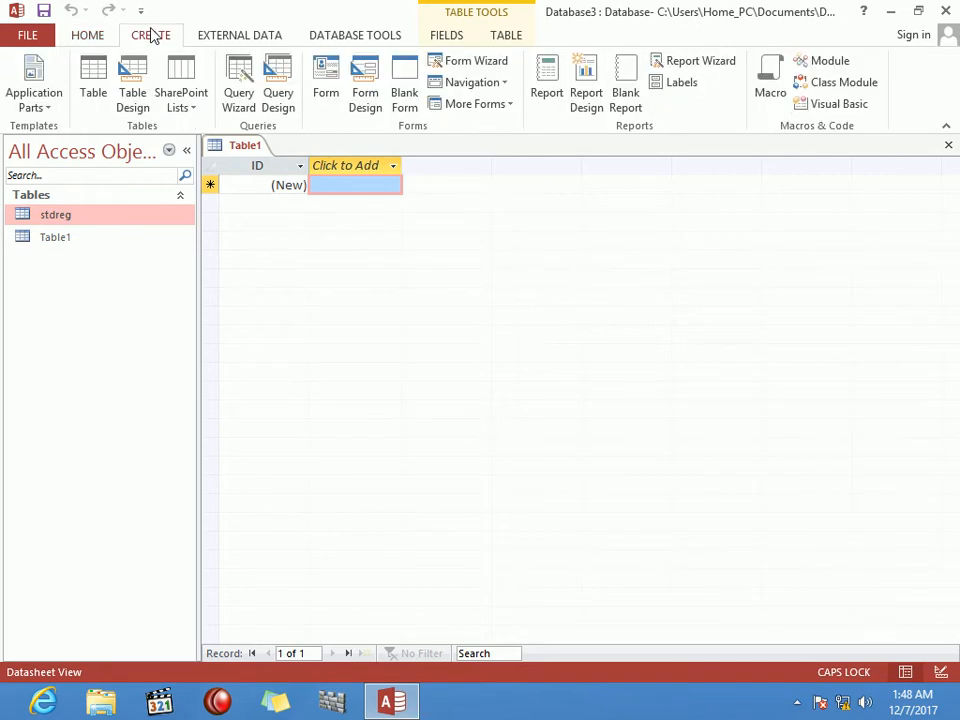
click(278, 76)
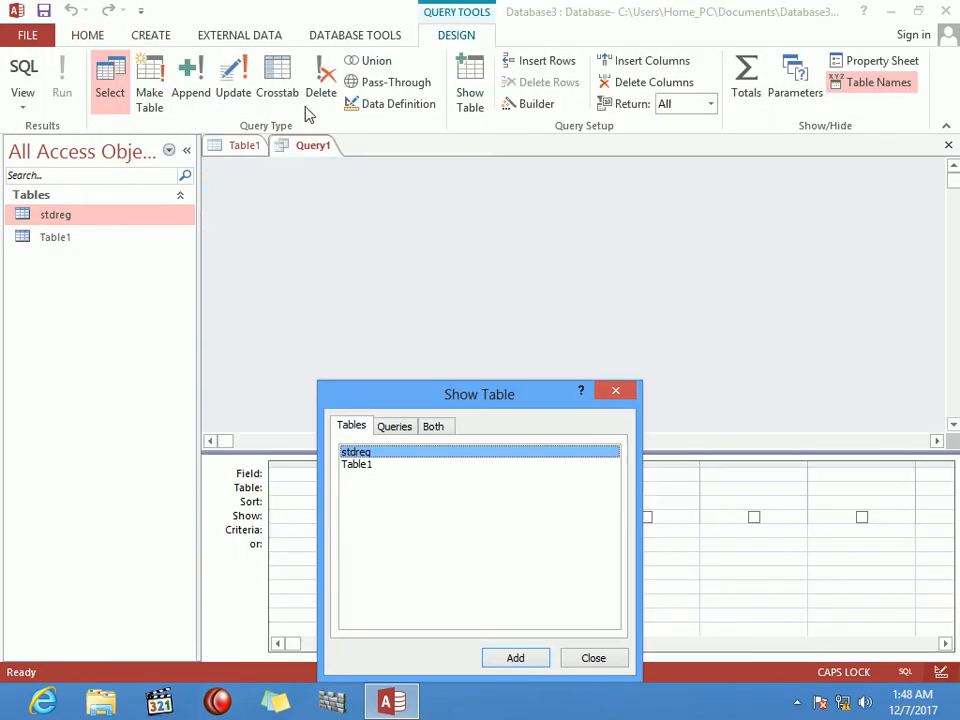
drag(495, 399, 622, 192)
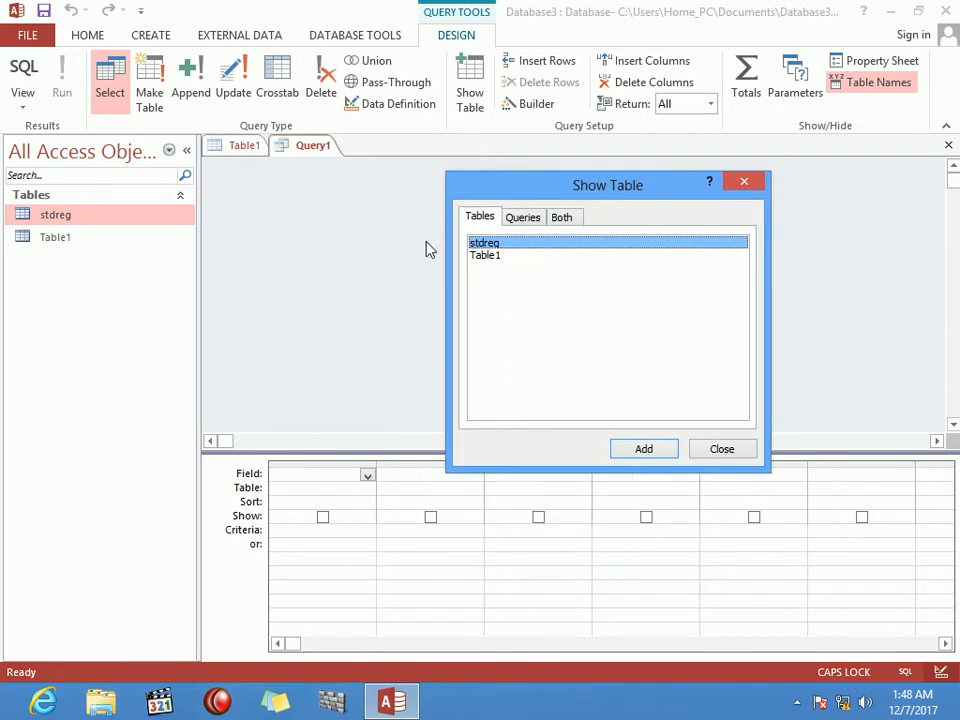
click(720, 455)
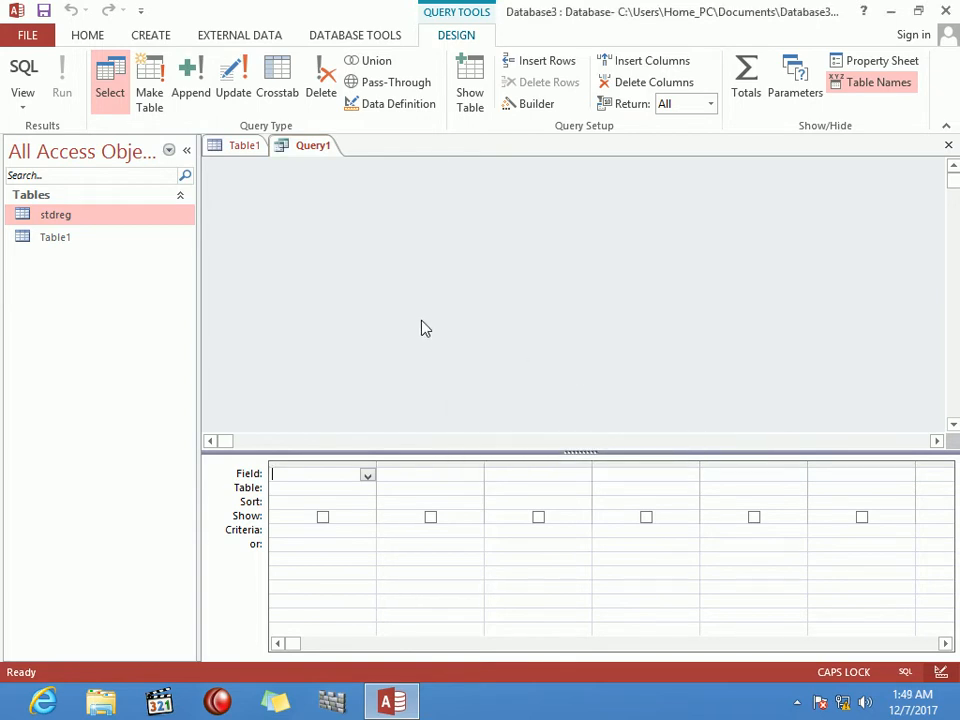
key(ctrl+n)
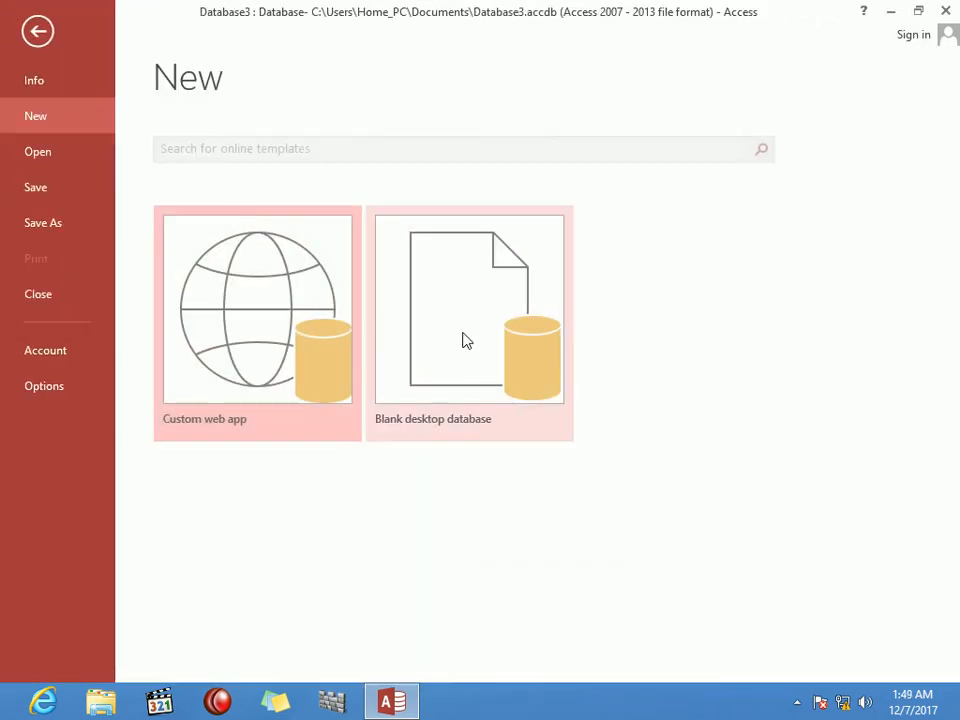
Step: Create blank database Database4, then reopen the Types of Query database from recent files
click(463, 338)
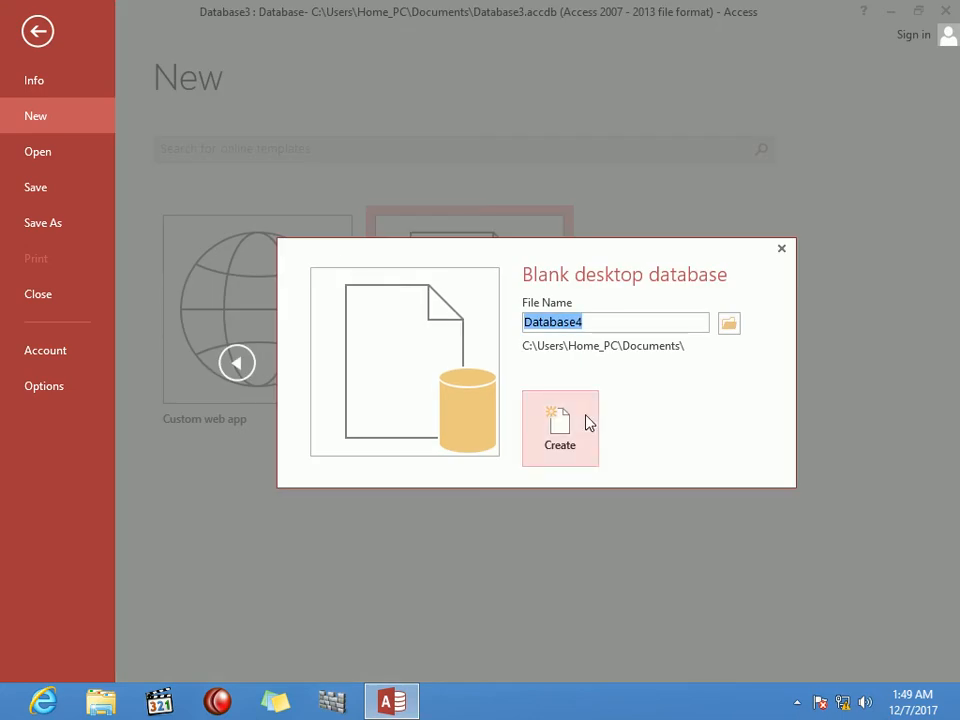
click(584, 421)
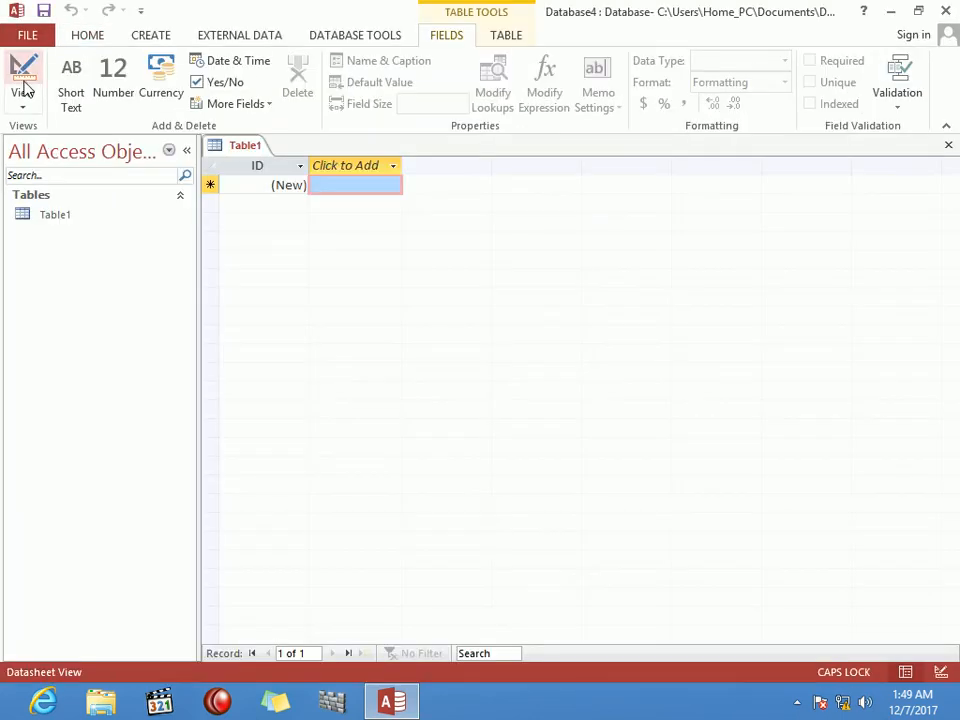
click(24, 36)
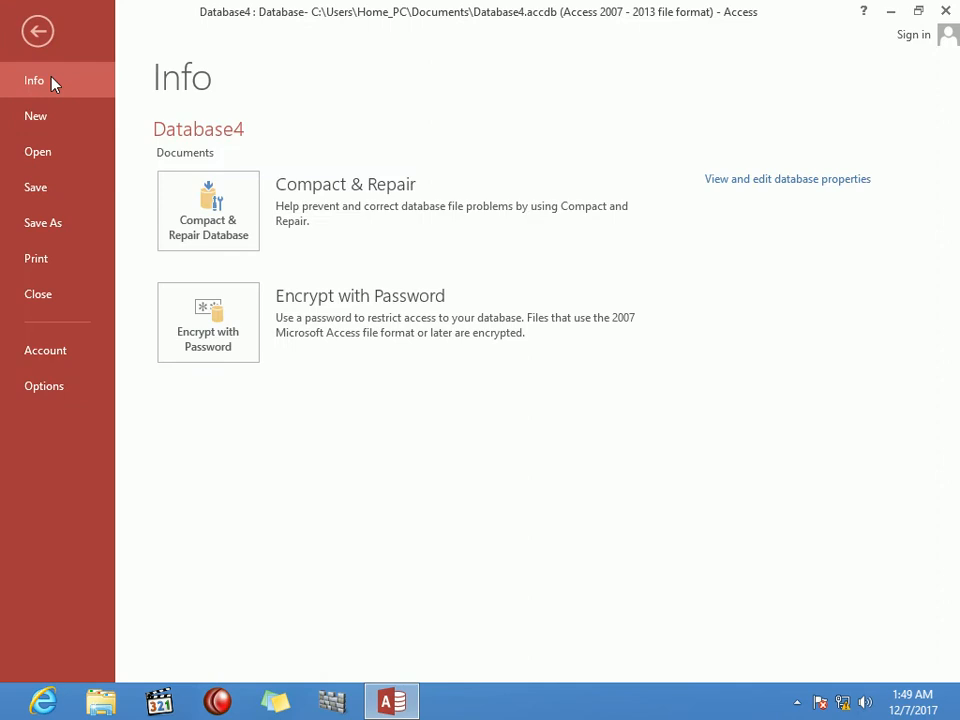
click(72, 156)
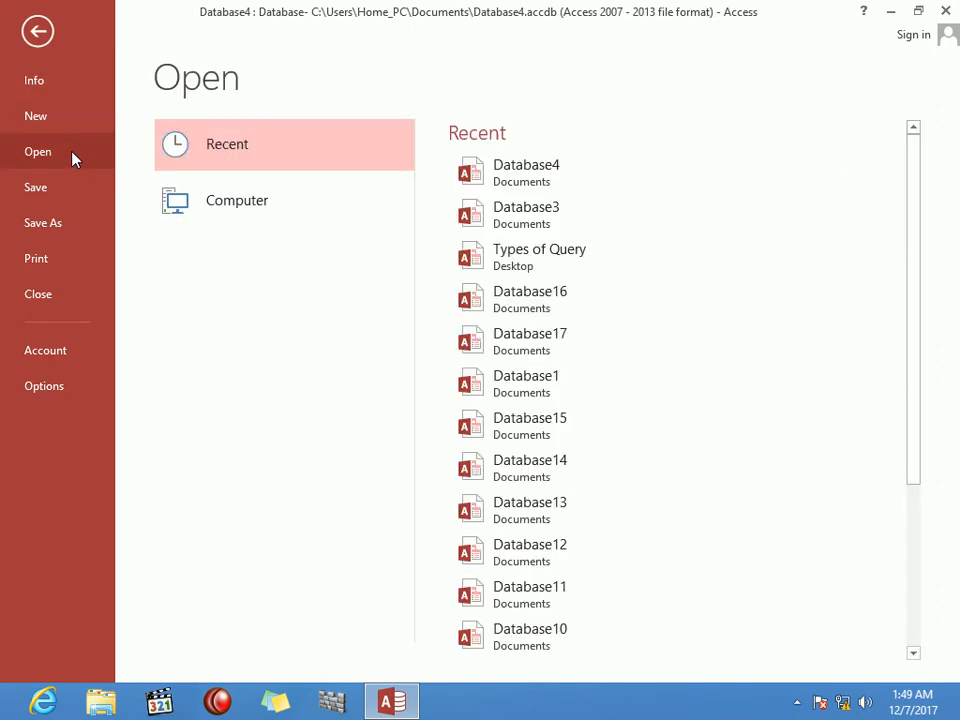
click(535, 259)
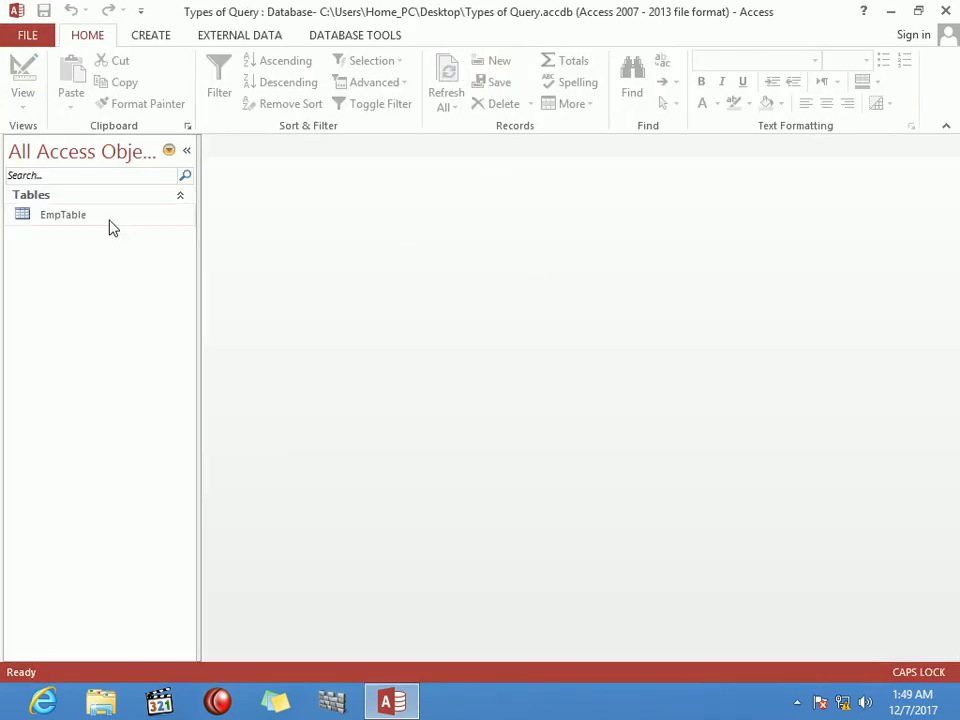
Step: Open EmpTable in Datasheet View showing its employee records, and bring up Sticky Notes
click(85, 218)
double_click(85, 218)
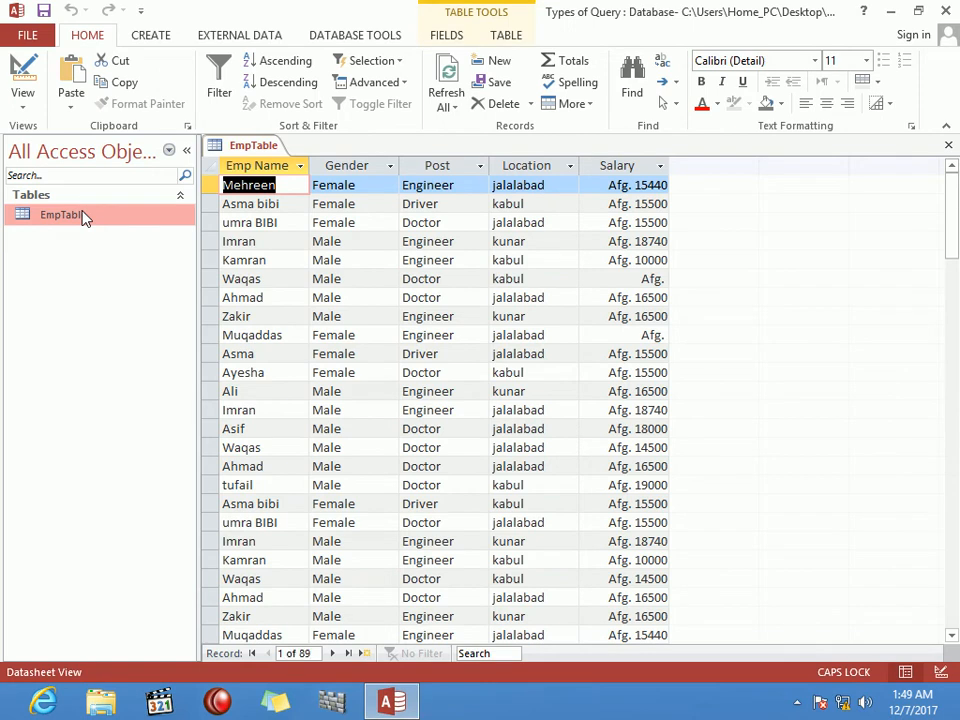
click(280, 705)
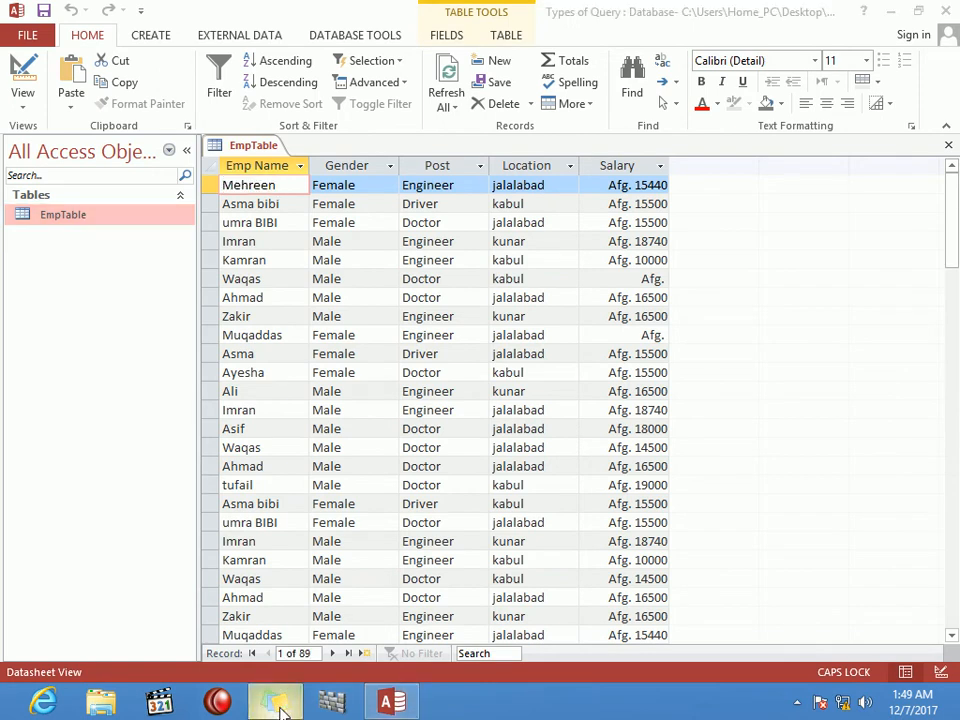
Step: Write the note lines 'MAKE TABLE:', 'database (doctors)' and 'new table'
text(MAKE)
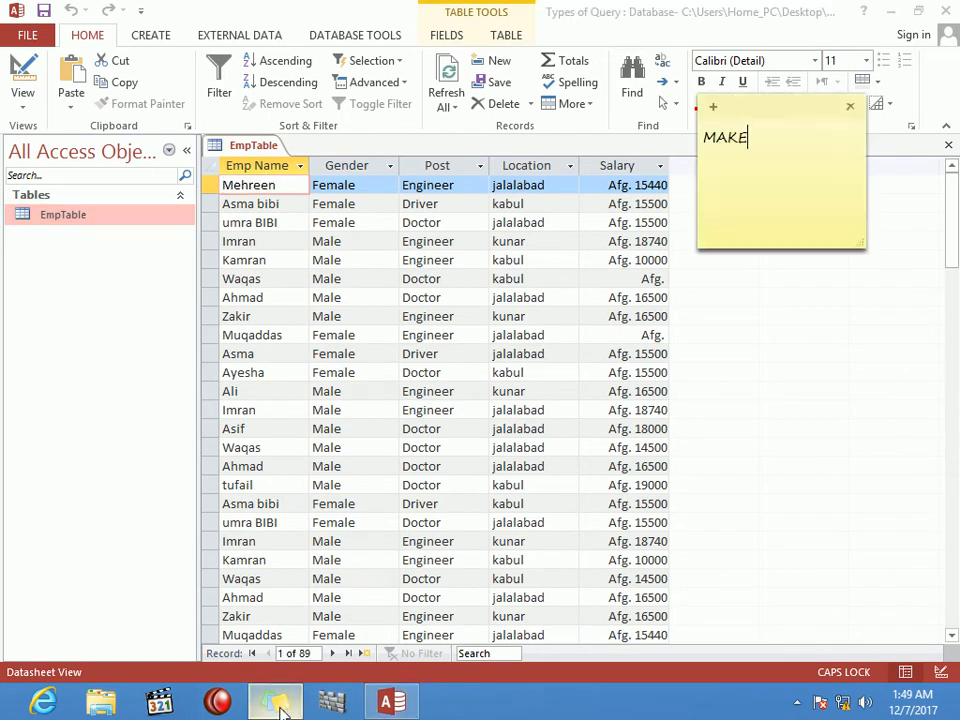
text( TABLE:)
key(Return)
text(da)
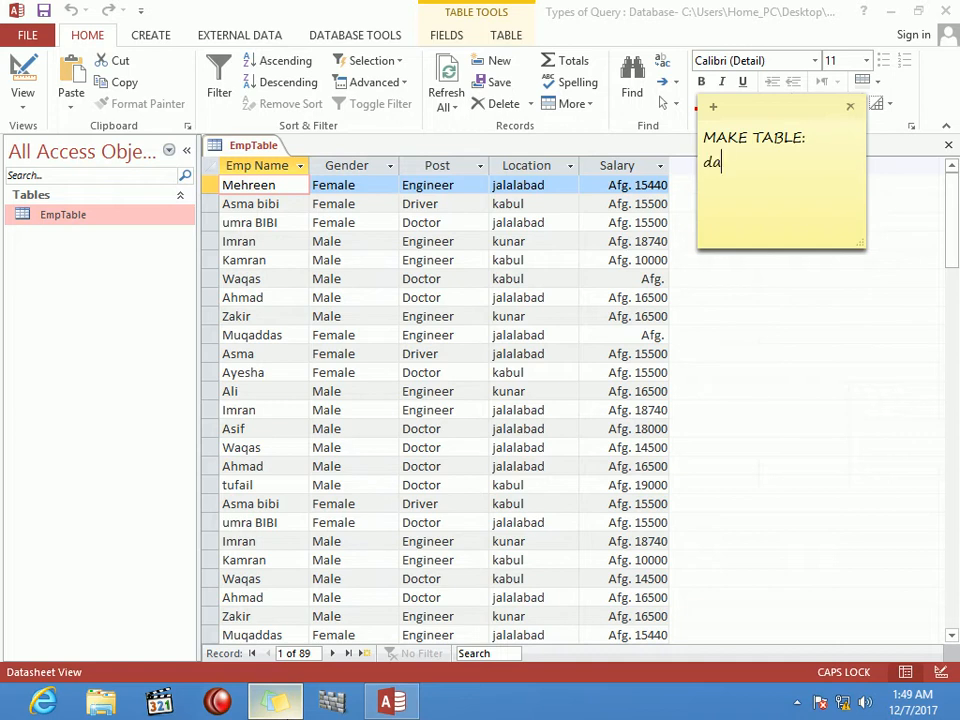
text(tabase)
key(Return)
key(BackSpace)
text((doctors)
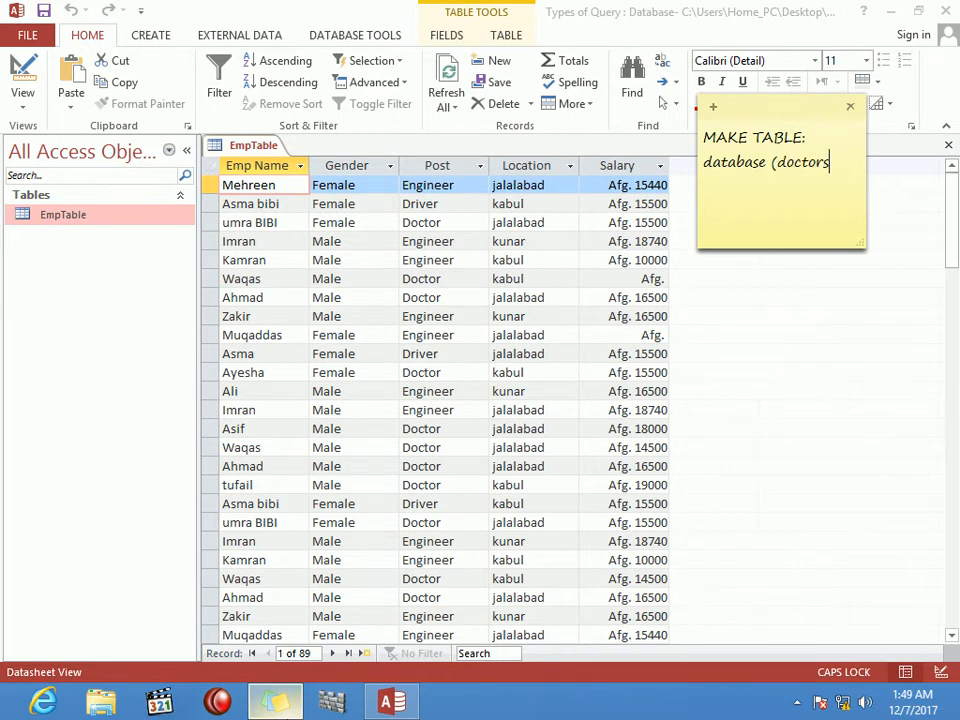
text())
key(Return)
text(new table)
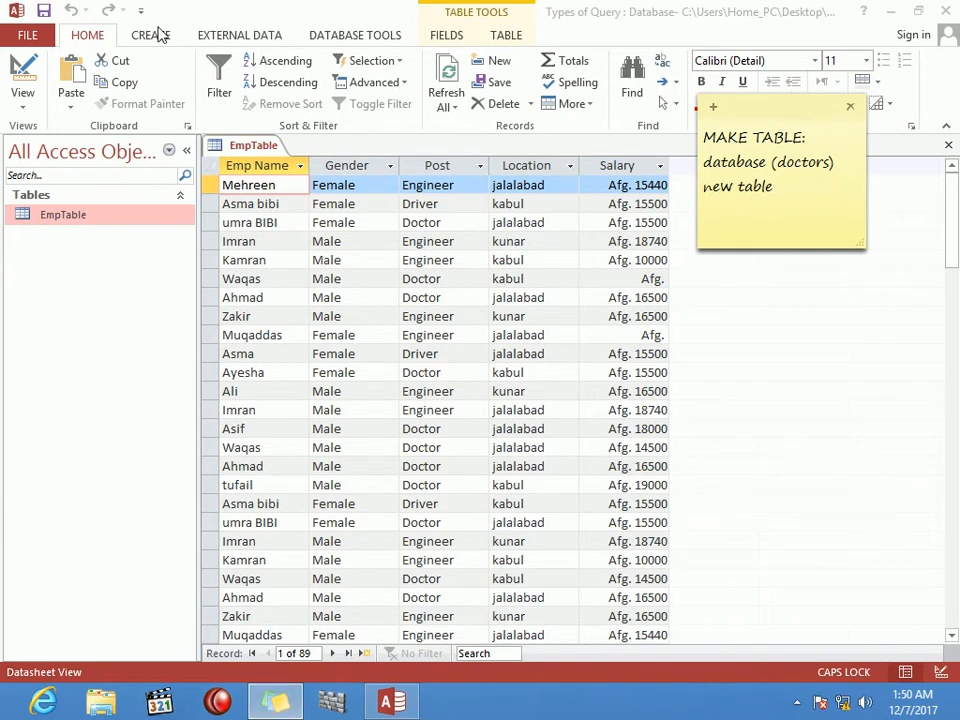
Step: Back in EmpTable, pick out several Doctor entries in the Post column
click(157, 30)
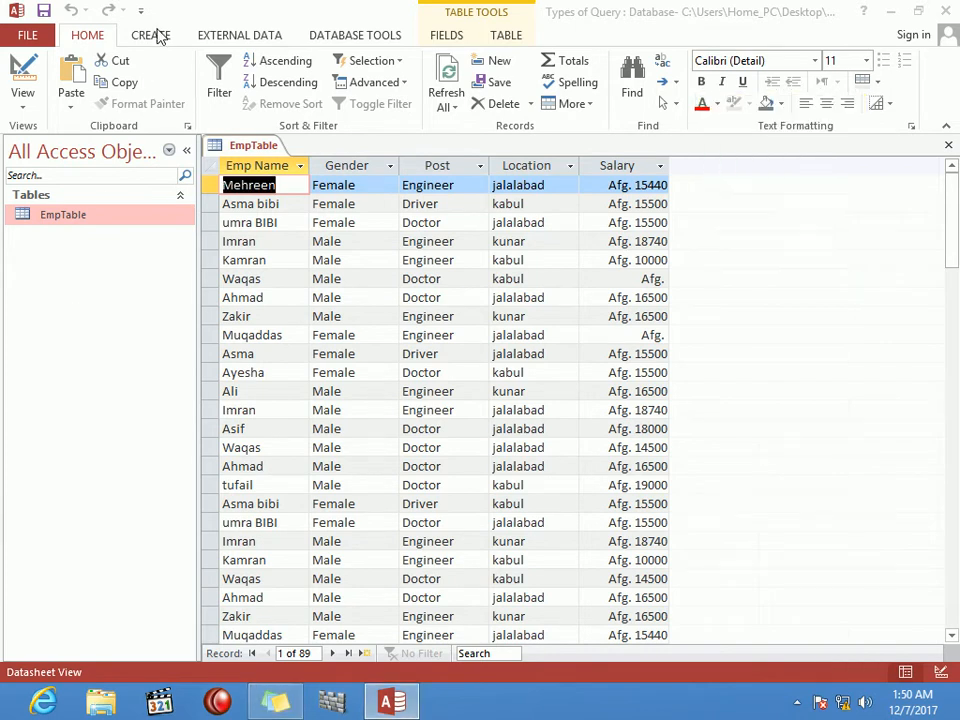
click(92, 38)
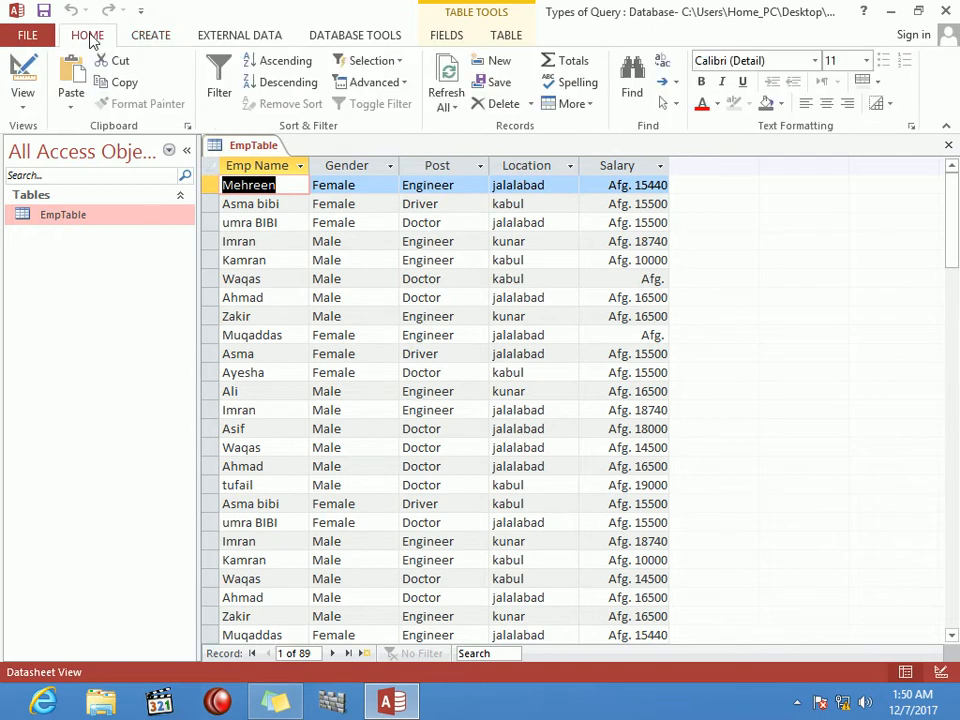
click(454, 222)
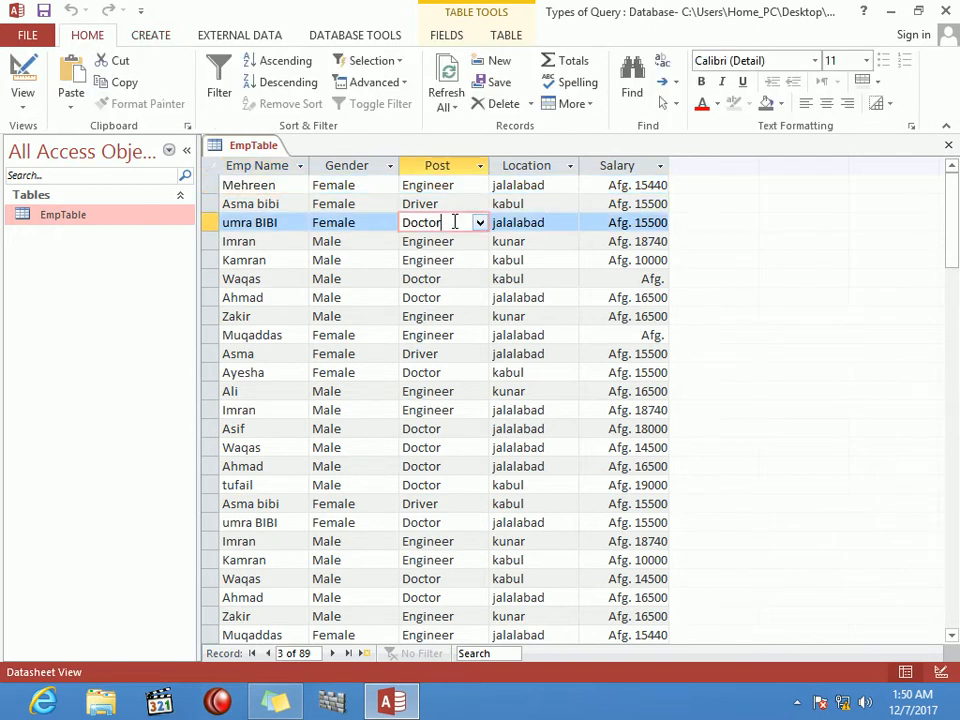
click(465, 278)
click(465, 297)
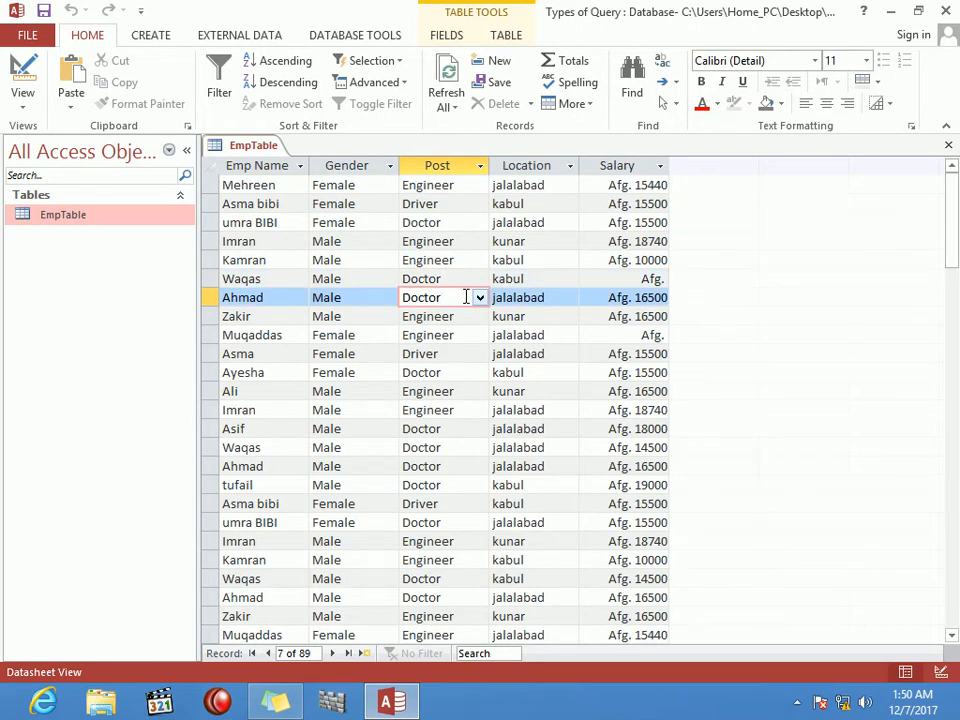
Step: Append '....' to the note's 'new table' line, then return to Access's Create commands
click(282, 703)
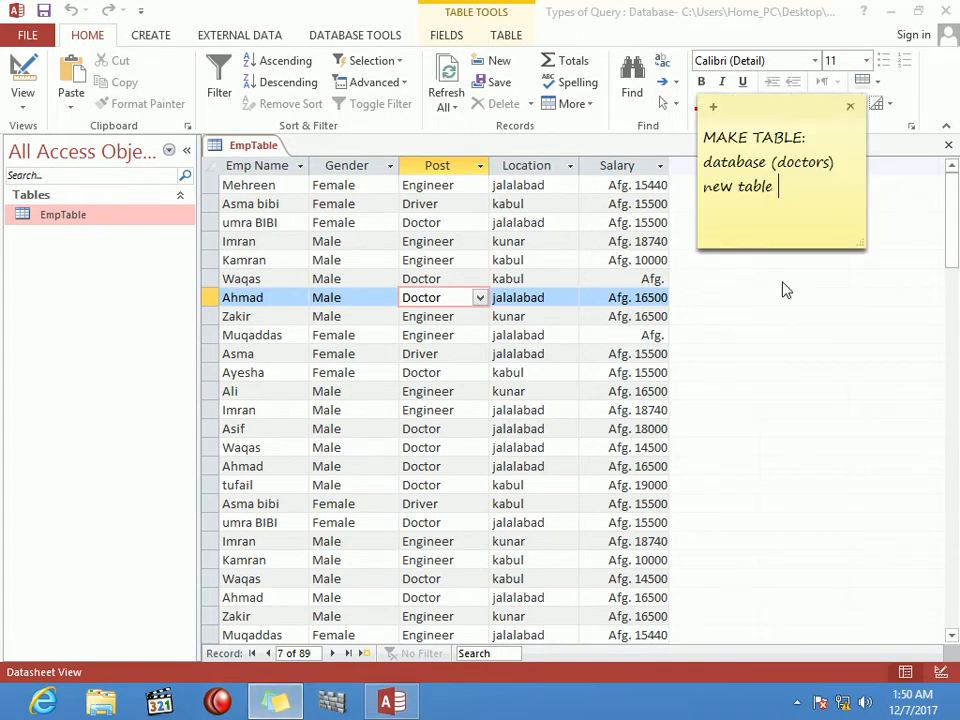
text(....)
key(Return)
click(155, 36)
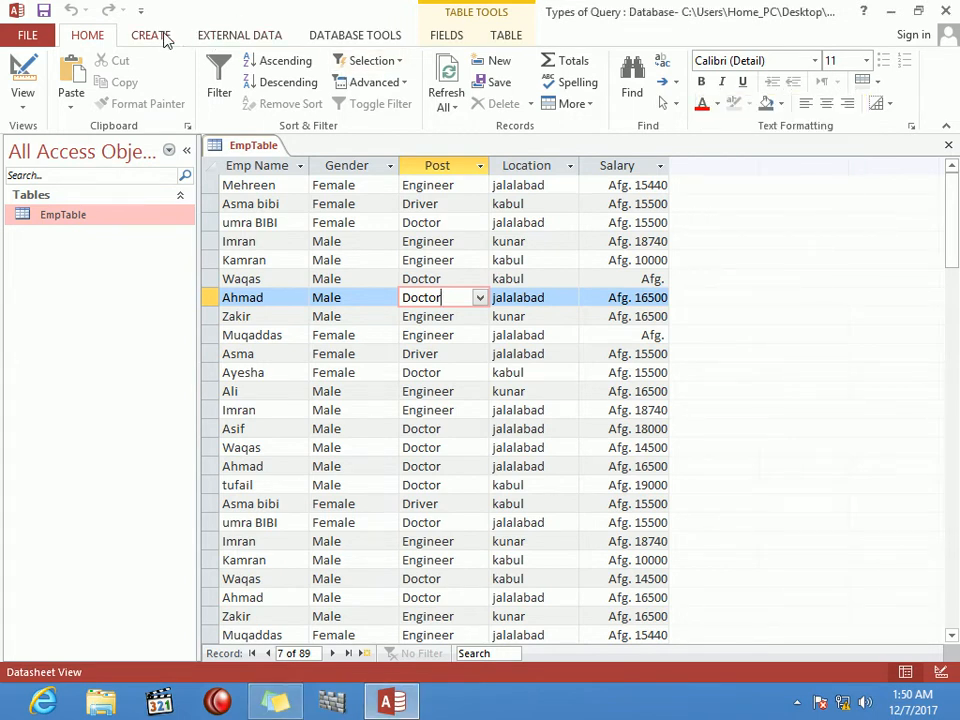
click(165, 37)
Step: Start a new query design on EmpTable with all its fields placed in the grid
click(278, 92)
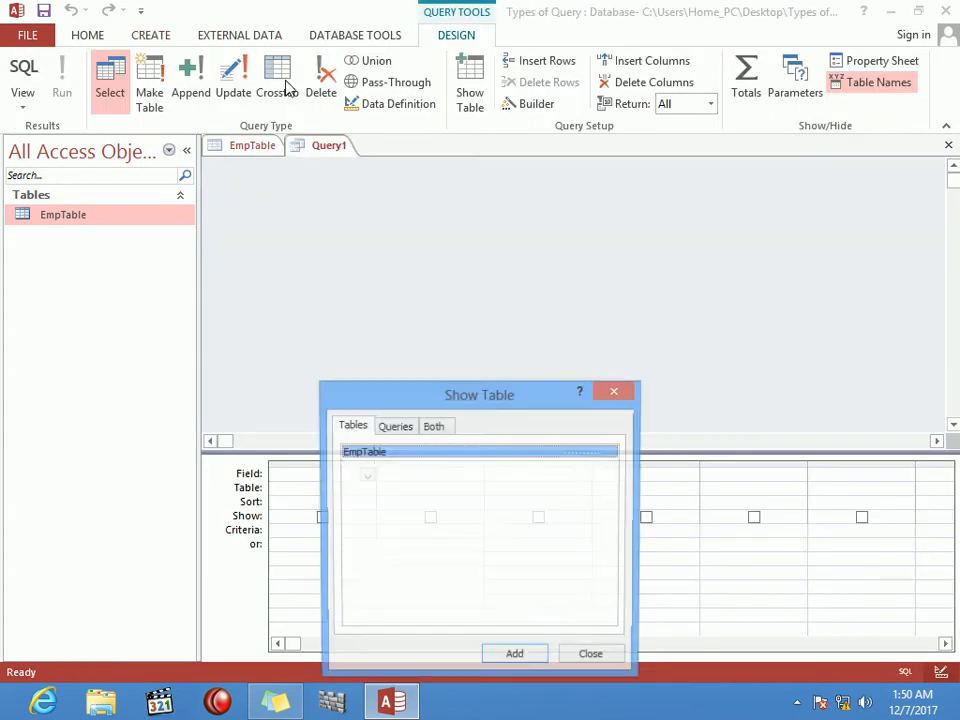
key(Return)
key(Escape)
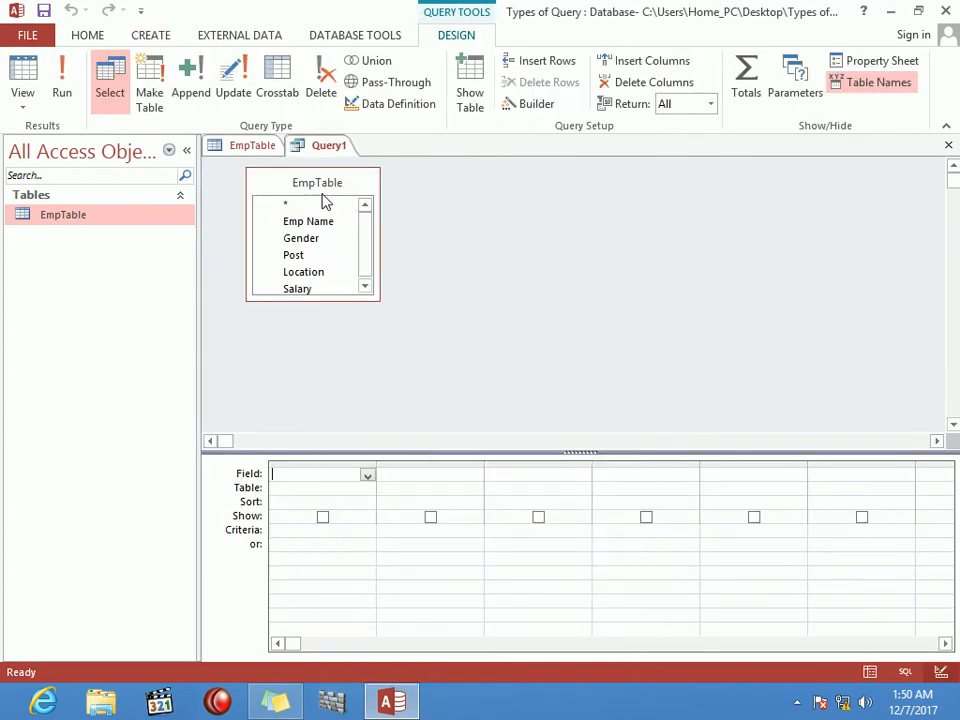
double_click(321, 190)
drag(321, 224, 306, 511)
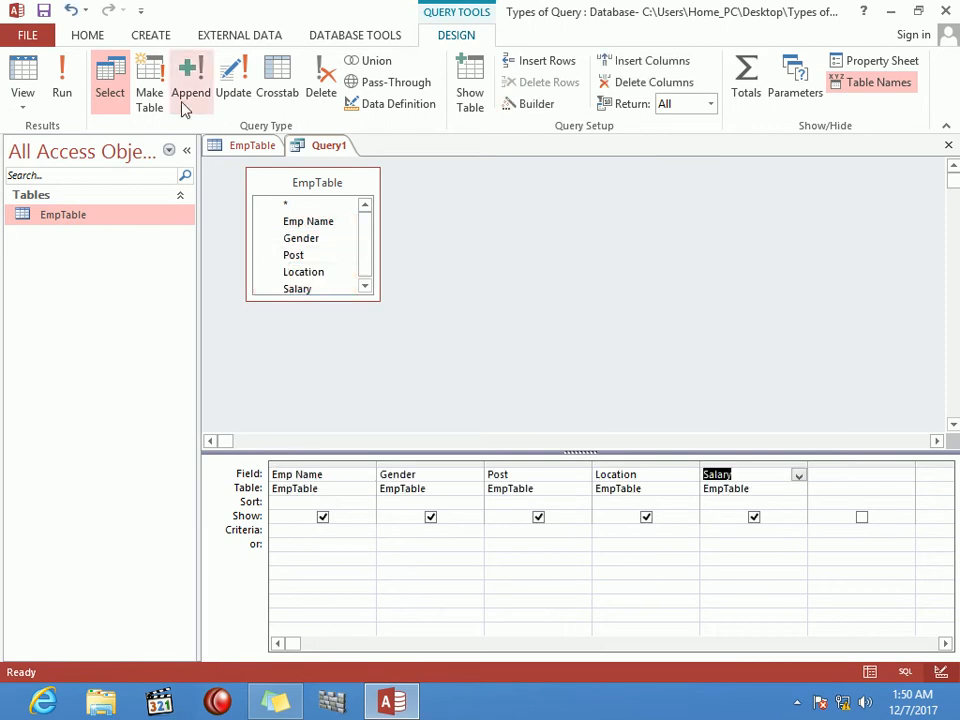
Step: Make it a make-table query creating 'Doctor', filter Post on 'doctor', and run it
click(148, 91)
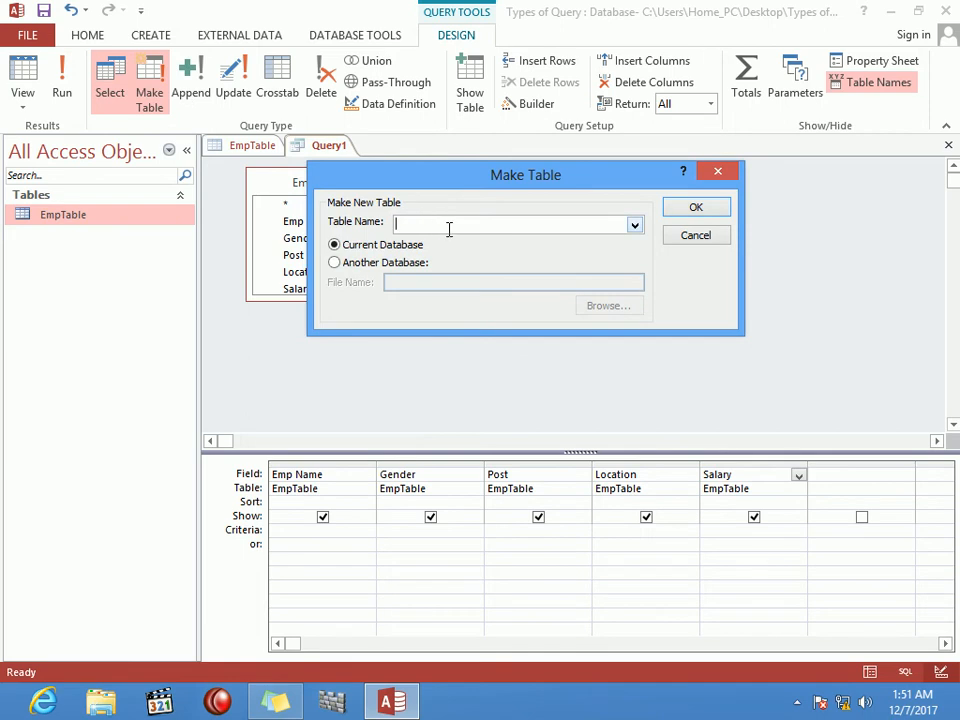
drag(508, 182, 624, 208)
text(D)
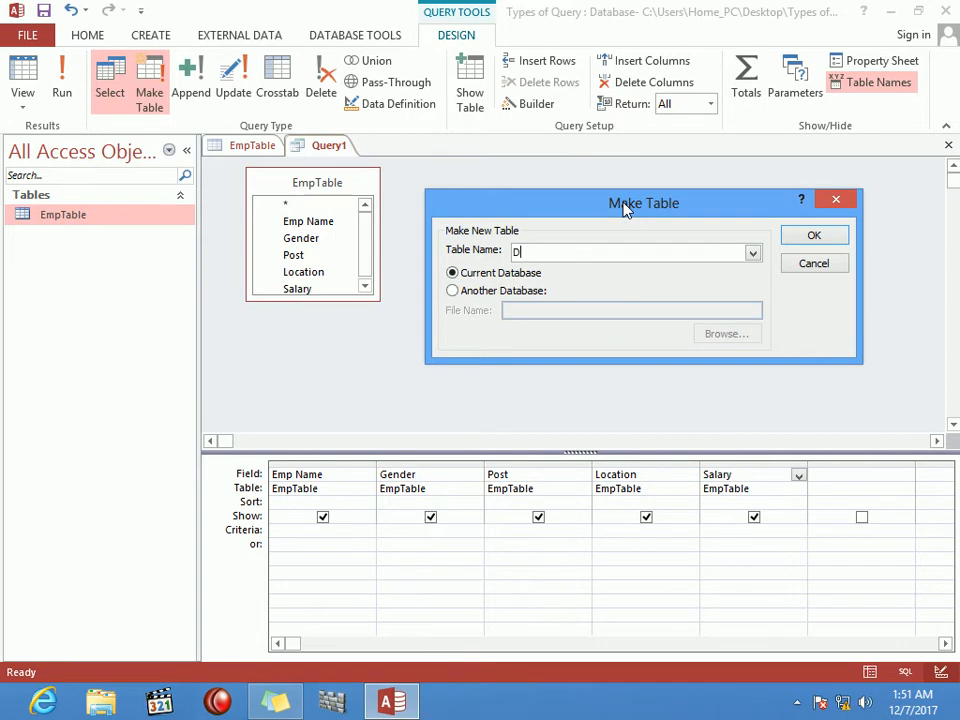
text(octor)
click(828, 241)
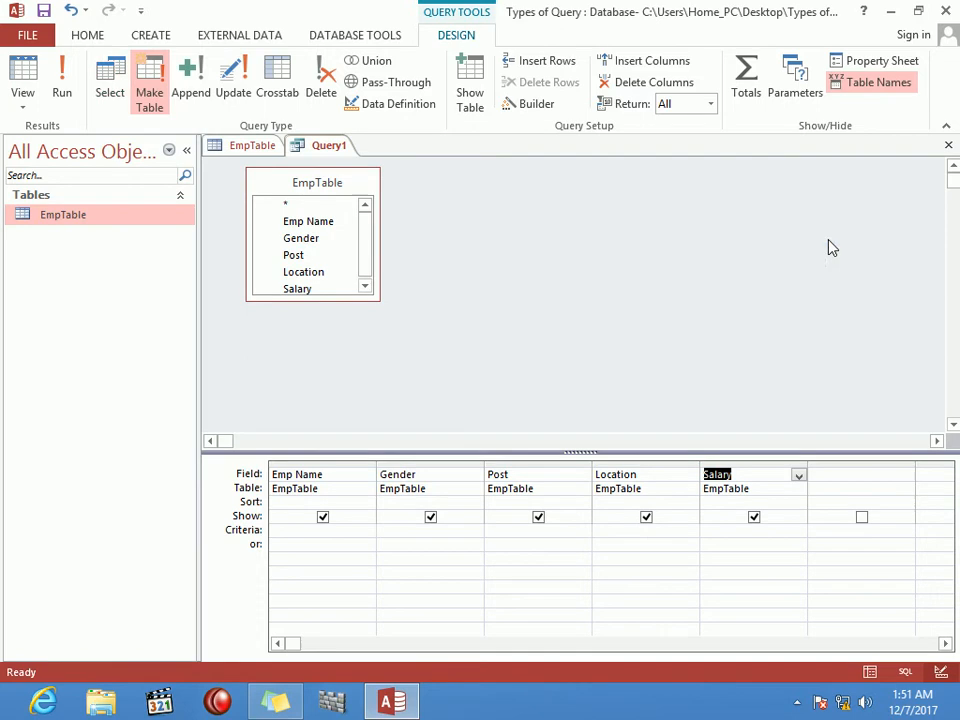
click(528, 529)
text(doctor)
key(Tab)
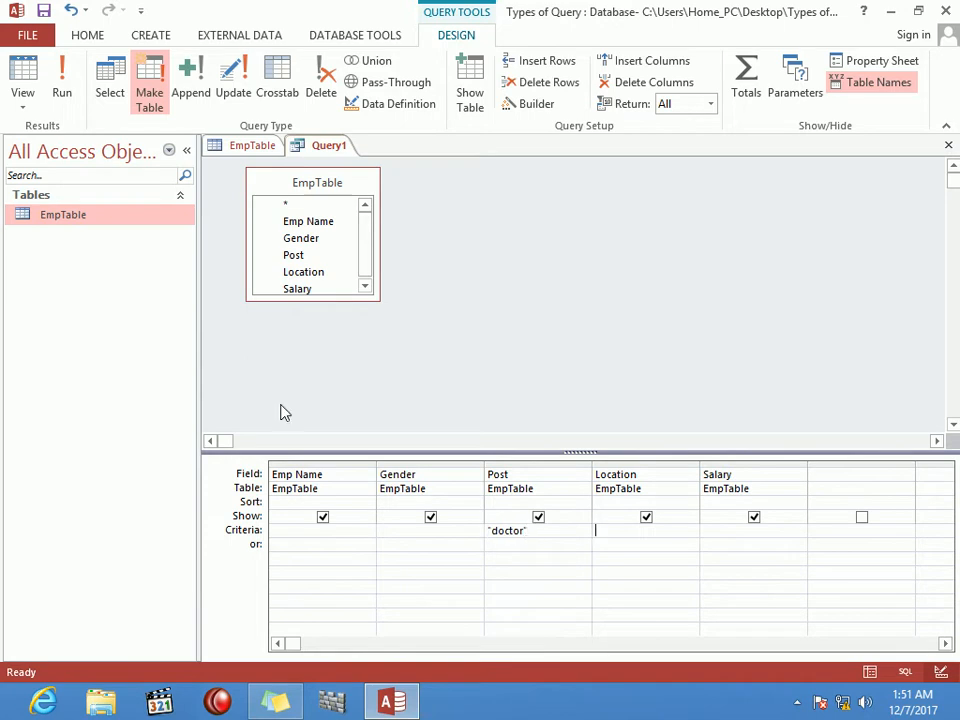
click(62, 82)
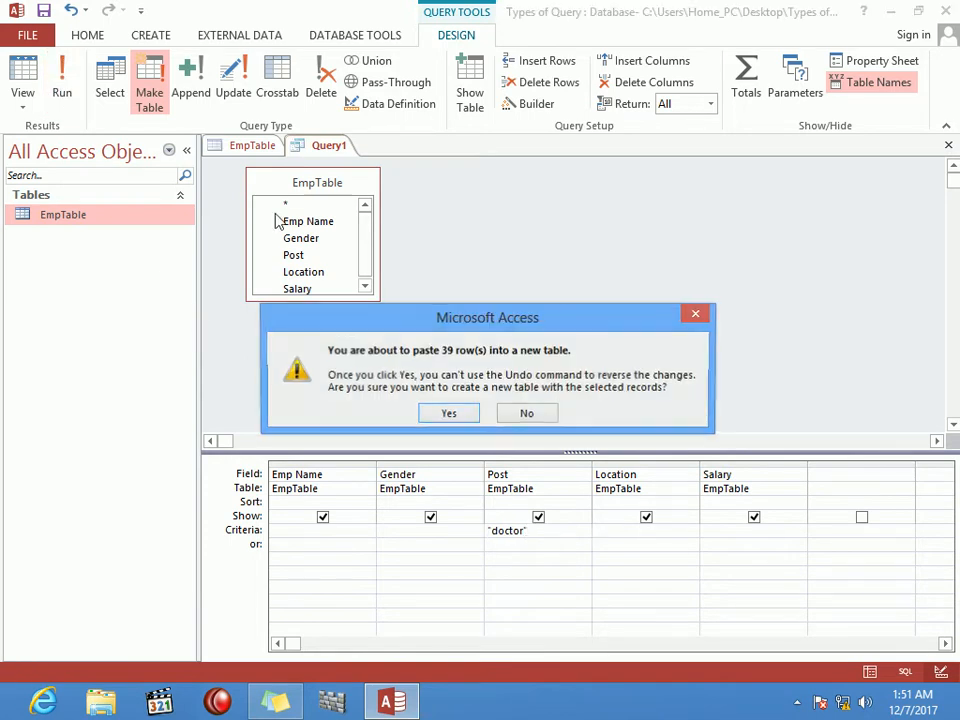
Step: Paste the 39 rows into the new Doctor table, review and close it, then erase the Post criterion
click(461, 417)
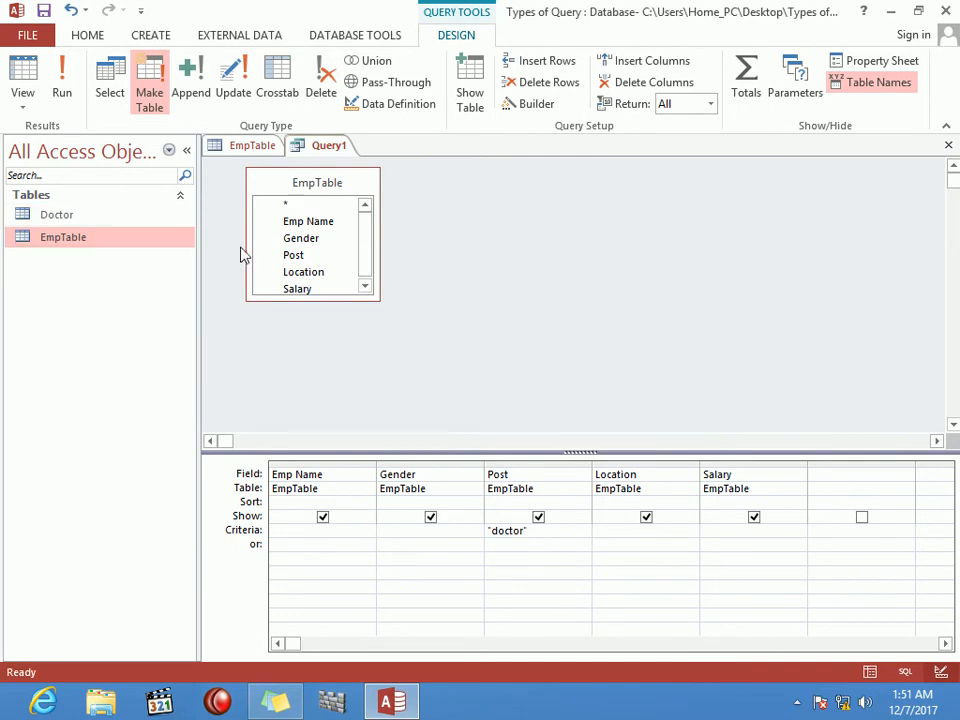
double_click(105, 216)
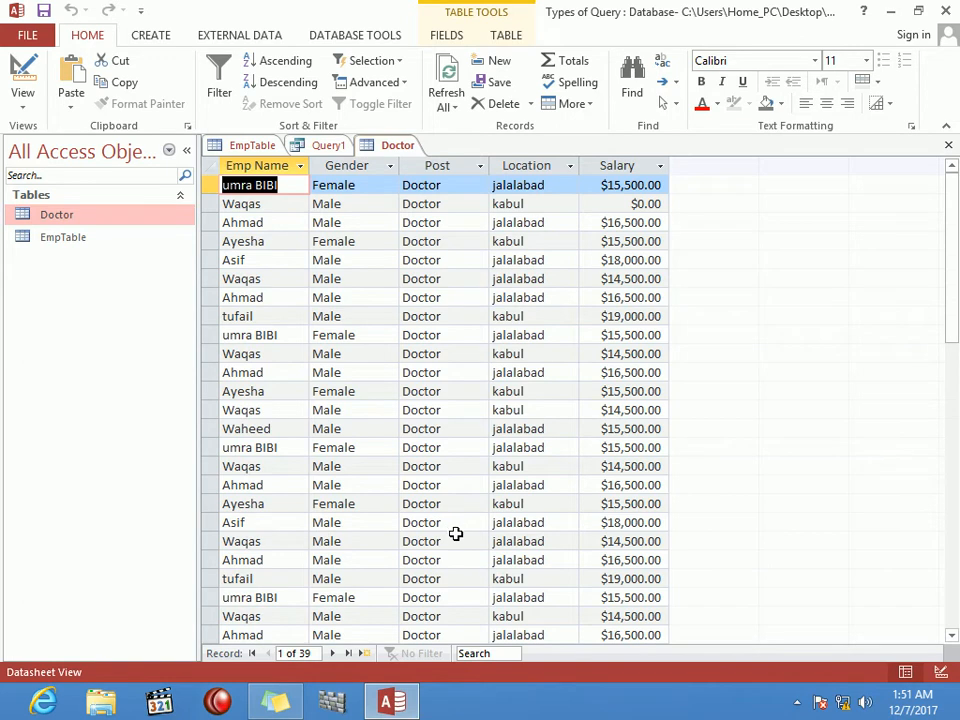
click(949, 147)
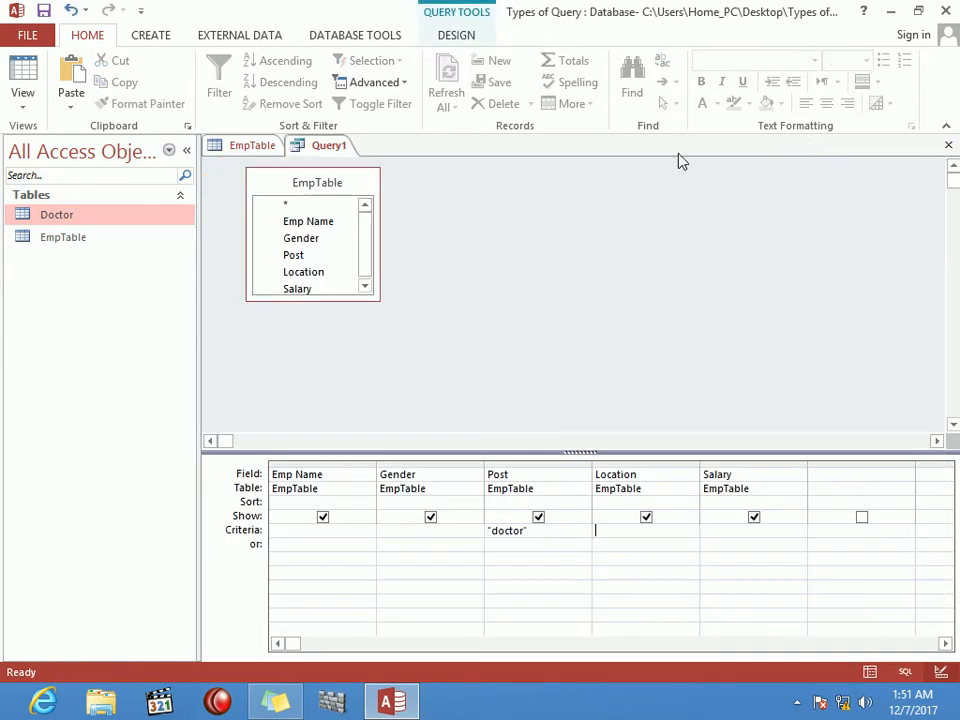
click(547, 531)
key(BackSpace)
key(BackSpace)
key(BackSpace)
key(BackSpace)
key(BackSpace)
key(BackSpace)
key(BackSpace)
key(BackSpace)
Step: Set the make-table target back to 'Doctor' and re-enter 'doctor' as the Post criterion
click(320, 184)
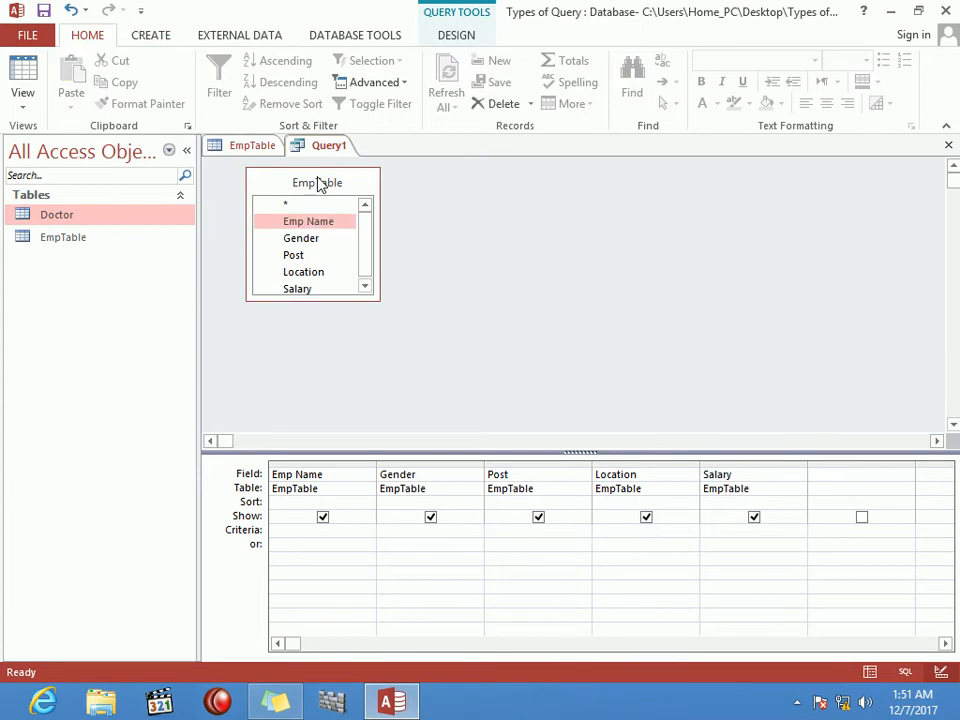
click(455, 35)
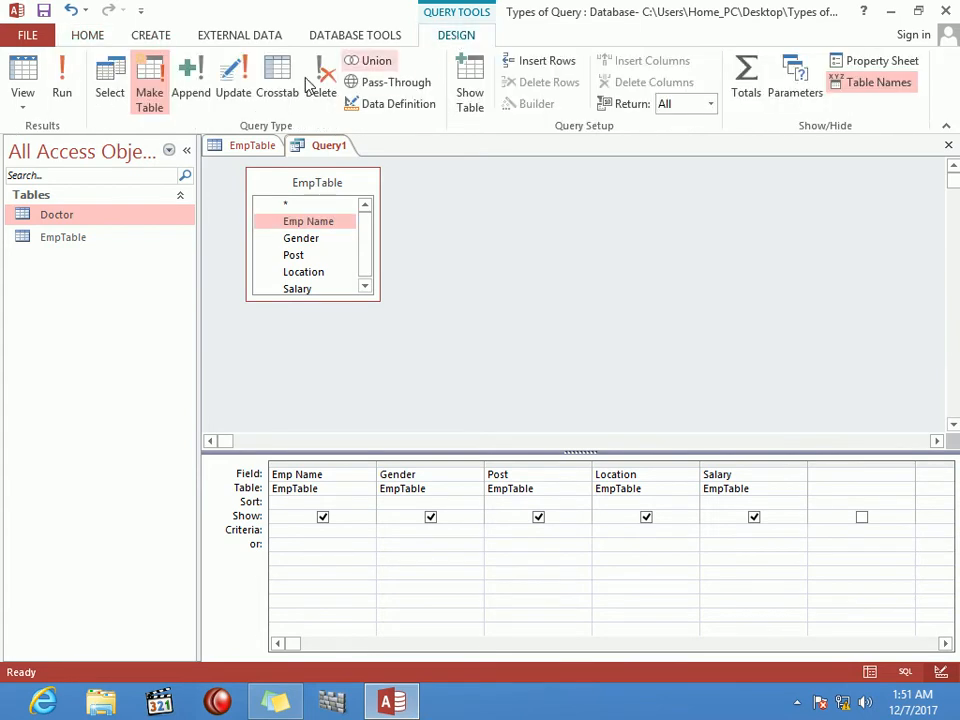
click(149, 92)
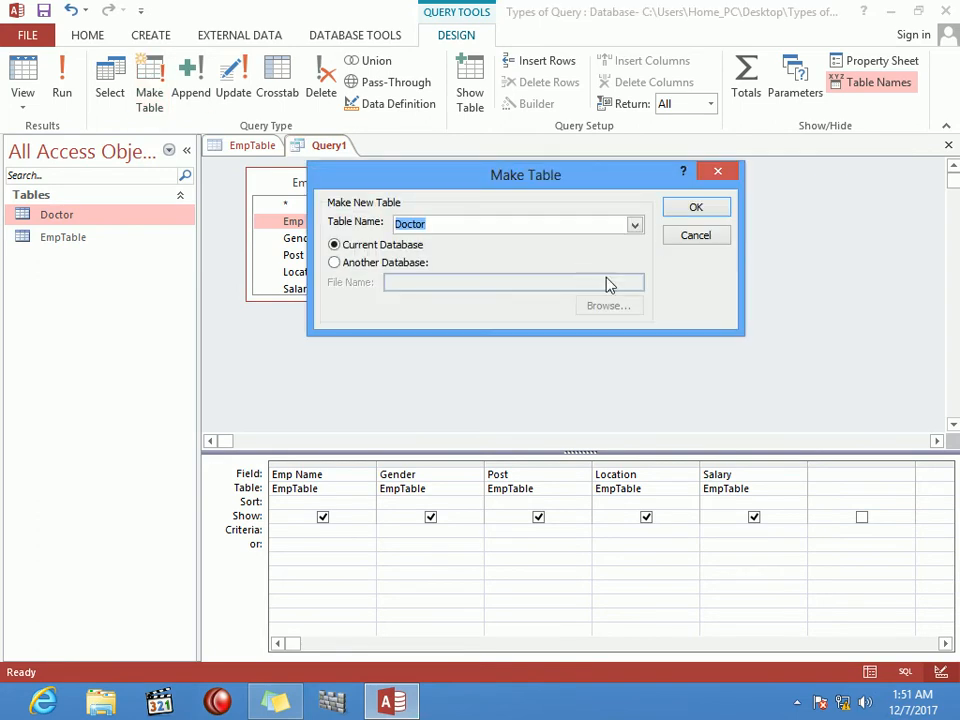
key(BackSpace)
text(Doctor)
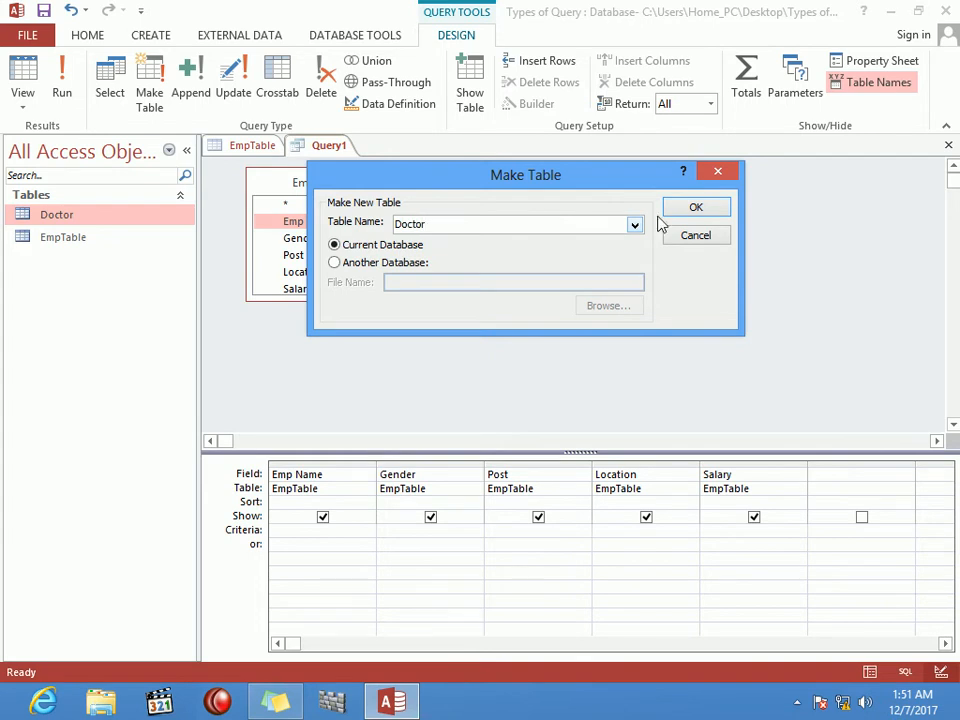
click(703, 211)
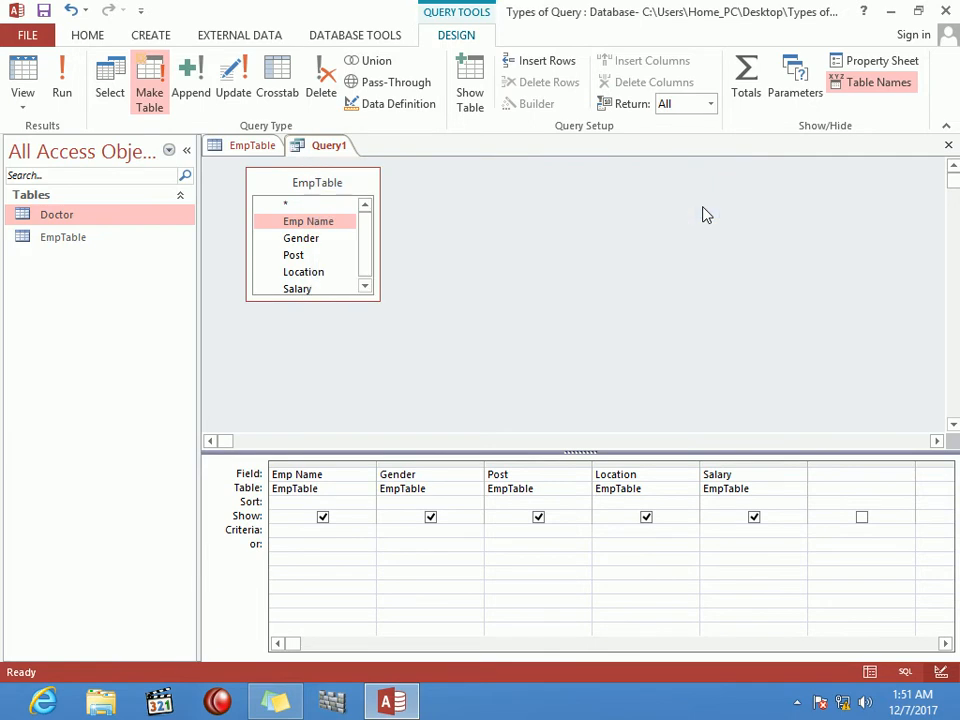
click(540, 530)
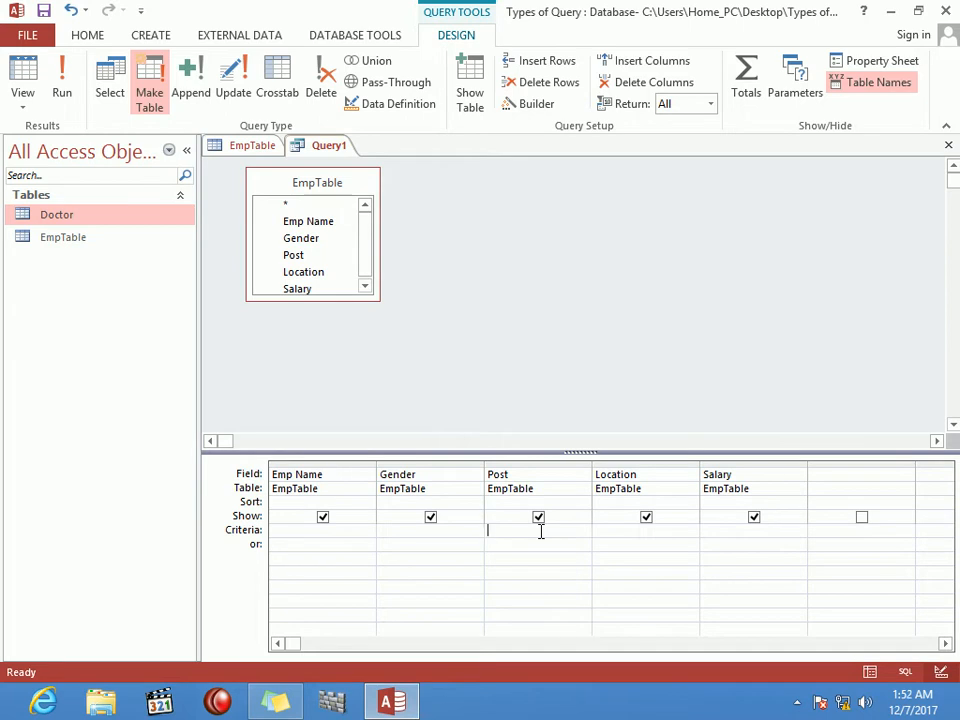
text(doctor)
key(Tab)
Step: Save the query as 'Doctor query'
key(ctrl+w)
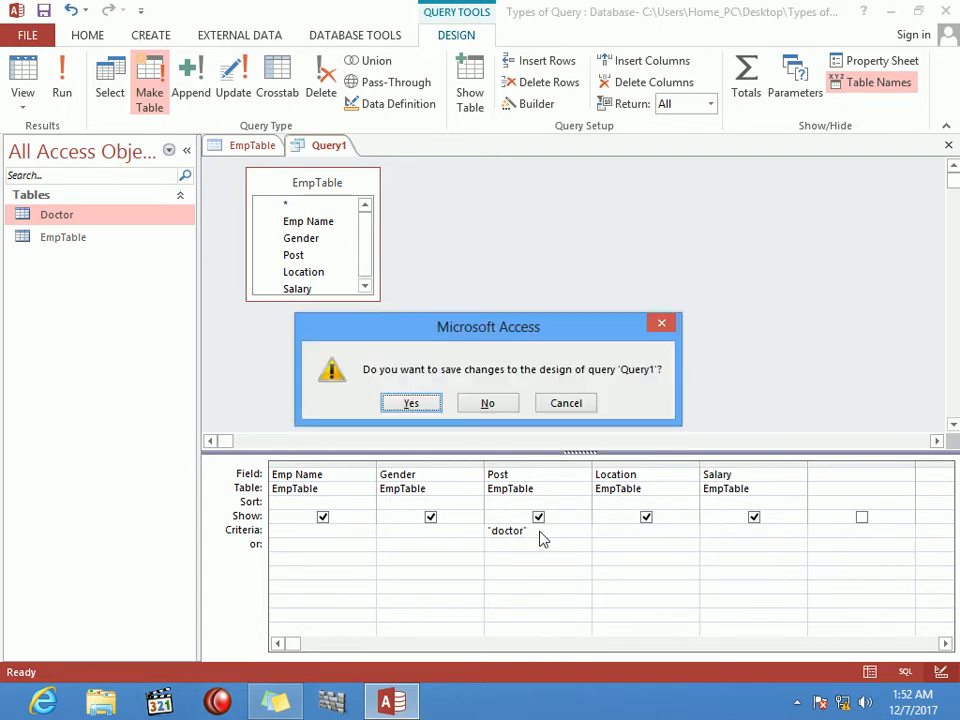
key(Return)
text(Doctore)
key(BackSpace)
key(BackSpace)
text(quer)
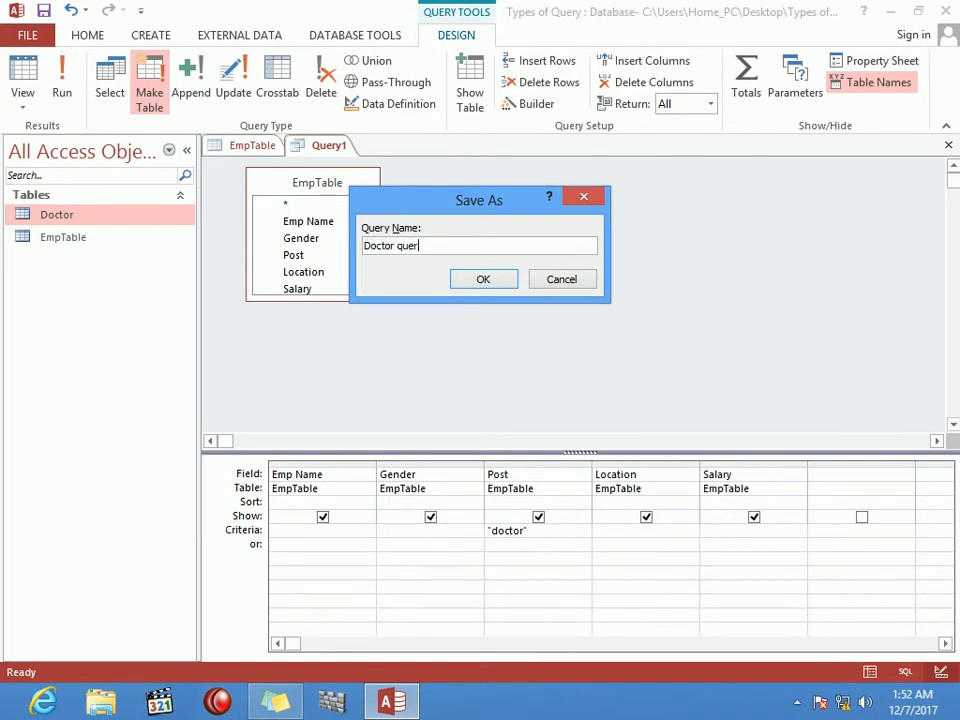
text(y)
key(Return)
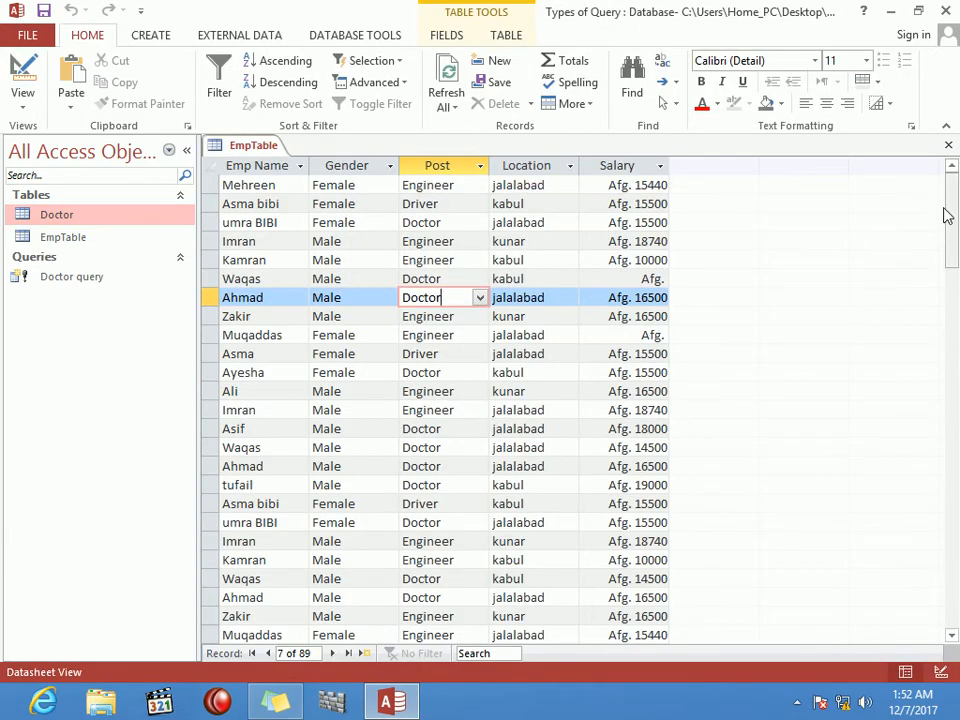
Step: Close EmpTable, then open the Doctor table to check its 39 doctor records and close it
click(948, 145)
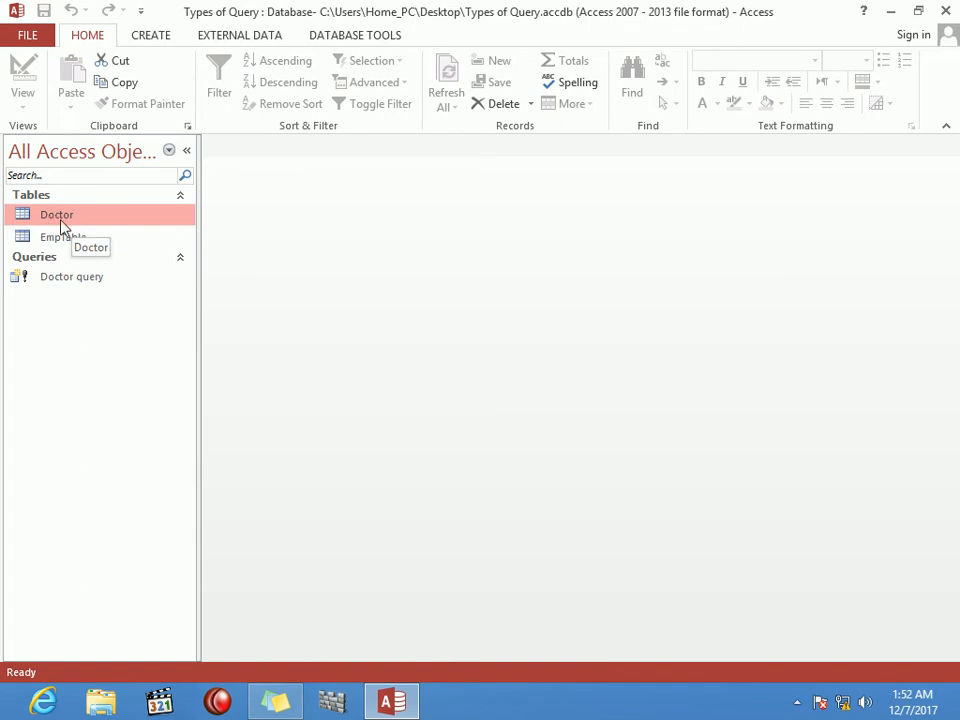
click(60, 246)
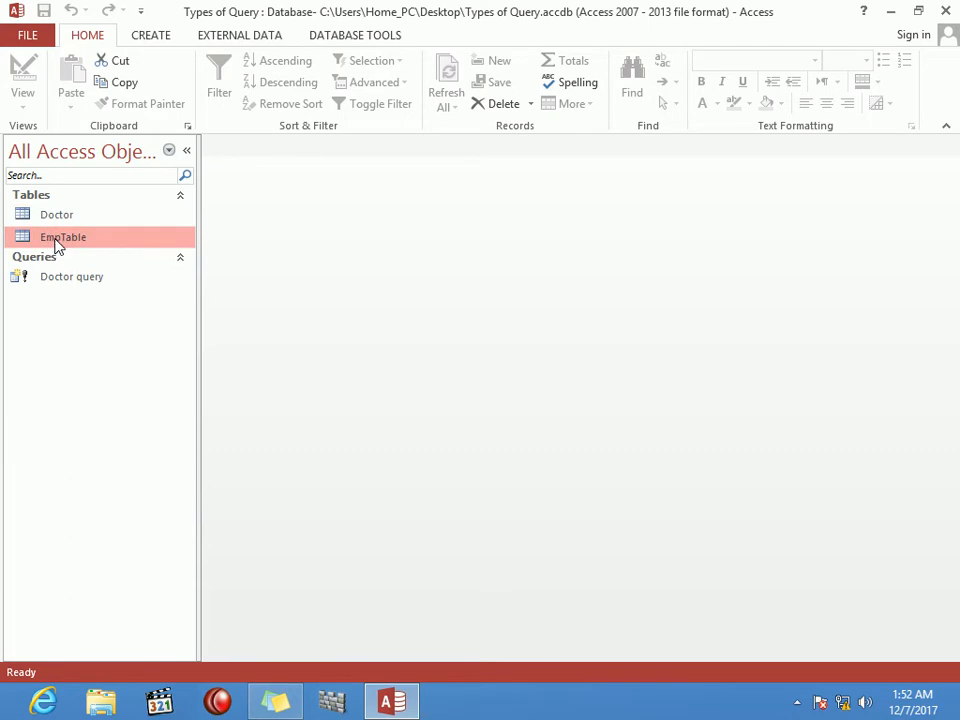
click(54, 219)
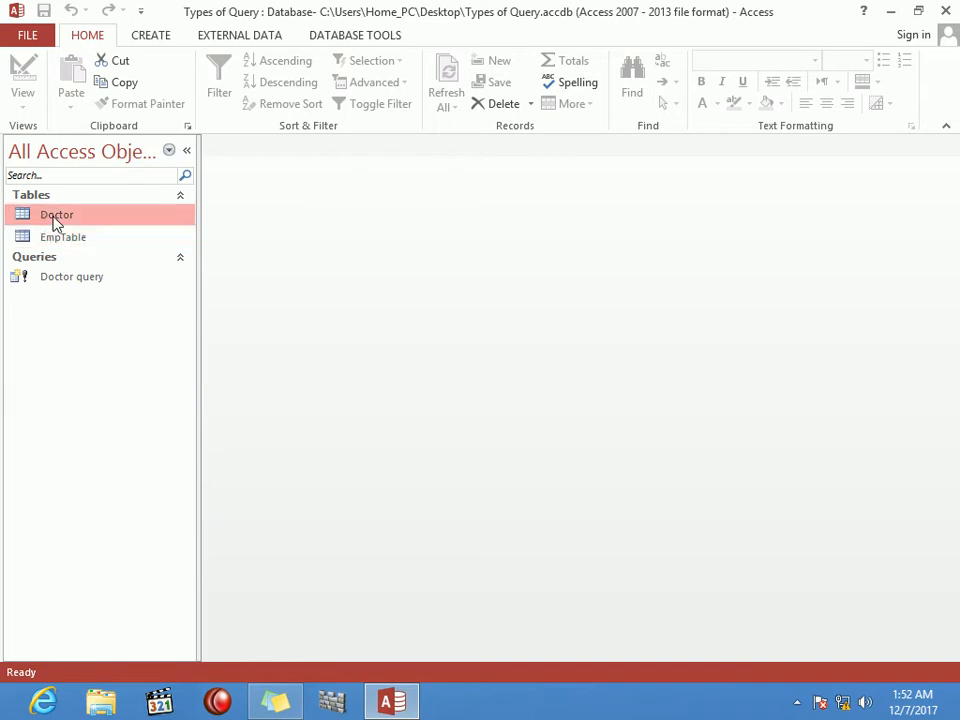
click(58, 286)
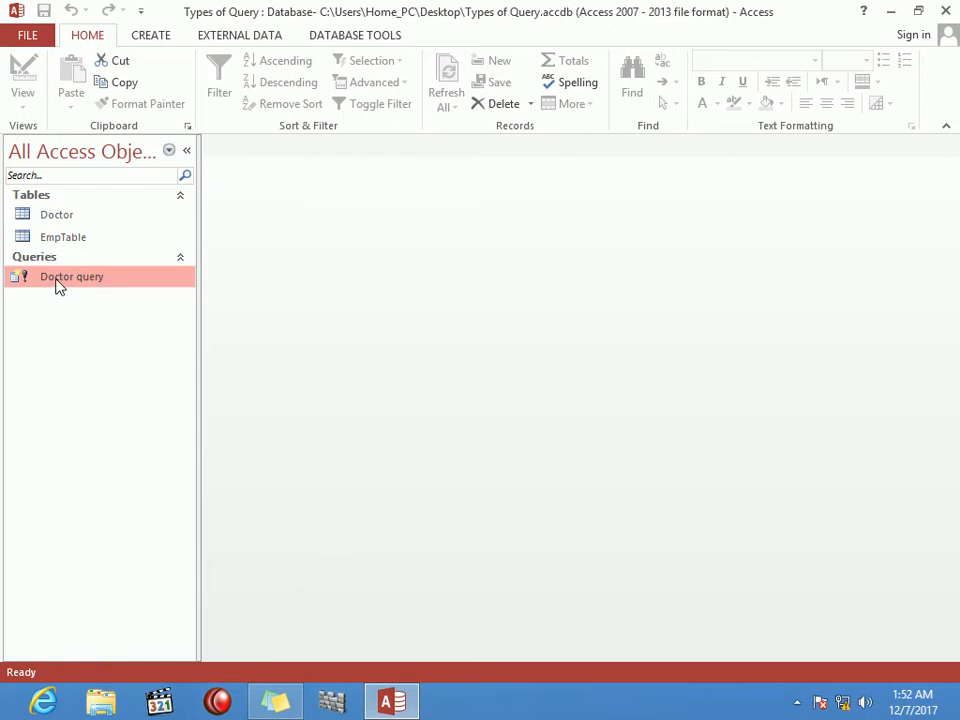
double_click(62, 216)
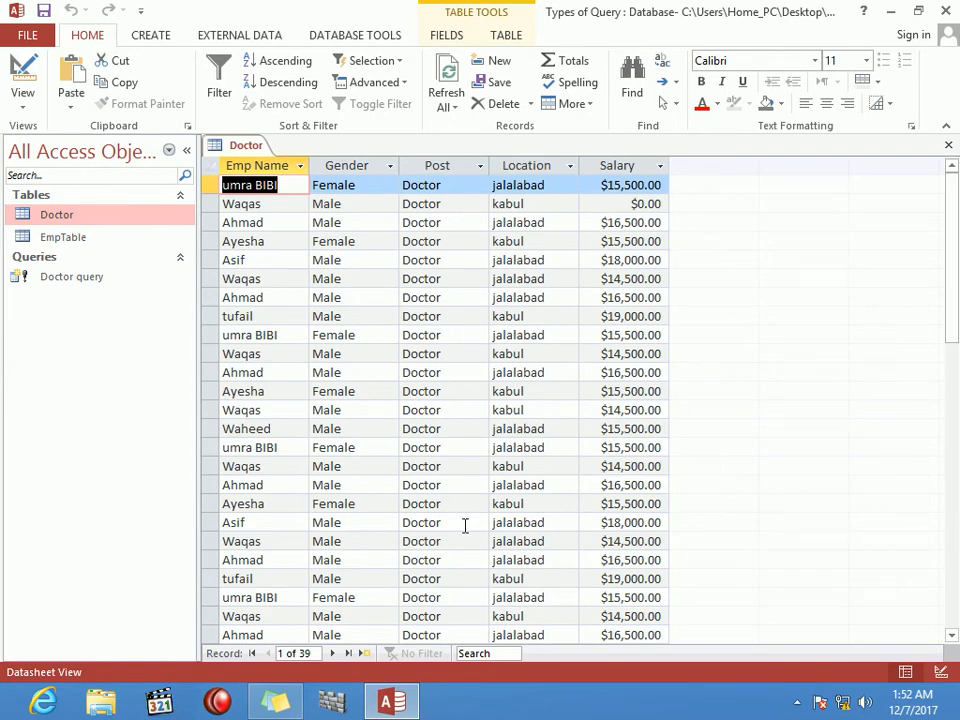
click(947, 146)
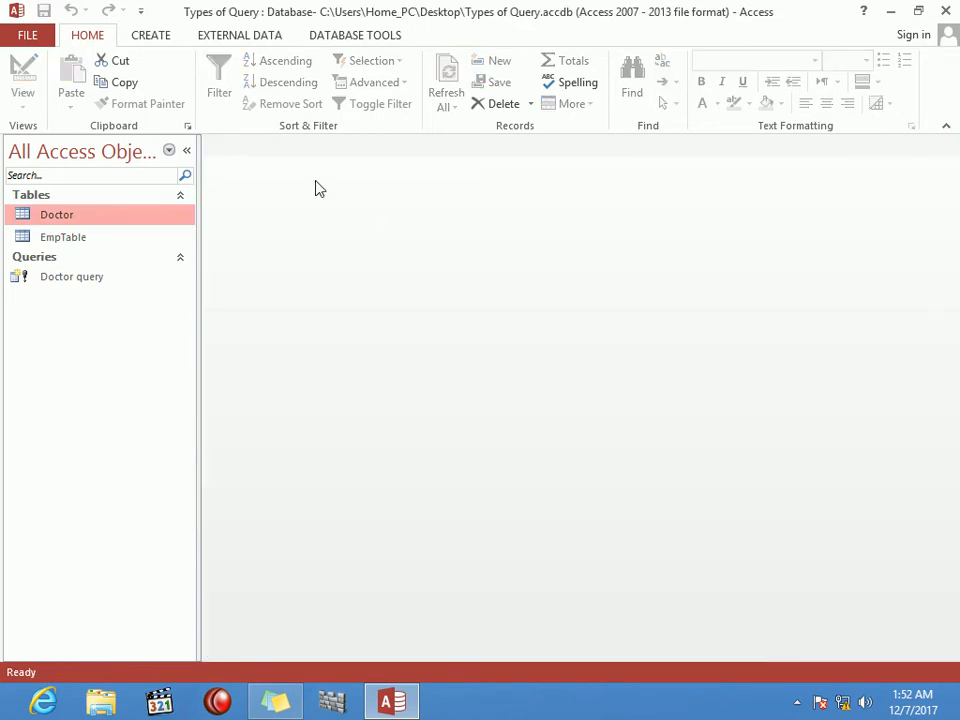
Step: Start a new query design with EmpTable and all five of its fields in the grid
click(145, 40)
click(279, 92)
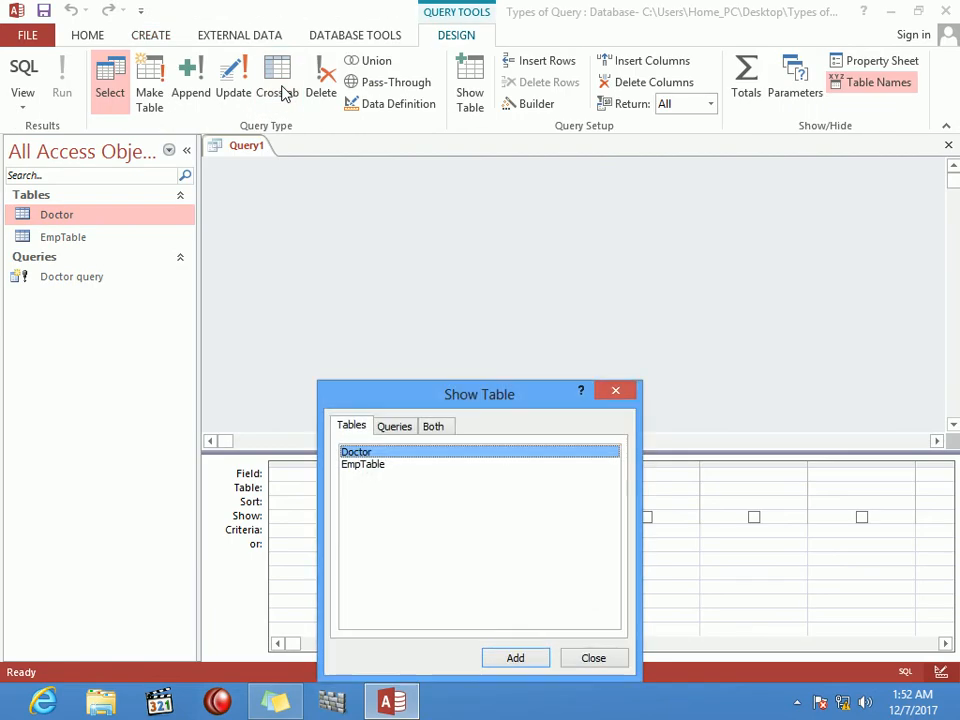
click(385, 466)
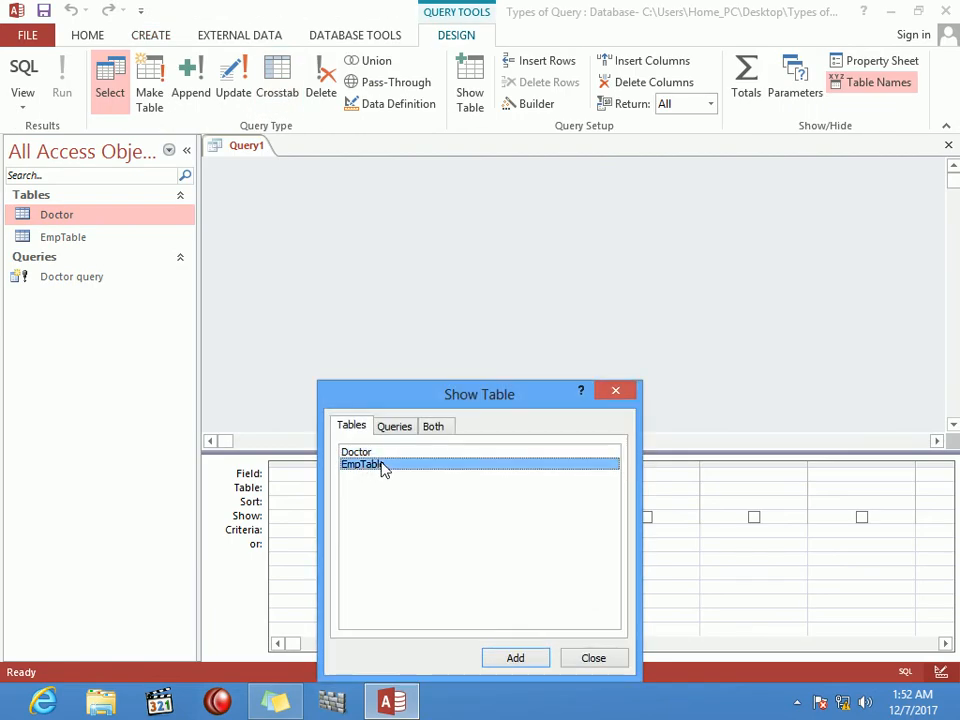
click(527, 663)
key(Escape)
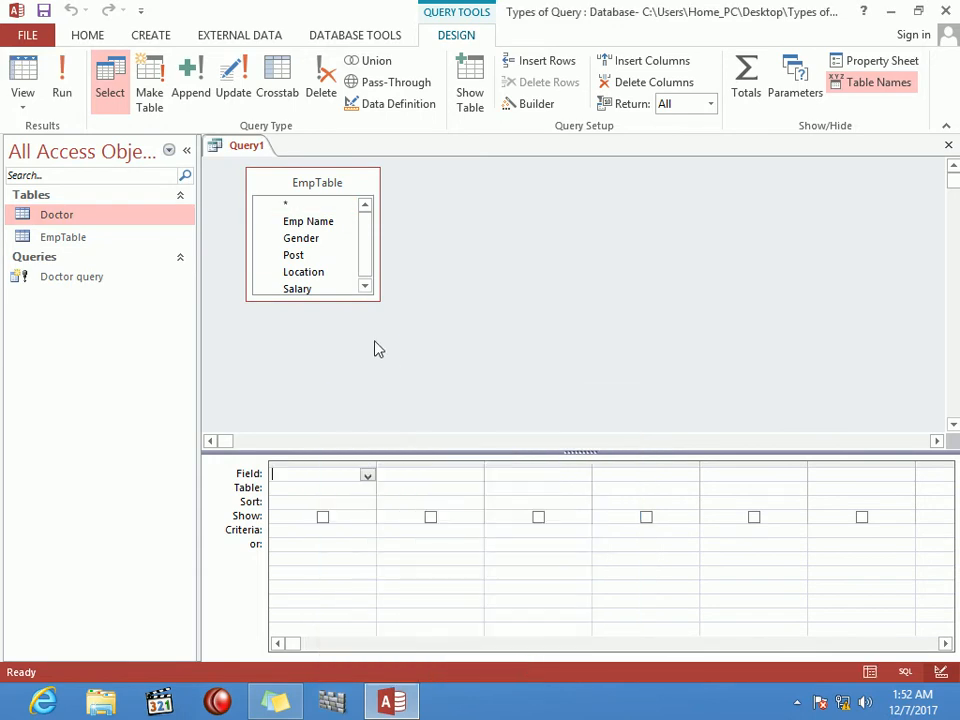
double_click(324, 190)
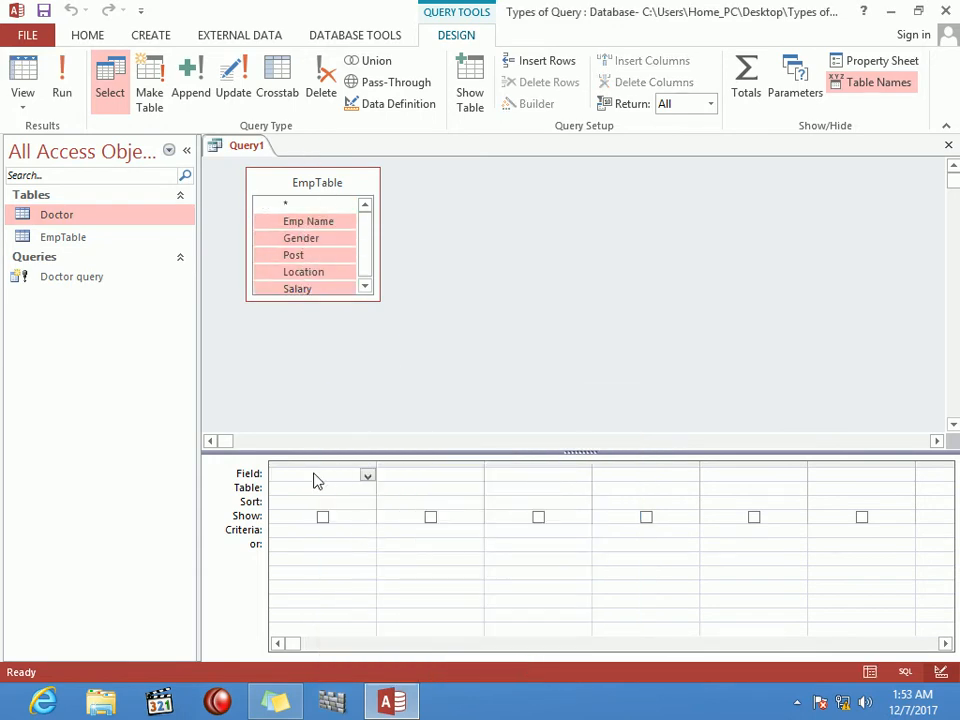
drag(315, 223, 319, 472)
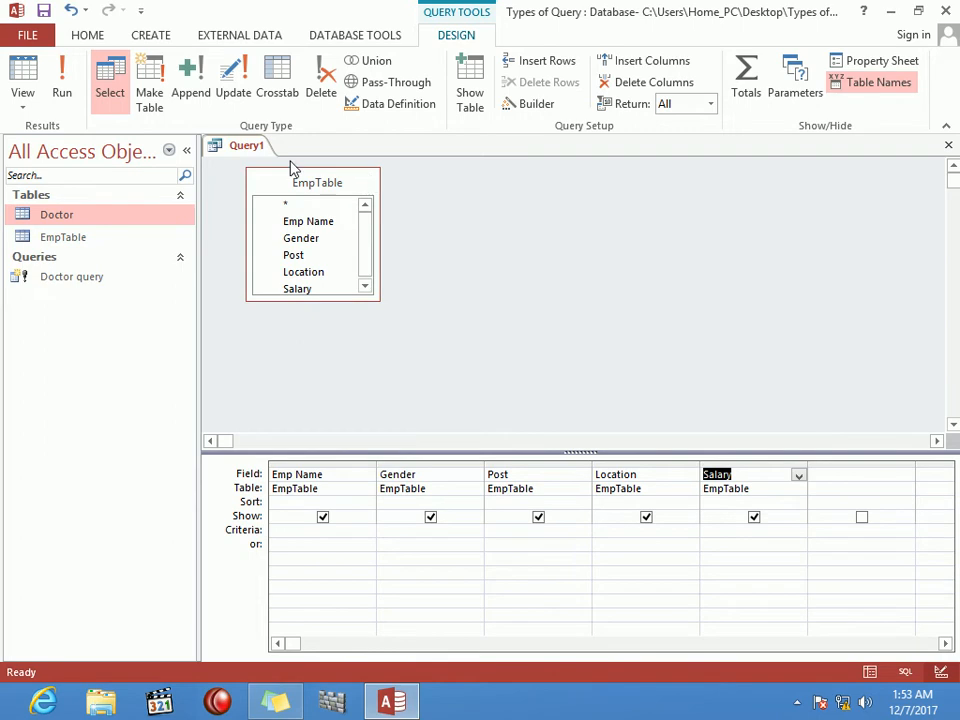
Step: Make it a make-table query creating 'Male', with Gender criterion 'male'
click(165, 92)
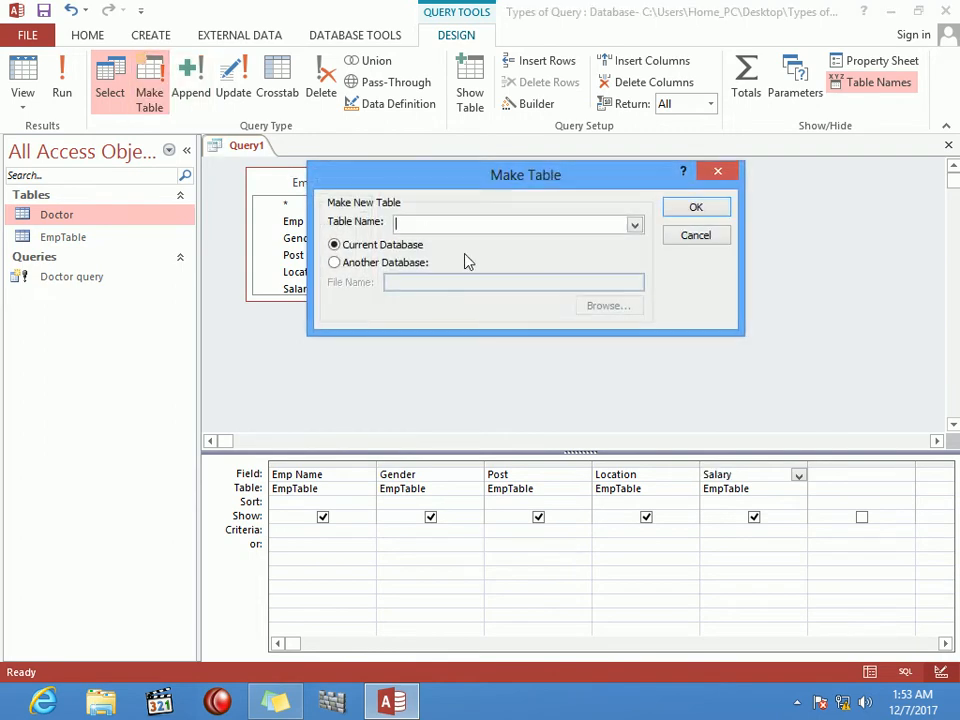
text(Male)
click(706, 214)
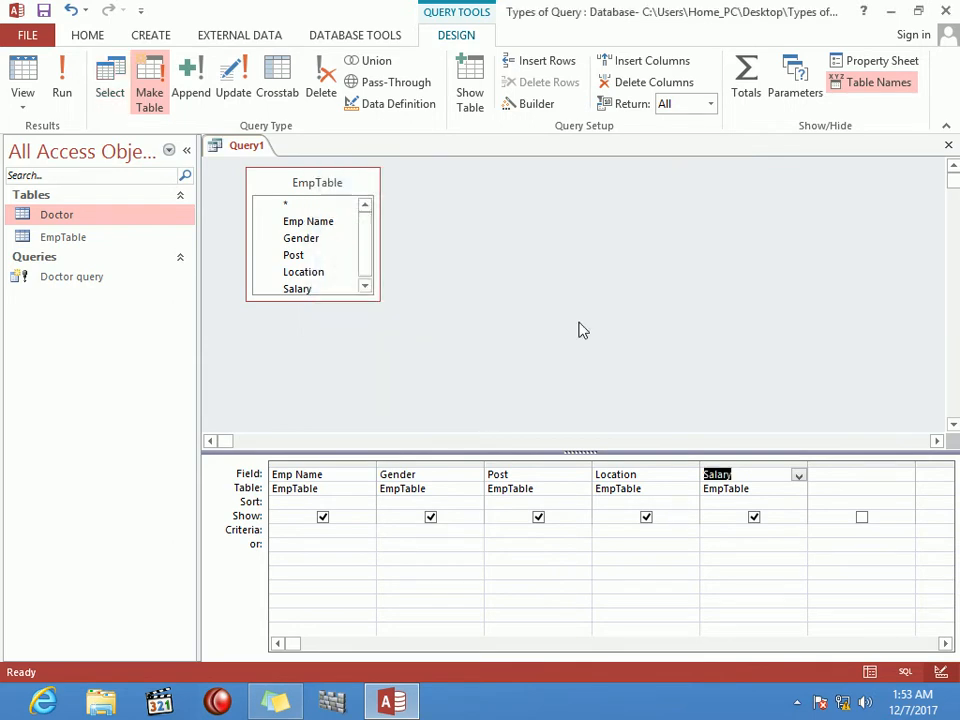
click(423, 531)
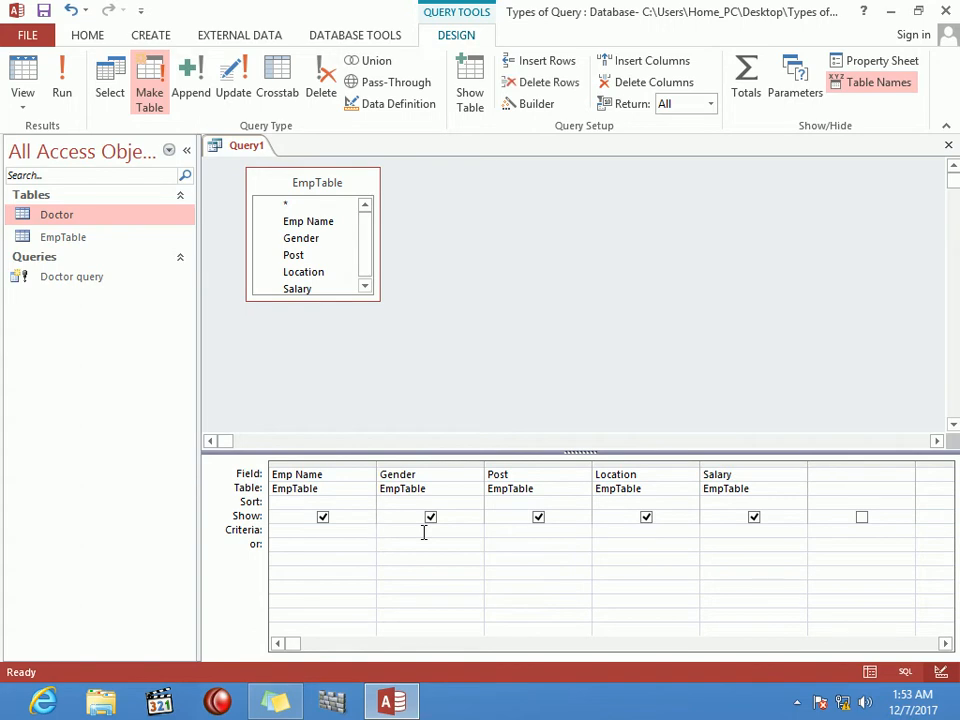
text(male)
key(Tab)
Step: Save the query as 'male query'
key(ctrl+w)
key(Return)
text(male query)
key(Return)
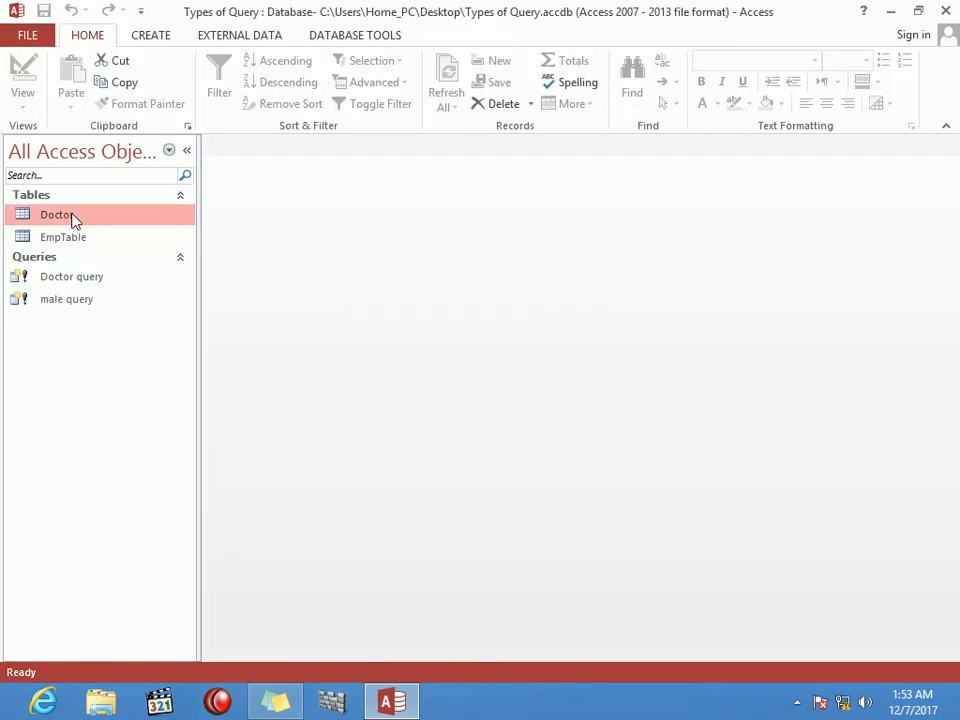
Step: Run male query, accepting 56 pasted rows, then open the new Male table and close it
double_click(85, 303)
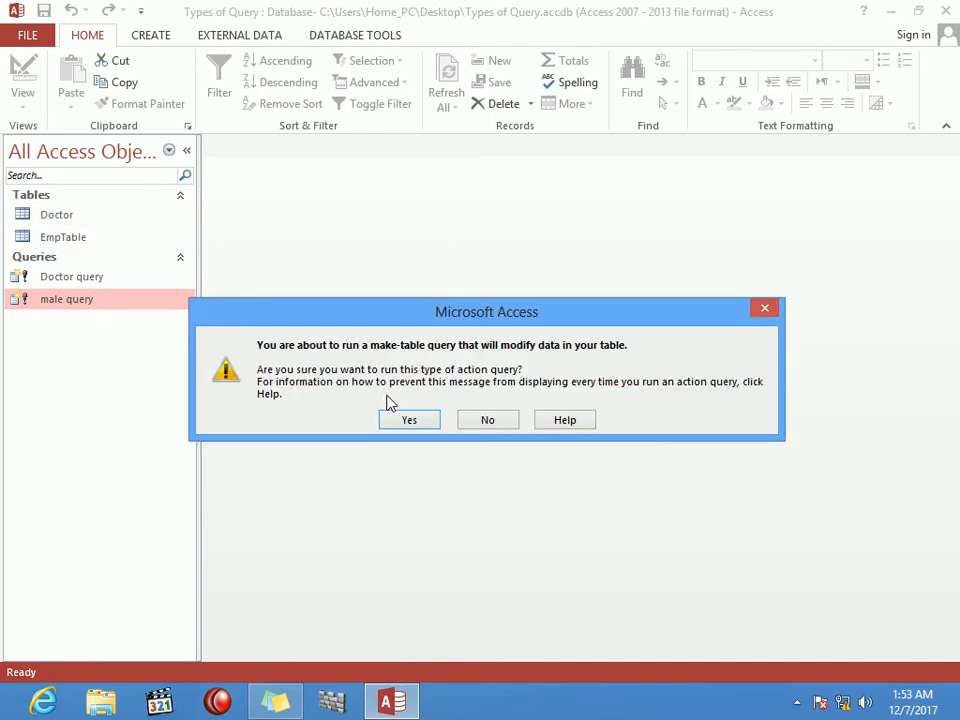
click(407, 419)
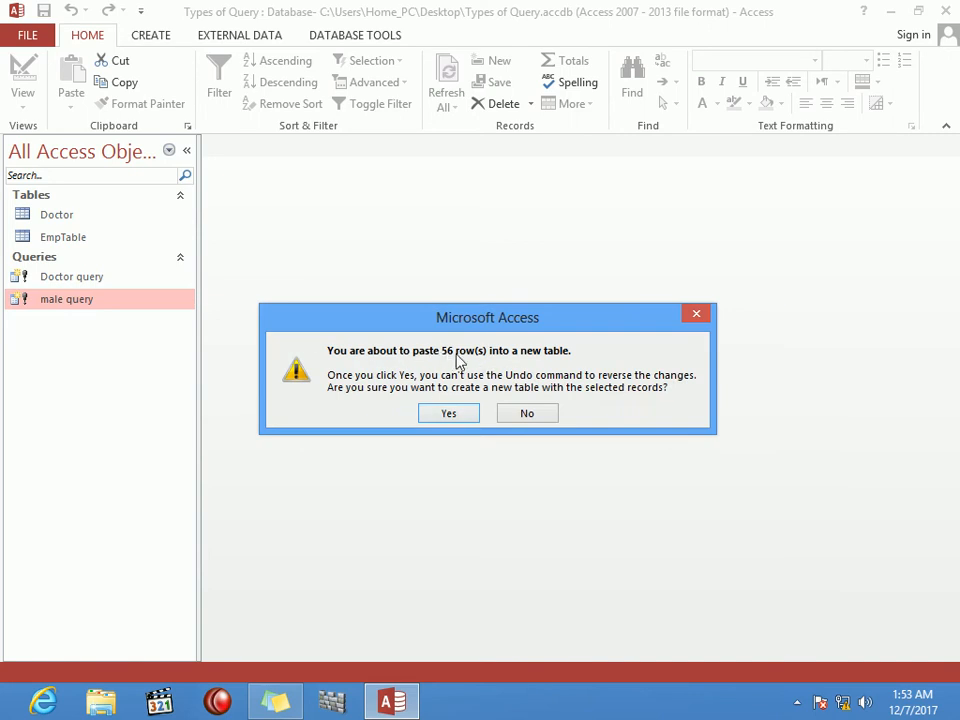
click(470, 417)
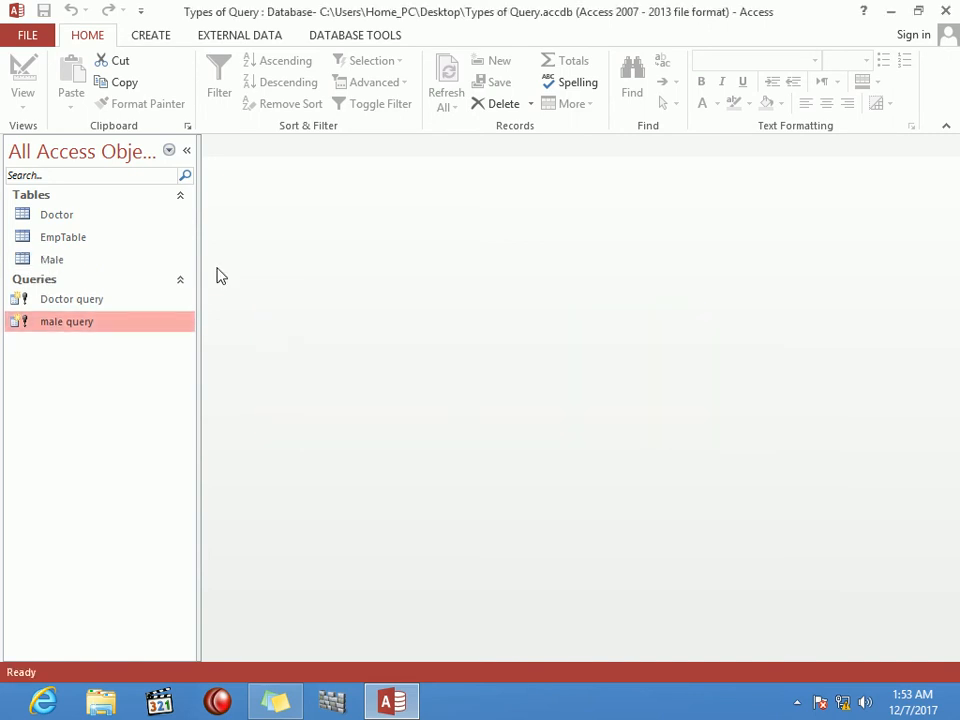
click(102, 268)
double_click(104, 268)
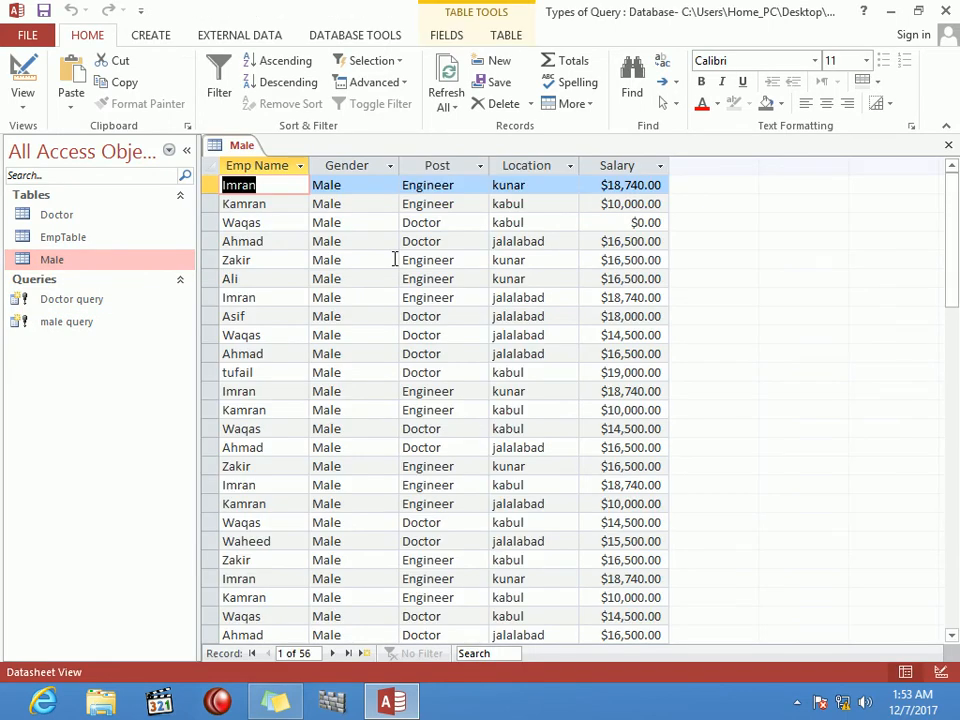
click(950, 147)
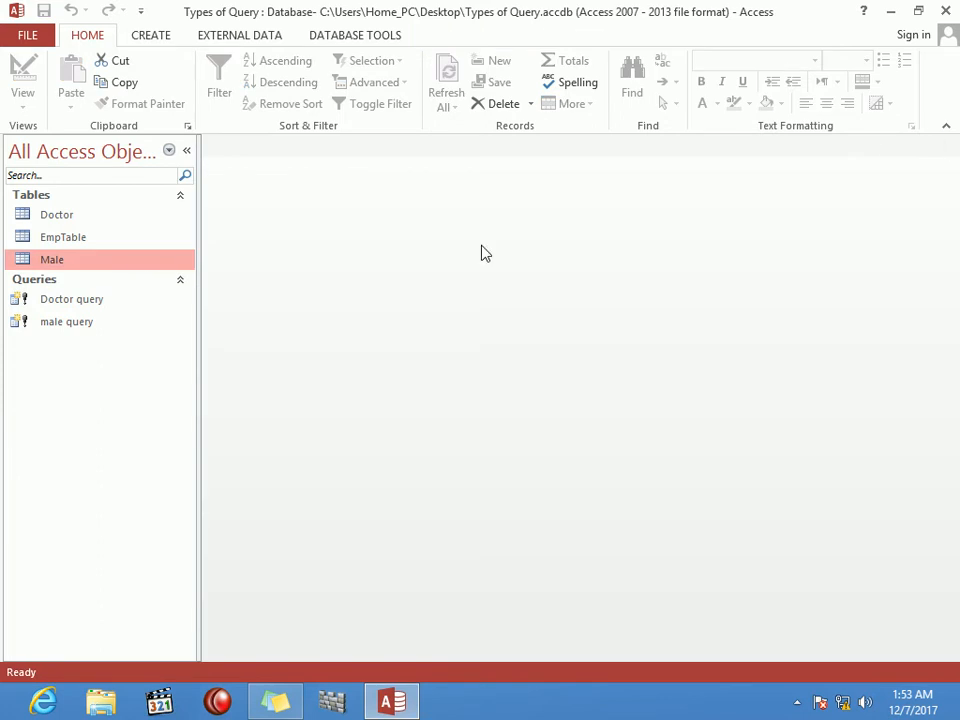
Step: Open EmpTable and move to the empty new-record row at the end
double_click(86, 240)
key(Tab)
key(Down)
key(Down)
key(Down)
key(Down)
key(Down)
key(Down)
key(Down)
key(Down)
key(Down)
key(Down)
key(Down)
key(Down)
key(Down)
key(Down)
key(Down)
key(Down)
key(Down)
key(Down)
key(Down)
key(Down)
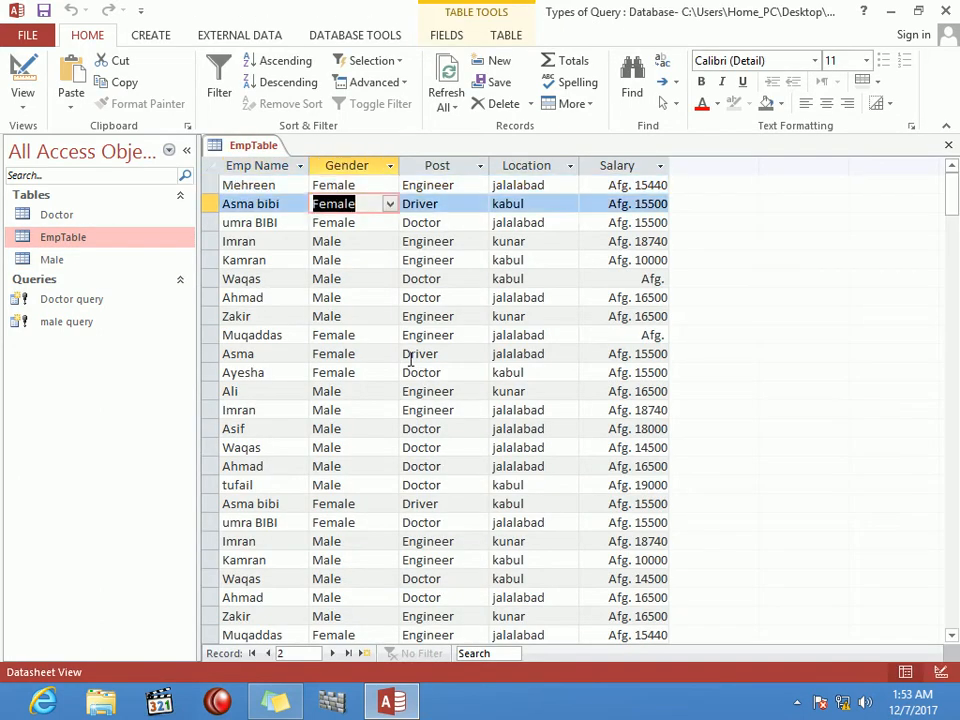
key(Down)
key(Down)
key(Down)
key(Down)
key(Down)
key(Down)
key(Down)
key(Down)
key(Down)
key(Down)
key(Down)
key(Down)
key(Down)
key(Down)
key(Down)
key(Down)
key(Down)
key(Down)
key(Down)
key(Down)
key(Left)
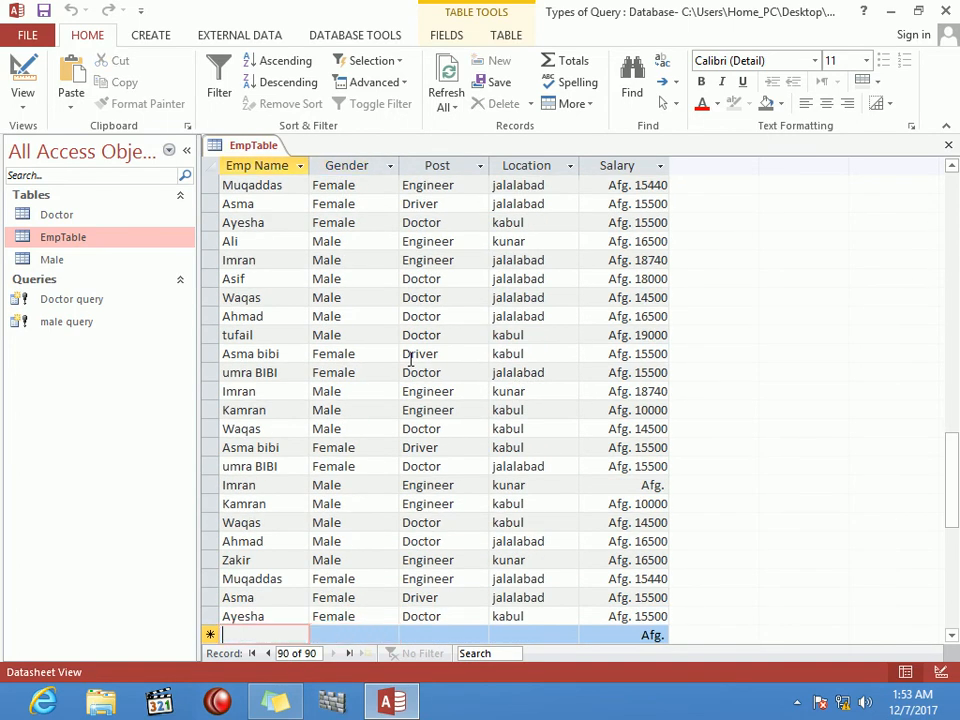
Step: Enter the new employee's name, Male, Doctor, jalalabad and salary 10000, then close EmpTable
text(wali)
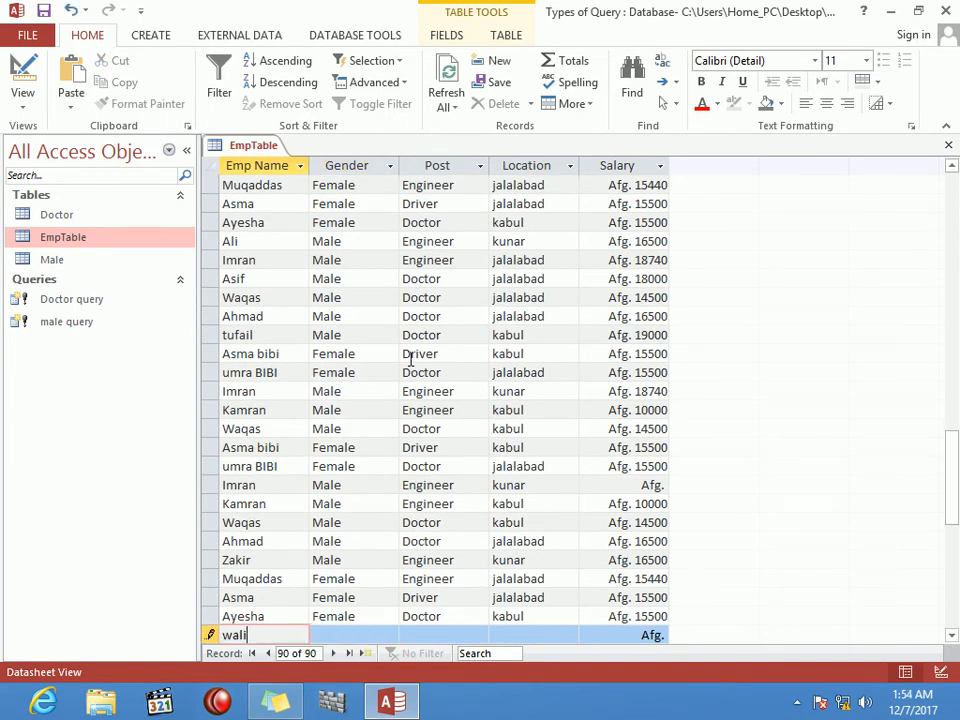
key(Tab)
text(mal)
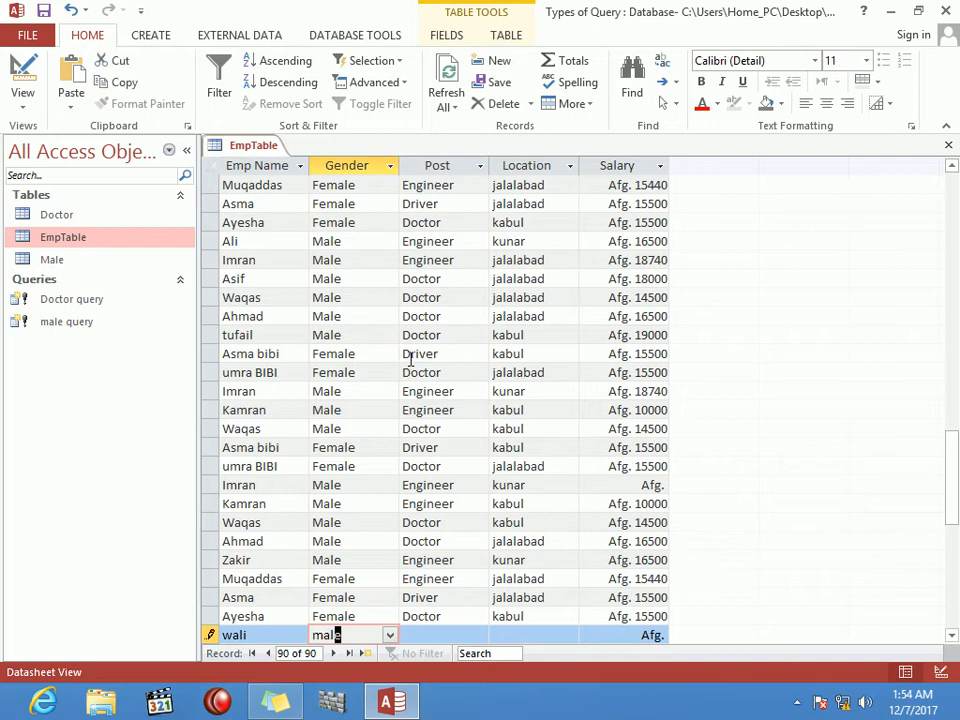
key(Tab)
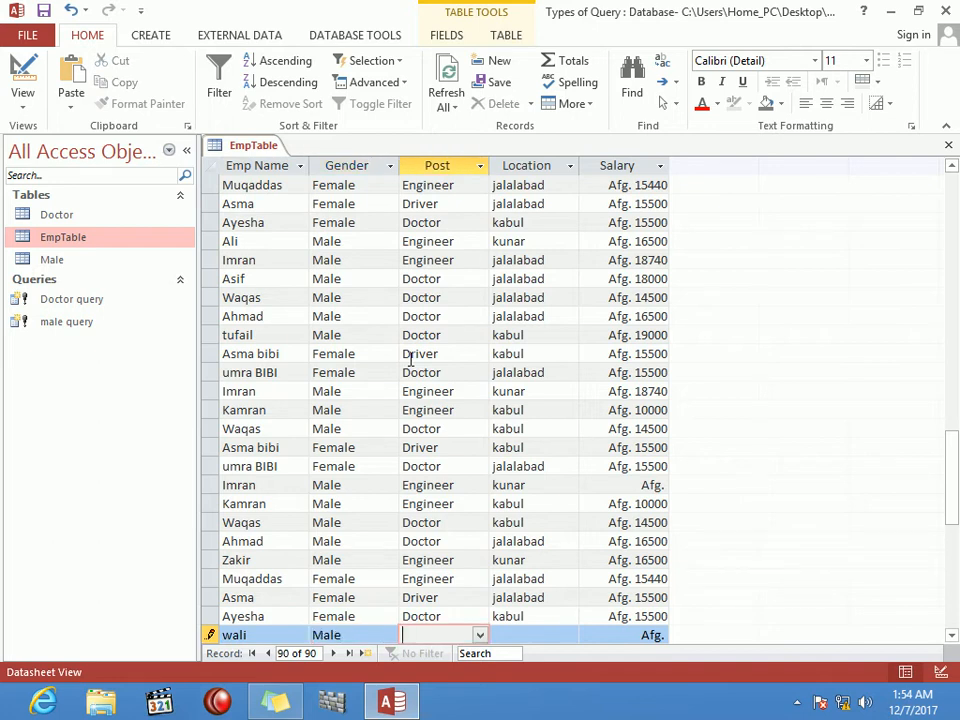
text(doctor)
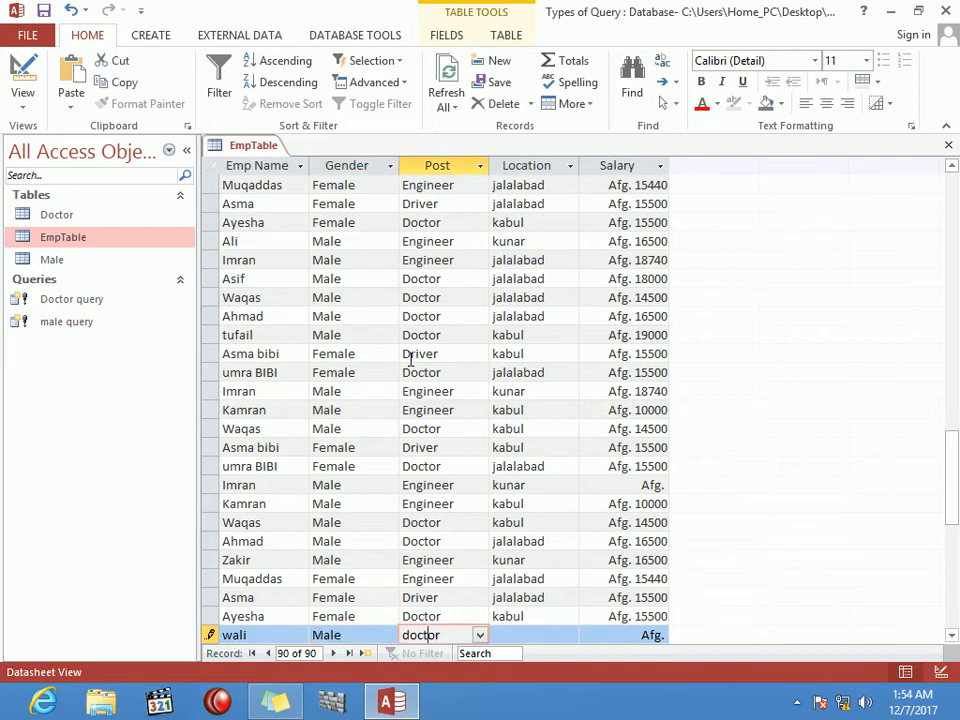
key(Tab)
text(j)
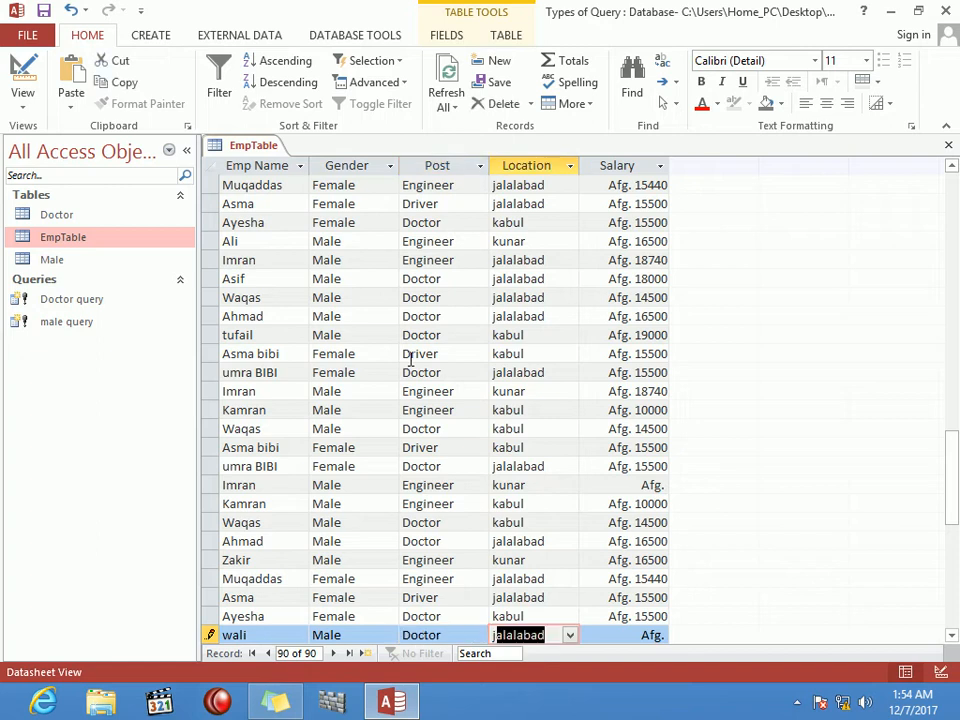
key(Tab)
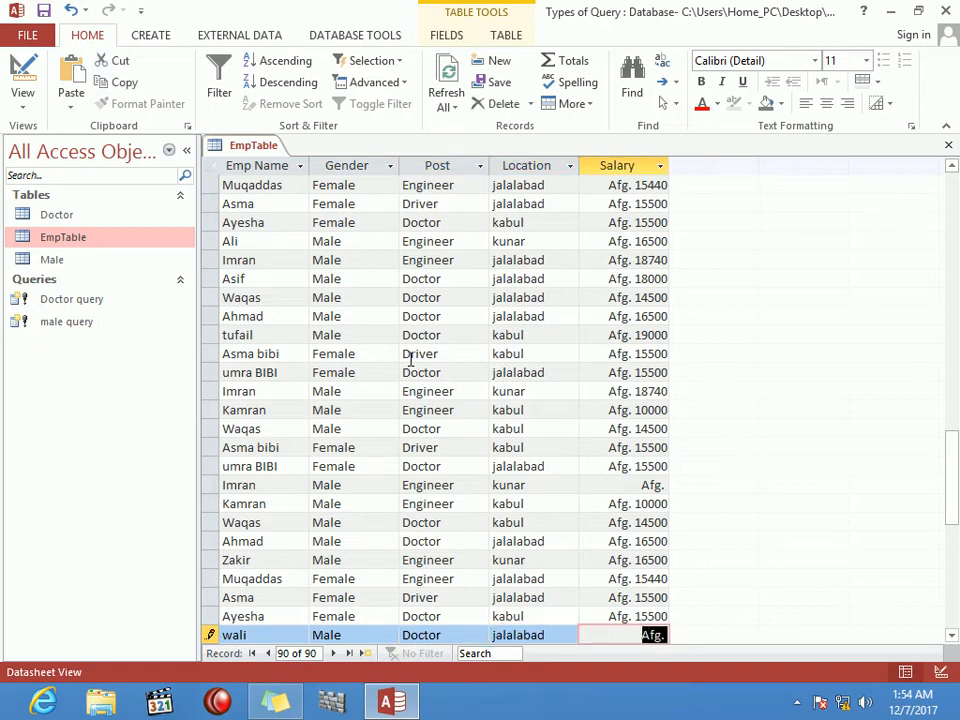
text(10000)
key(Tab)
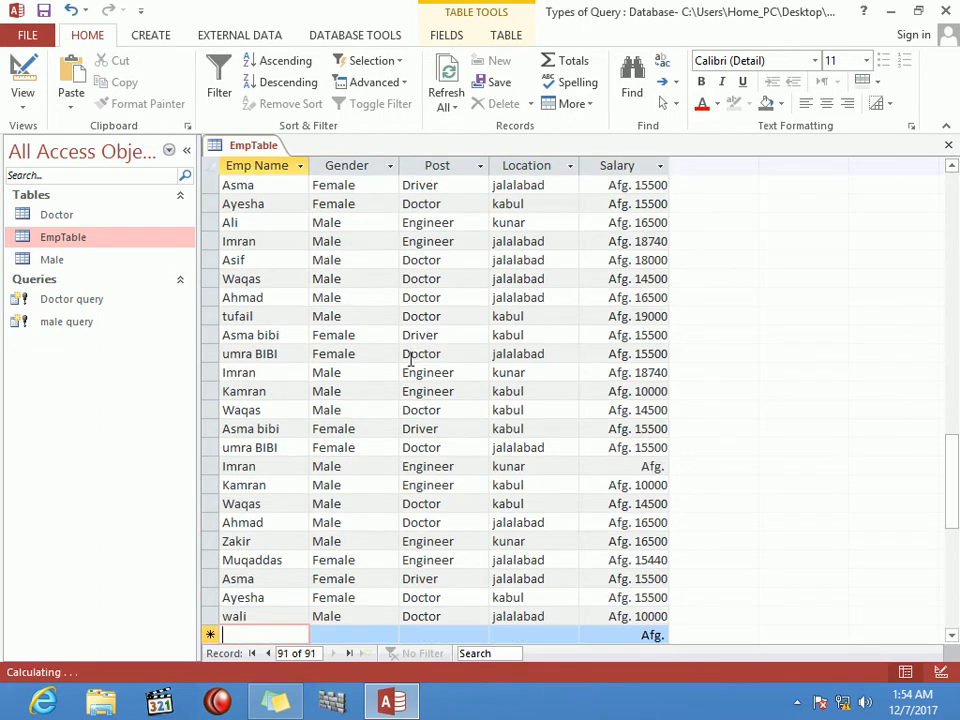
key(ctrl+w)
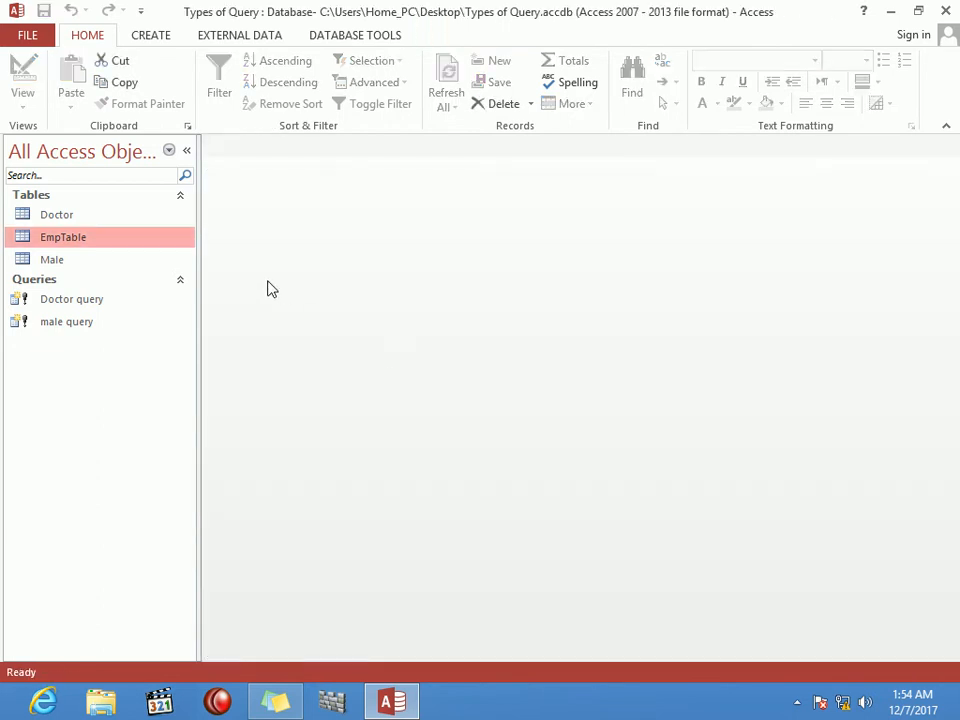
Step: Open the Doctor table to review its current records, then close it
click(111, 222)
double_click(111, 222)
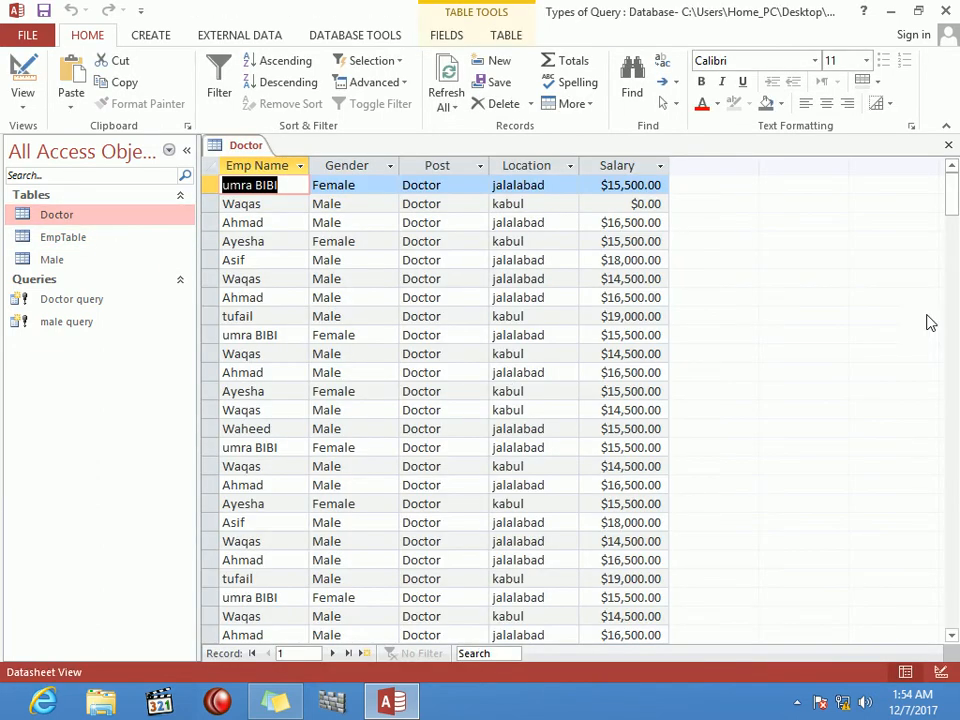
drag(953, 215, 955, 259)
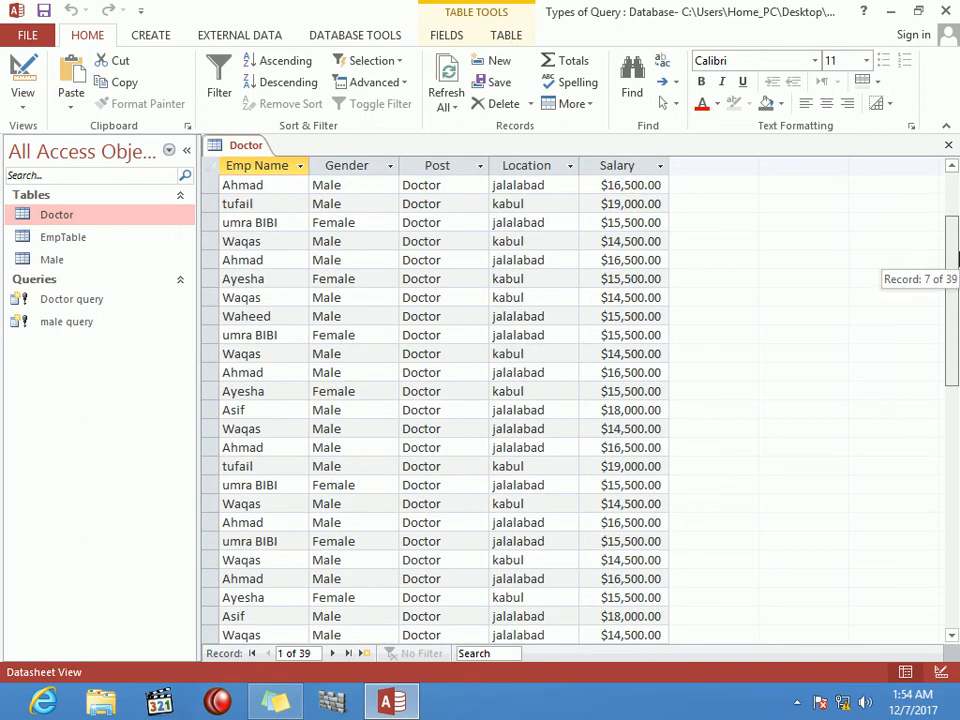
click(949, 145)
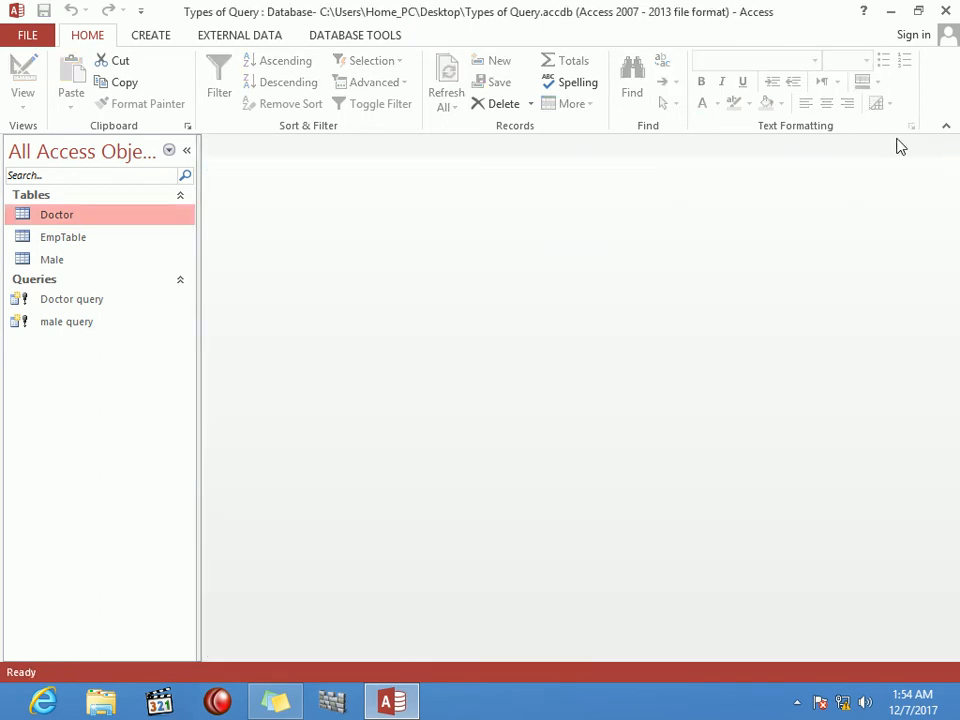
Step: Rerun Doctor query, confirming all three prompts, and verify the rebuilt table's 40 rows
double_click(64, 304)
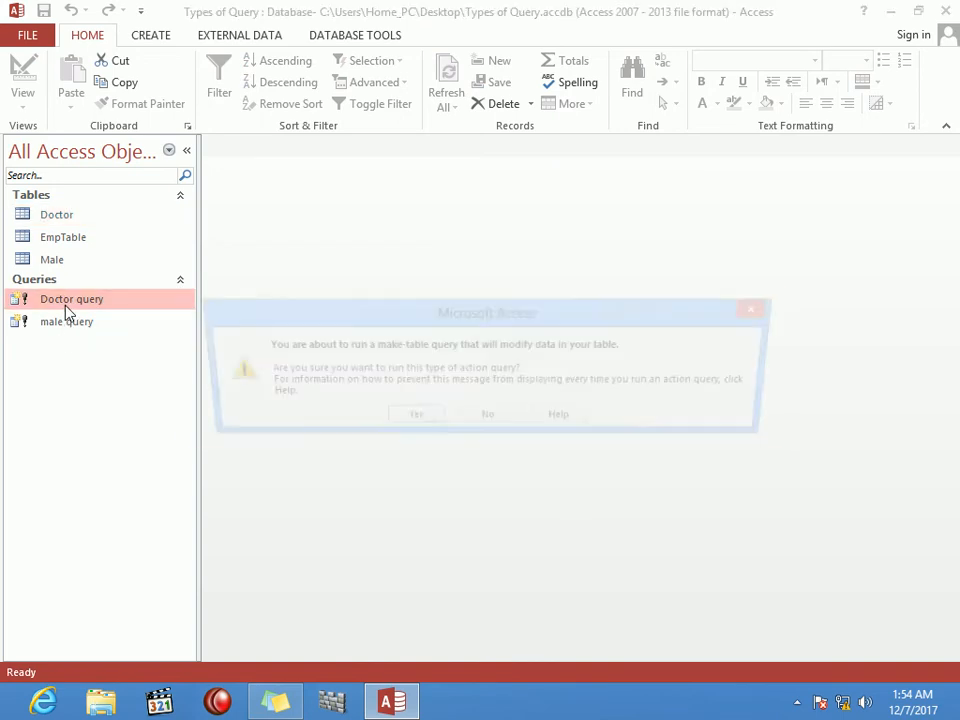
click(394, 420)
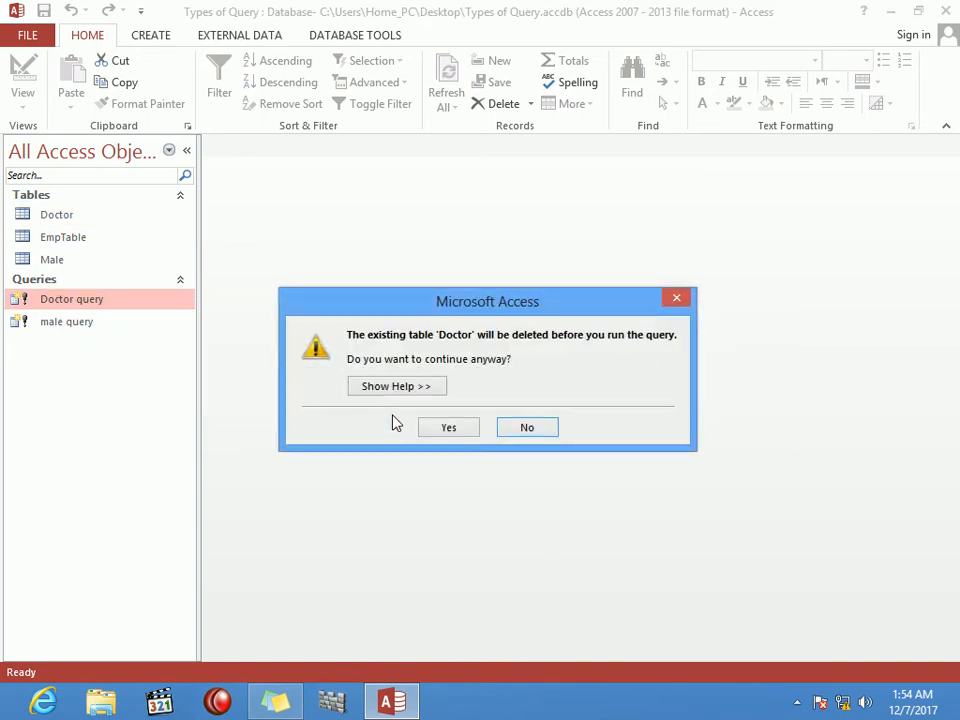
click(460, 429)
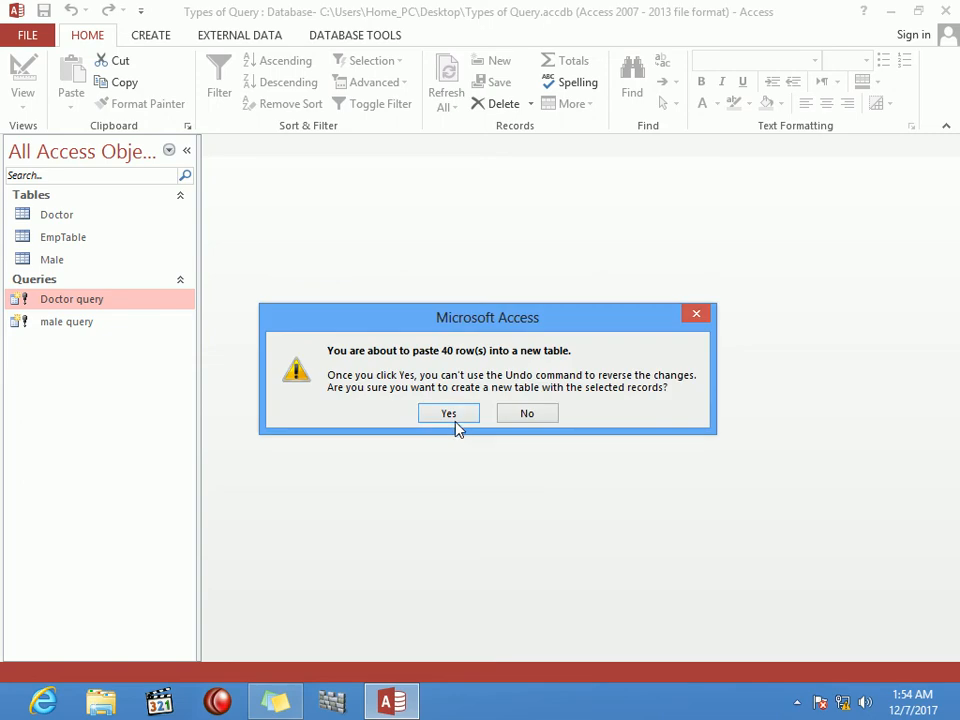
click(452, 414)
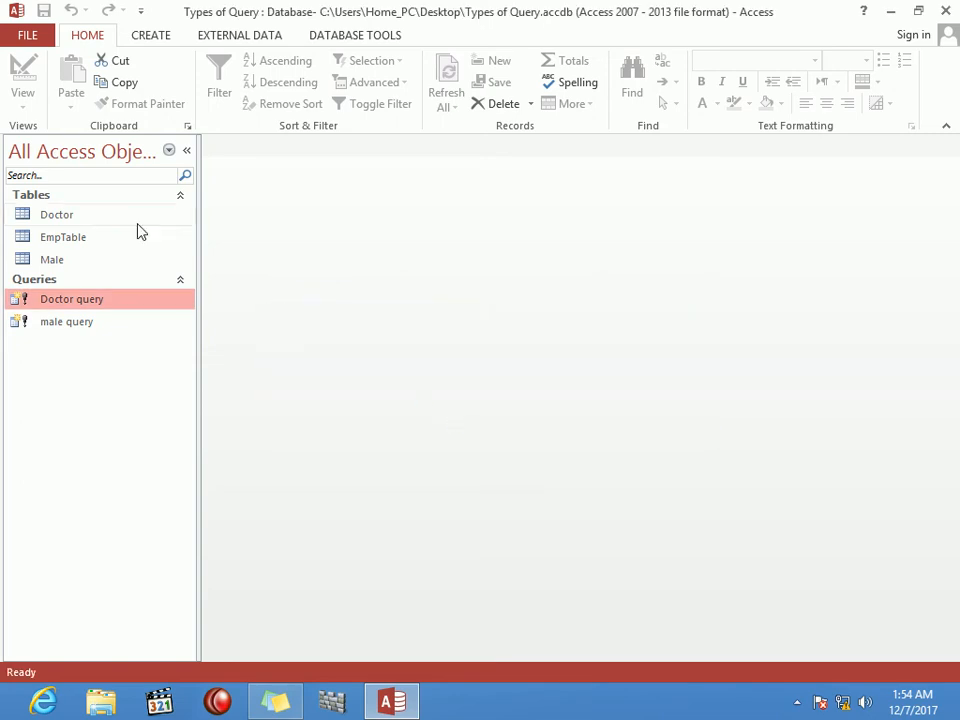
double_click(85, 228)
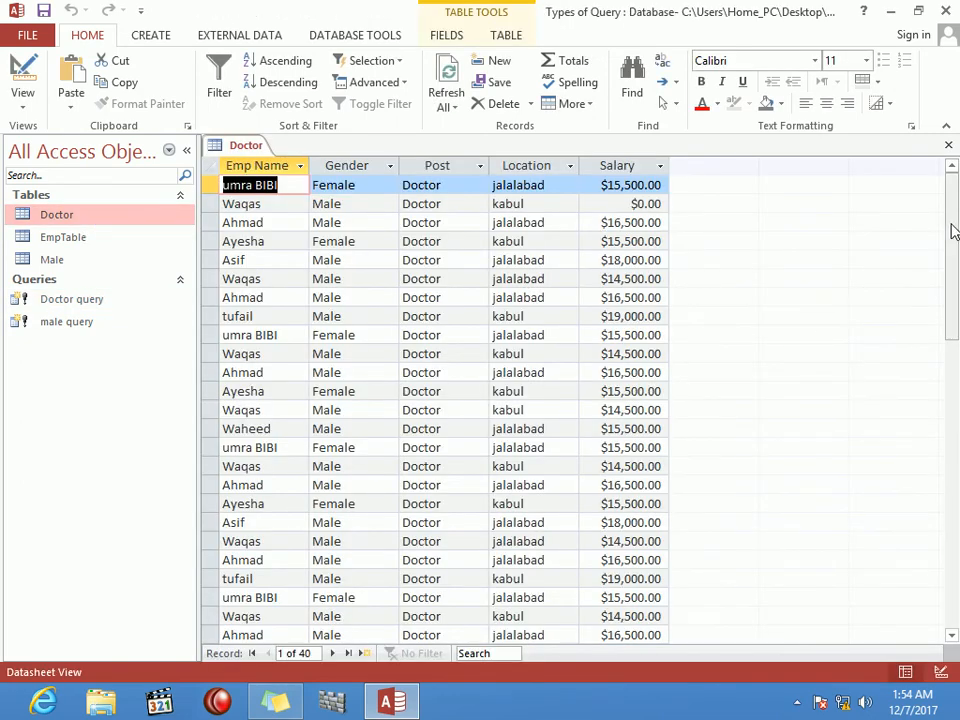
drag(953, 228, 955, 418)
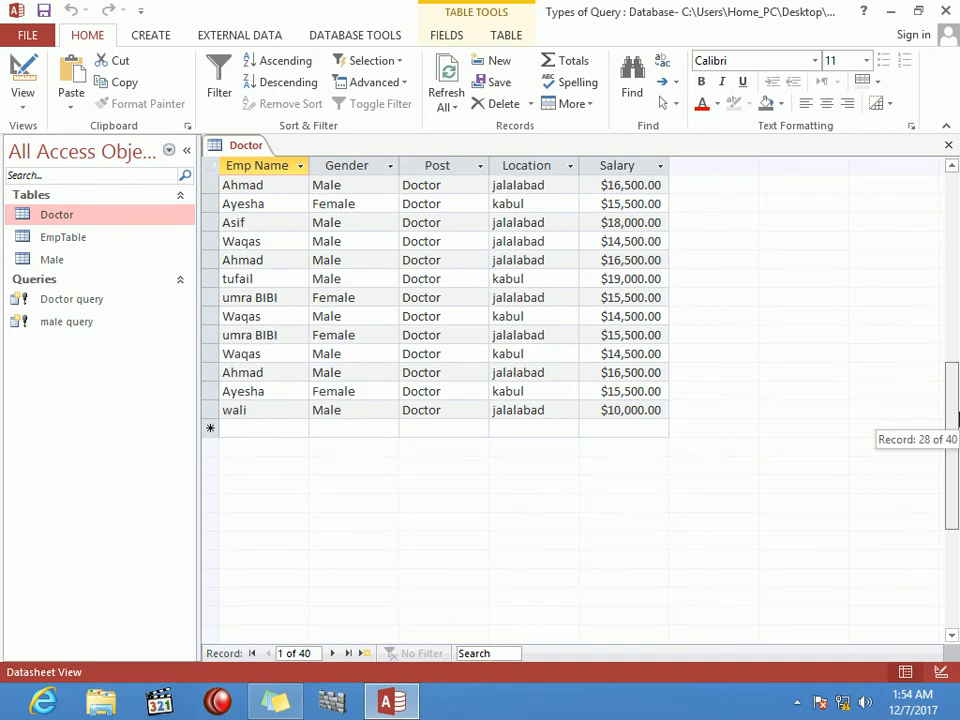
click(948, 145)
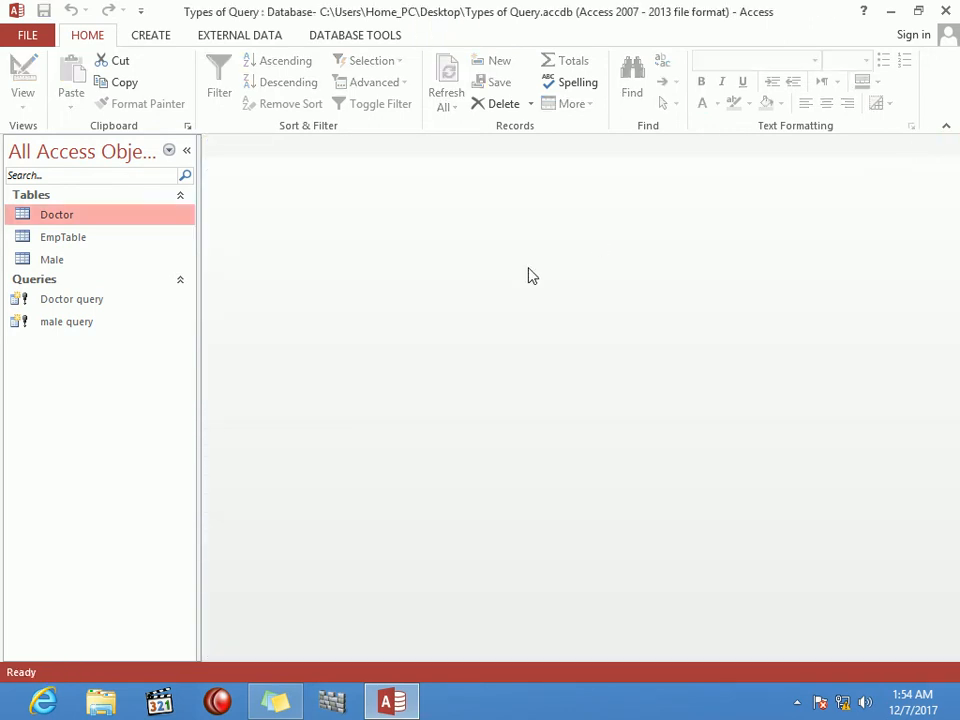
Step: Run male query, confirming replacement of the Male table with 57 rows
double_click(41, 324)
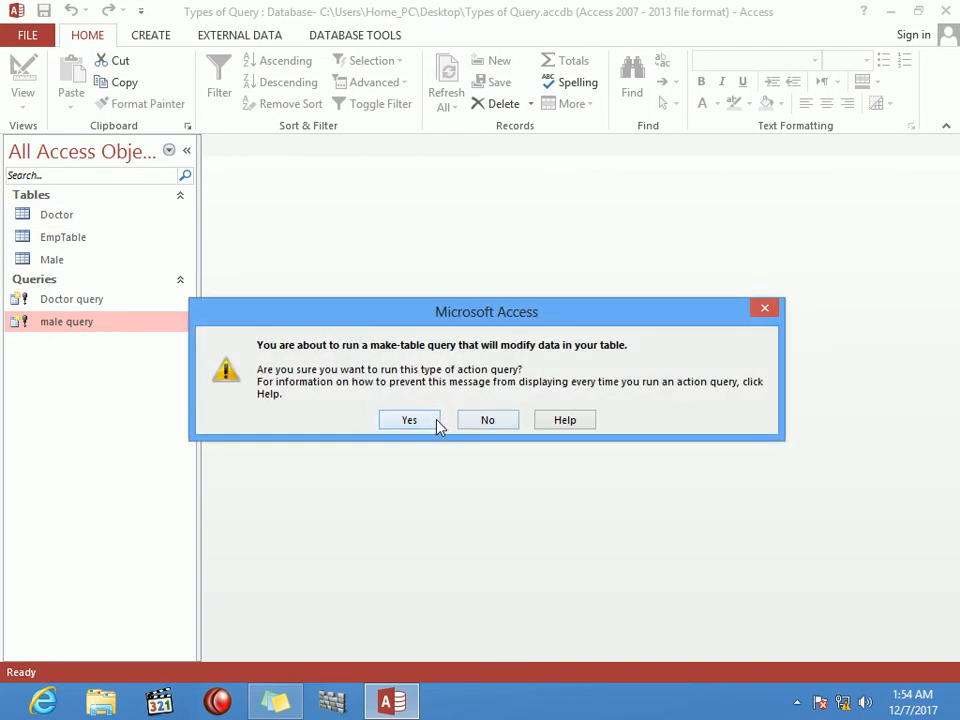
click(422, 424)
click(446, 428)
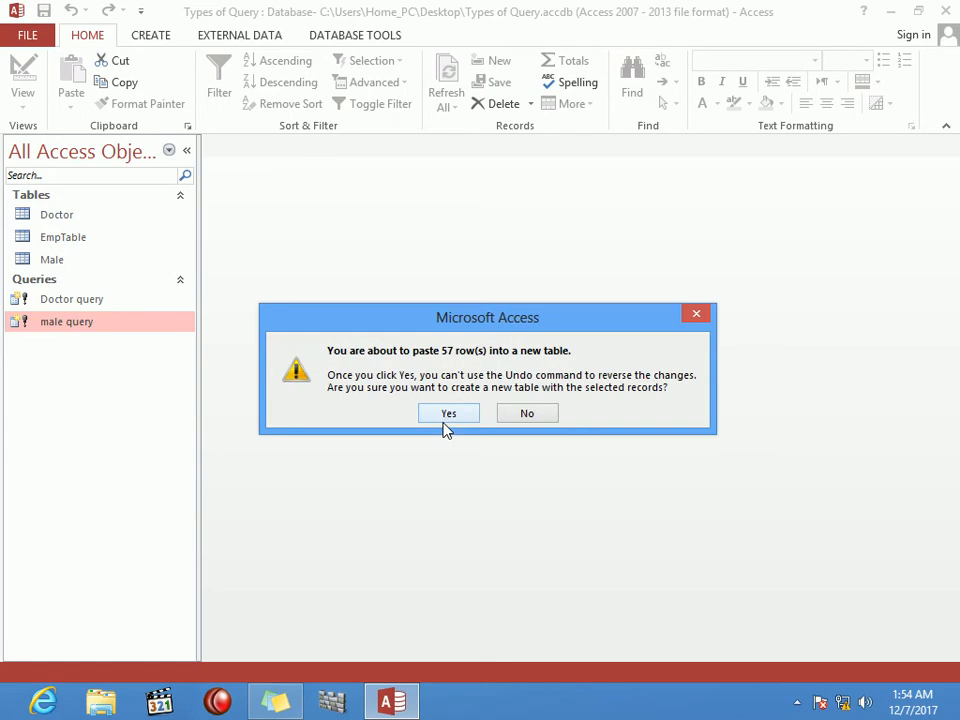
click(446, 418)
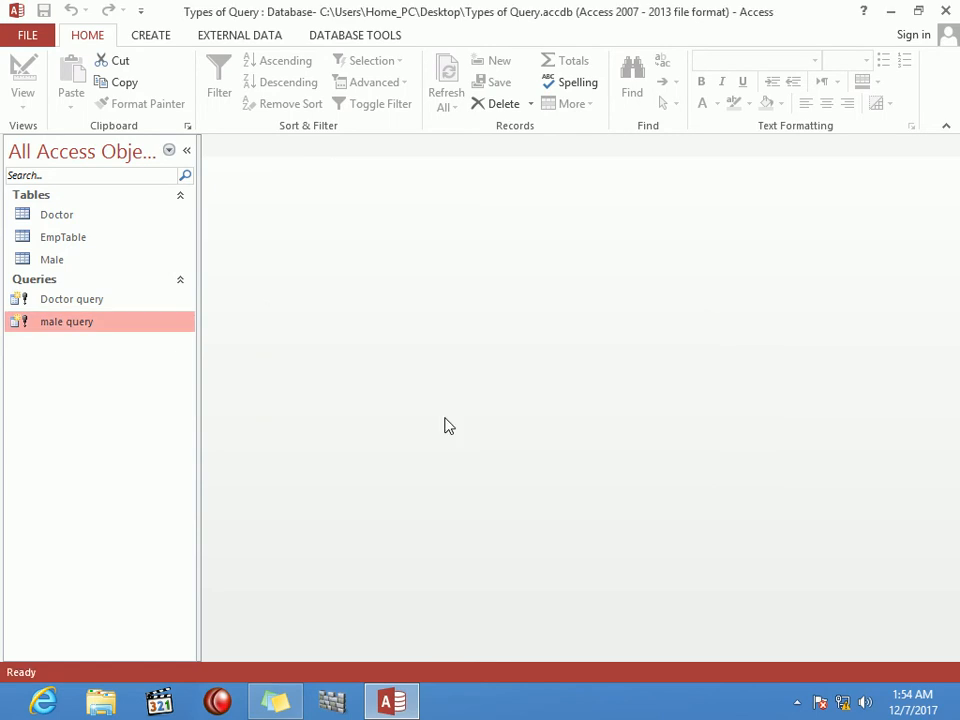
Step: Scroll through the regenerated Male table's 57 records, then close it
double_click(66, 255)
drag(951, 195, 958, 343)
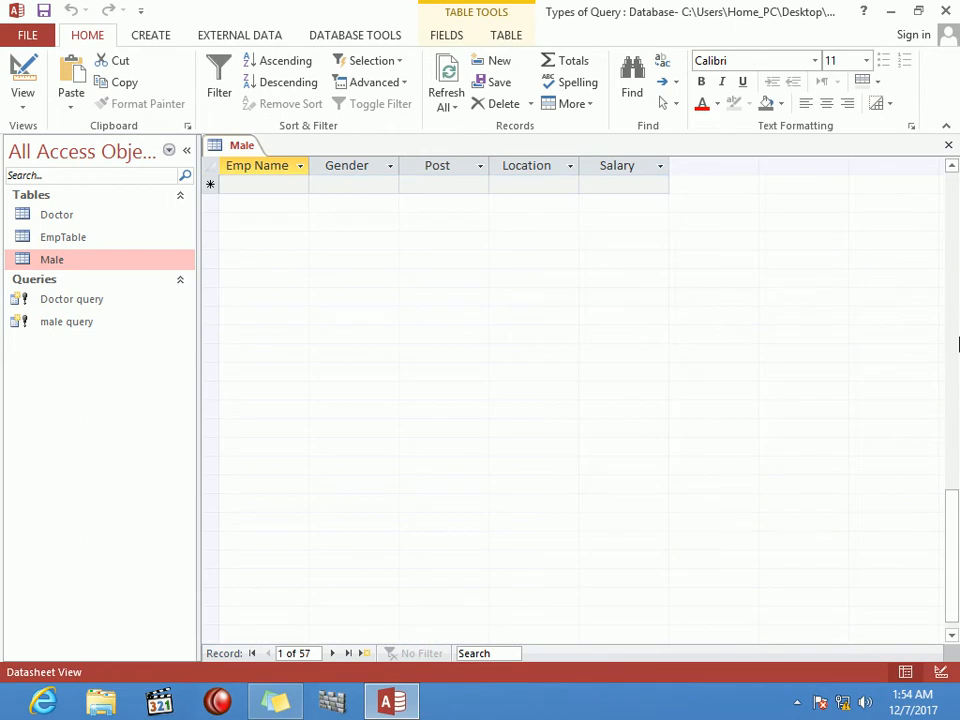
click(955, 455)
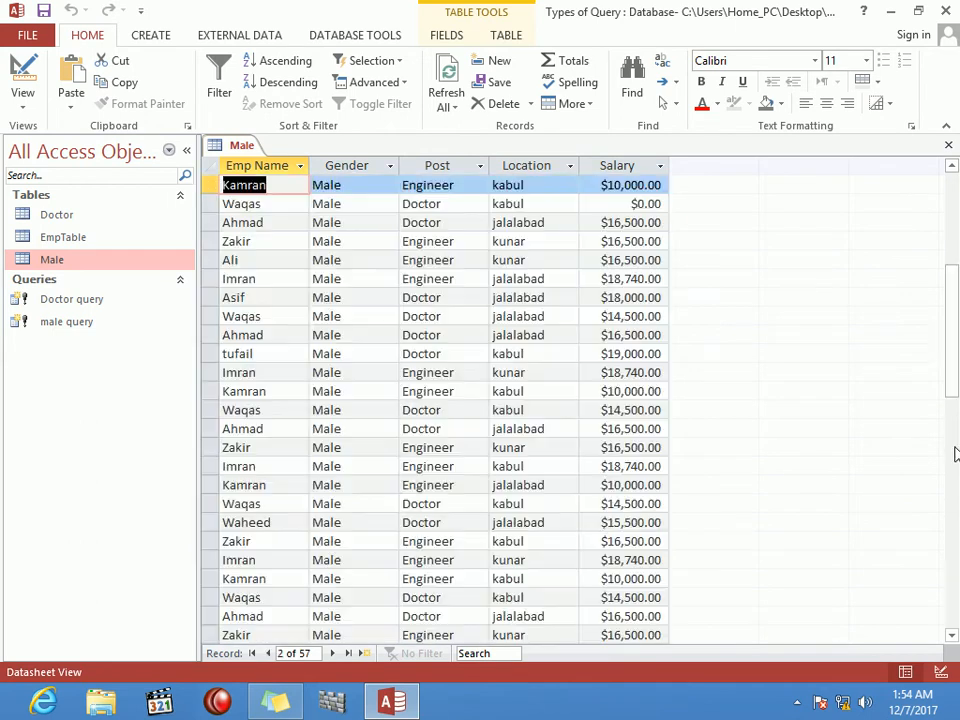
drag(958, 320, 958, 529)
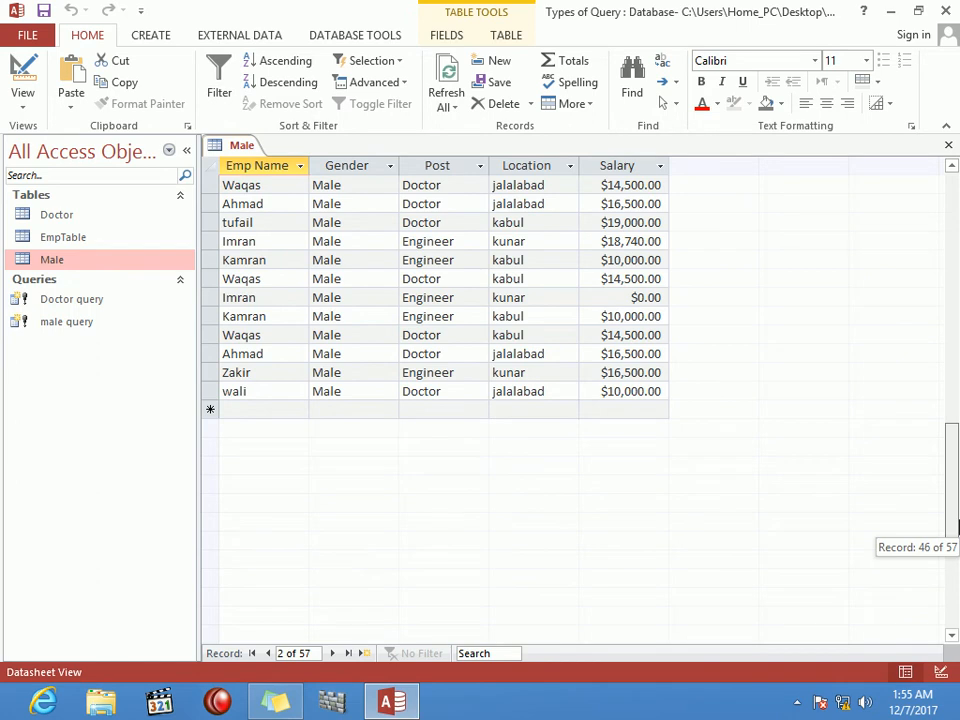
drag(958, 527, 957, 527)
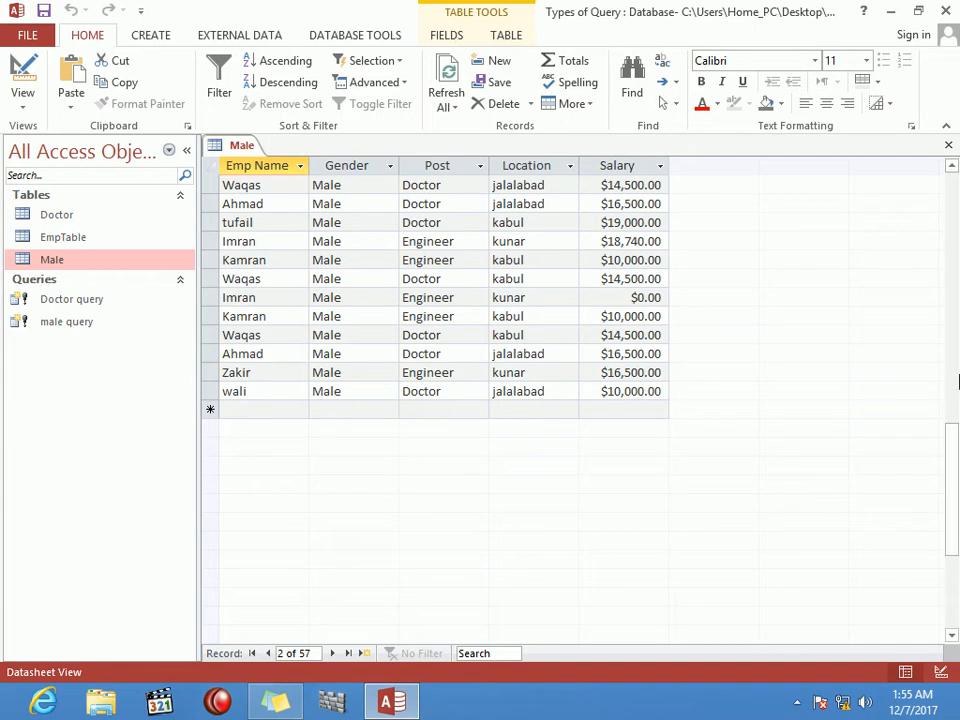
click(949, 149)
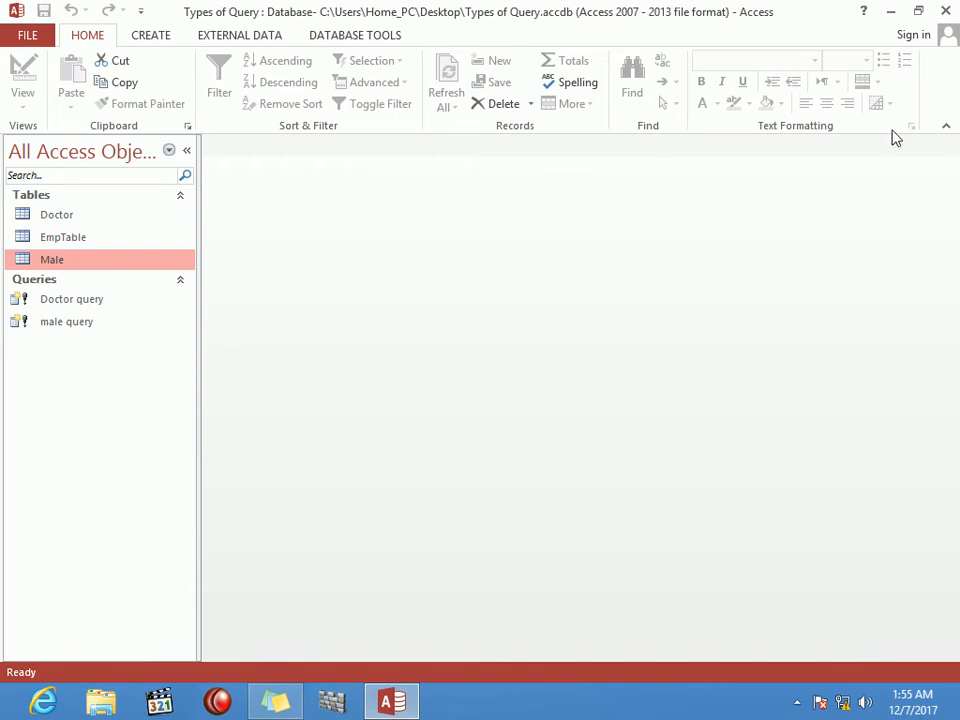
Step: Start a new Query Design with EmpTable added as the source
click(165, 40)
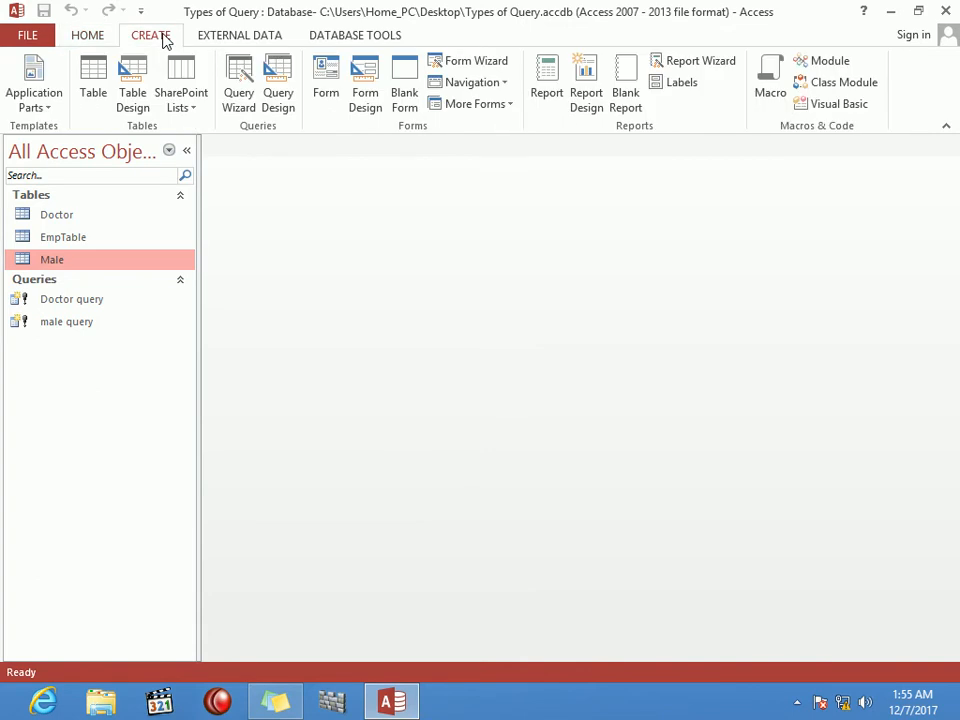
click(280, 89)
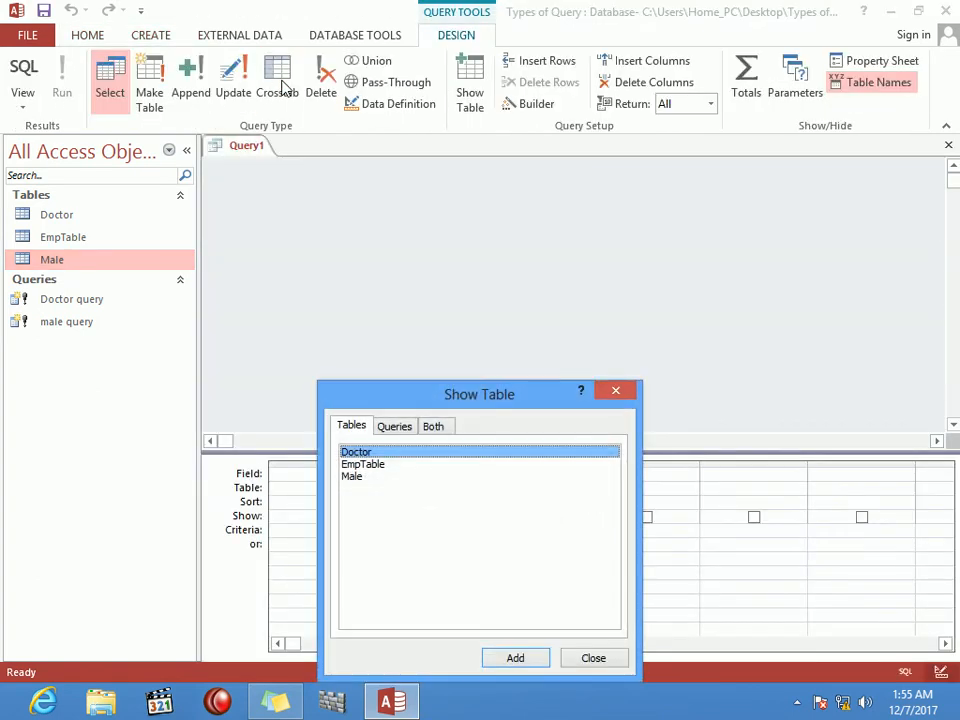
click(374, 466)
click(524, 659)
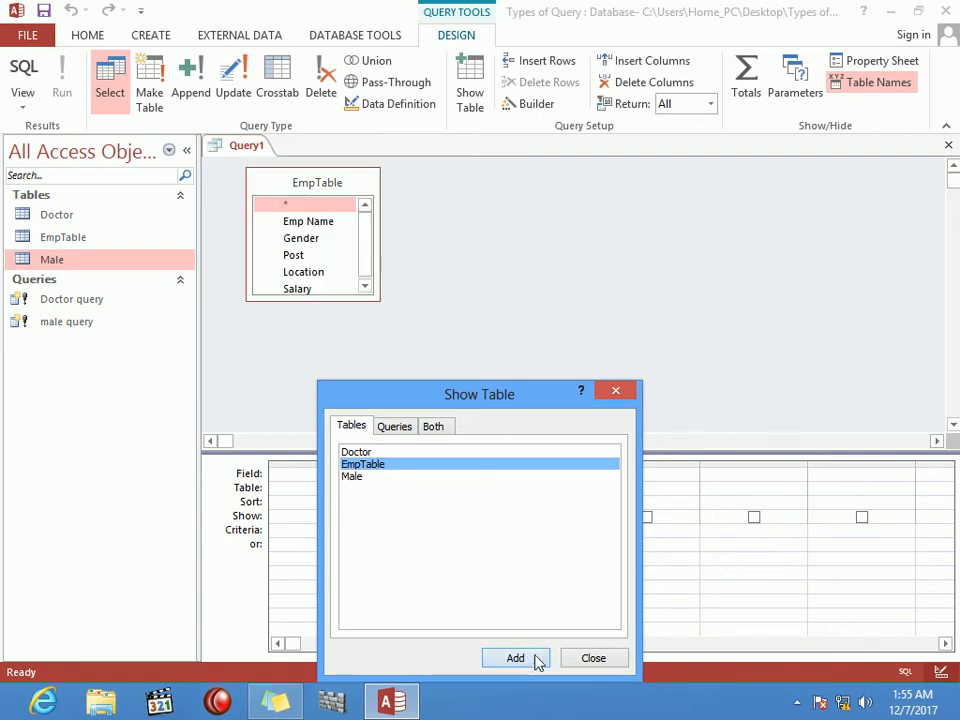
click(622, 662)
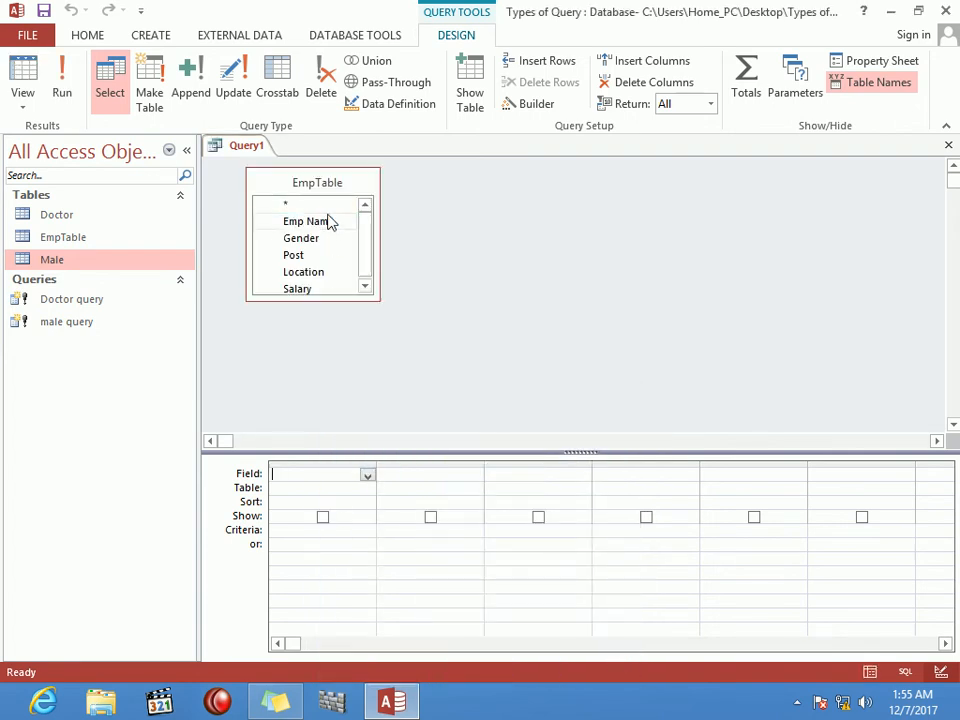
Step: Put all five EmpTable fields in the grid and make it a make-table query named kabul
double_click(325, 186)
drag(330, 227, 350, 480)
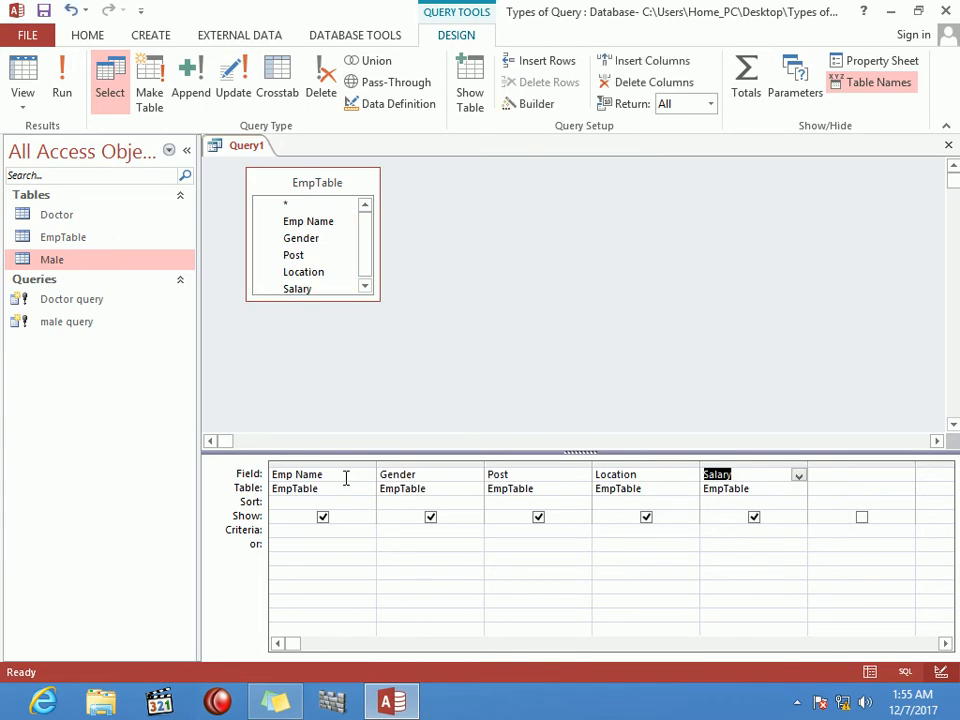
click(150, 82)
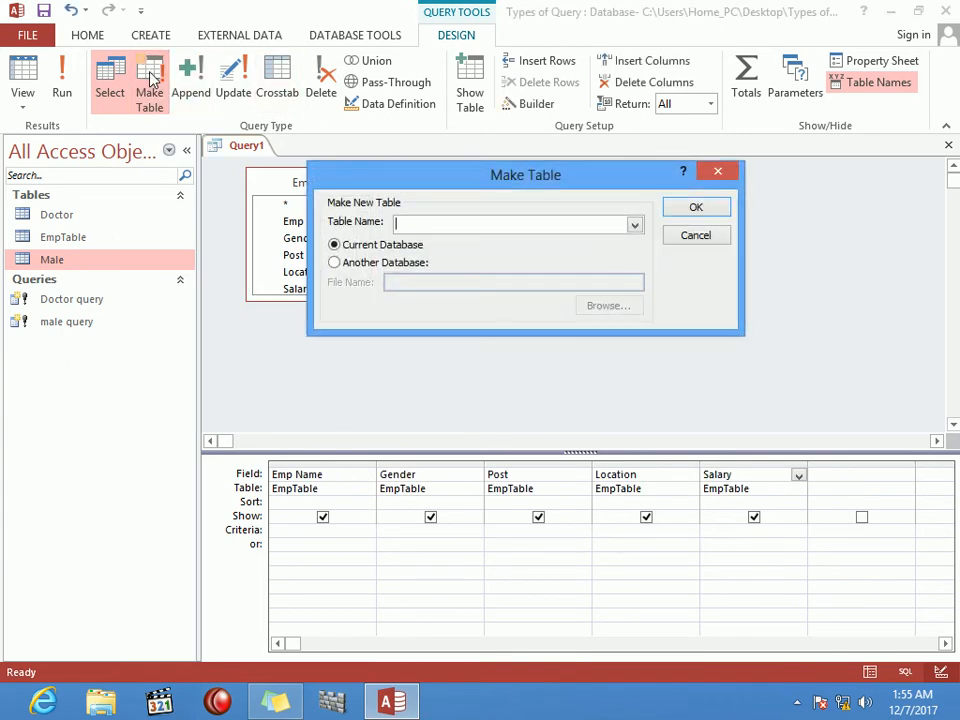
text(kabul)
click(700, 210)
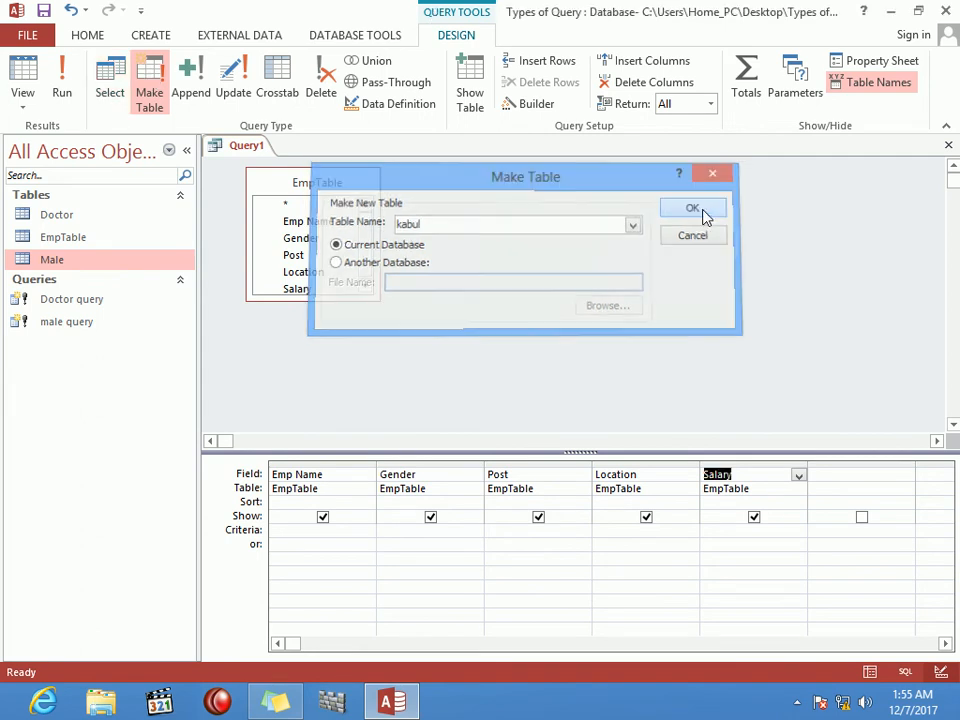
Step: Enter kabul as the Location criterion
click(649, 537)
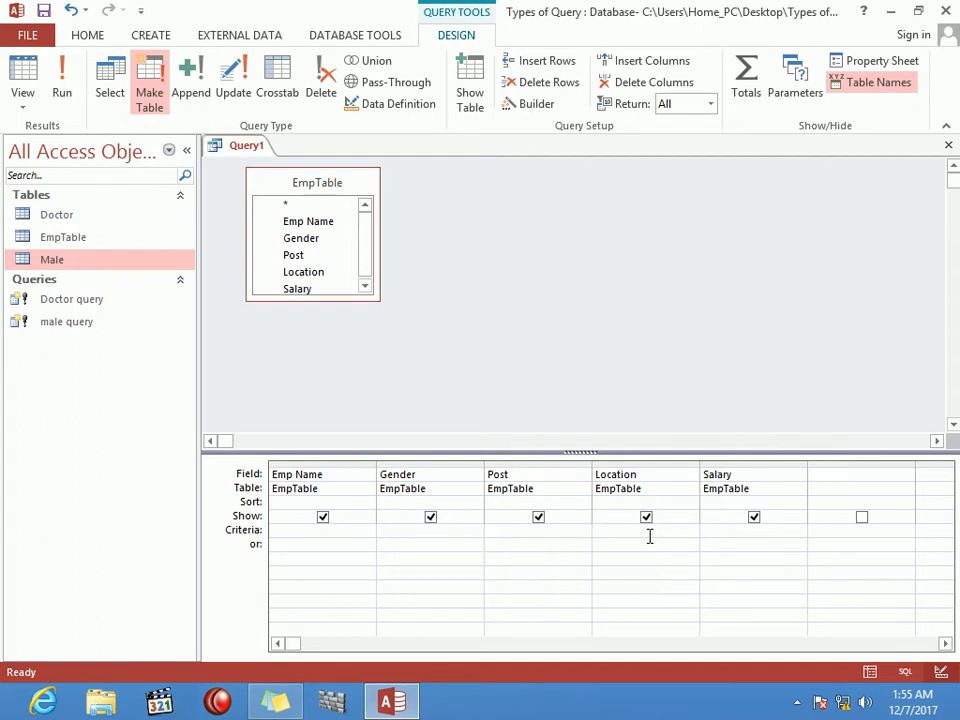
text(kabul)
key(Tab)
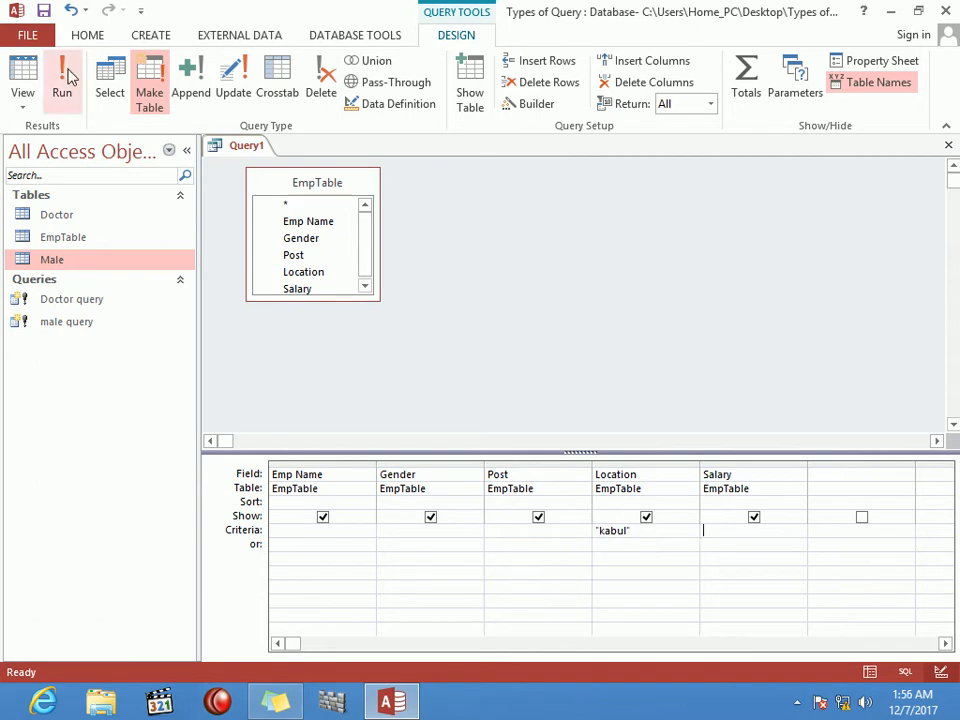
Step: Close the query design, saving it as 'kabul query'
key(ctrl+w)
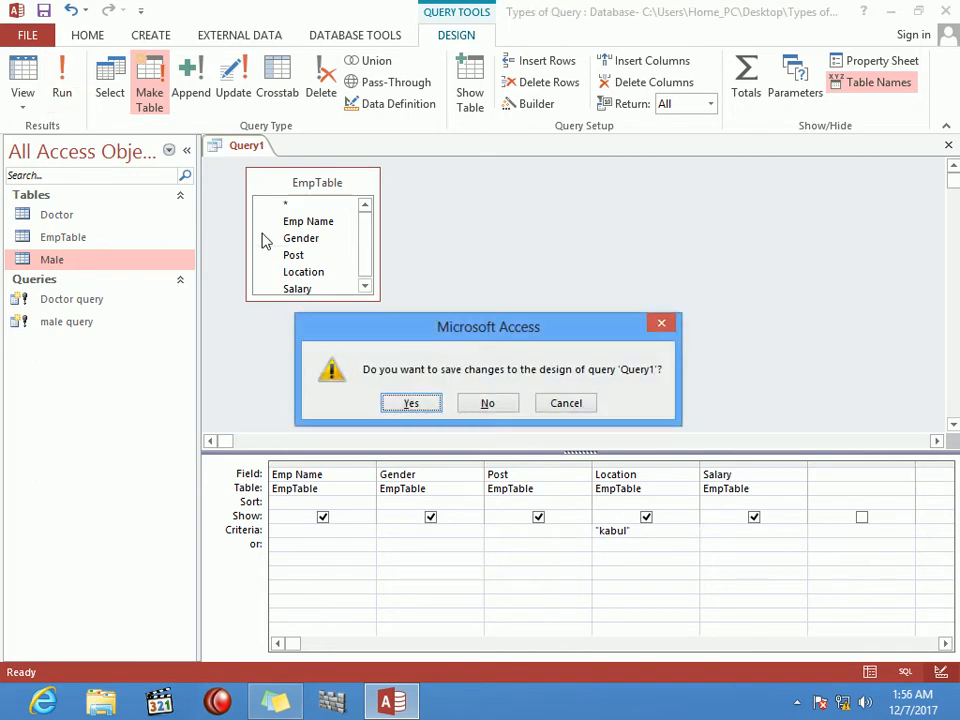
key(Return)
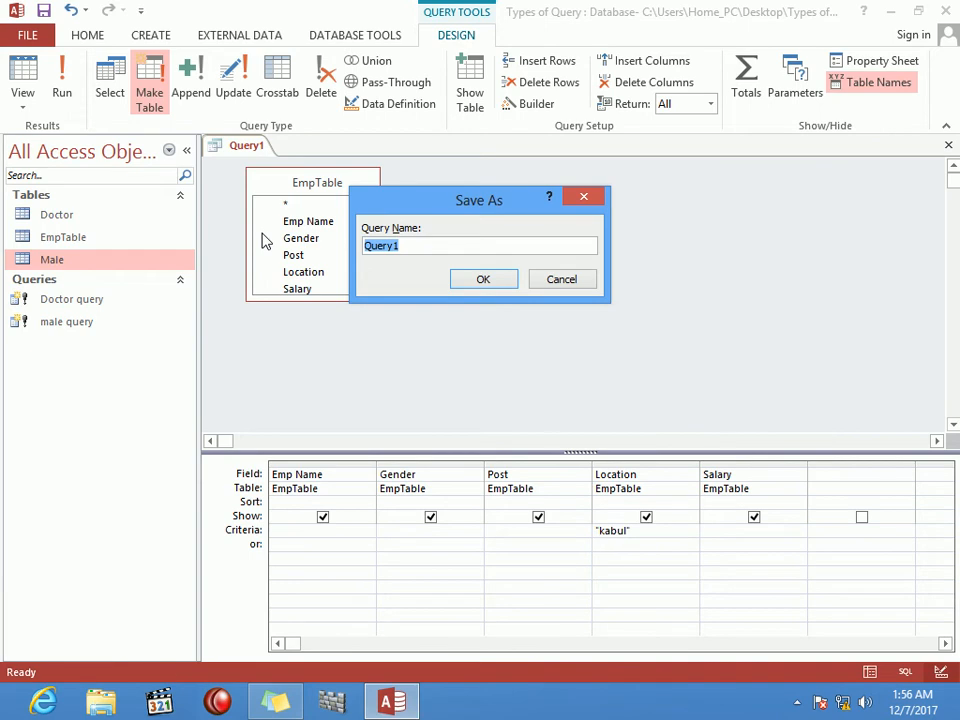
text(k)
text(kabu)
text(l query)
key(Return)
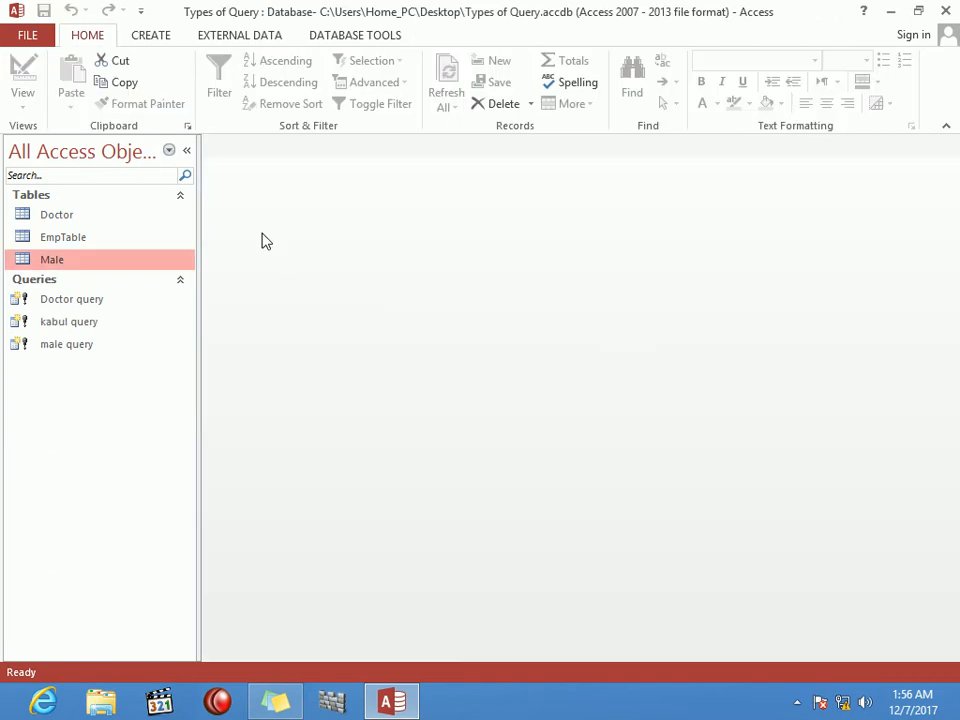
Step: Run kabul query, accepting both warnings to create a 34-row kabul table, then inspect and close it
click(87, 322)
double_click(87, 322)
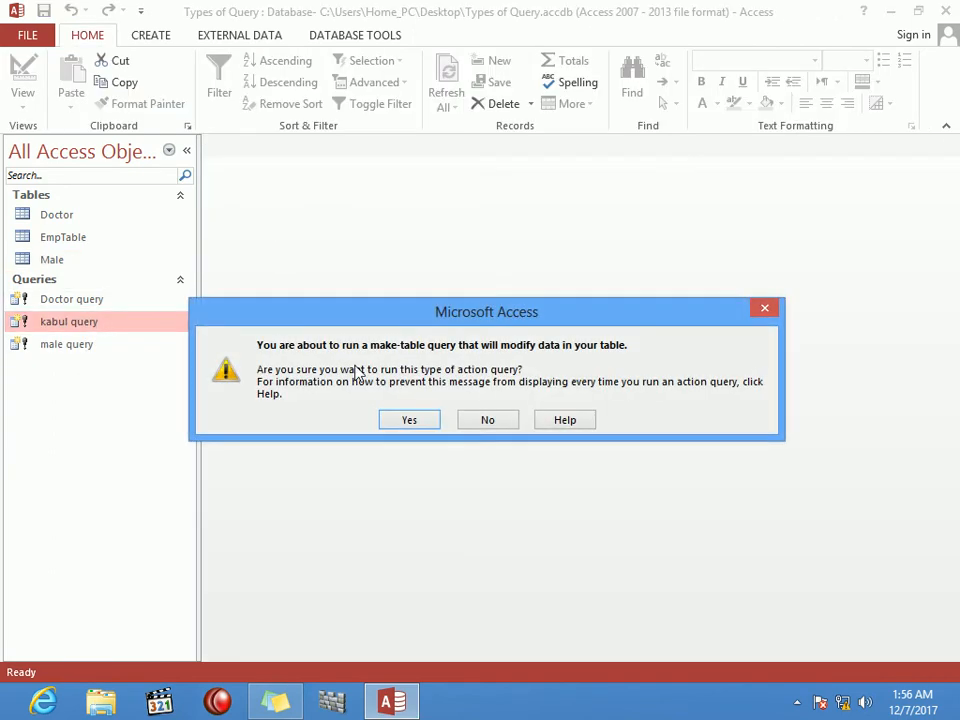
click(422, 421)
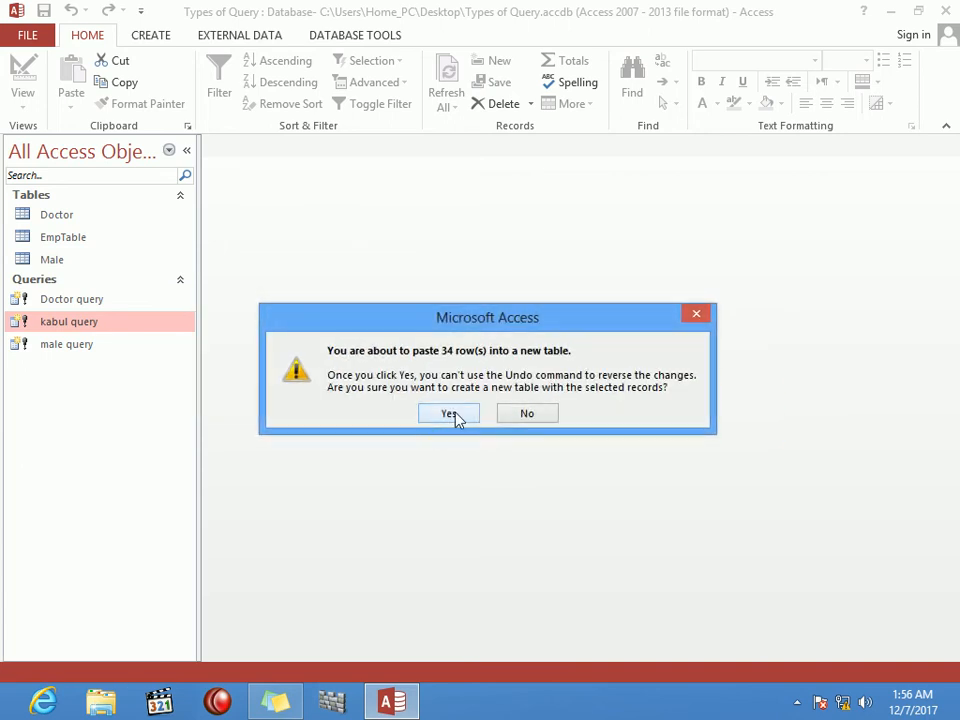
click(455, 417)
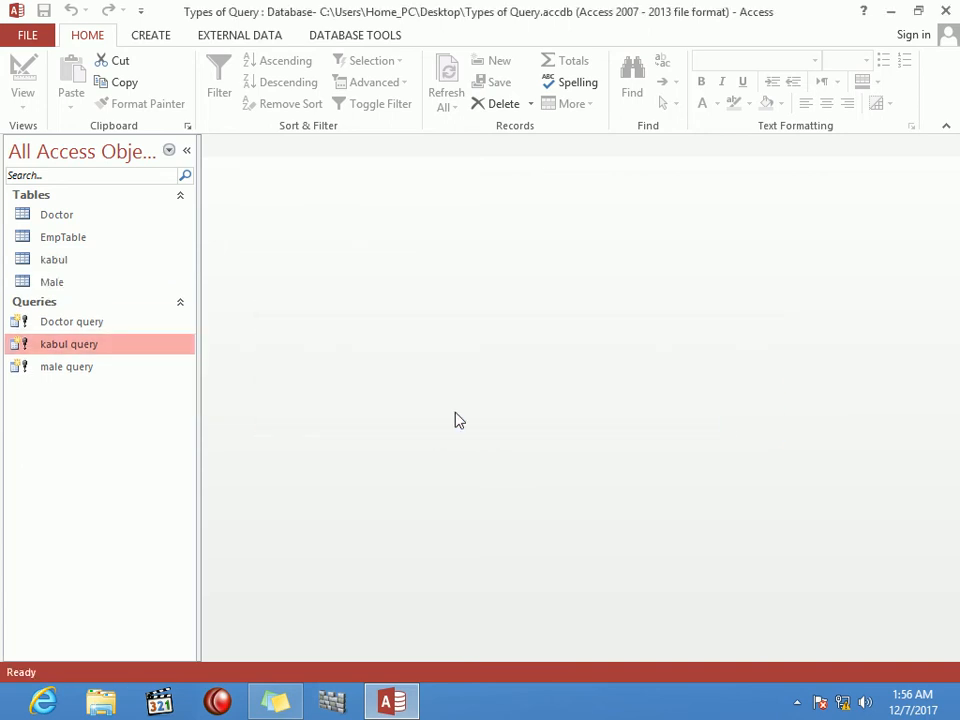
double_click(69, 260)
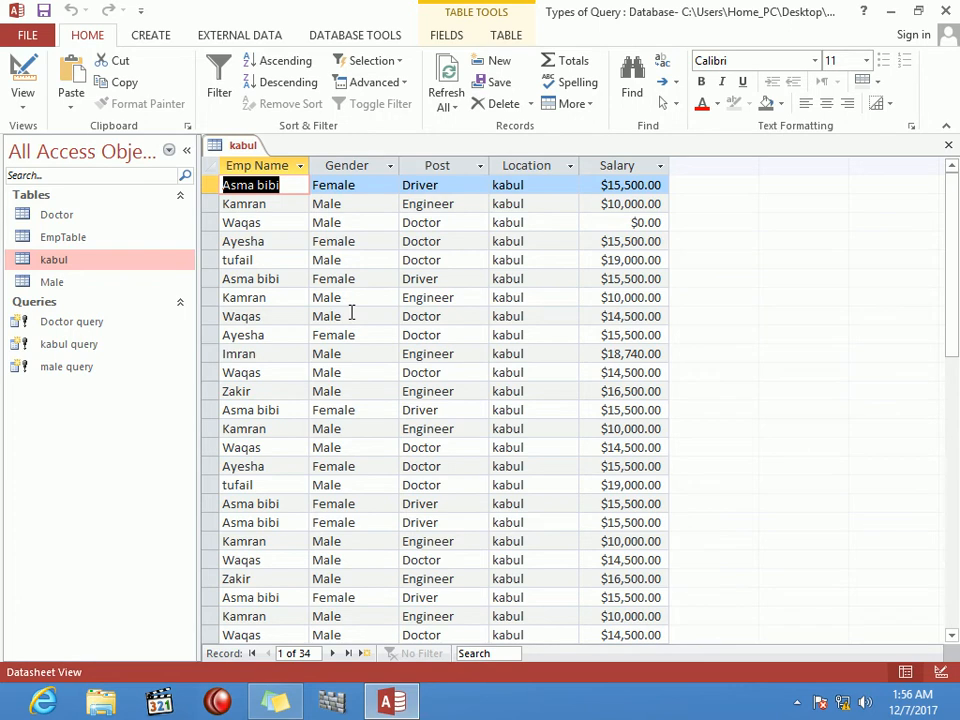
click(948, 145)
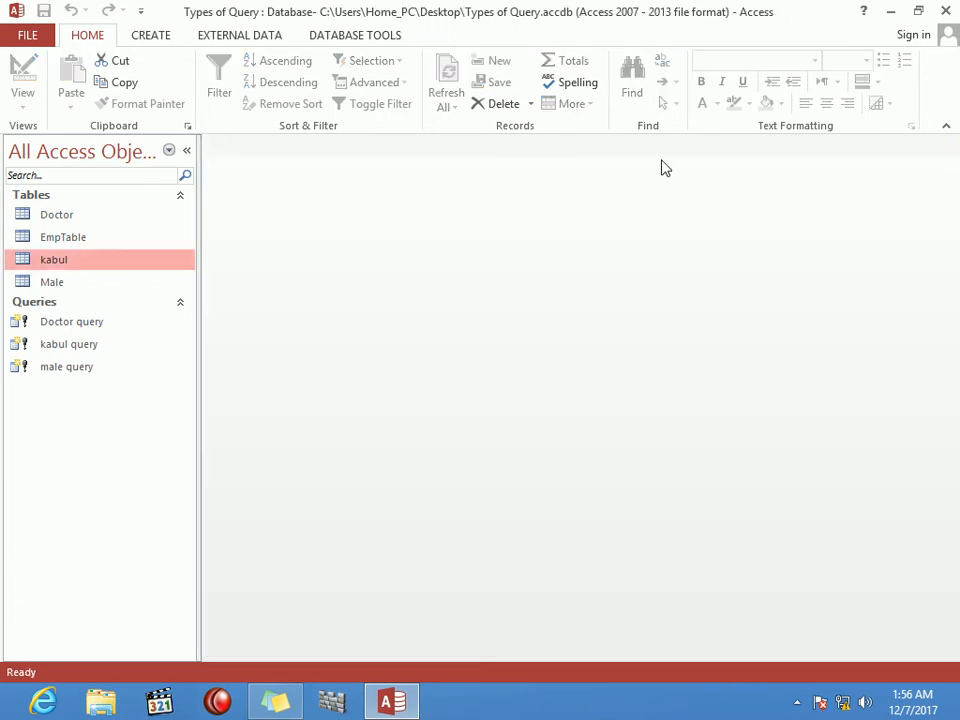
Step: Start a new Query Design from the Create ribbon with EmpTable selected
click(107, 238)
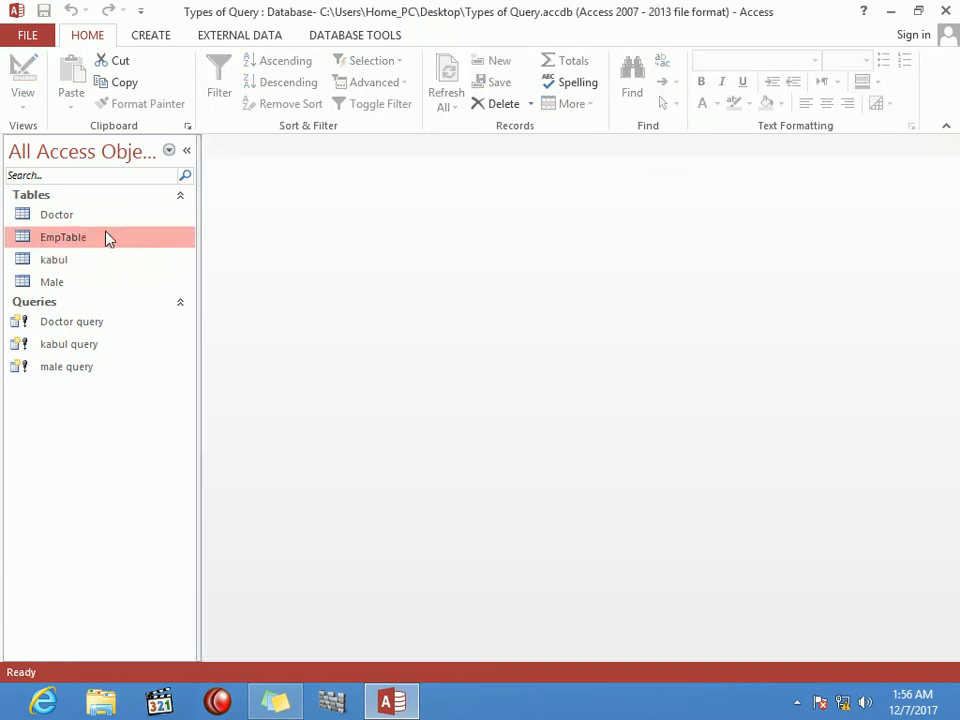
click(150, 35)
click(274, 84)
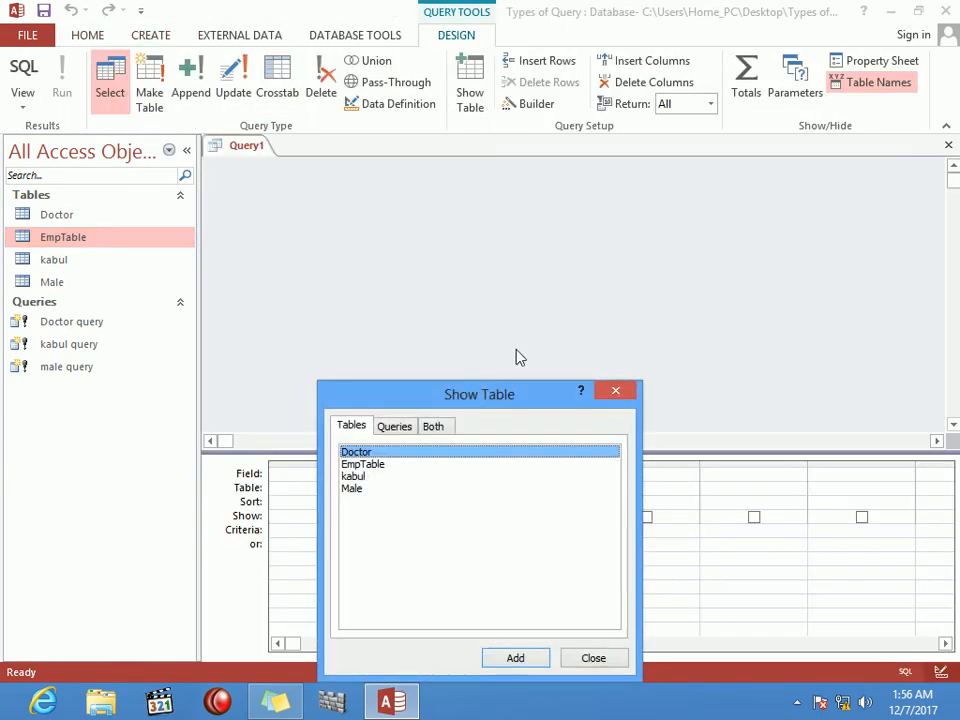
drag(537, 406, 615, 246)
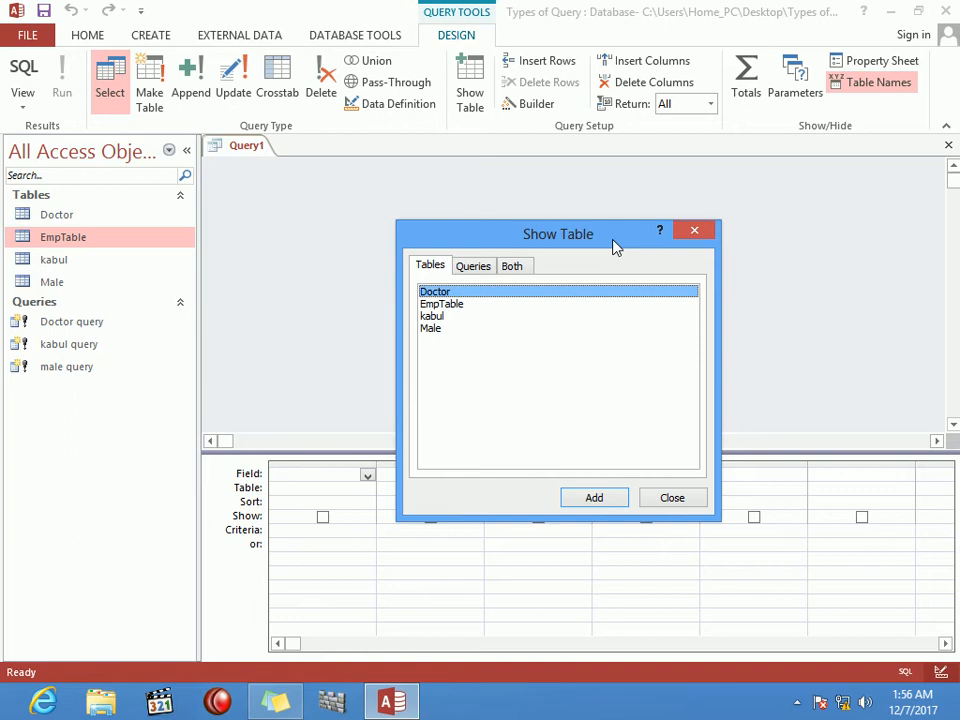
Step: Add a note 'Append' with 'like copy and past' below the make-table notes
click(284, 706)
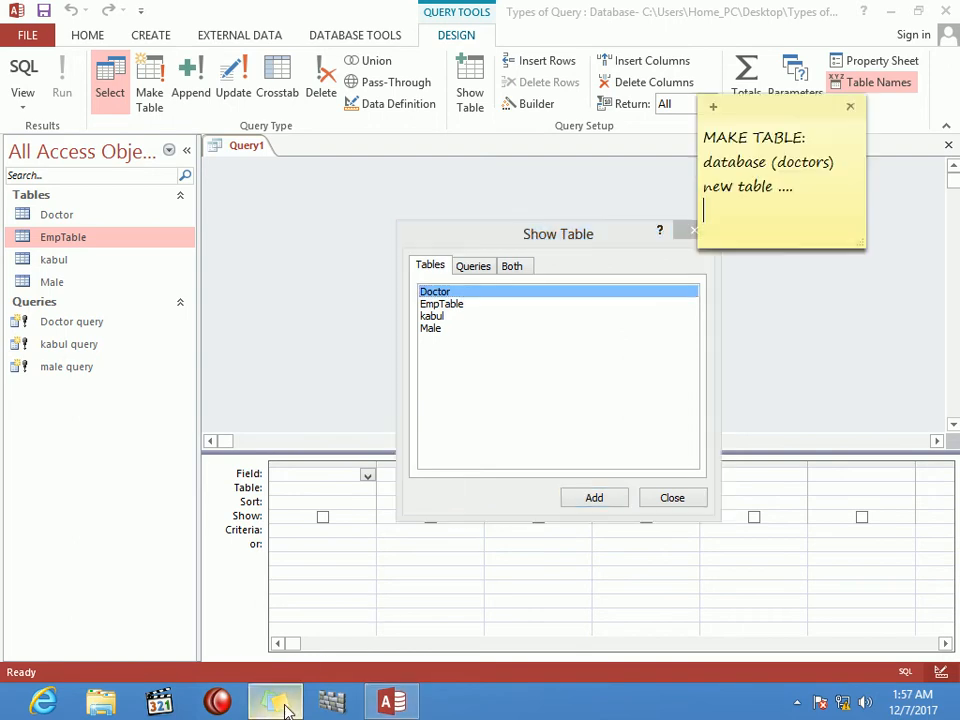
key(Return)
key(Return)
key(Return)
text(Append)
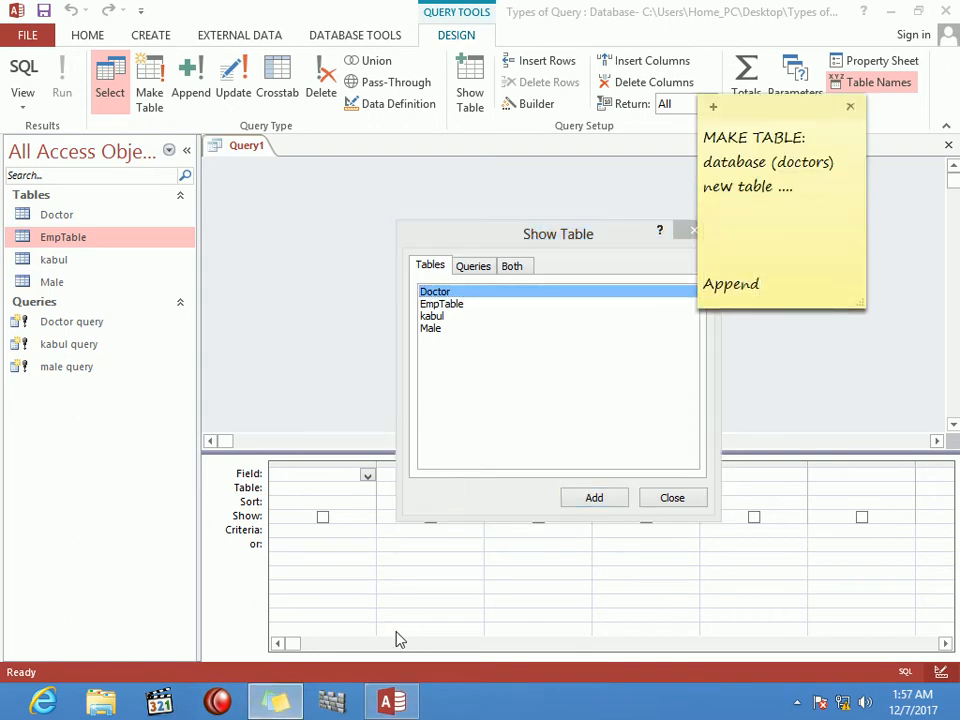
key(Return)
text(like )
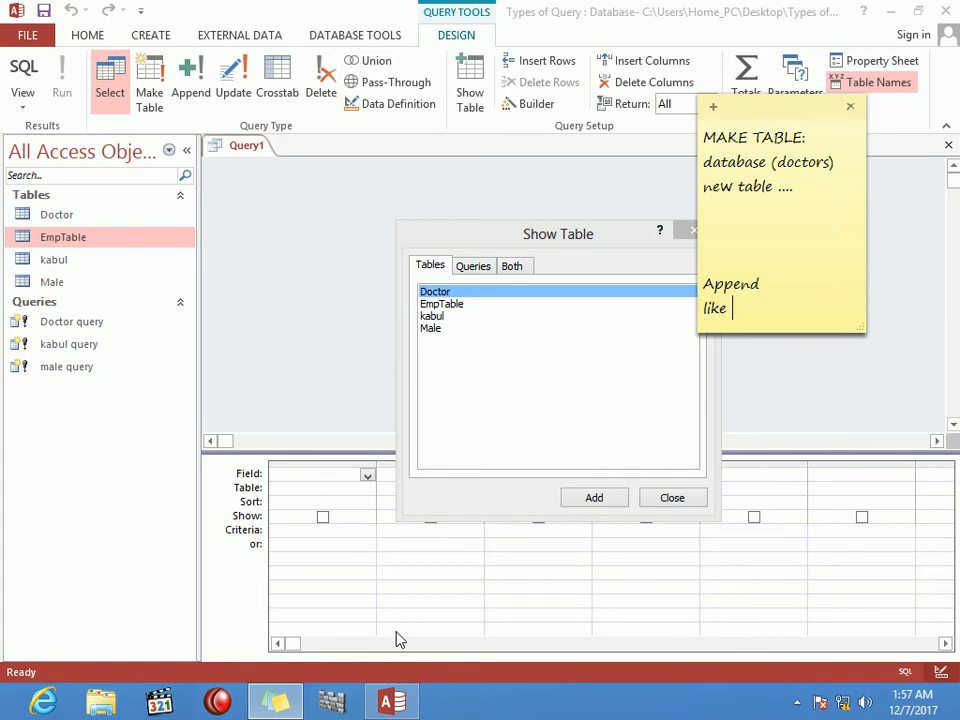
text(copy and past)
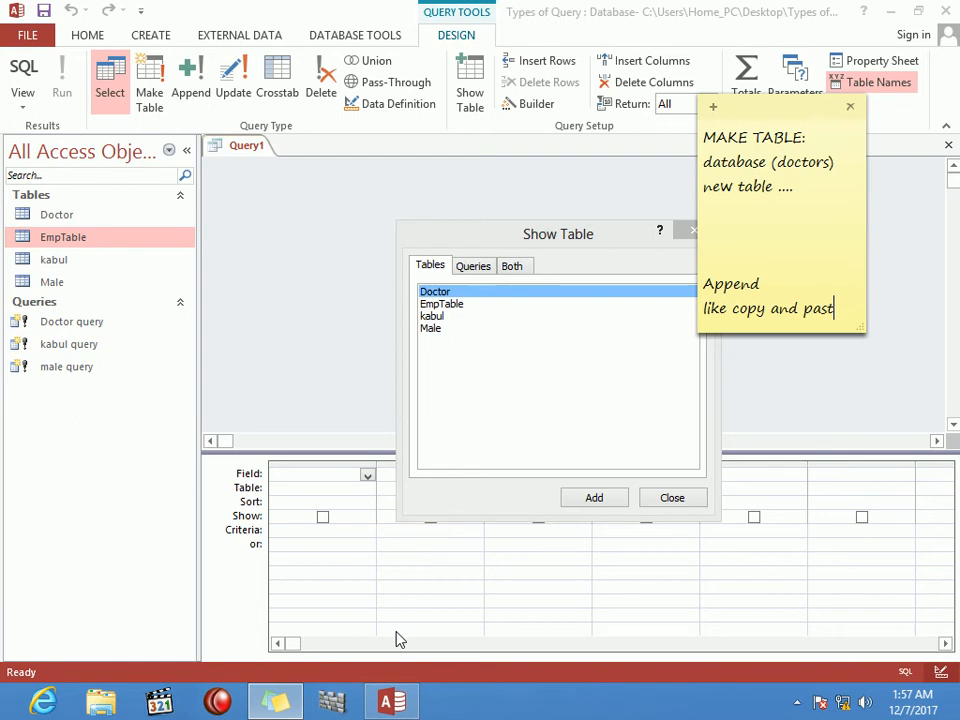
key(Return)
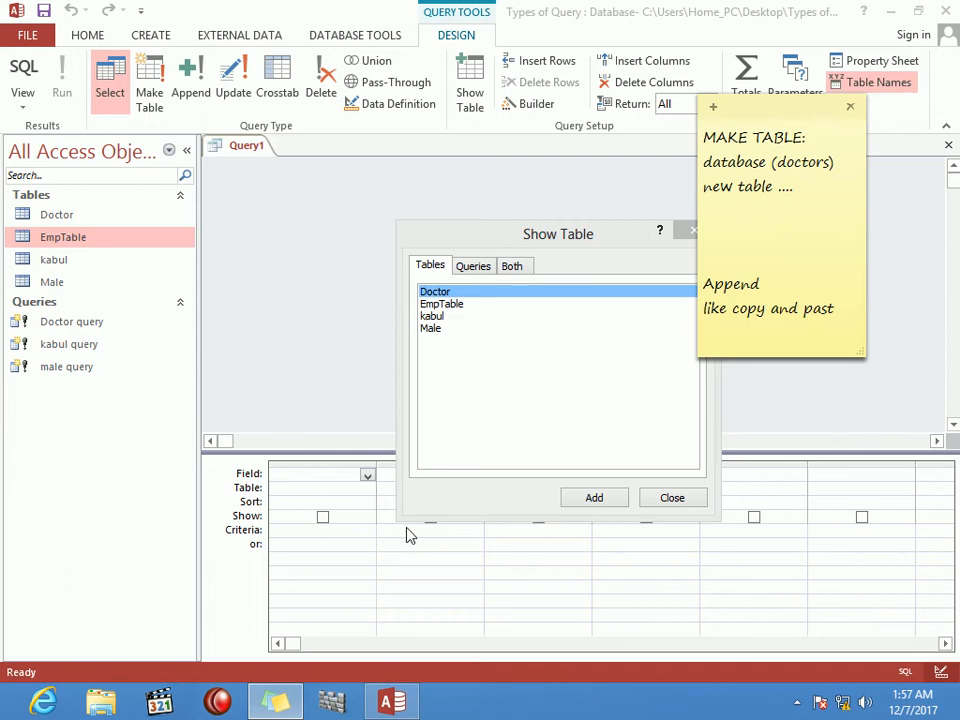
Step: Add EmpTable to the query design from the table picker
click(457, 306)
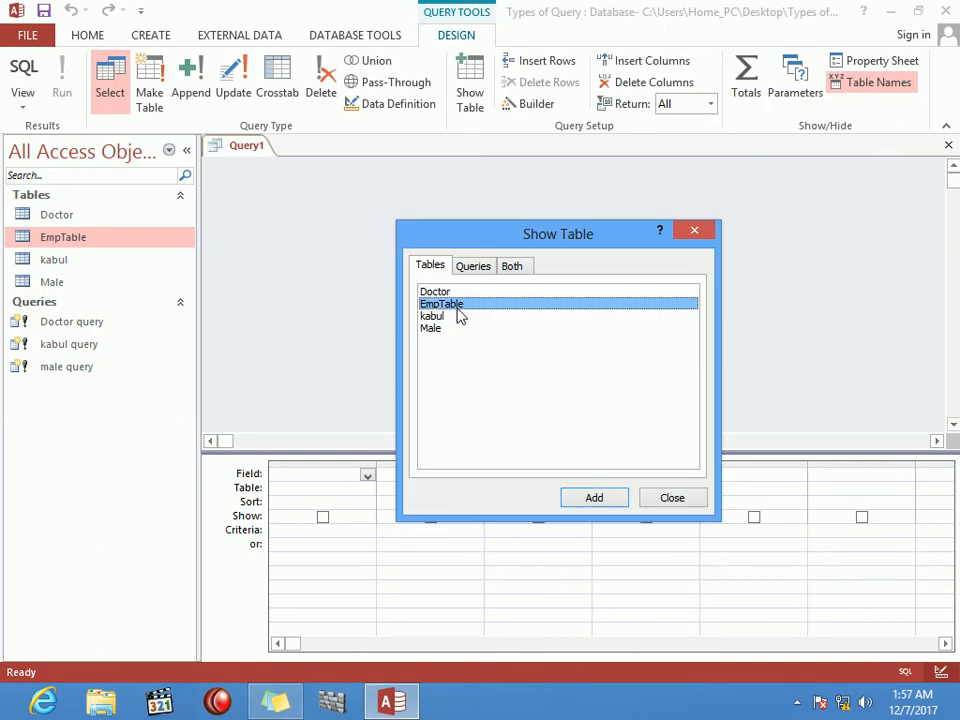
click(606, 499)
click(672, 499)
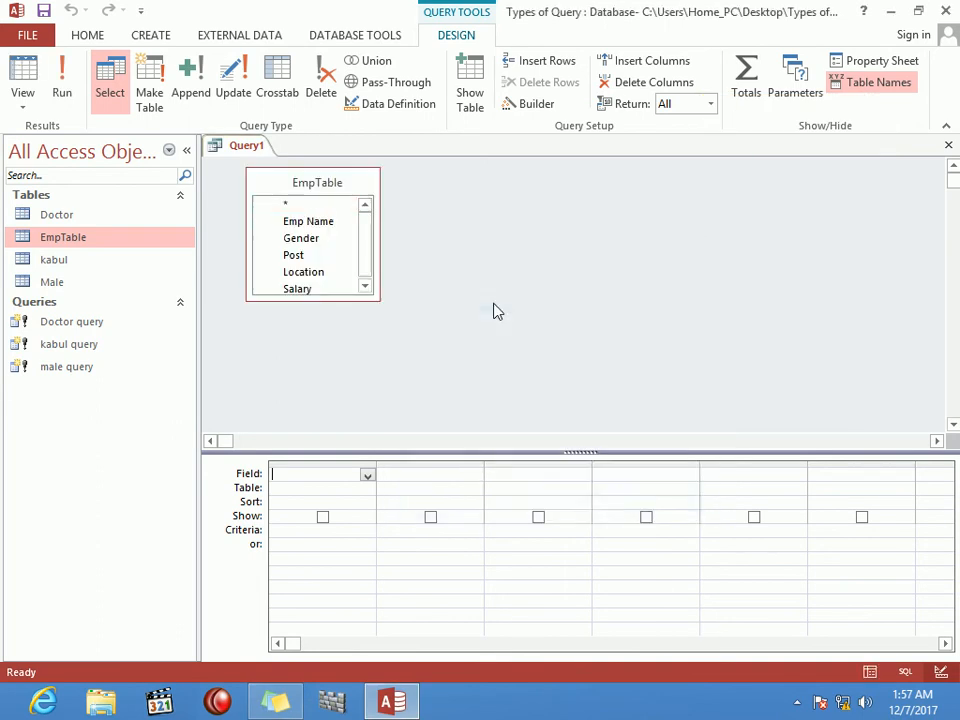
Step: Put all five EmpTable fields in the grid and make it an append query into EmpTable
double_click(338, 184)
drag(330, 216, 342, 485)
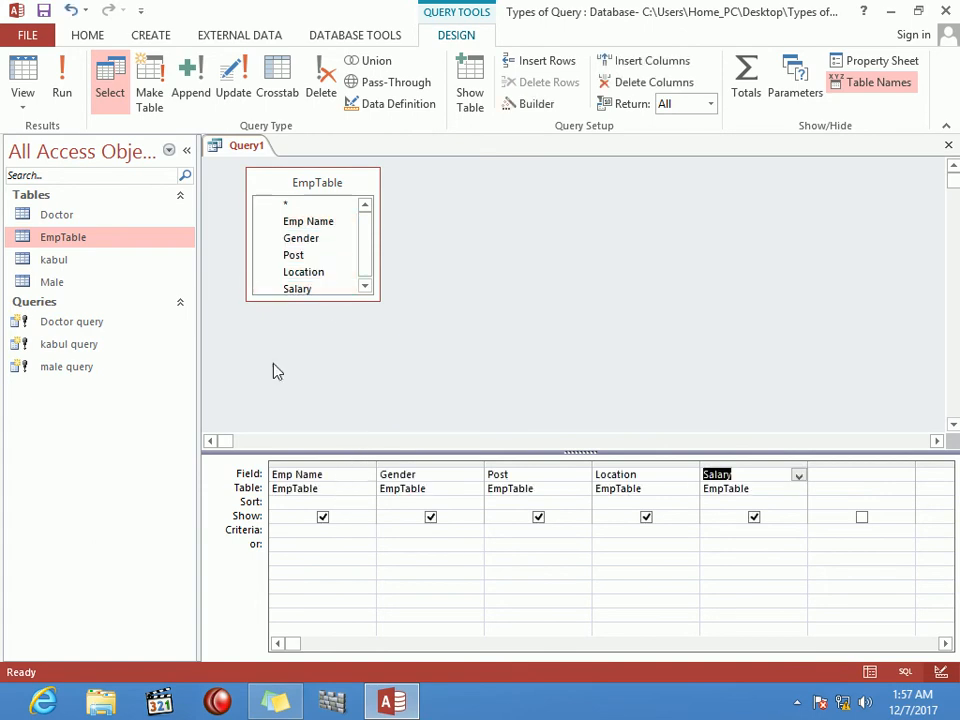
click(192, 88)
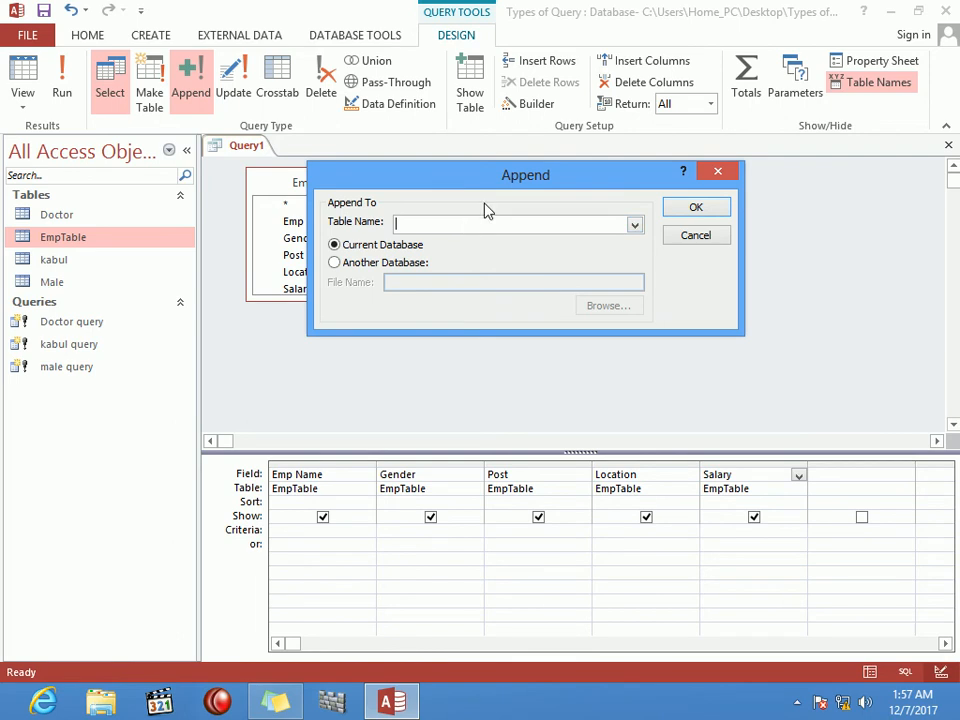
drag(510, 189, 624, 189)
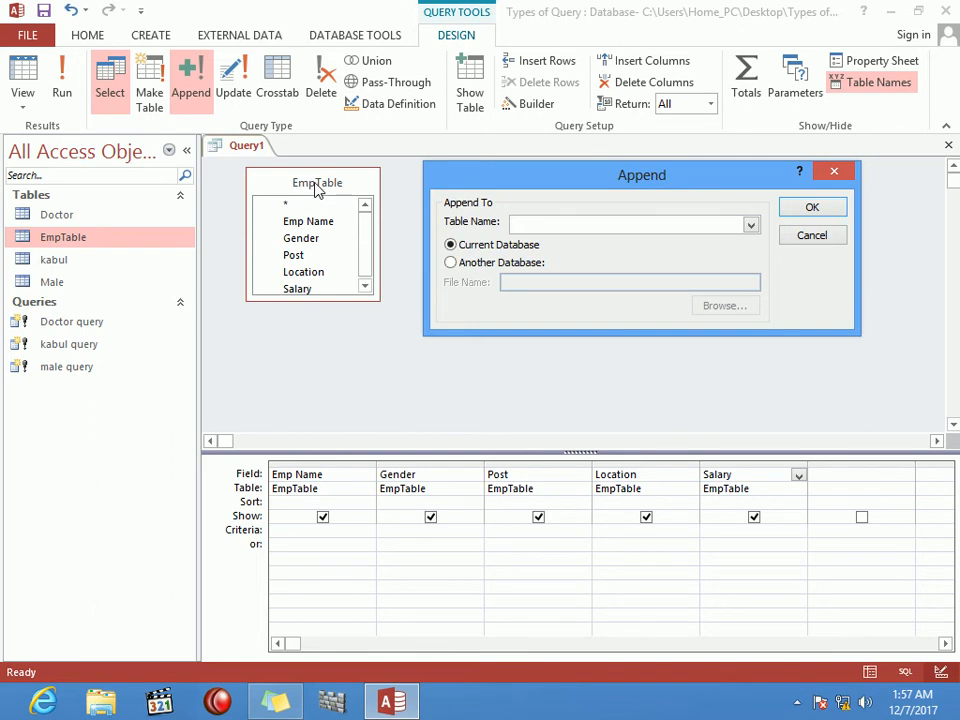
click(750, 226)
click(741, 256)
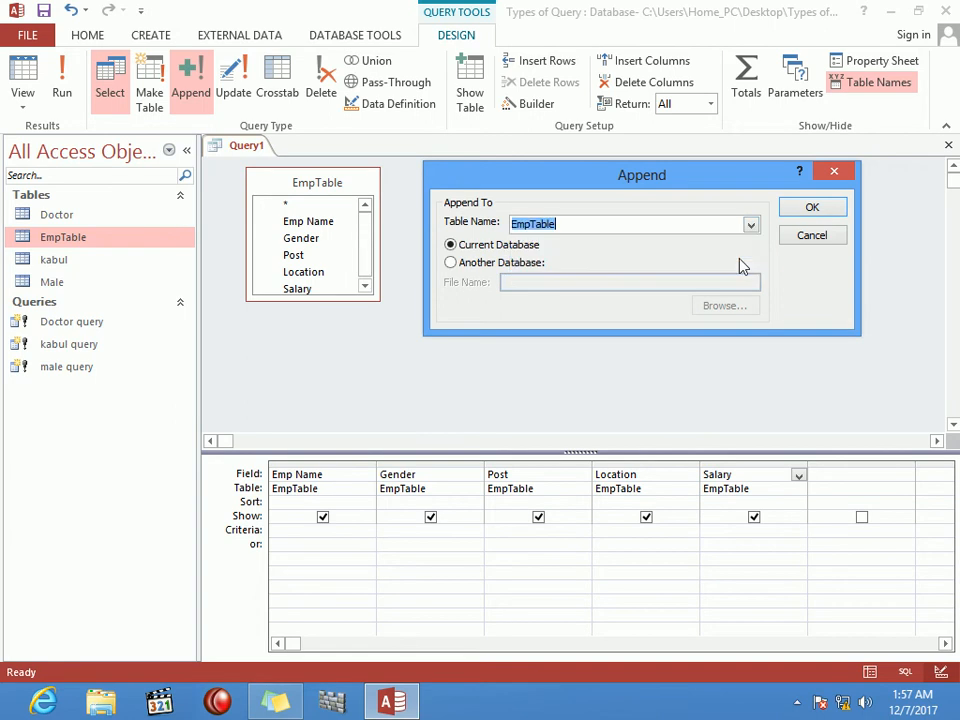
click(832, 209)
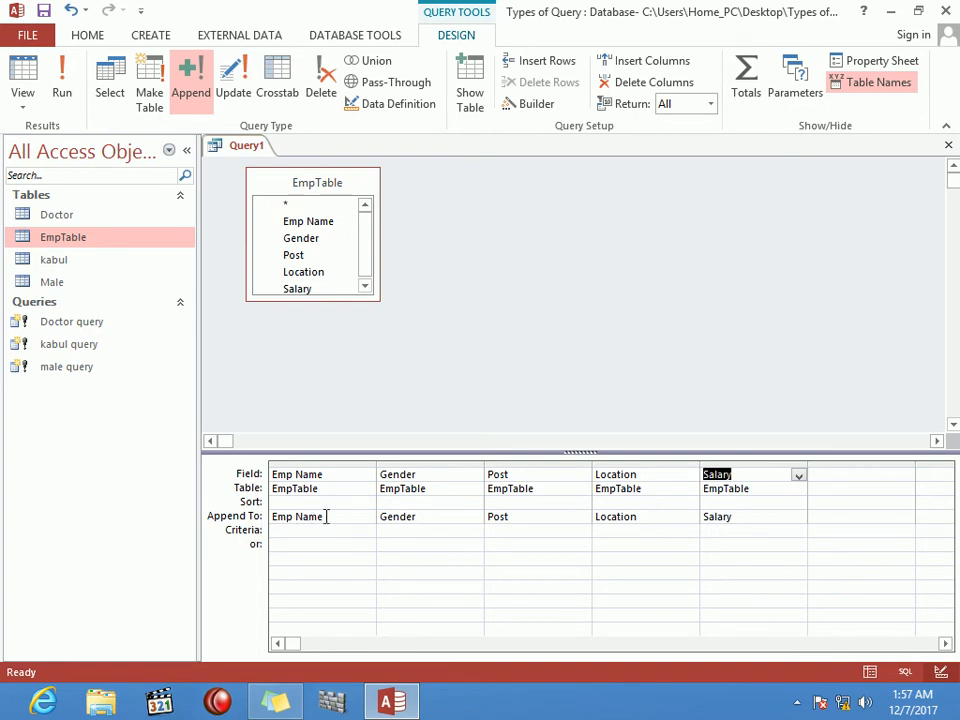
click(425, 516)
click(512, 517)
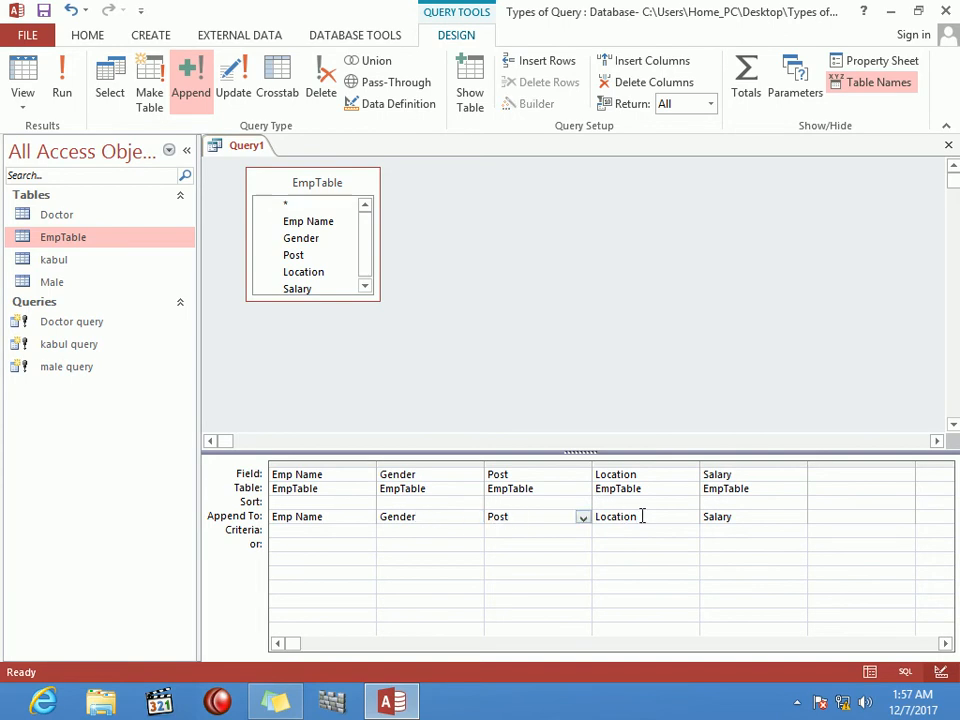
Step: Close the query design, saving it as 'append query'
key(ctrl+w)
key(Return)
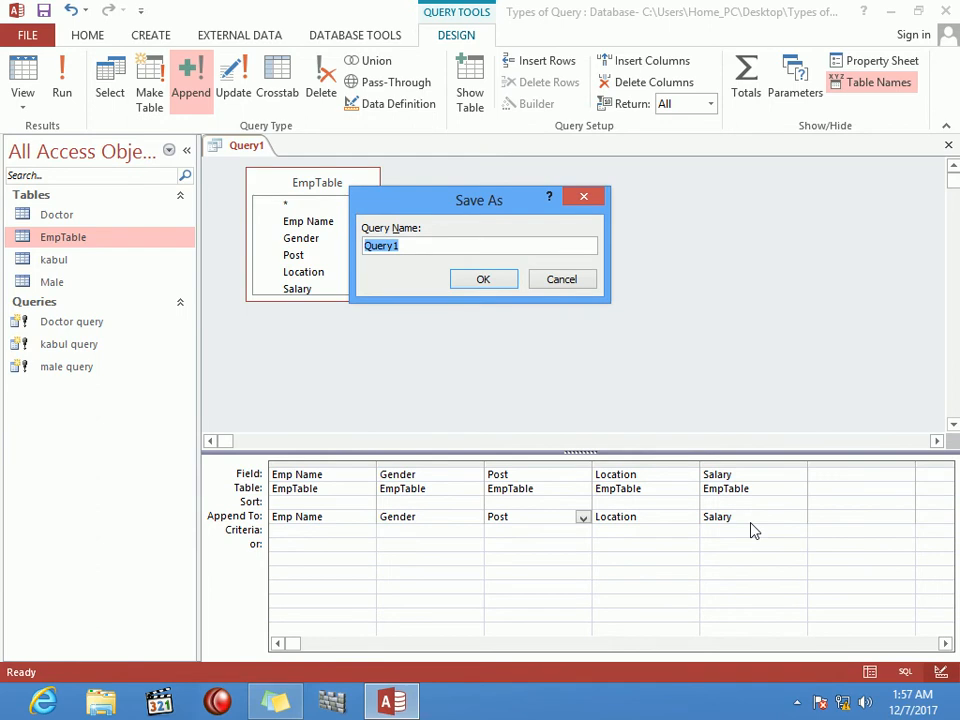
text(p)
key(BackSpace)
text(append query)
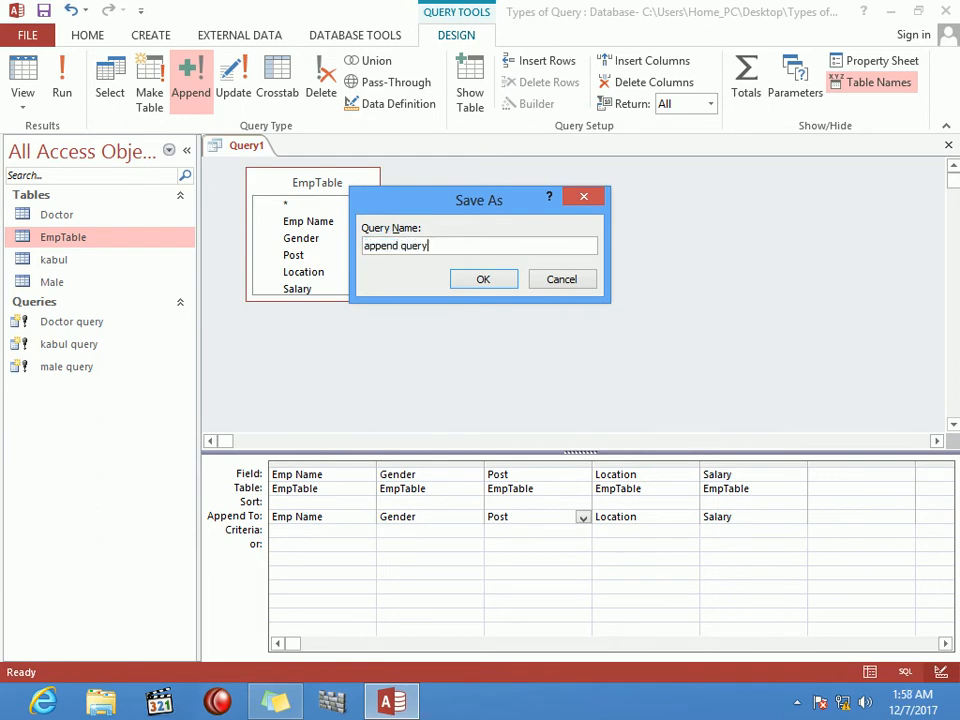
key(Return)
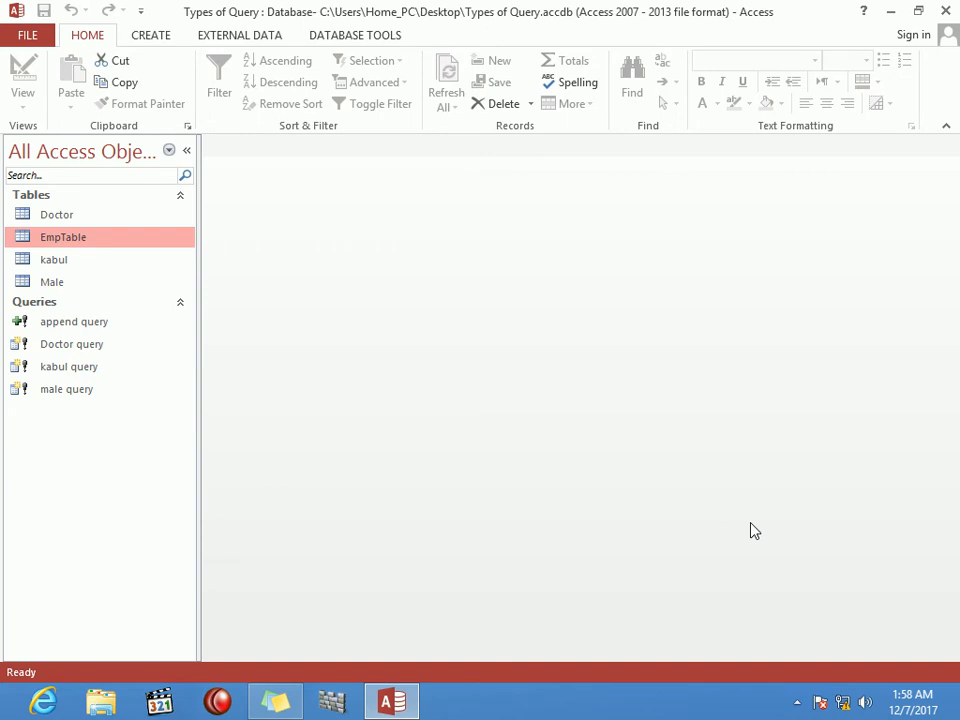
Step: Run append query, confirming the append of 90 rows into EmpTable
click(111, 325)
double_click(111, 327)
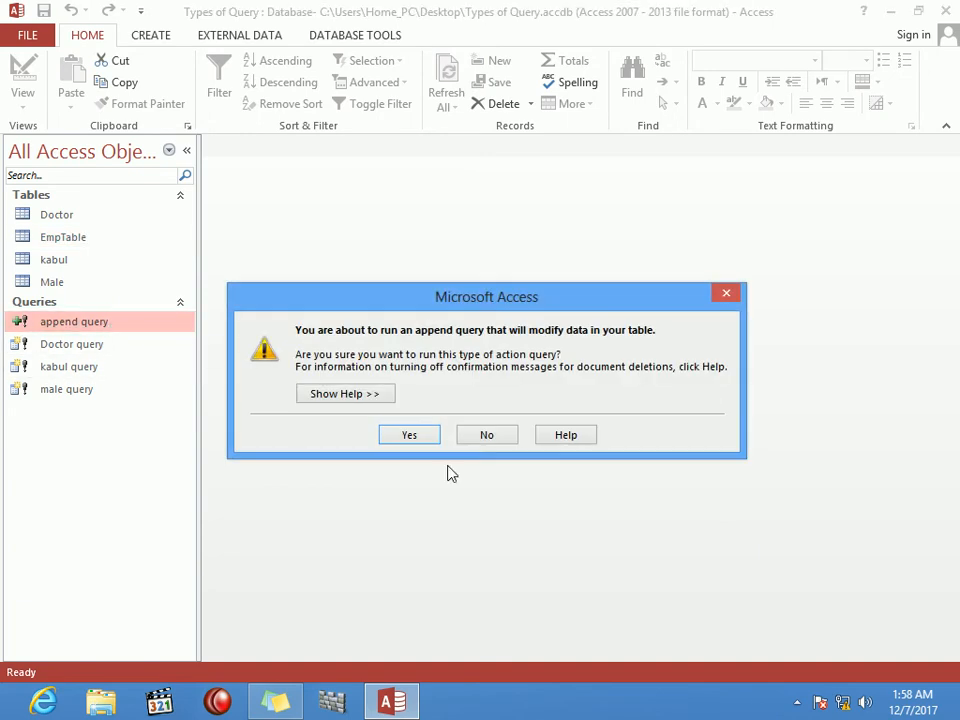
click(425, 437)
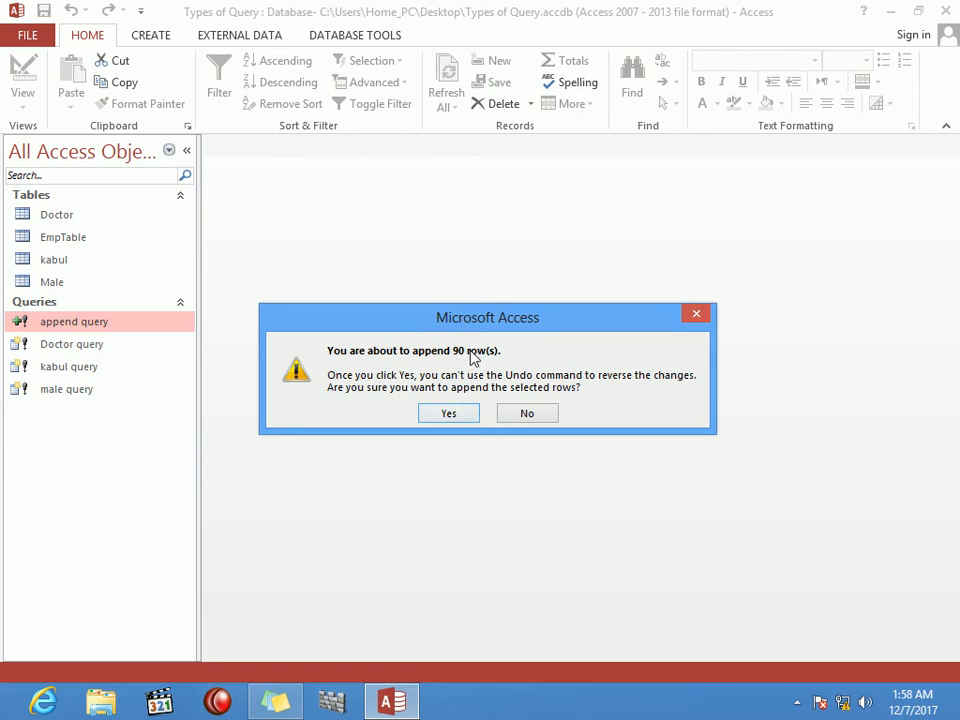
click(465, 419)
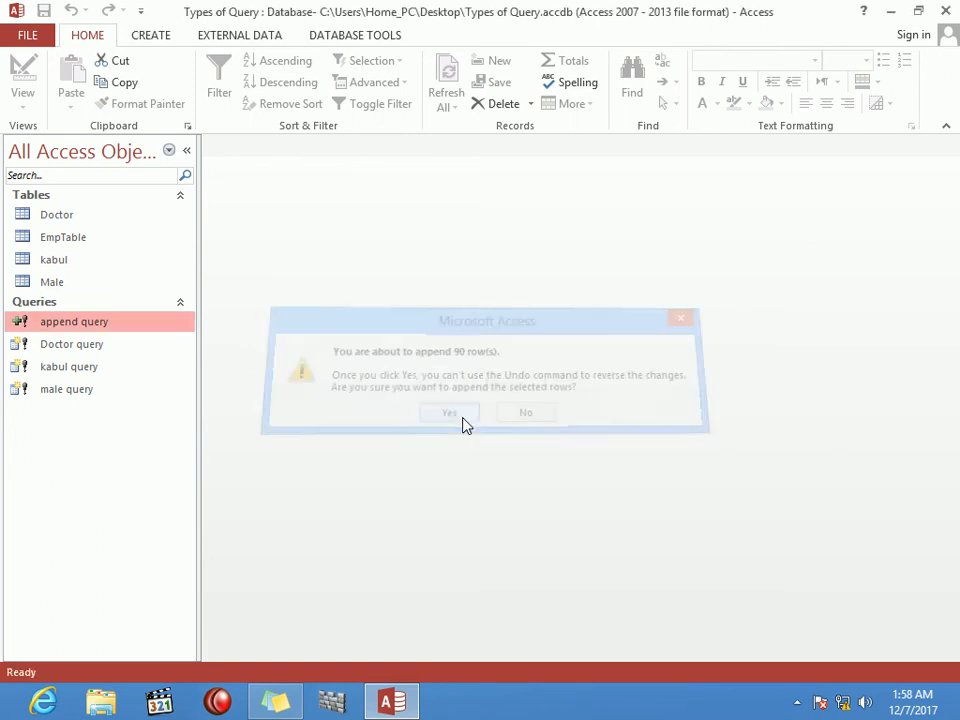
Step: Run append query again, confirming the append of 180 rows
double_click(101, 328)
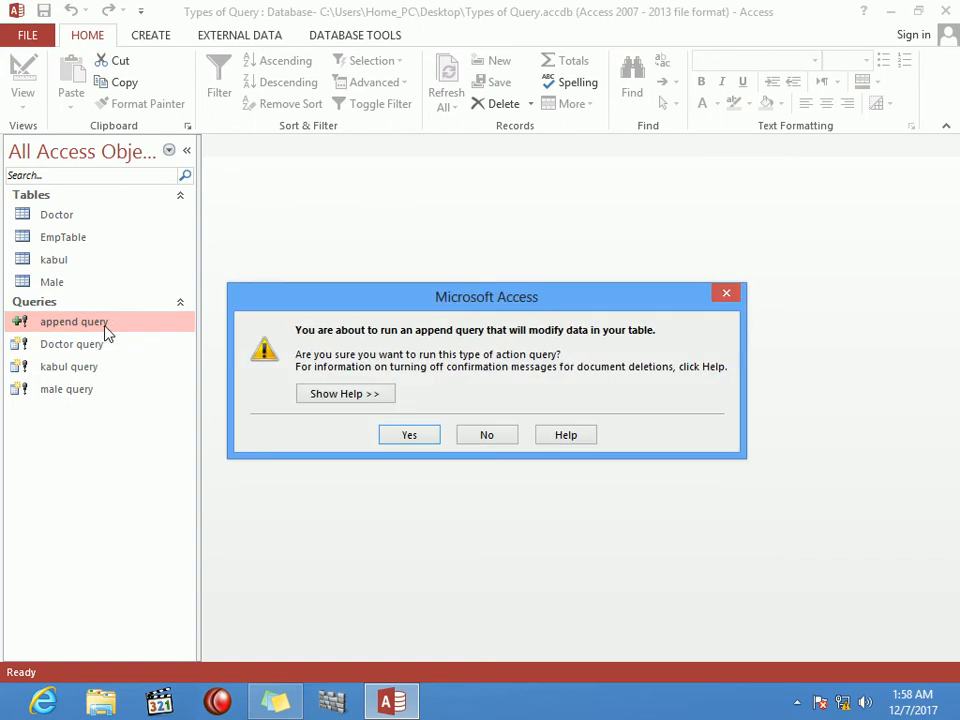
click(417, 441)
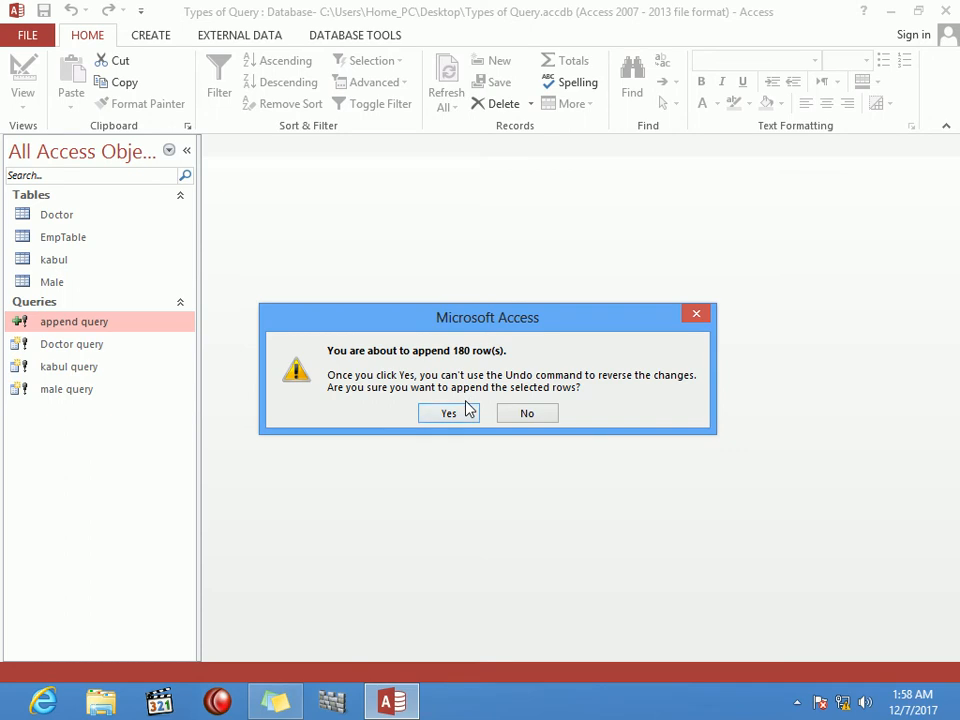
click(449, 414)
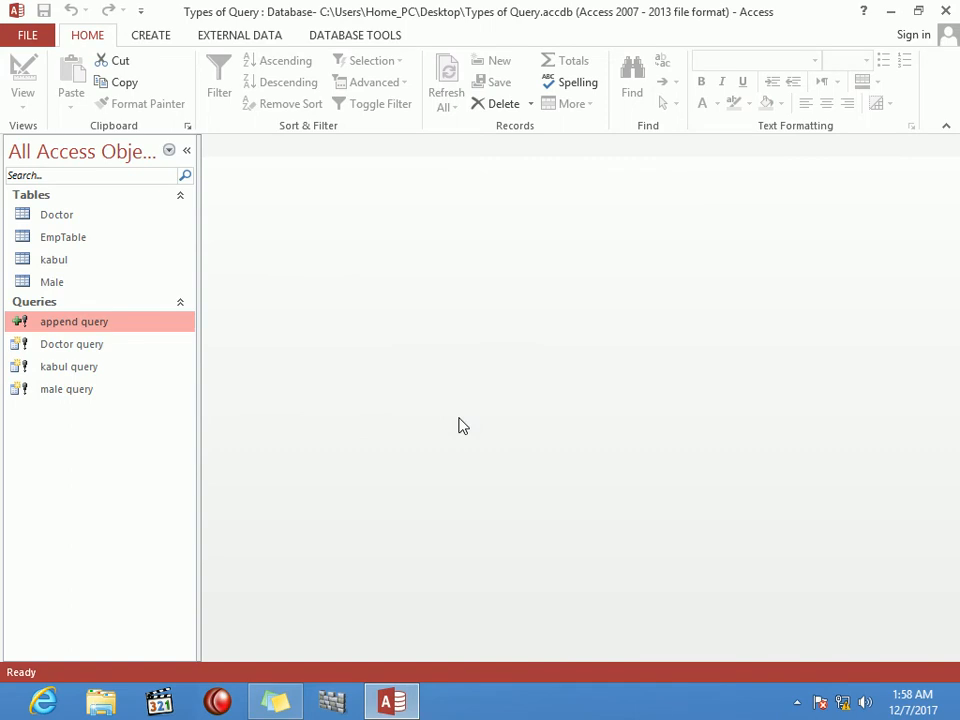
click(103, 244)
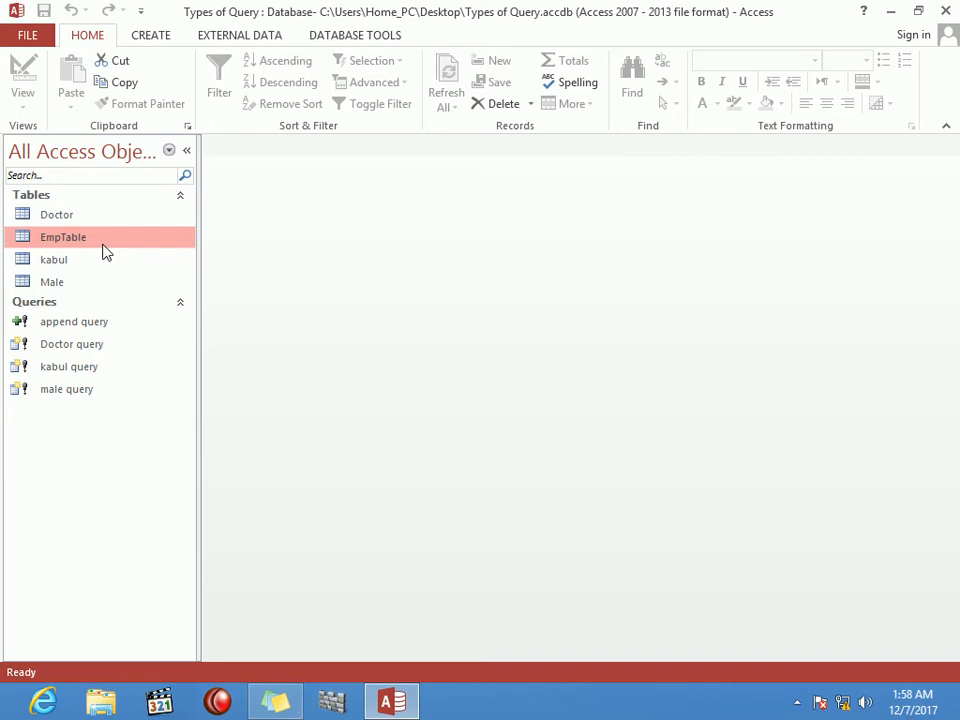
double_click(103, 248)
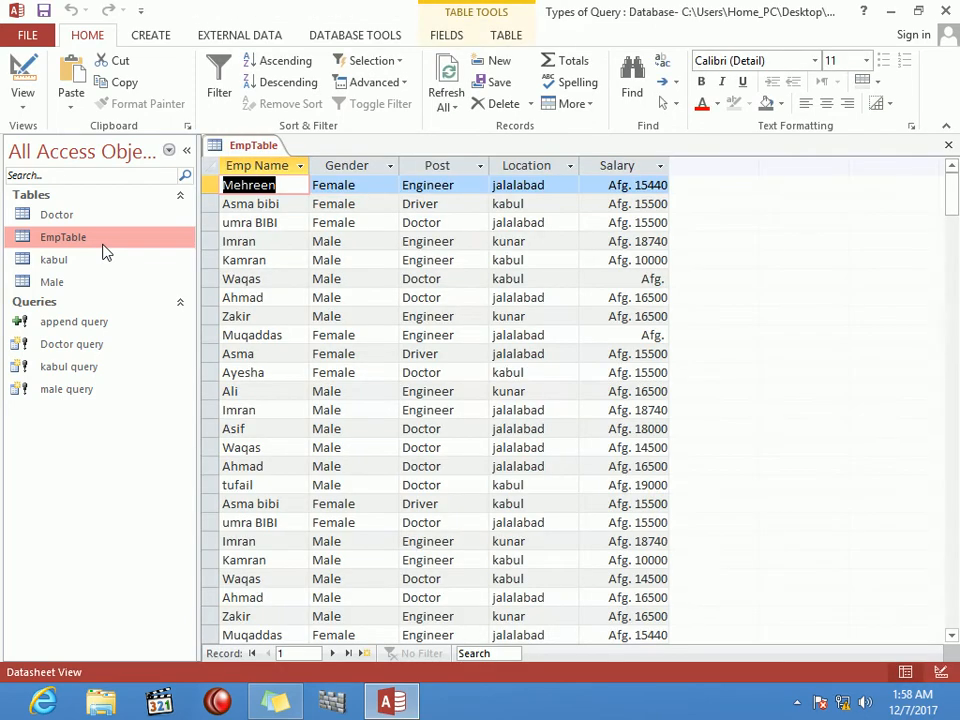
key(Down)
key(Down)
key(Down)
key(Down)
key(Down)
key(Down)
key(Down)
key(Down)
key(Down)
key(Down)
key(Down)
key(Down)
key(Down)
key(Down)
key(Down)
key(Down)
key(Down)
key(Down)
key(Down)
key(Down)
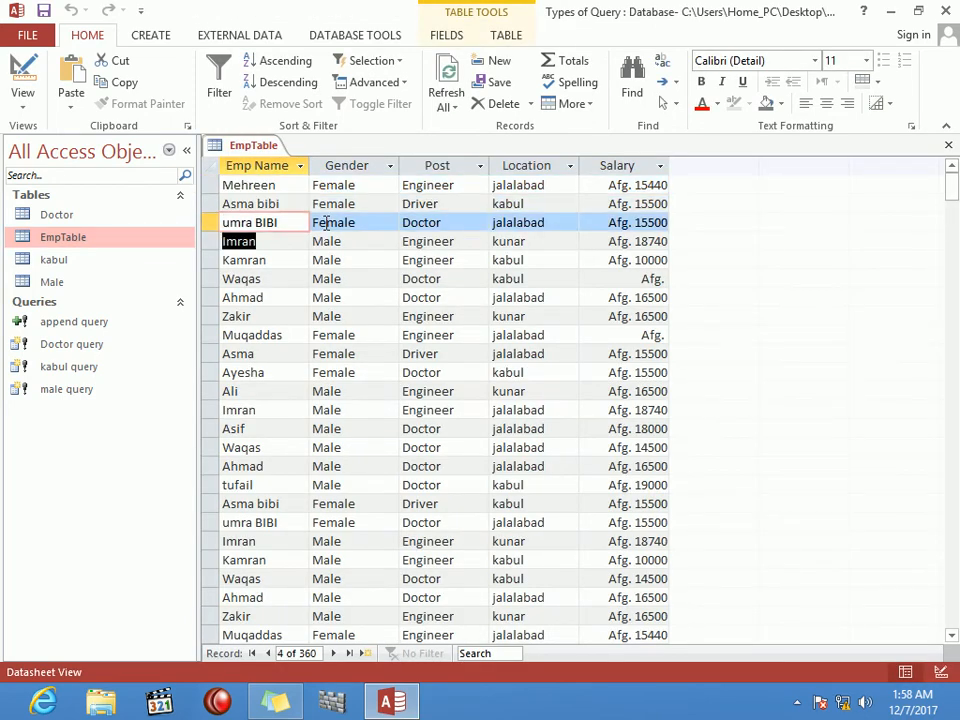
key(Down)
key(Down)
key(Down)
key(Down)
key(Down)
key(Down)
key(Down)
key(Down)
key(Down)
key(Down)
key(Down)
key(Down)
key(Down)
key(Down)
key(Down)
key(Down)
key(Down)
key(Down)
key(Down)
key(Down)
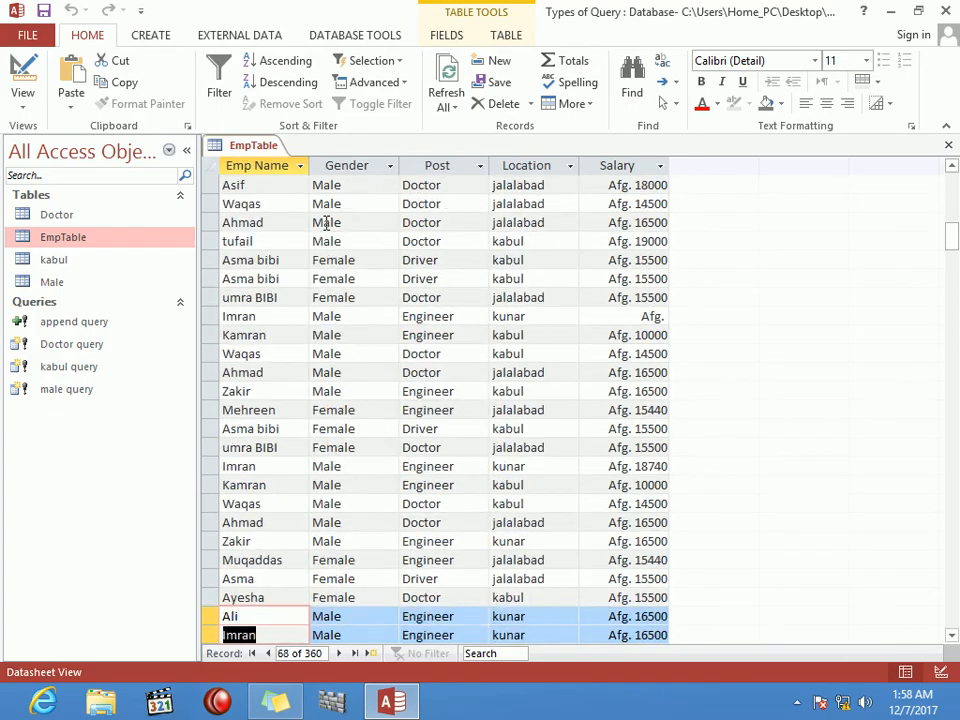
key(Down)
key(Down)
key(Down)
key(Down)
key(Down)
key(Down)
key(Down)
key(Down)
key(Down)
key(Down)
key(Down)
key(Down)
key(Down)
key(Down)
key(Down)
key(Down)
key(Down)
key(Down)
key(Down)
key(Down)
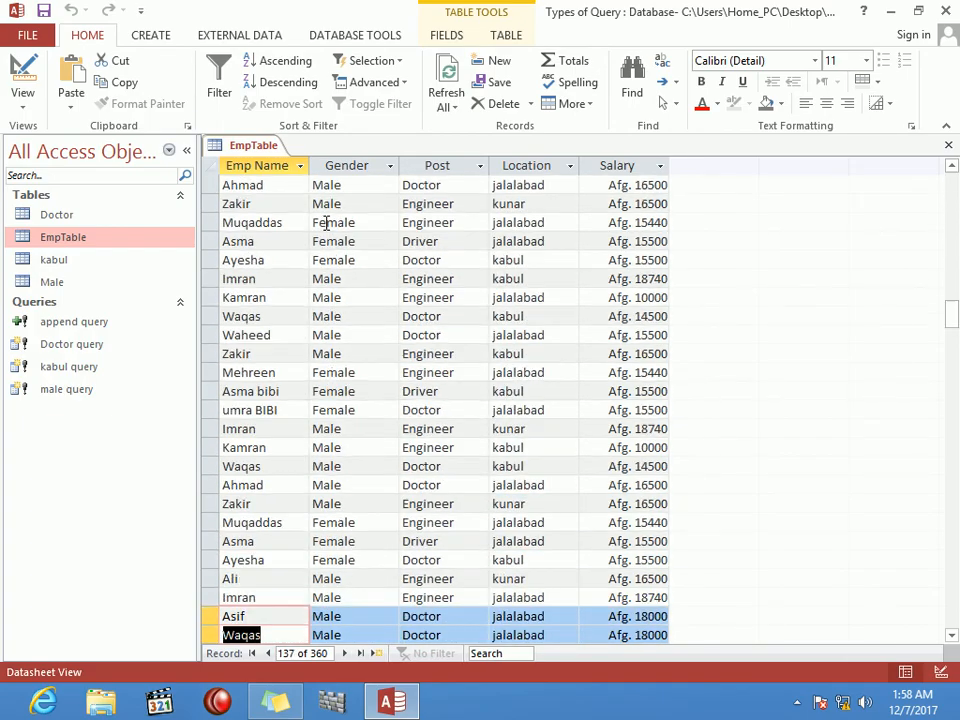
key(Down)
key(Down)
key(Down)
key(Down)
key(Down)
key(Down)
key(Down)
key(Down)
key(Down)
key(Down)
key(Down)
key(Down)
key(Down)
key(Down)
key(Down)
key(Down)
key(Down)
key(Down)
key(Down)
key(Down)
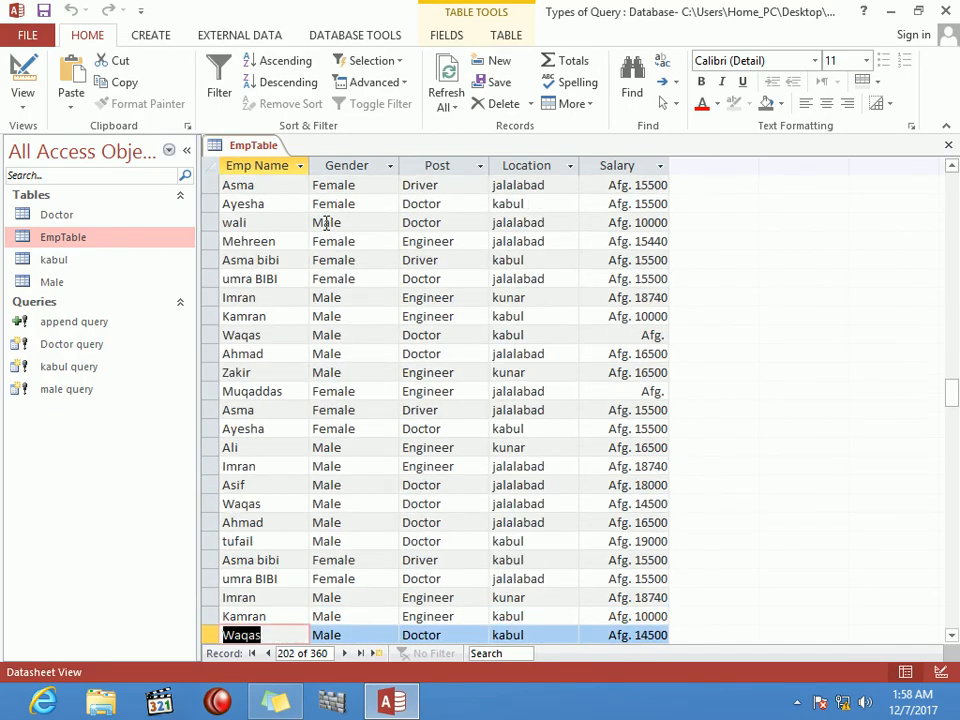
key(Down)
key(Down)
key(Down)
key(Down)
key(Down)
key(Down)
key(Down)
key(Down)
key(Down)
key(Down)
key(Down)
key(Down)
key(Down)
key(Down)
key(Down)
key(Down)
key(Down)
key(Down)
key(Down)
key(Down)
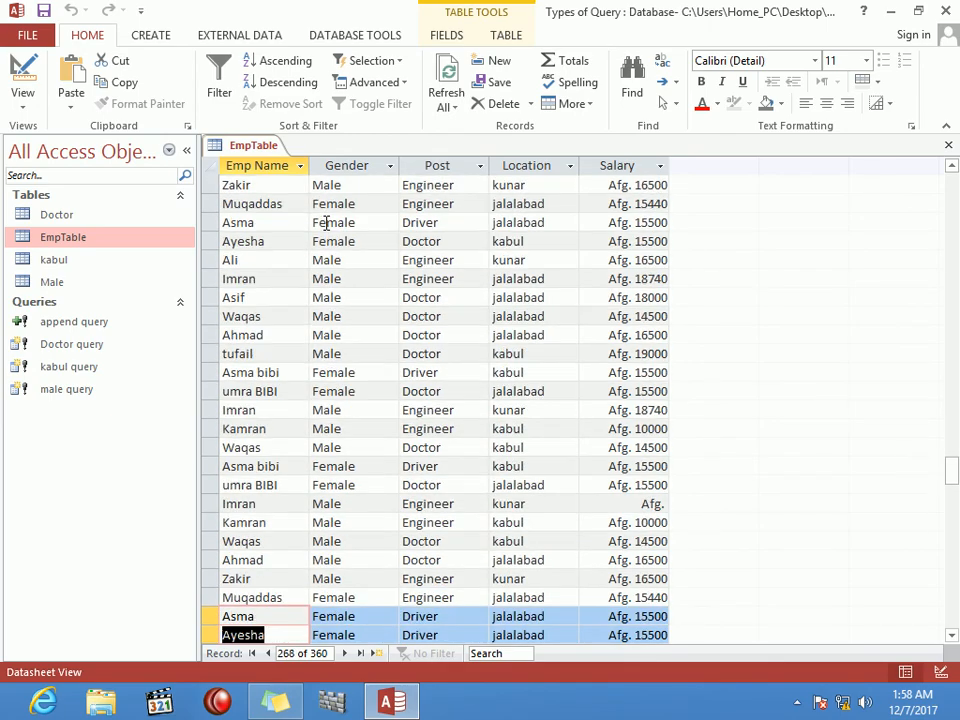
key(Down)
key(Down)
key(Down)
key(Down)
key(Down)
key(Down)
key(Down)
key(Down)
key(Down)
key(Down)
key(Down)
key(Down)
key(Down)
key(Down)
key(Down)
key(Down)
key(Down)
key(Down)
key(Down)
key(Down)
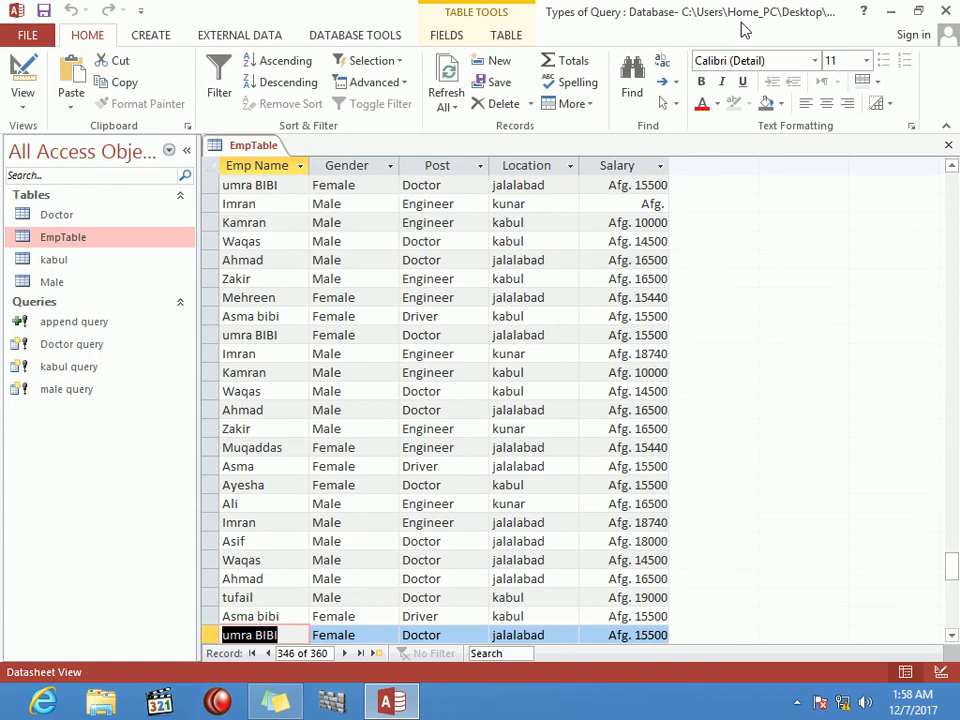
click(949, 146)
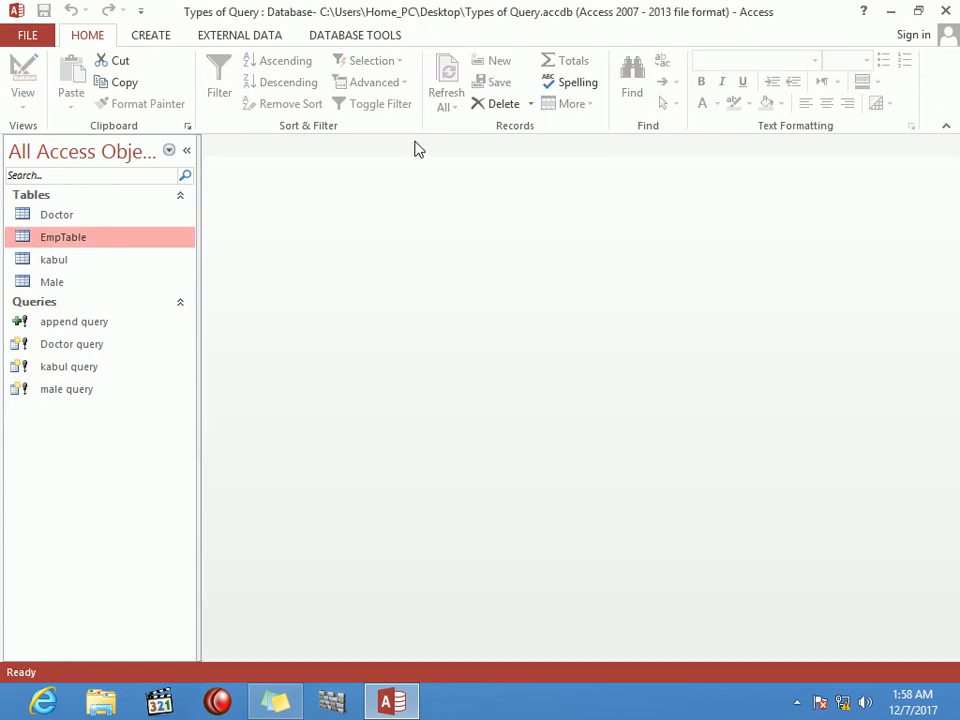
Step: Open a new Query Design and add EmpTable from the table picker, leaving the grid empty
click(152, 37)
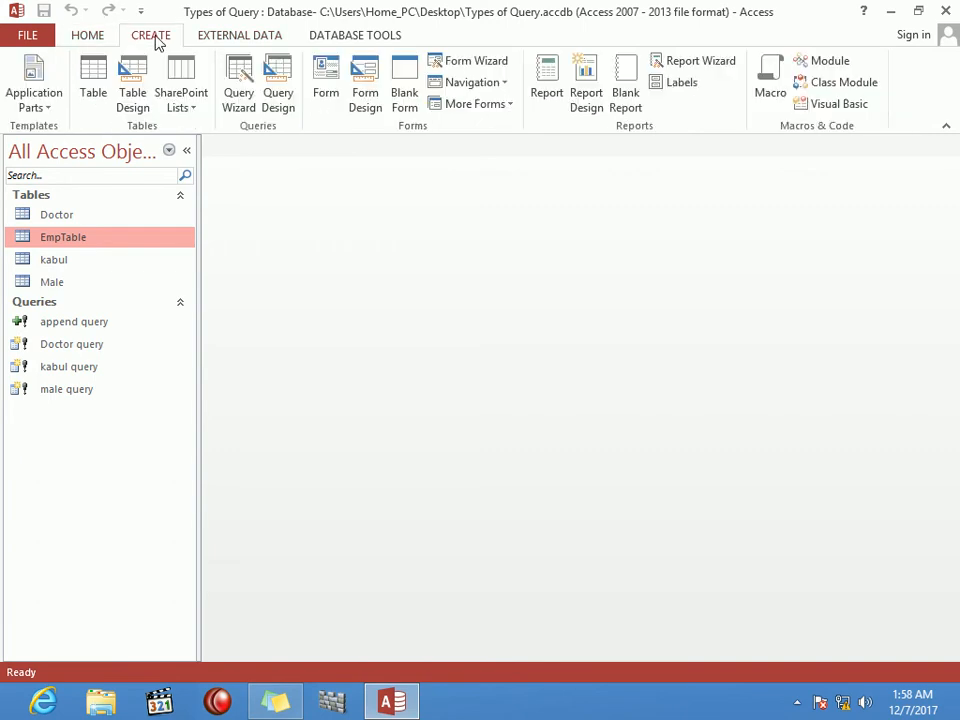
click(279, 82)
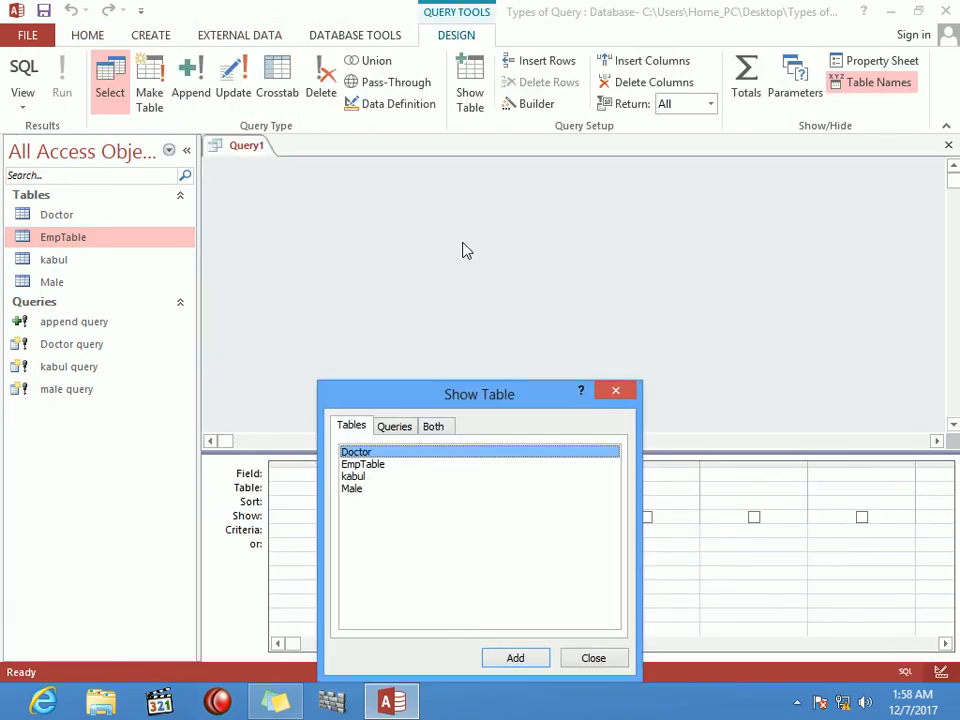
drag(511, 400, 644, 219)
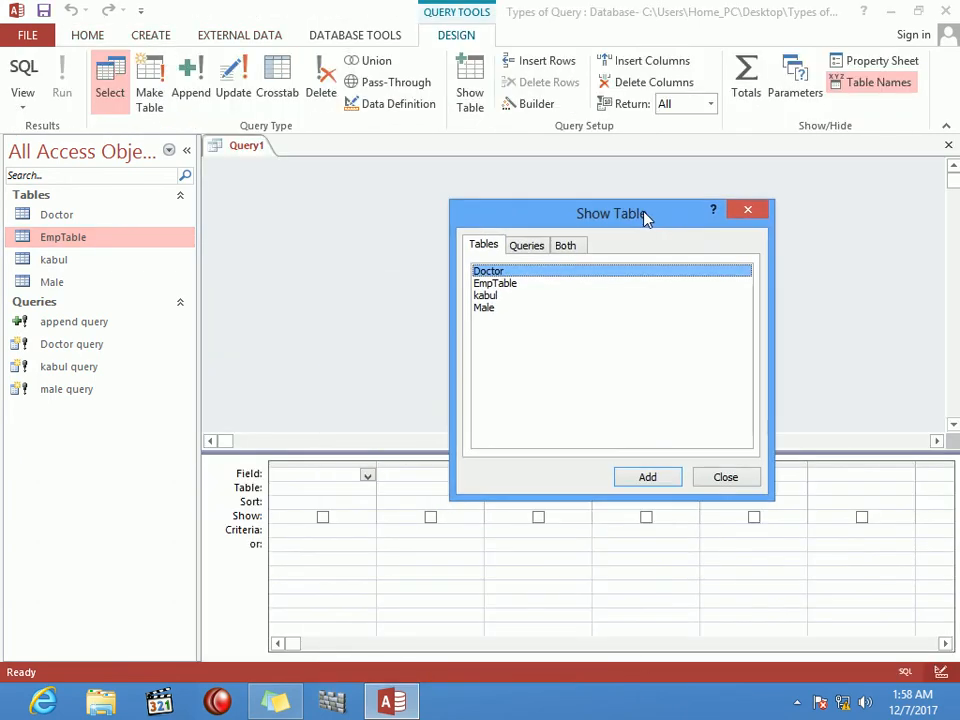
click(507, 285)
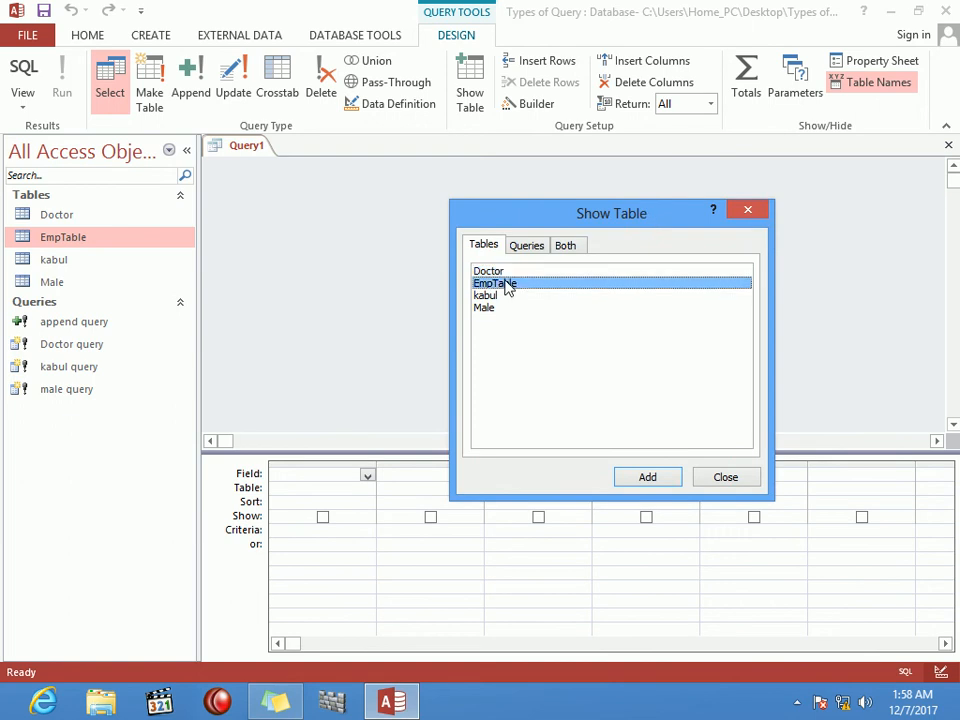
click(670, 479)
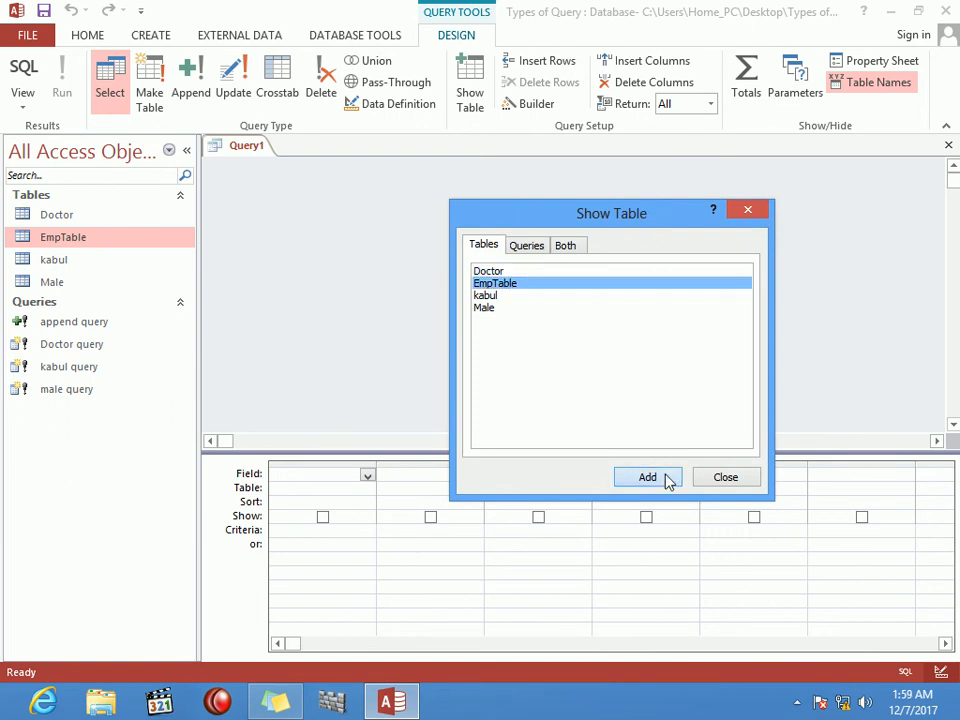
click(726, 479)
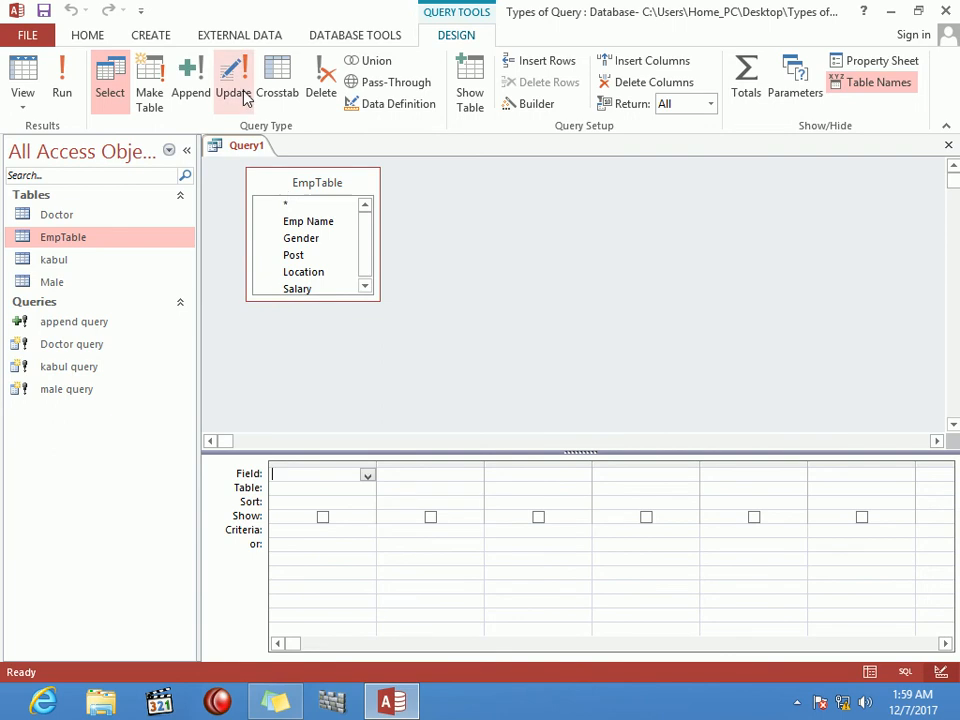
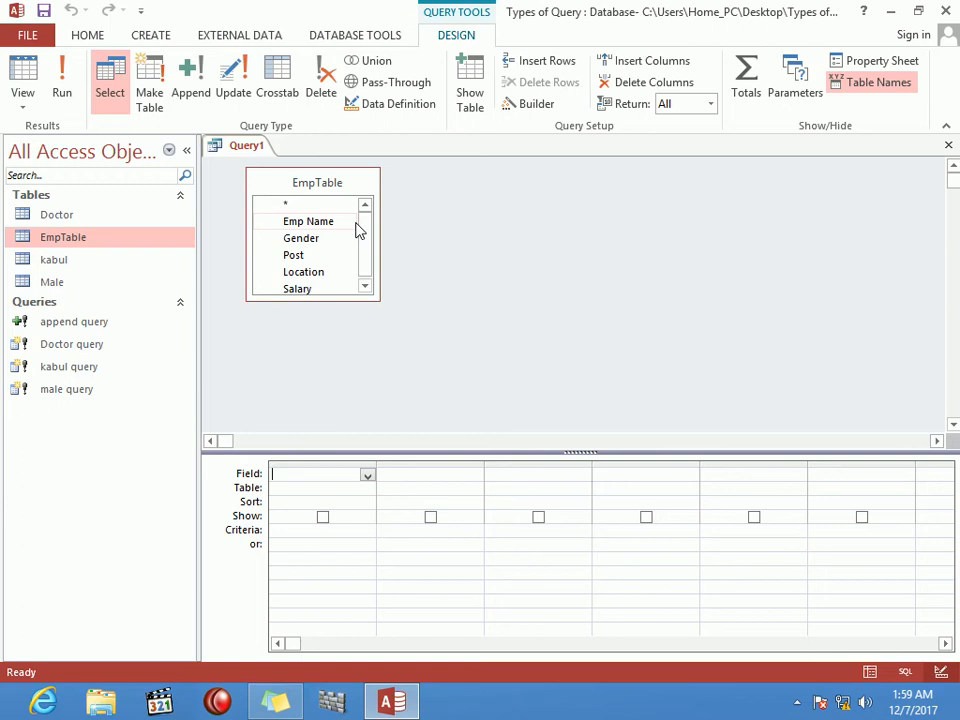
Step: Place all five EmpTable fields, Emp Name through Salary, in the grid and make it an update query
double_click(327, 183)
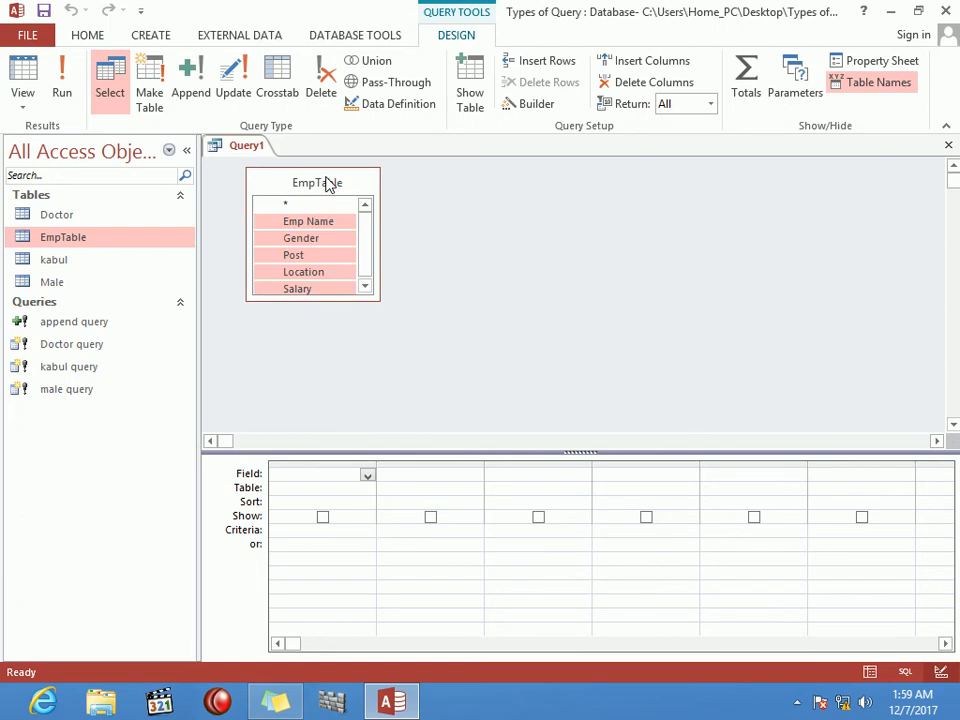
drag(324, 227, 366, 478)
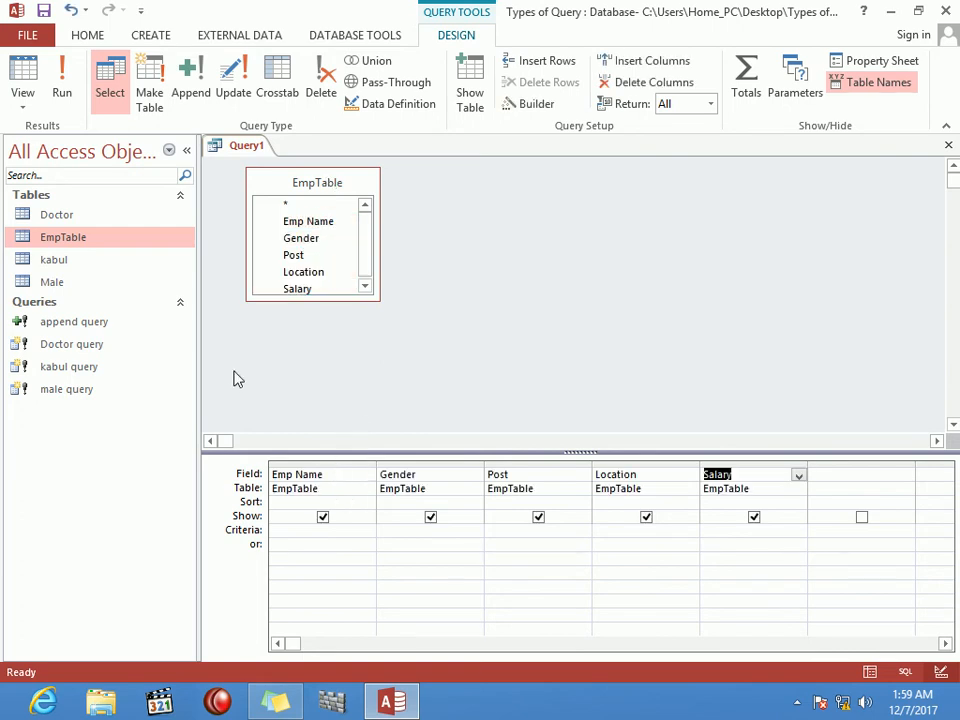
click(320, 538)
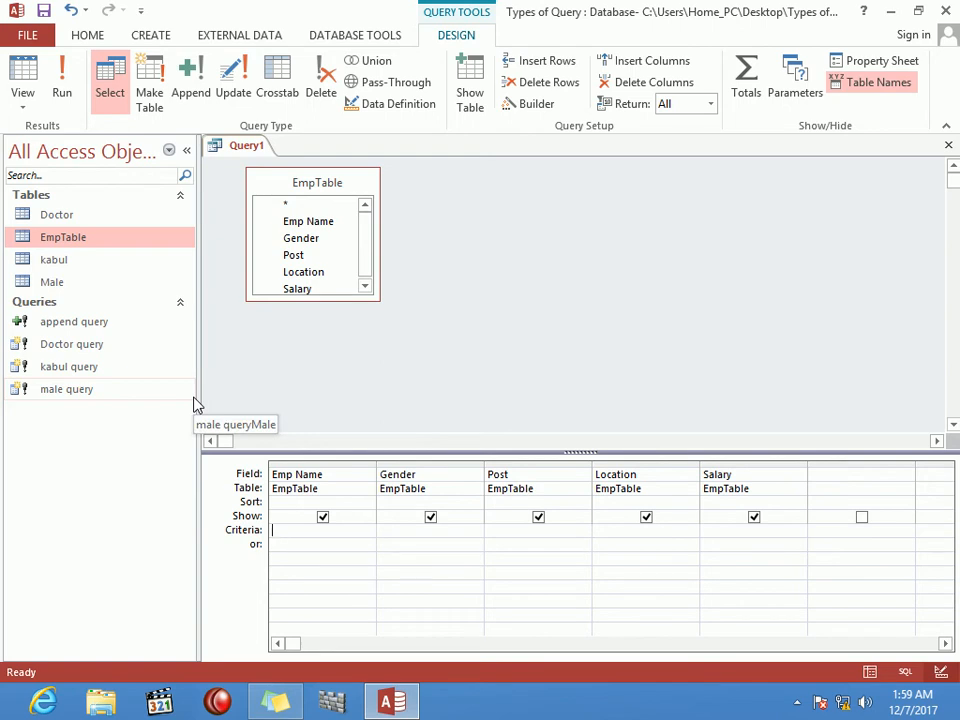
click(232, 85)
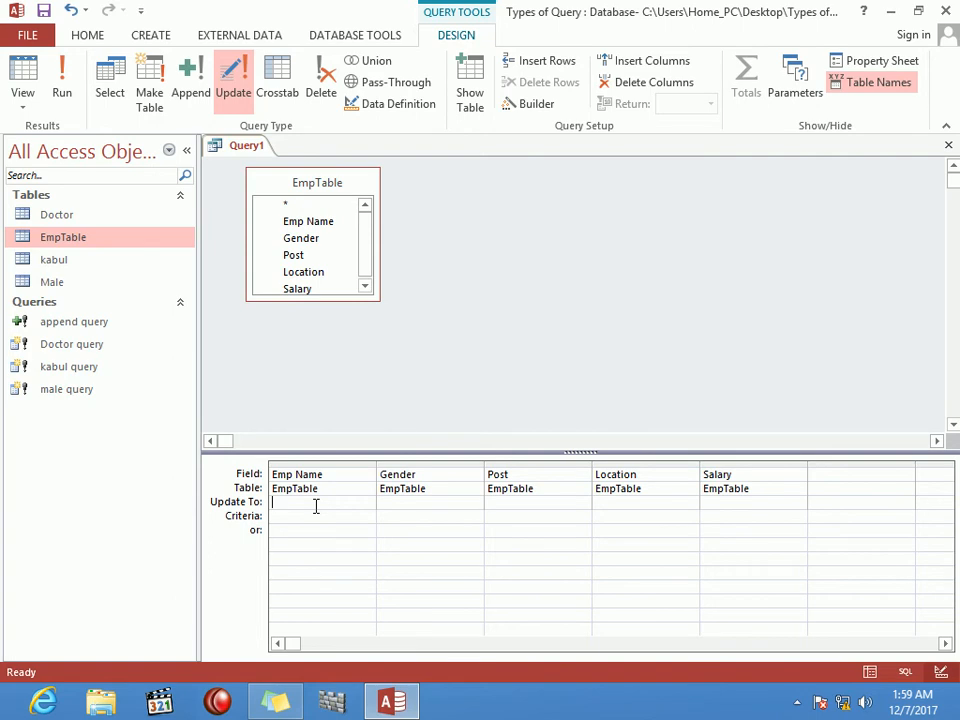
Step: Run an update changing Emp Name 'wali' to 'hamid', confirming the 4 affected rows
text(hamid)
click(311, 512)
text(wali)
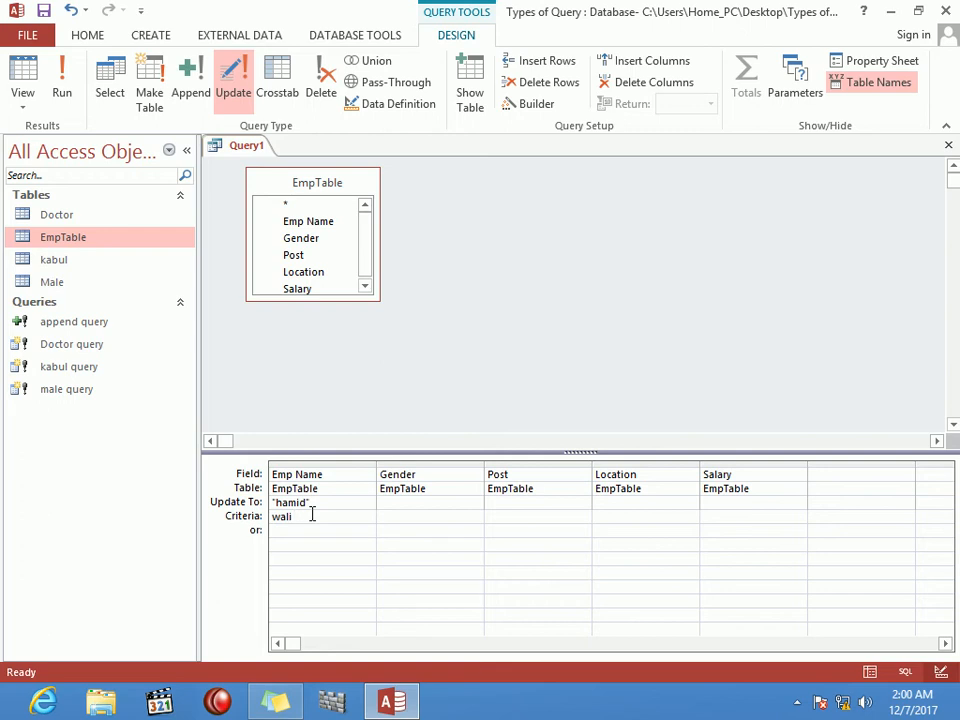
key(Tab)
click(62, 80)
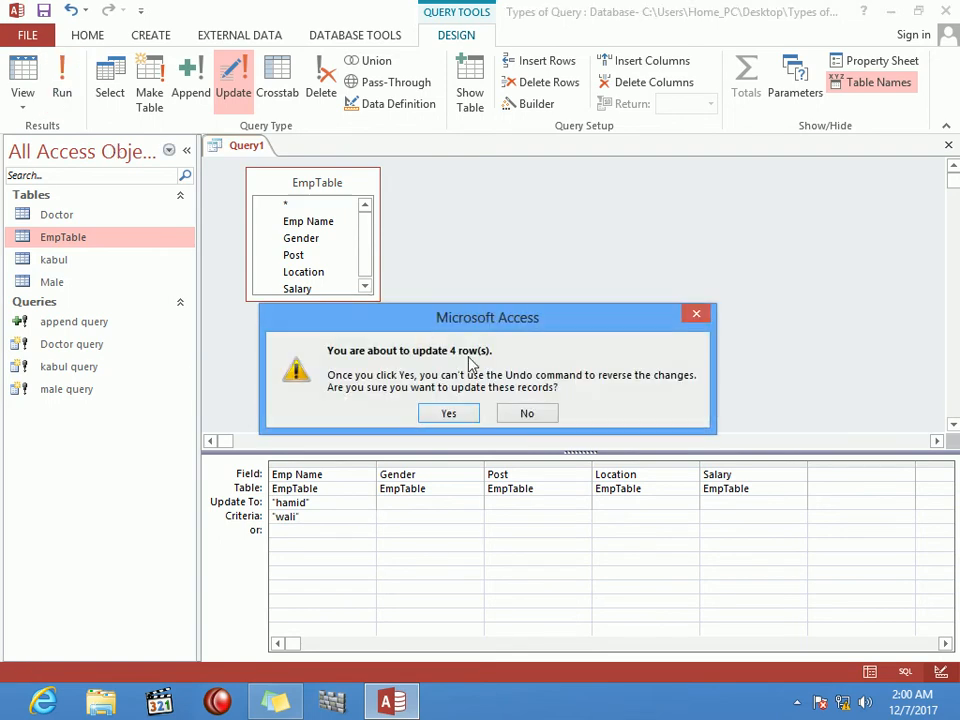
click(456, 420)
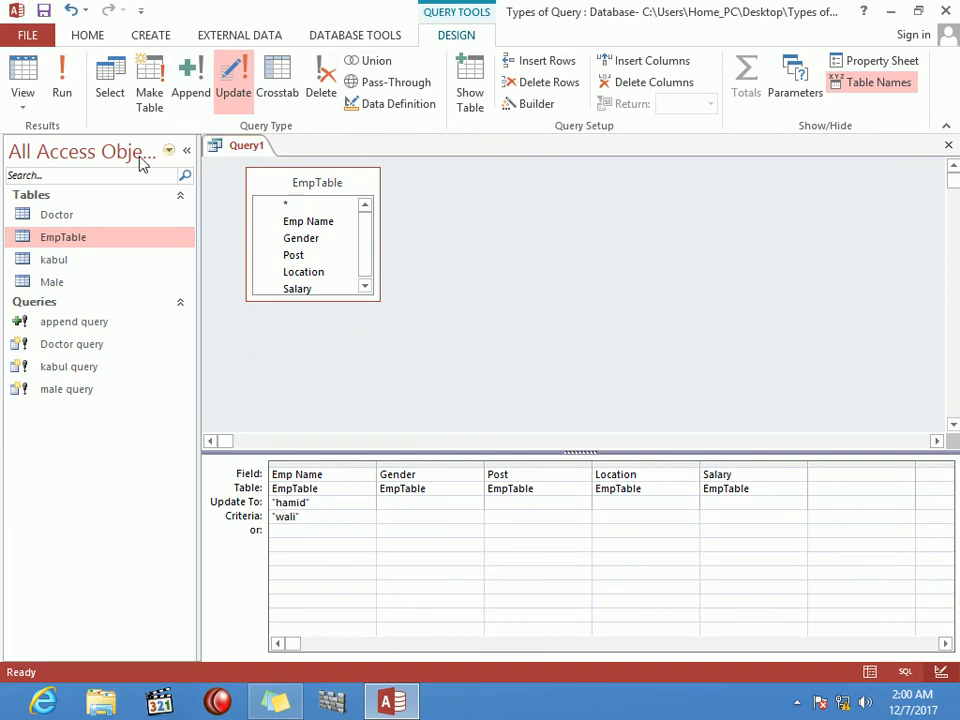
Step: Close the query and save it as 'updat query 1'
key(ctrl+w)
key(Return)
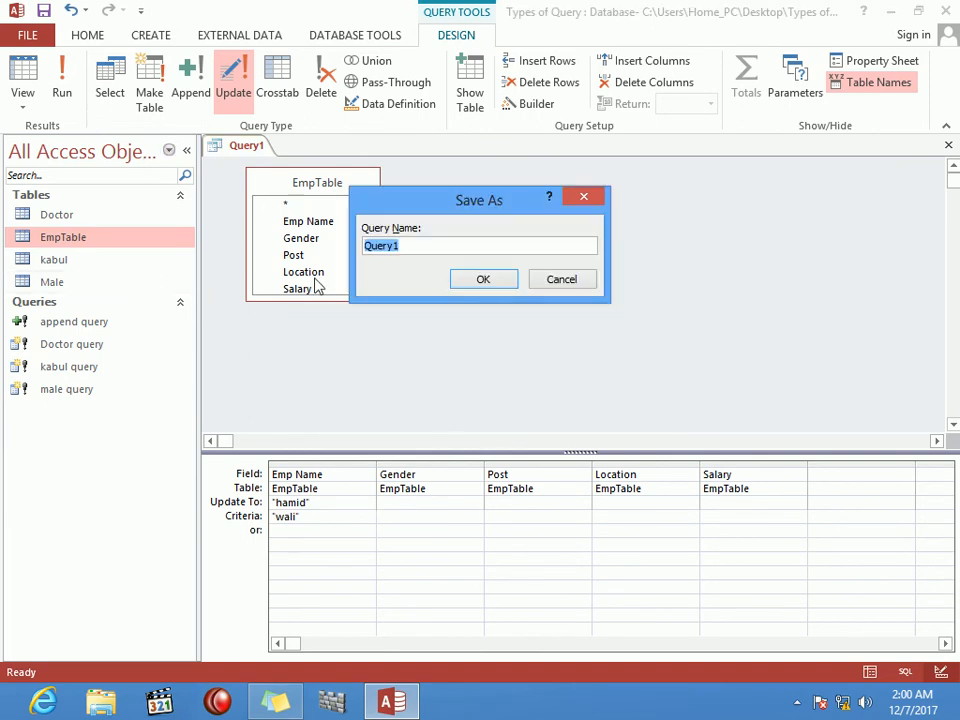
text(updat query 1)
key(Return)
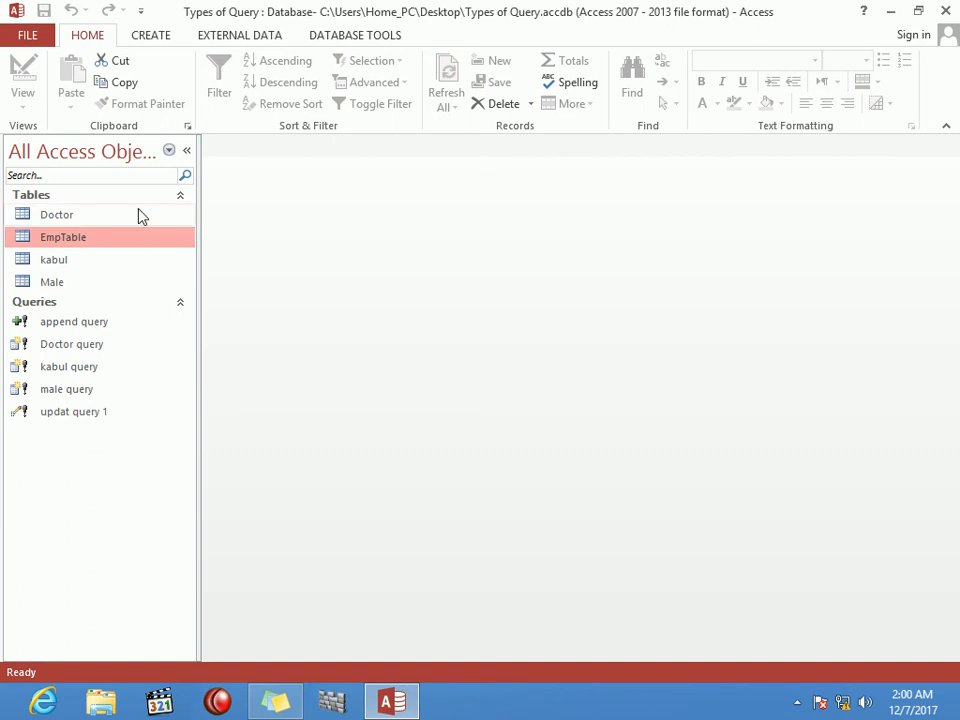
double_click(66, 240)
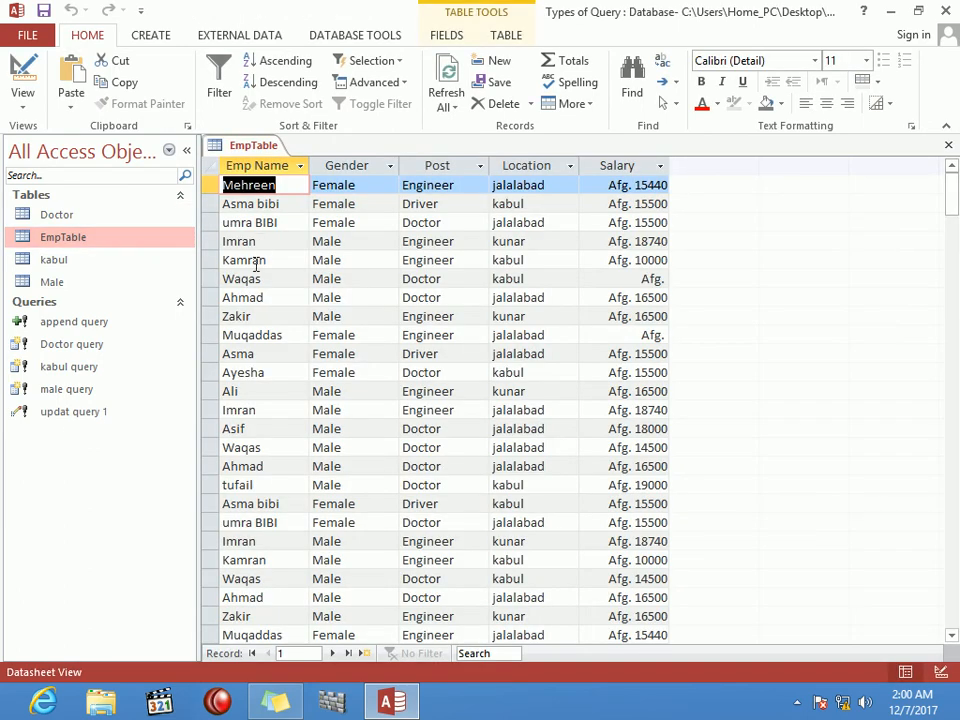
click(257, 410)
key(Down)
key(Down)
key(Down)
key(Down)
key(Down)
key(Down)
key(Down)
key(Down)
key(Down)
key(Down)
key(Down)
key(Down)
key(Down)
key(Down)
key(Down)
key(Down)
key(Down)
key(Down)
key(Down)
key(Down)
key(Down)
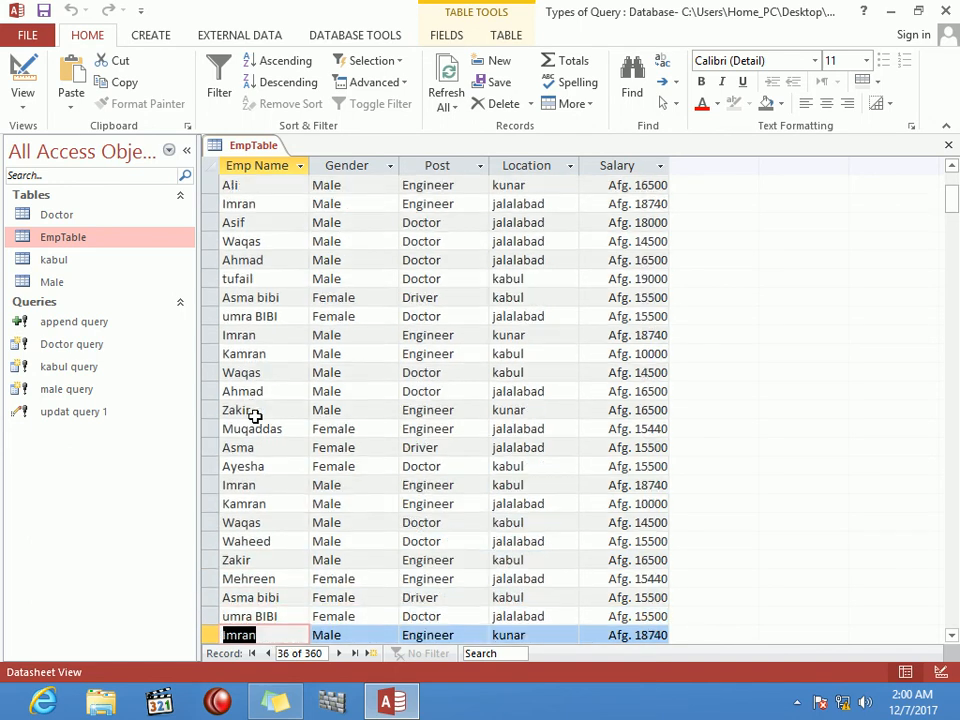
key(Down)
key(Down)
key(Down)
key(Down)
key(Down)
key(Down)
key(Down)
key(Down)
key(Down)
key(Down)
key(Down)
key(Down)
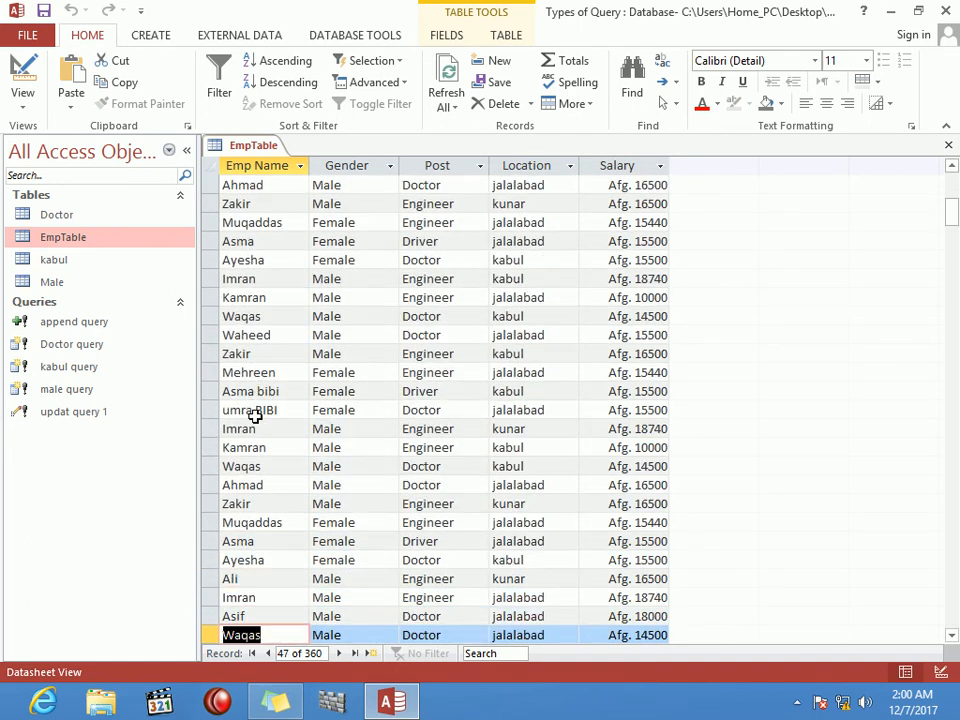
key(Down)
key(Down)
key(Down)
key(Down)
key(Down)
key(Down)
key(Down)
key(Down)
key(Down)
key(Down)
key(Down)
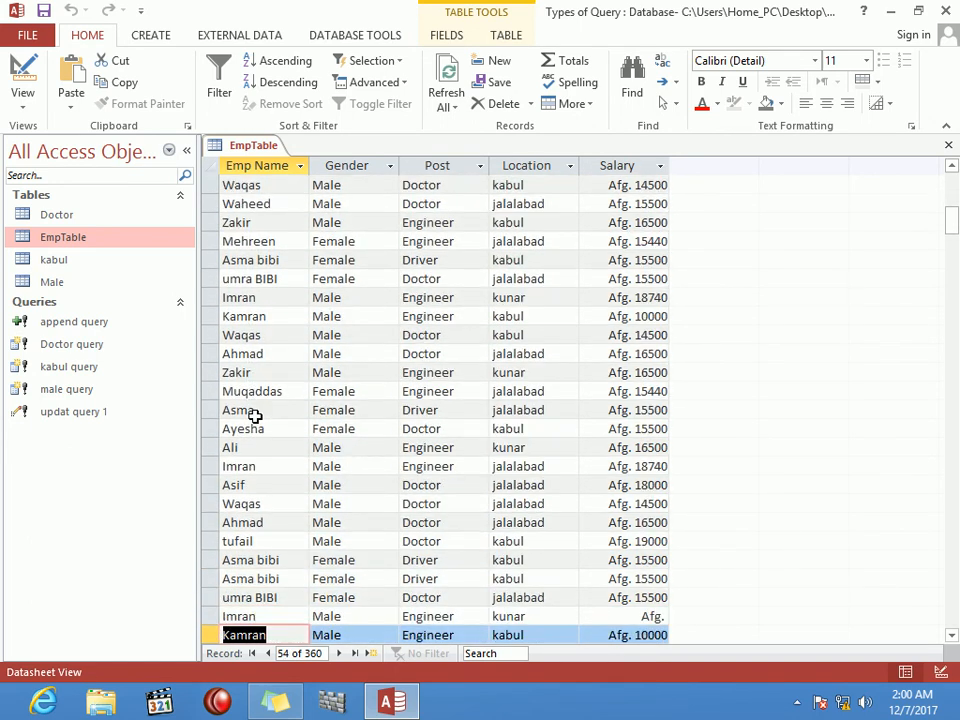
key(Down)
key(Down)
key(Down)
key(Down)
key(Down)
key(Down)
key(Down)
key(Down)
key(Down)
key(Down)
key(Down)
key(Down)
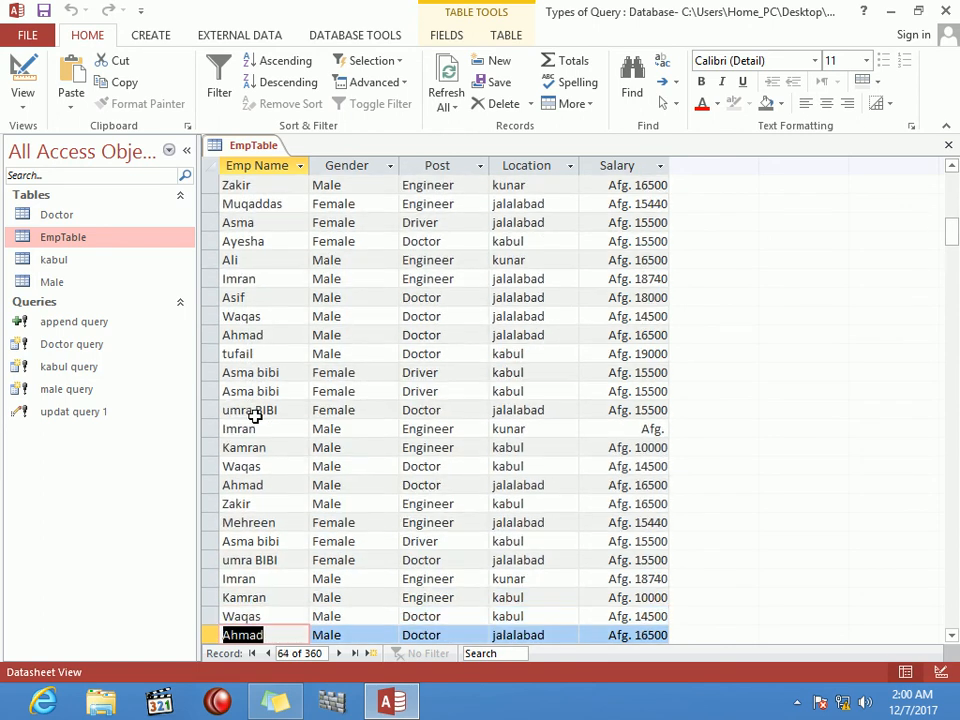
key(Down)
key(Down)
key(Down)
key(Down)
key(Down)
key(Down)
key(Down)
key(Down)
key(Down)
key(Down)
key(Down)
key(Down)
key(Down)
key(Down)
key(Down)
key(Down)
key(Down)
key(Down)
key(Down)
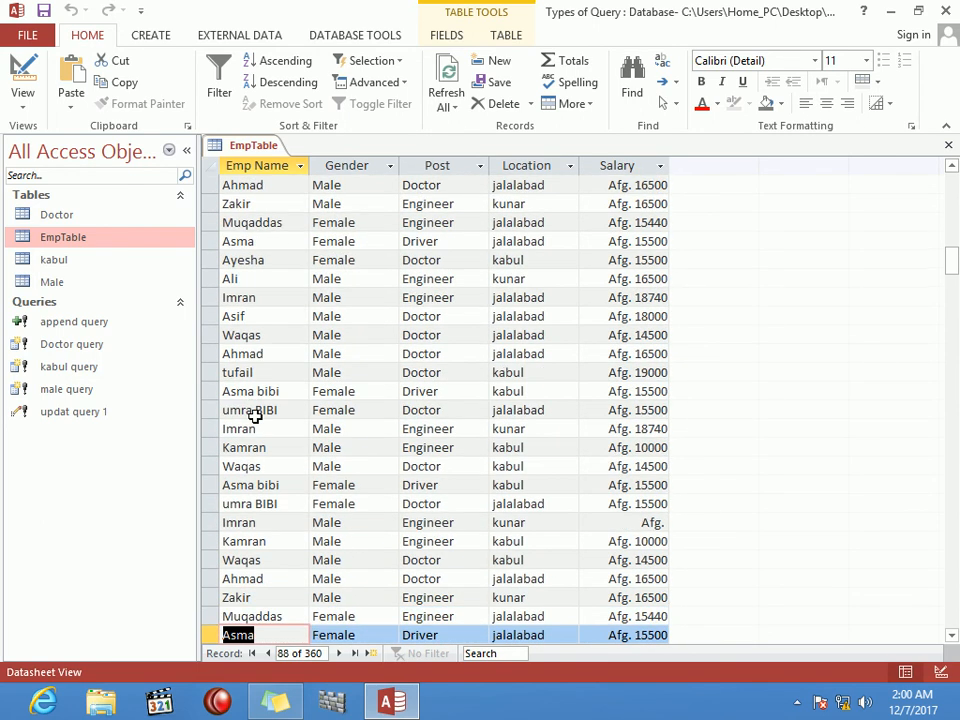
key(Down)
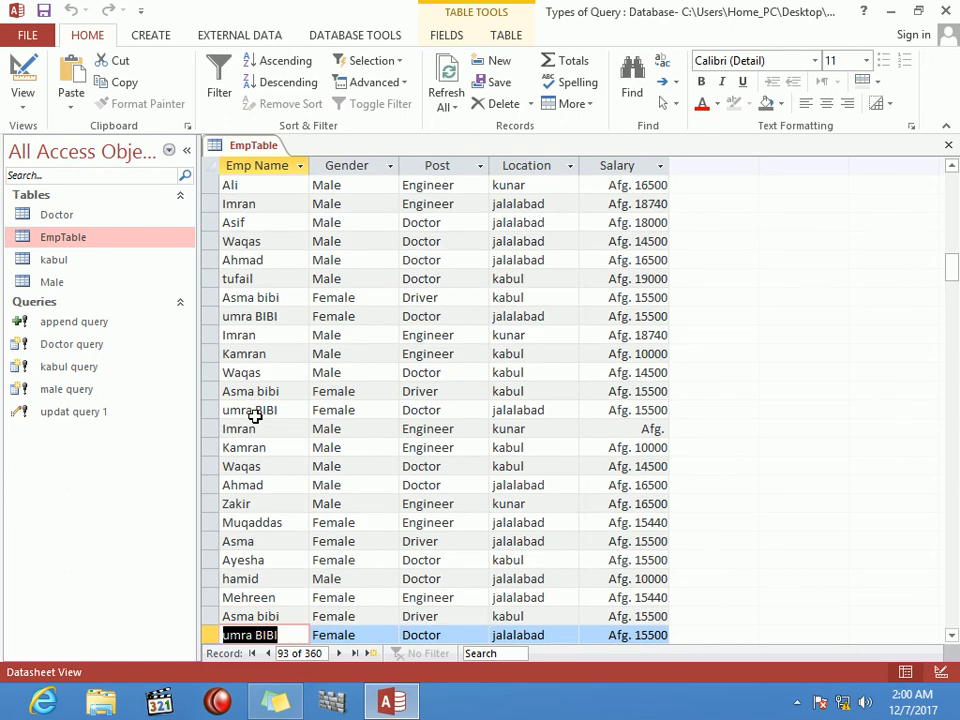
text(h)
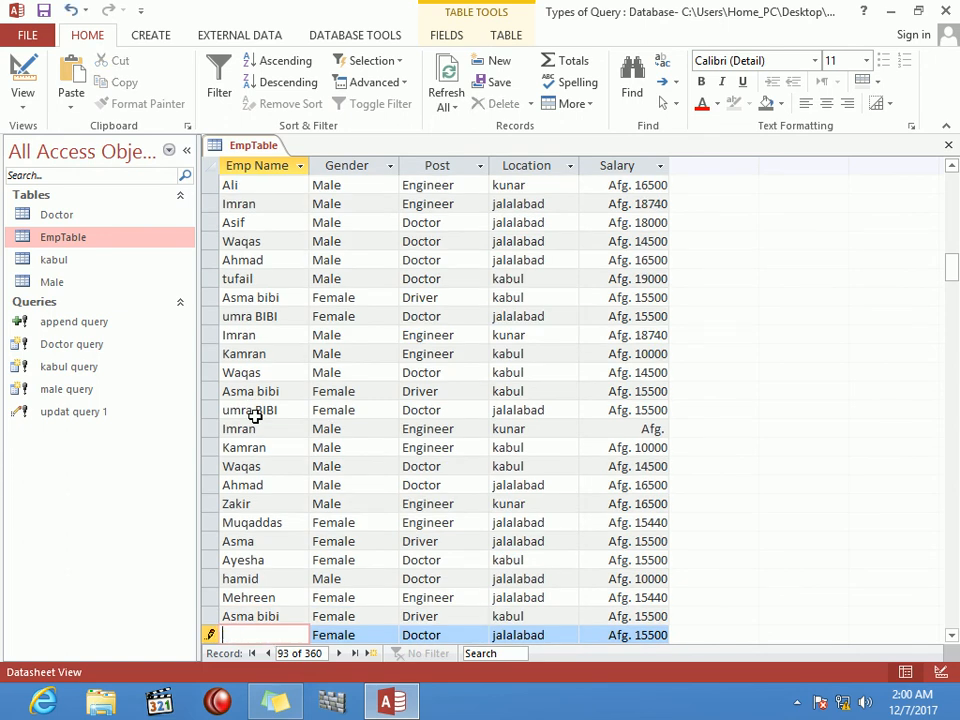
click(274, 578)
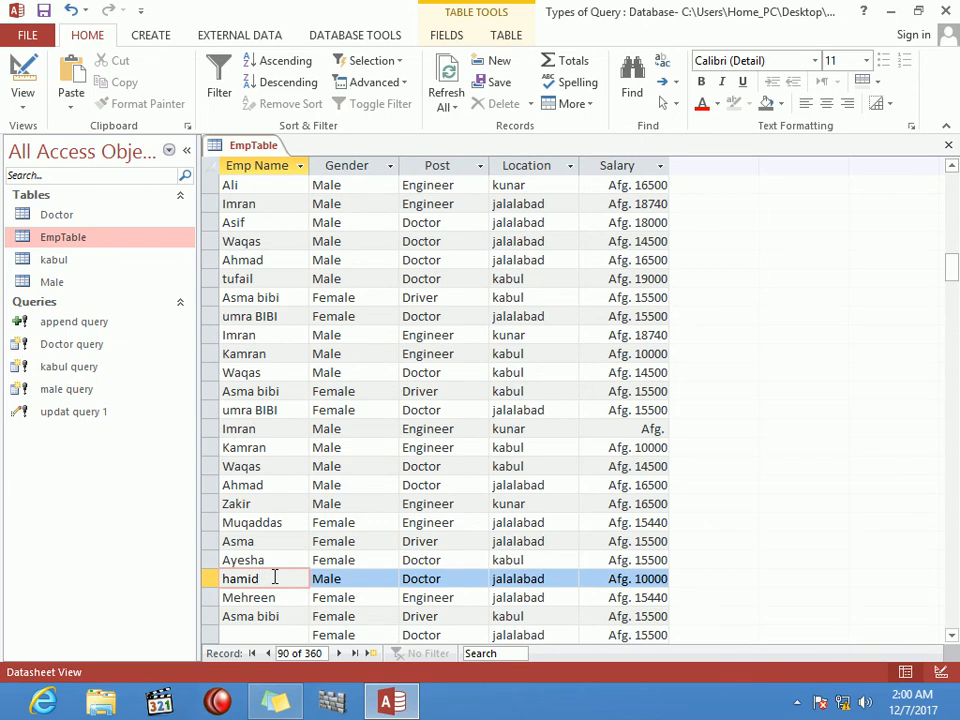
key(ctrl+w)
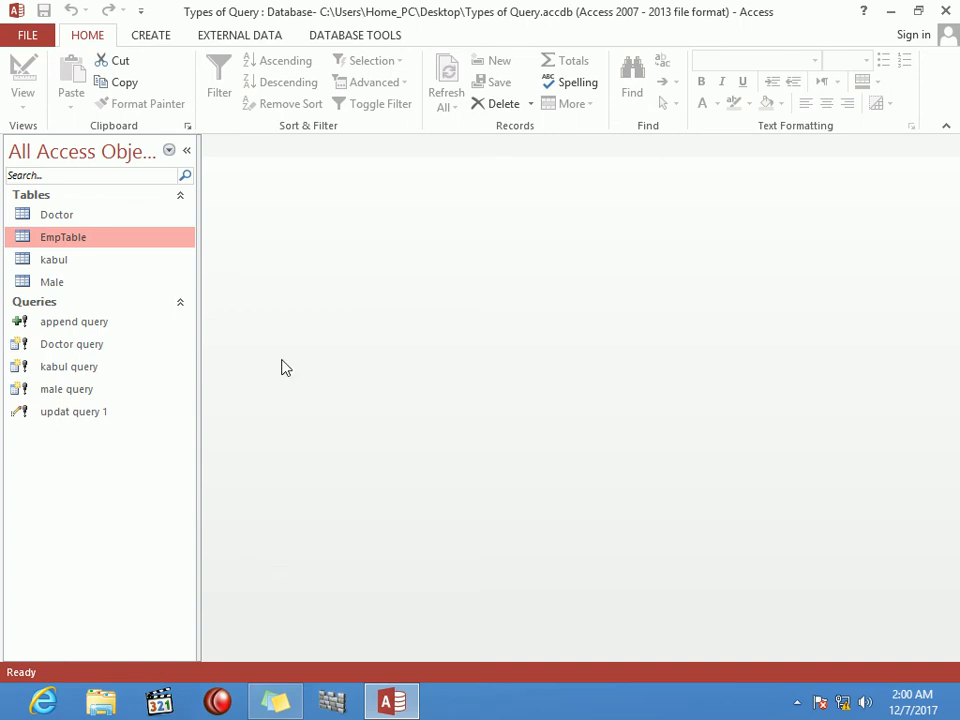
Step: Create a new query design on EmpTable with its five fields, Emp Name through Salary, in the grid
click(155, 34)
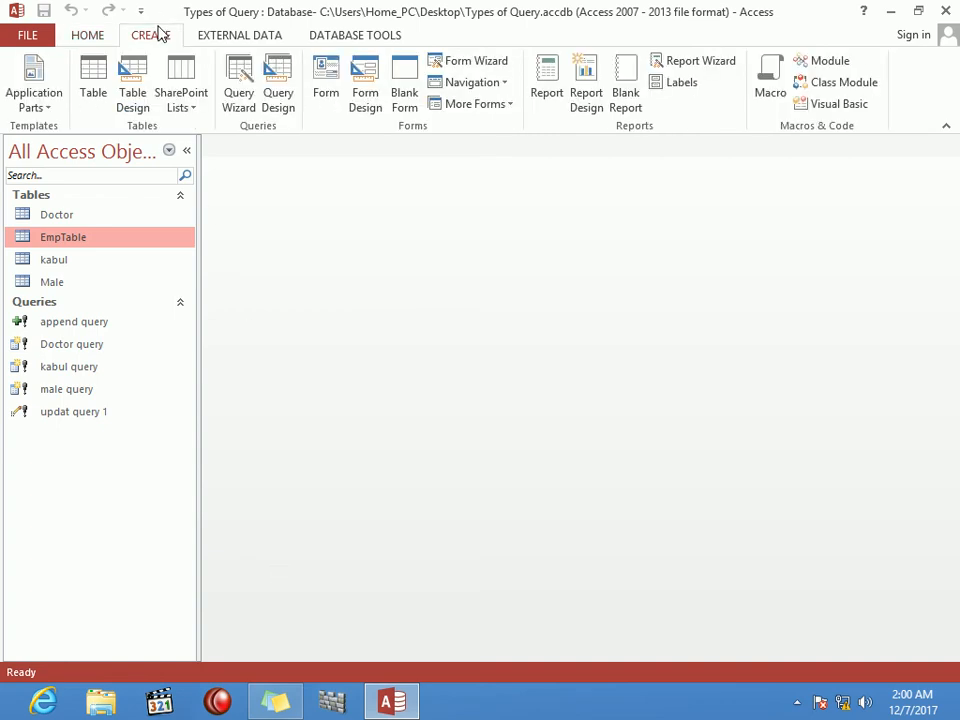
click(278, 85)
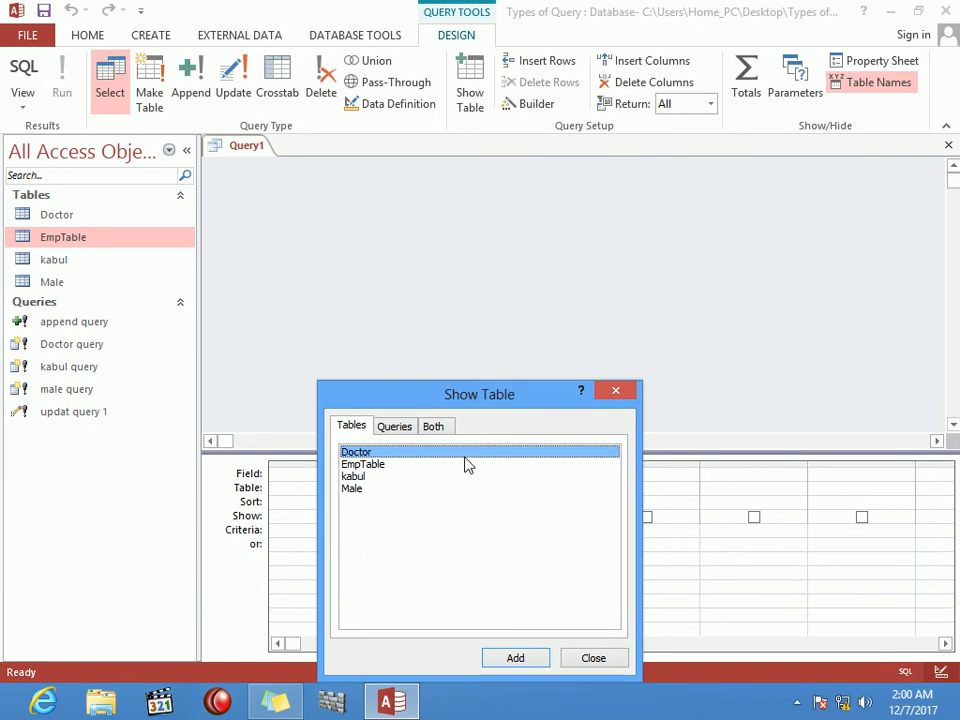
click(386, 466)
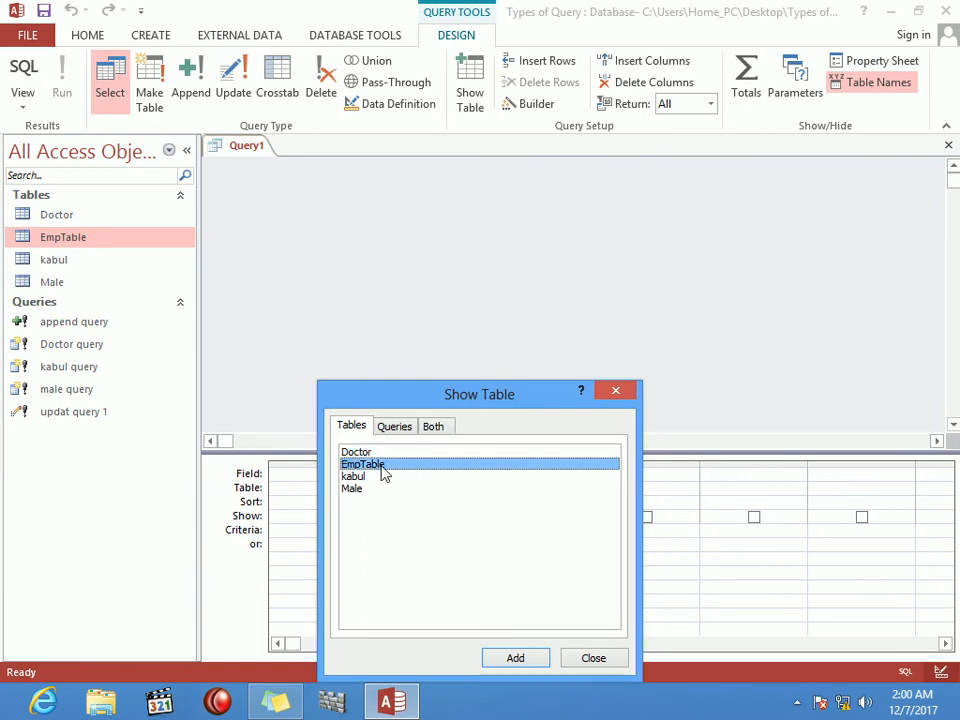
click(535, 660)
click(617, 664)
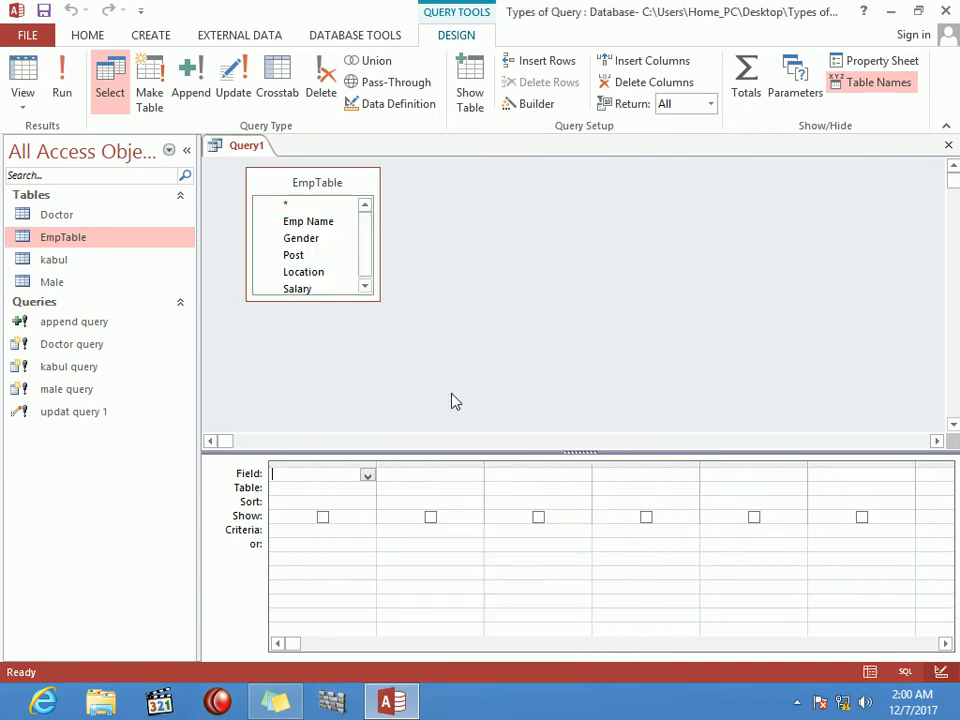
double_click(313, 183)
drag(320, 243, 339, 486)
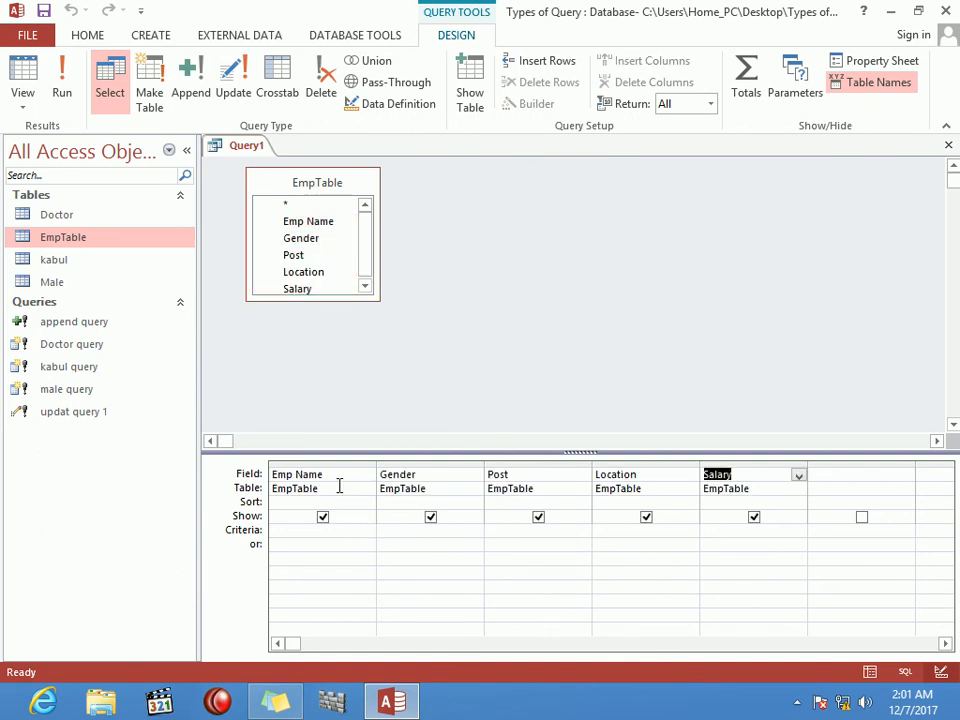
click(651, 538)
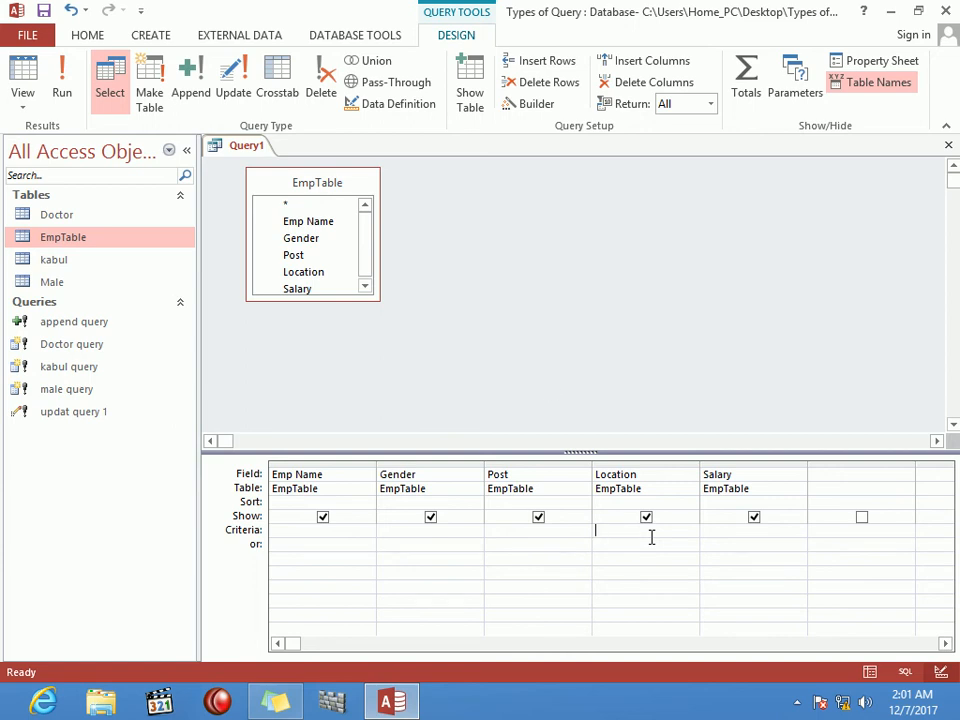
Step: Make it an update query with 'kunar' and 'kabul' under Location, then test-run it and dismiss the error
click(236, 80)
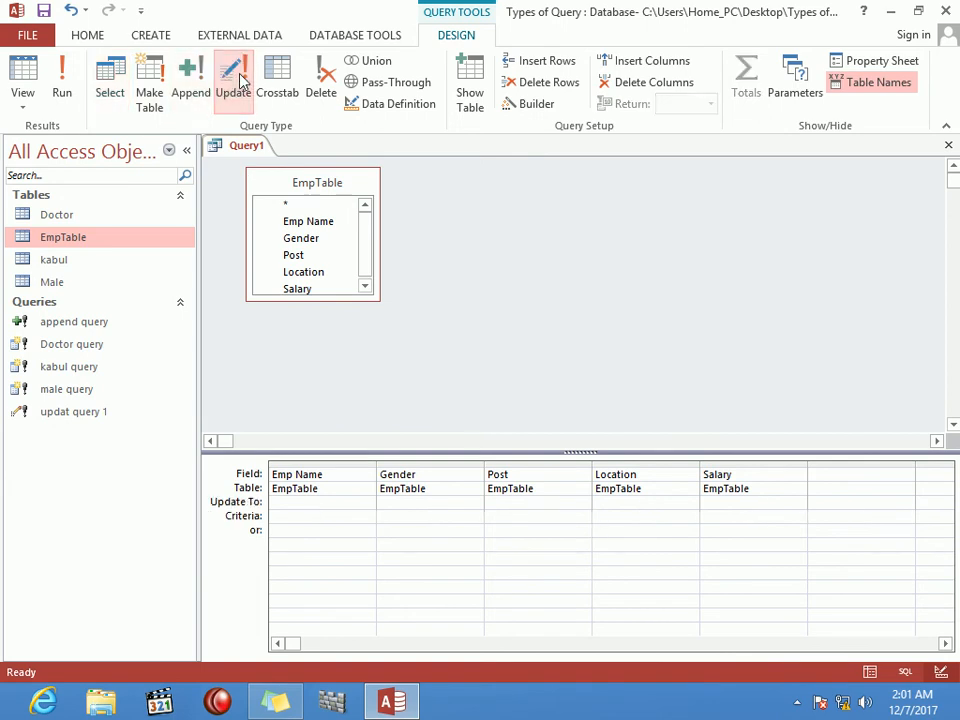
text(kunar)
click(640, 531)
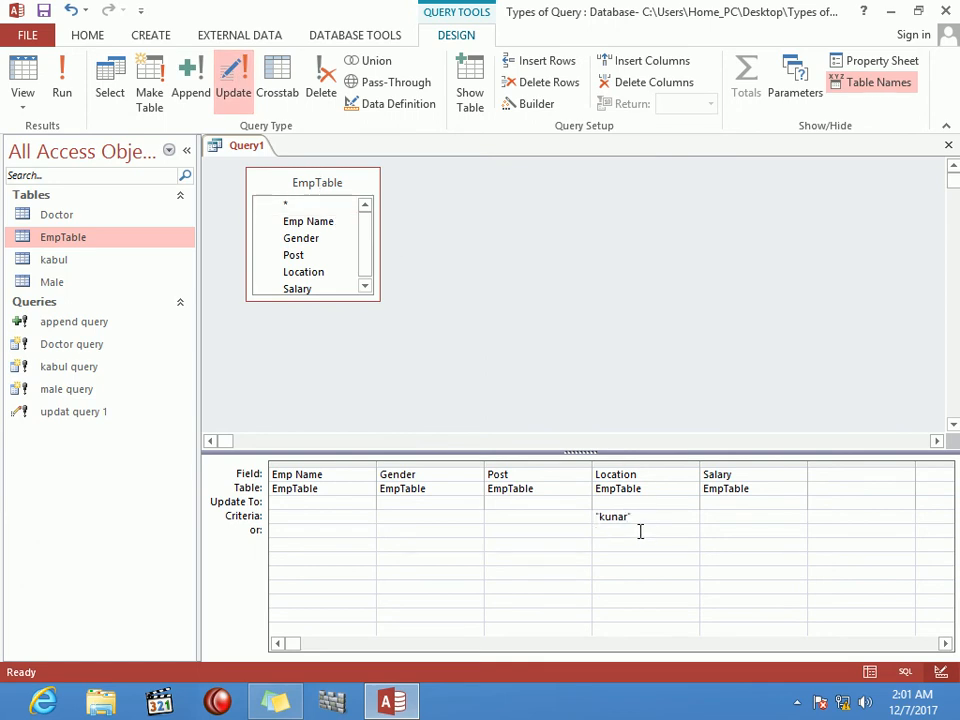
text(kabul)
key(Return)
click(62, 80)
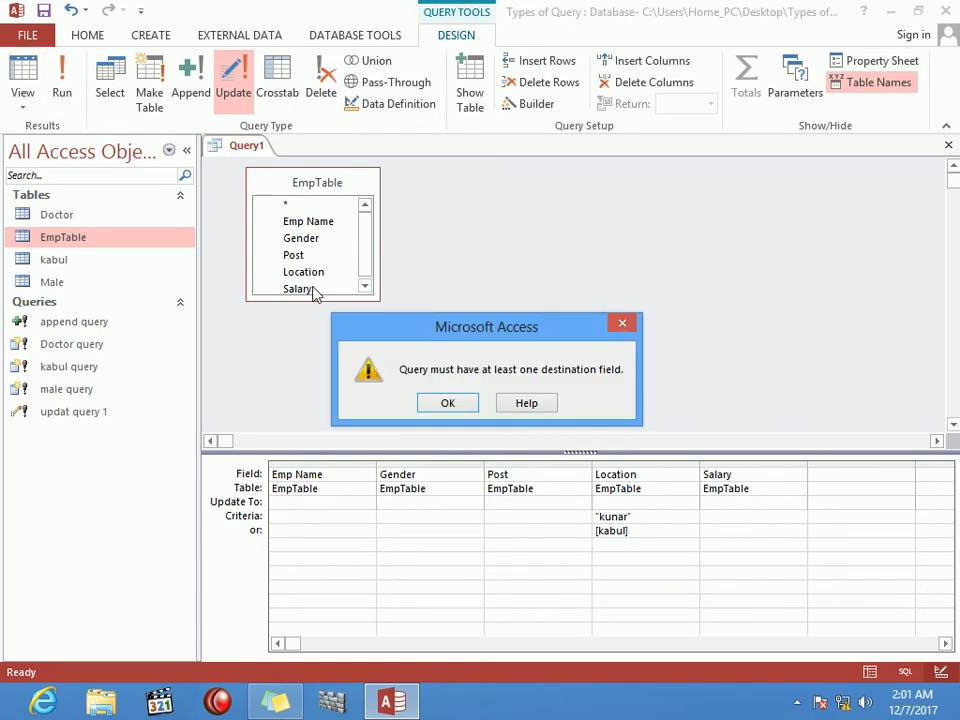
click(448, 403)
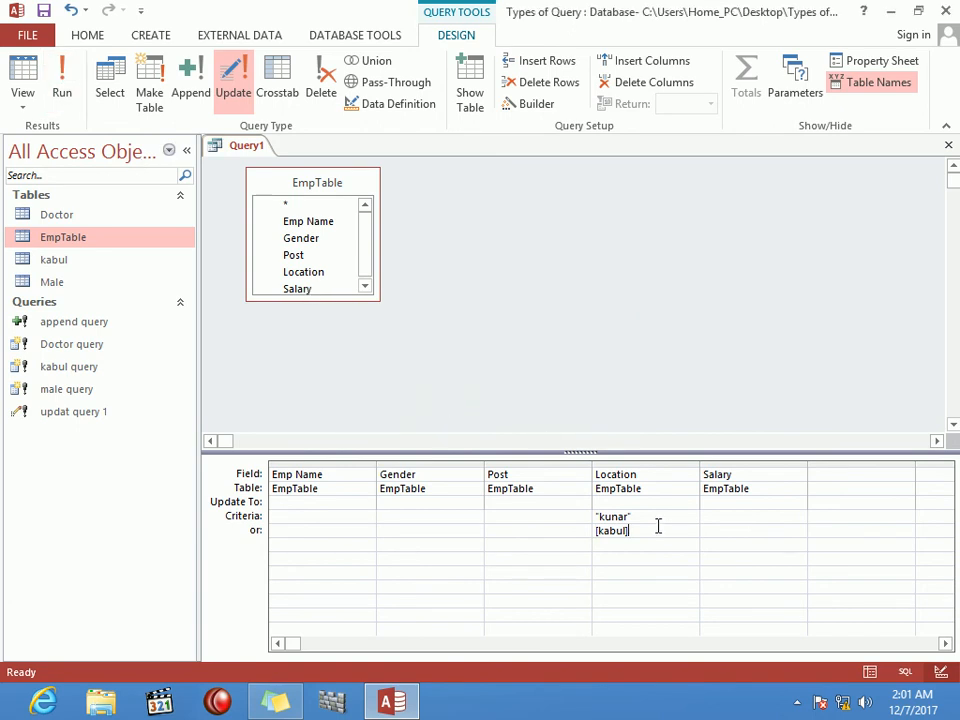
Step: Re-enter 'kunar' as Location's Update To and [kabul] as the criterion, then run the query
key(BackSpace)
key(BackSpace)
key(BackSpace)
key(BackSpace)
key(BackSpace)
key(BackSpace)
key(BackSpace)
key(BackSpace)
key(BackSpace)
key(BackSpace)
key(BackSpace)
key(BackSpace)
key(BackSpace)
text(kuna)
click(638, 514)
text(kabul)
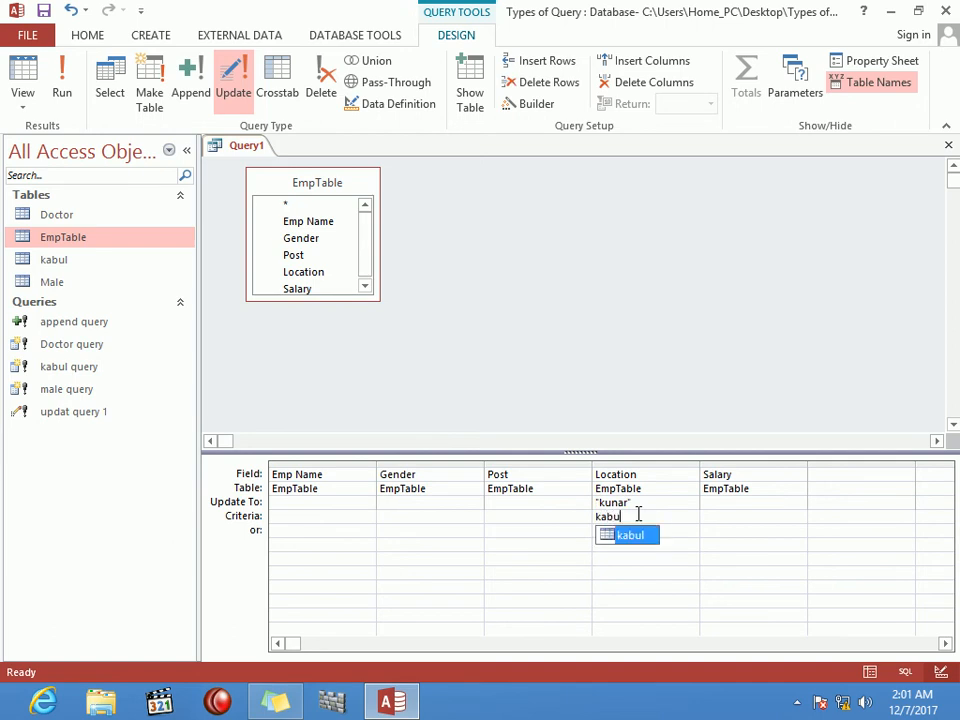
key(Return)
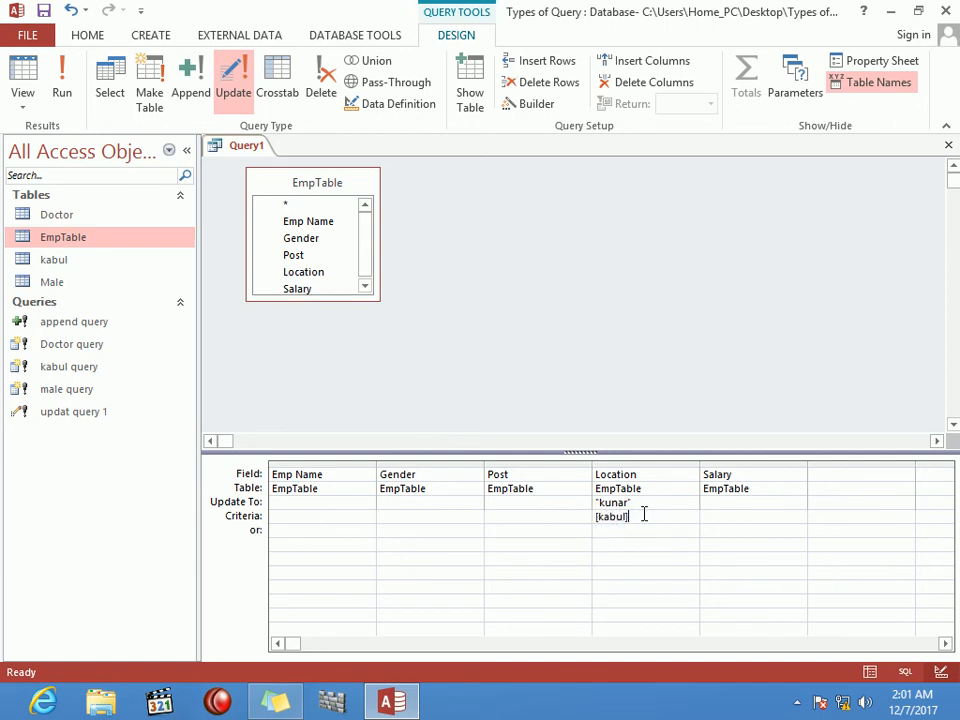
click(61, 90)
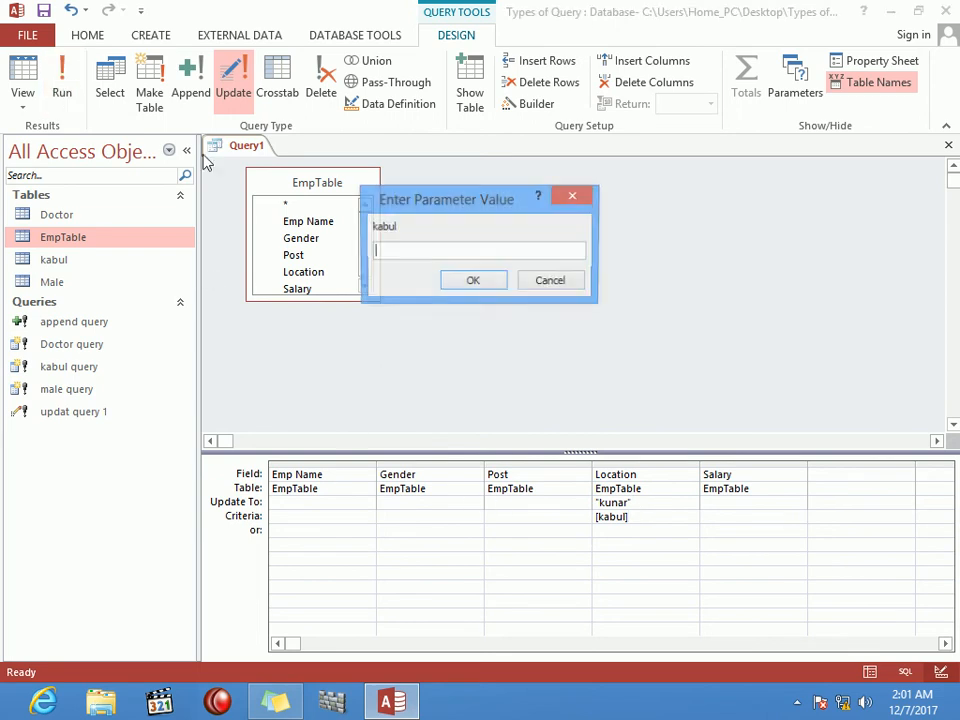
click(473, 284)
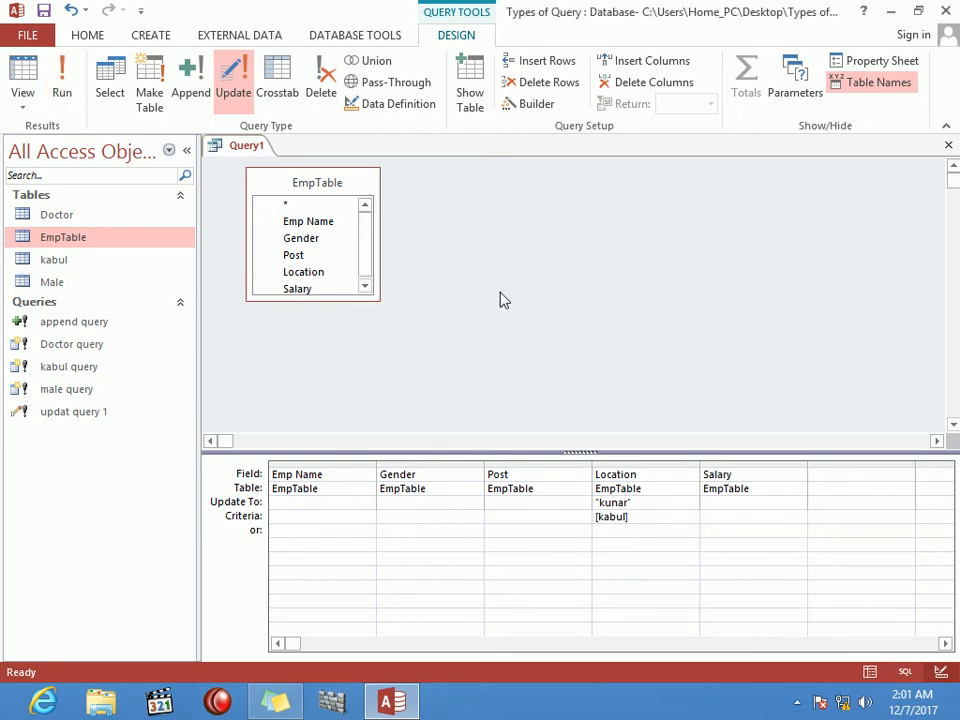
Step: Change the Location criterion to 'jalalabad' and run the update, confirming 164 rows
key(BackSpace)
key(BackSpace)
key(BackSpace)
key(BackSpace)
key(BackSpace)
key(BackSpace)
text(jalalabad)
key(Tab)
click(62, 88)
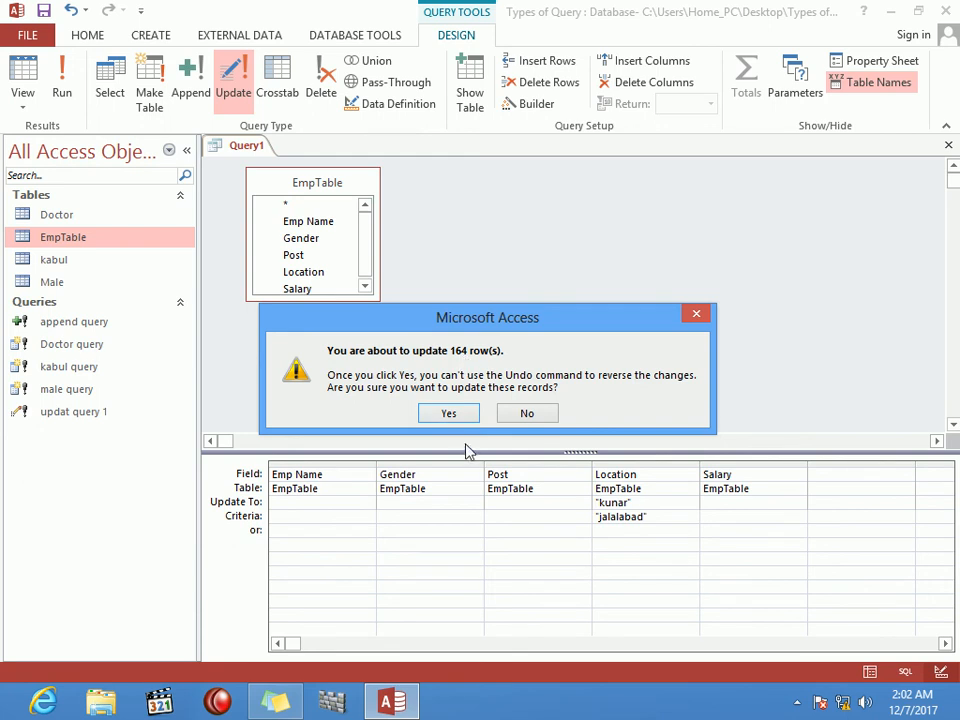
click(450, 414)
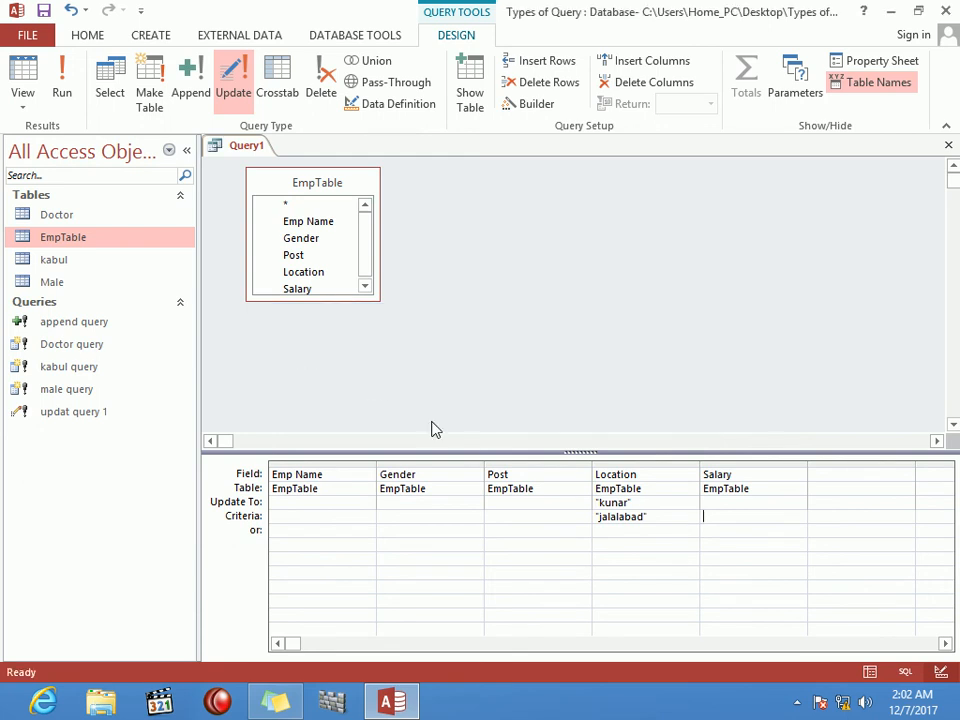
Step: Close the query and save it as 'update 2'
key(ctrl+w)
key(Return)
text(update 2)
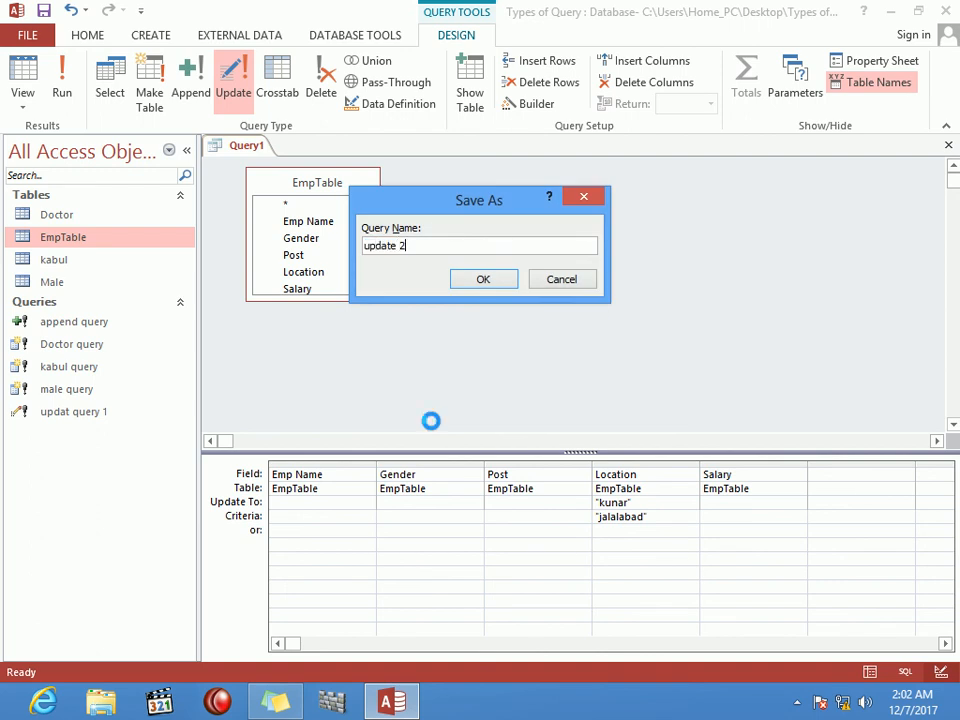
key(Return)
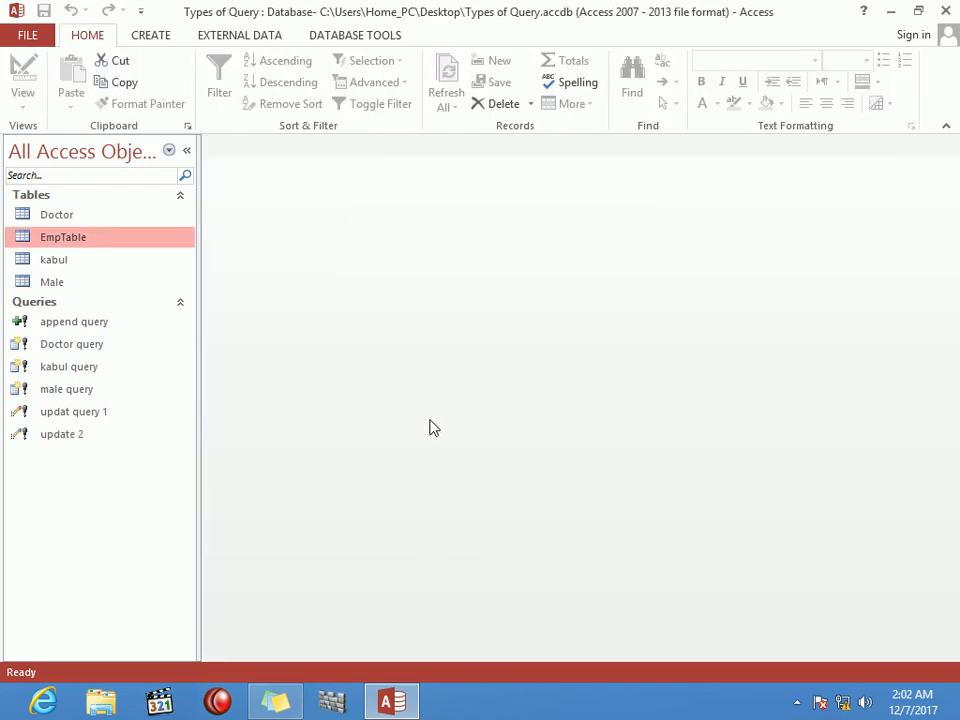
Step: Open EmpTable's datasheet and inspect the updated Location values of the second and third records
double_click(79, 242)
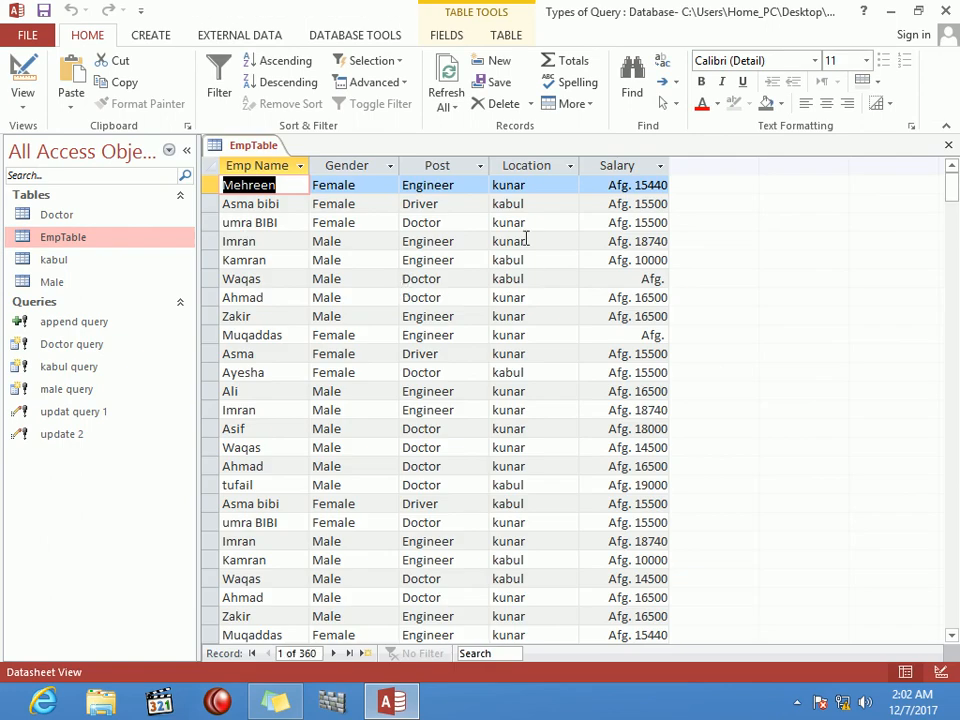
click(533, 206)
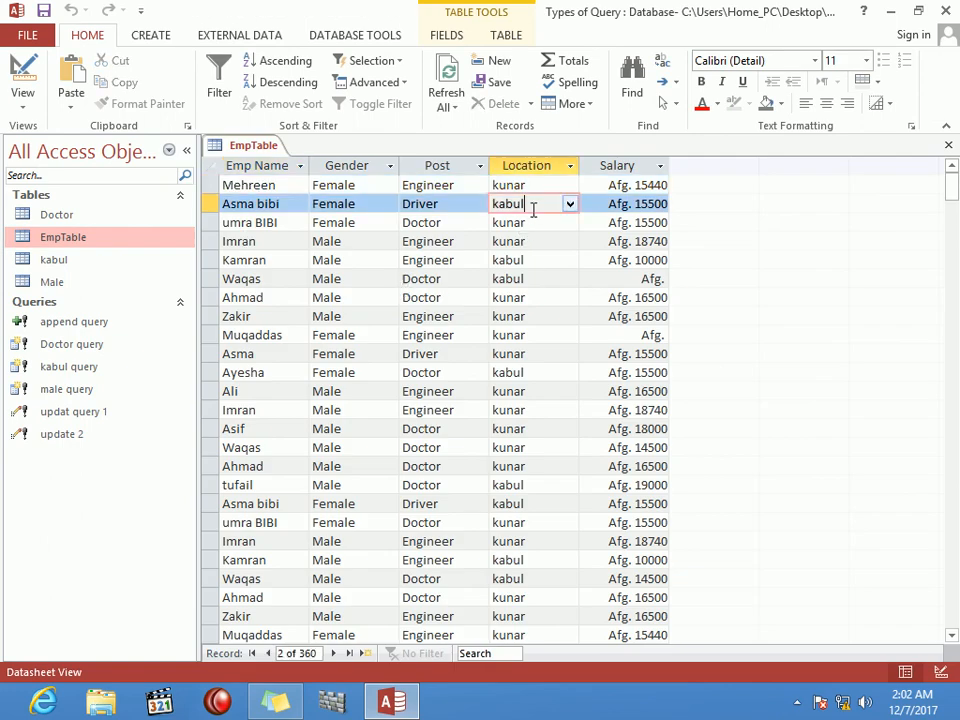
click(537, 224)
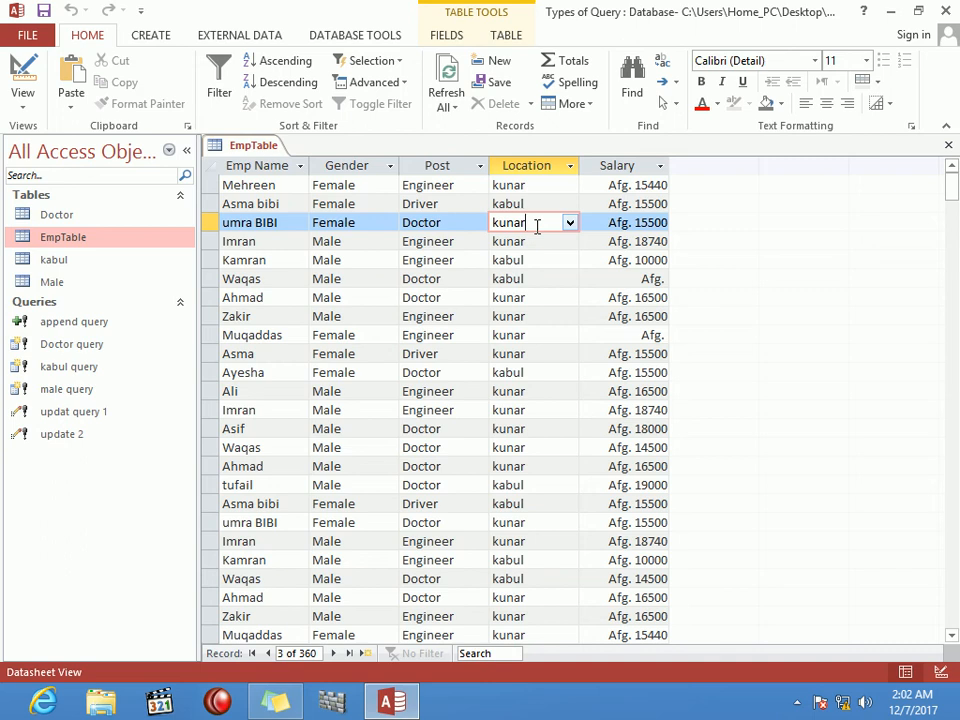
Step: Start a new table design with Short Text fields id, stdName and Pogram
click(152, 36)
click(133, 84)
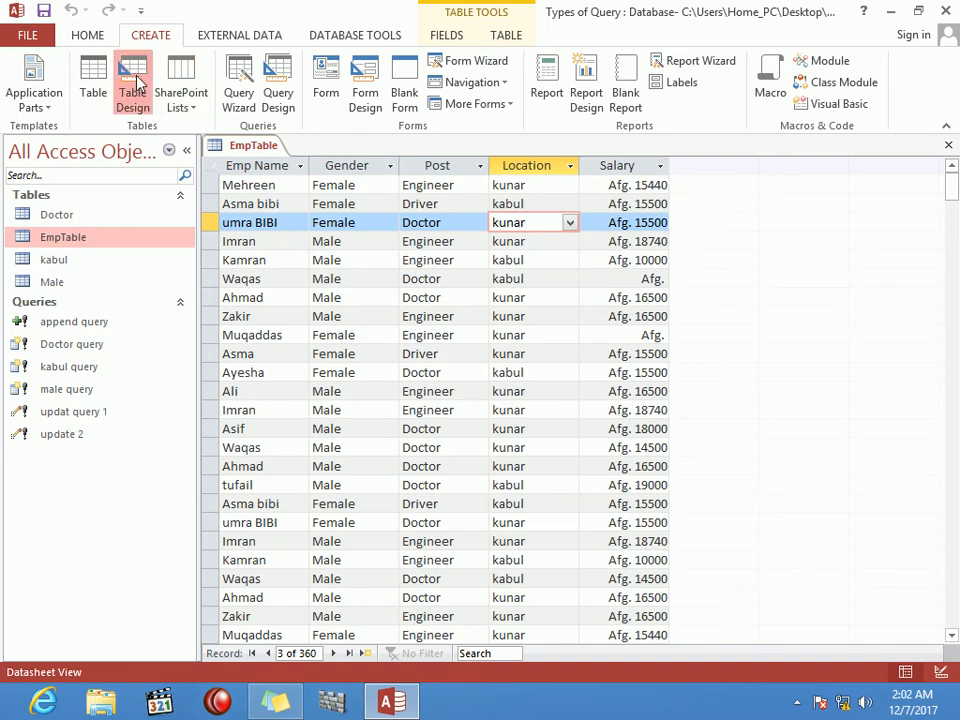
text(id)
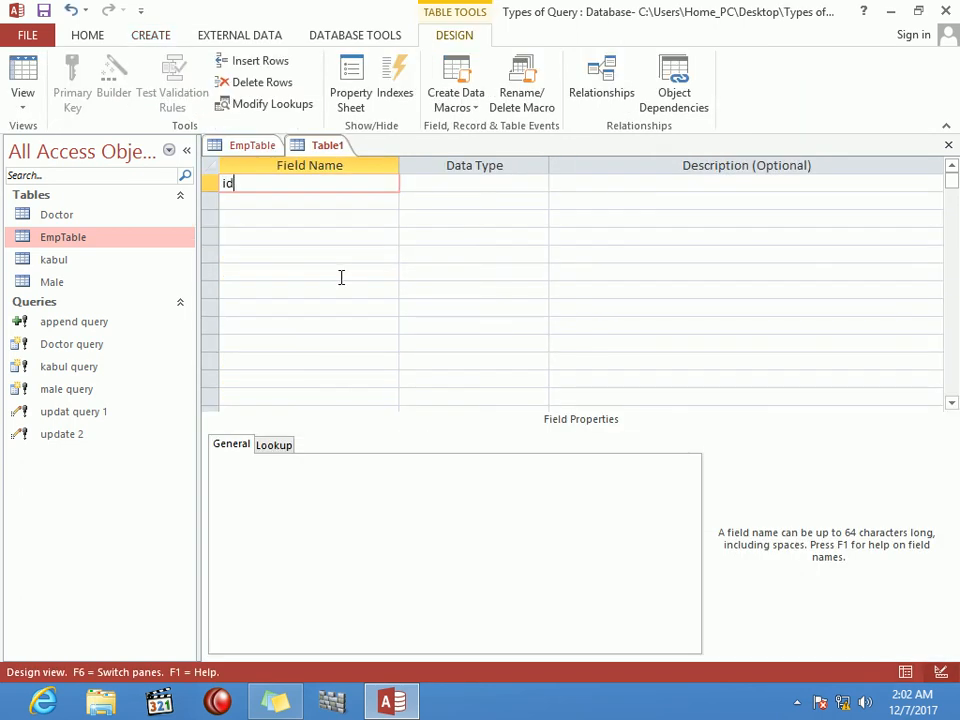
key(Return)
key(Return)
key(Return)
text(stdName)
key(Return)
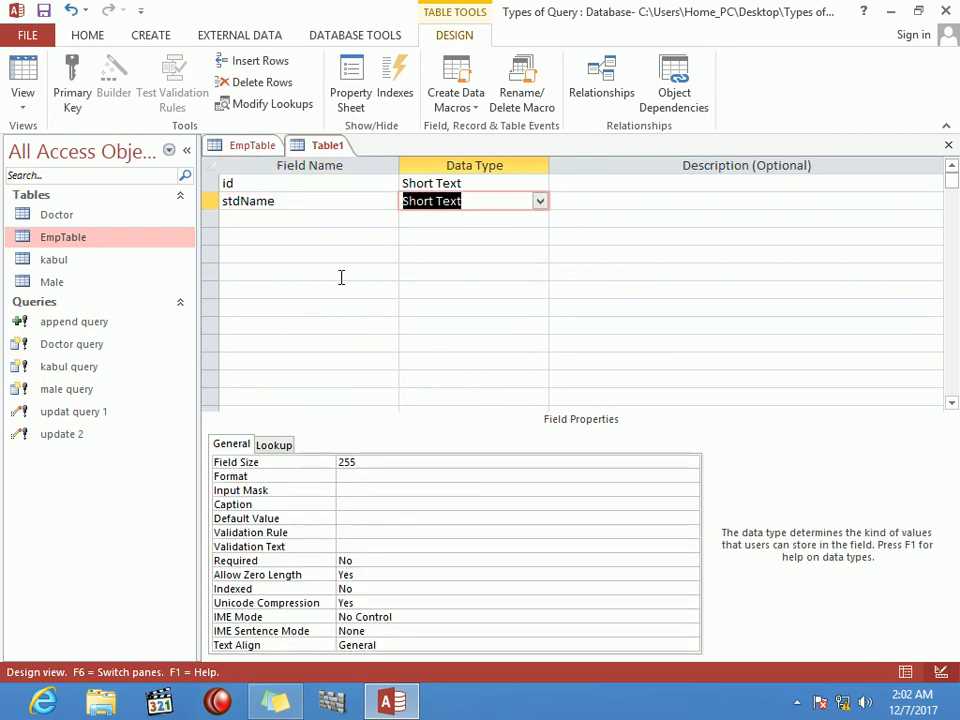
key(Return)
key(Return)
text(Pogram)
key(Return)
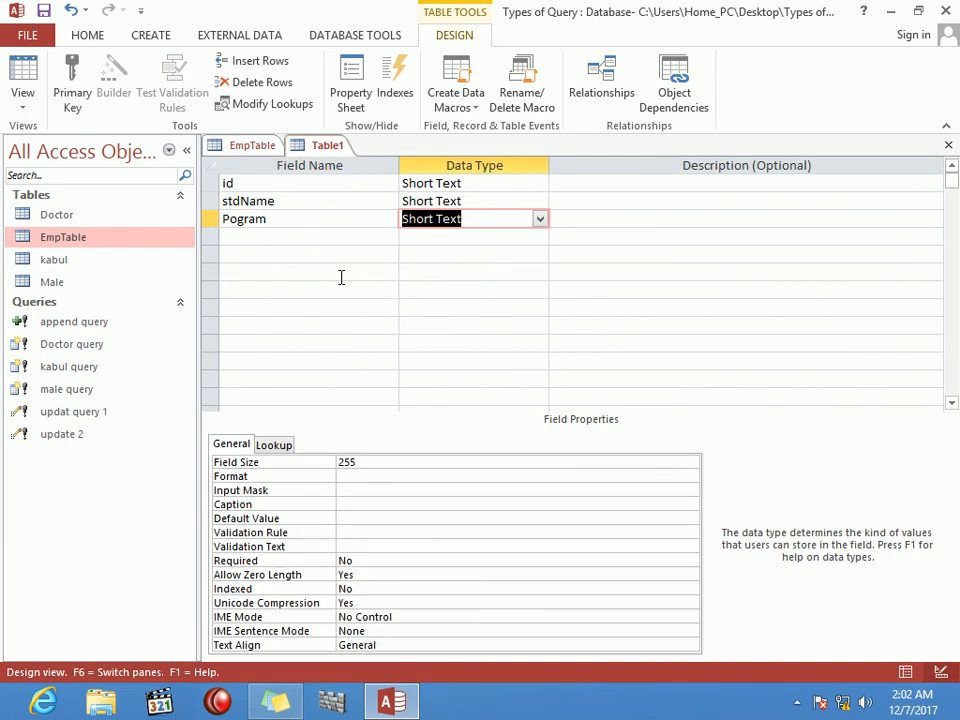
key(Return)
key(Return)
Step: Add Number fields Fee, advance and balance
text(Fee)
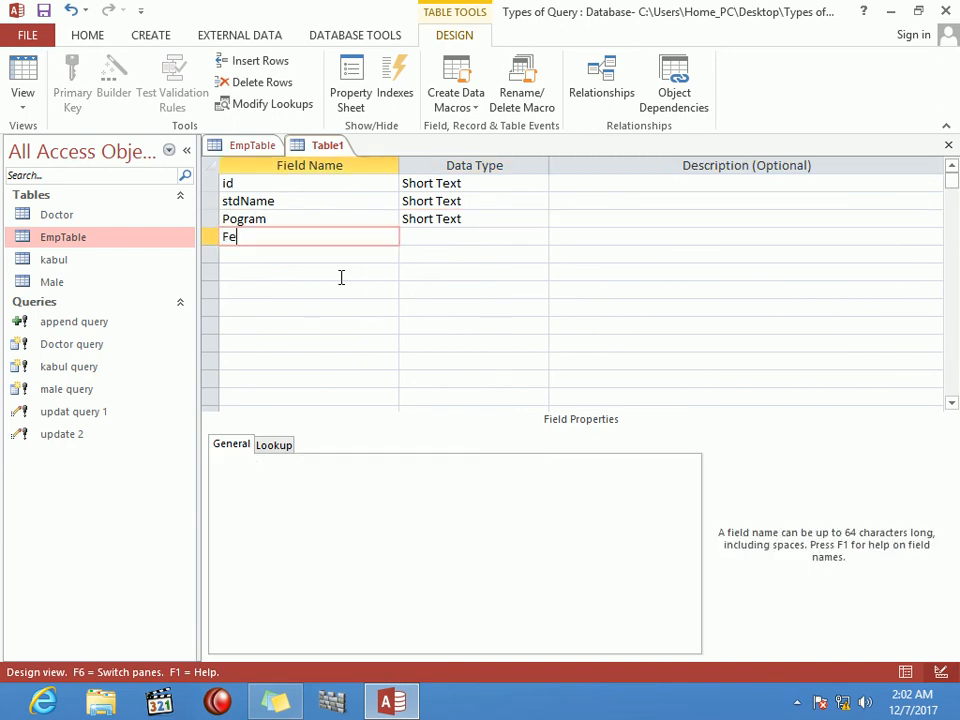
key(Return)
text(n)
key(Return)
key(Return)
text(advance)
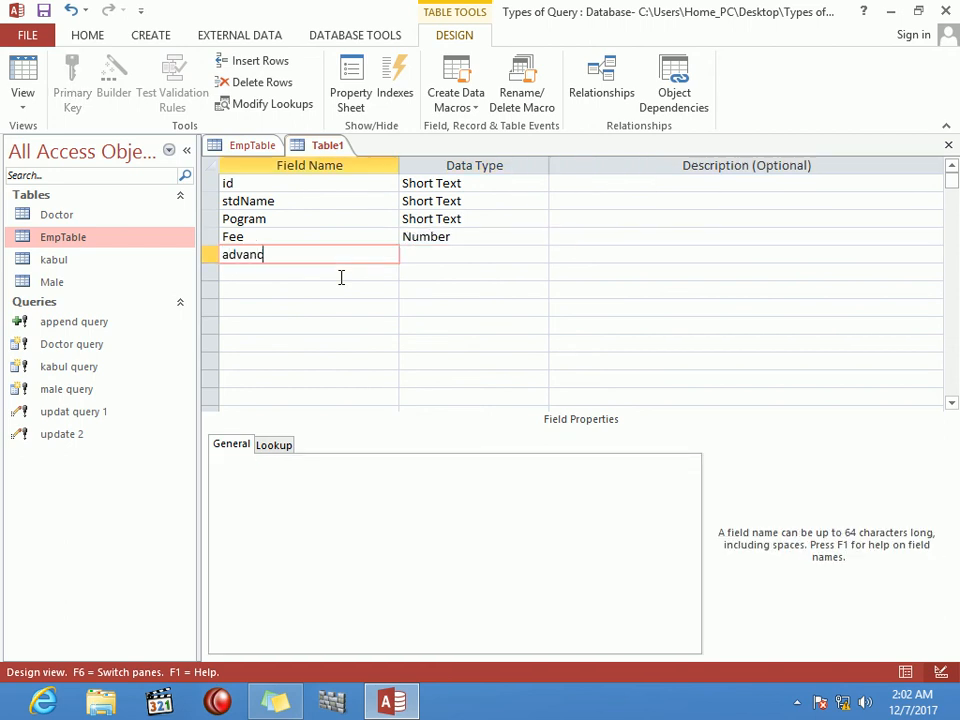
key(Return)
text(n)
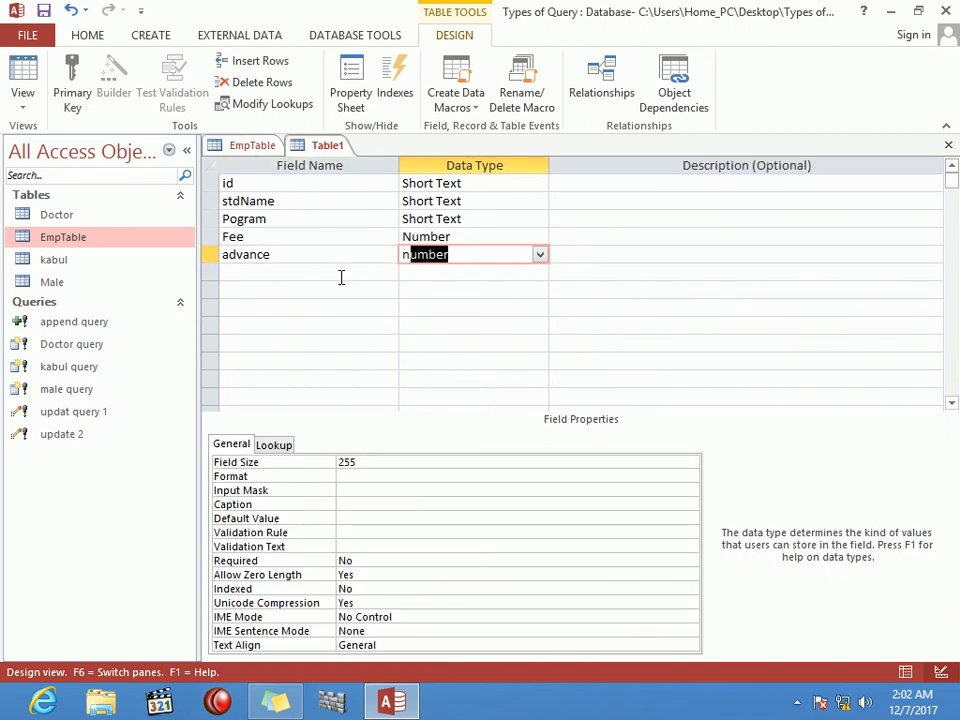
key(Return)
key(Return)
text(balance)
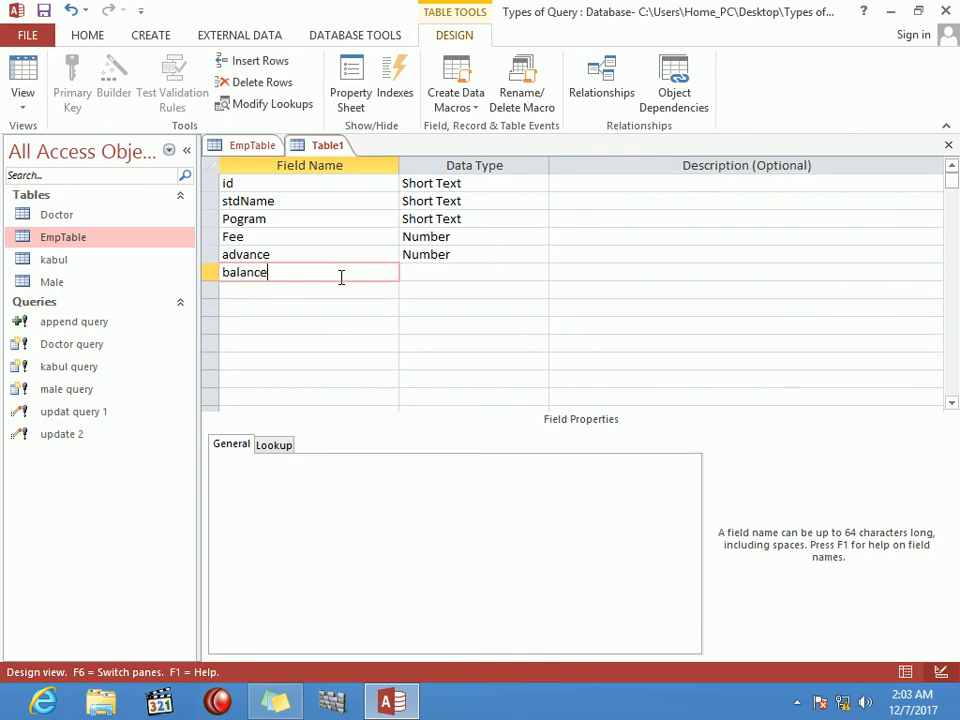
key(Return)
text(number)
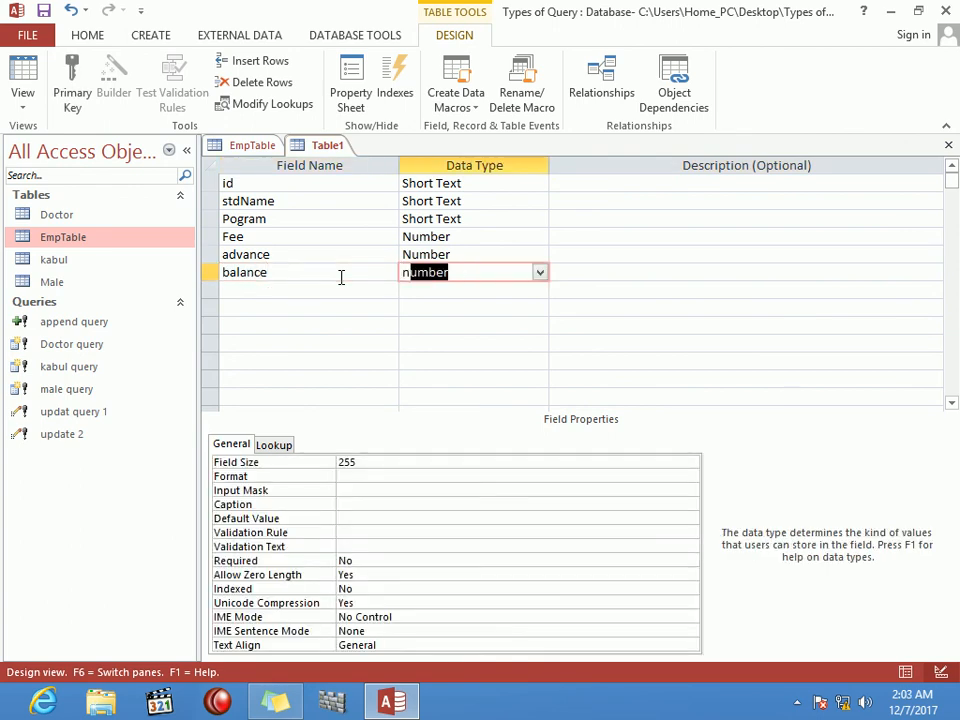
Step: Save the table as 'fee record', accepting the added primary key
key(ctrl+w)
key(Return)
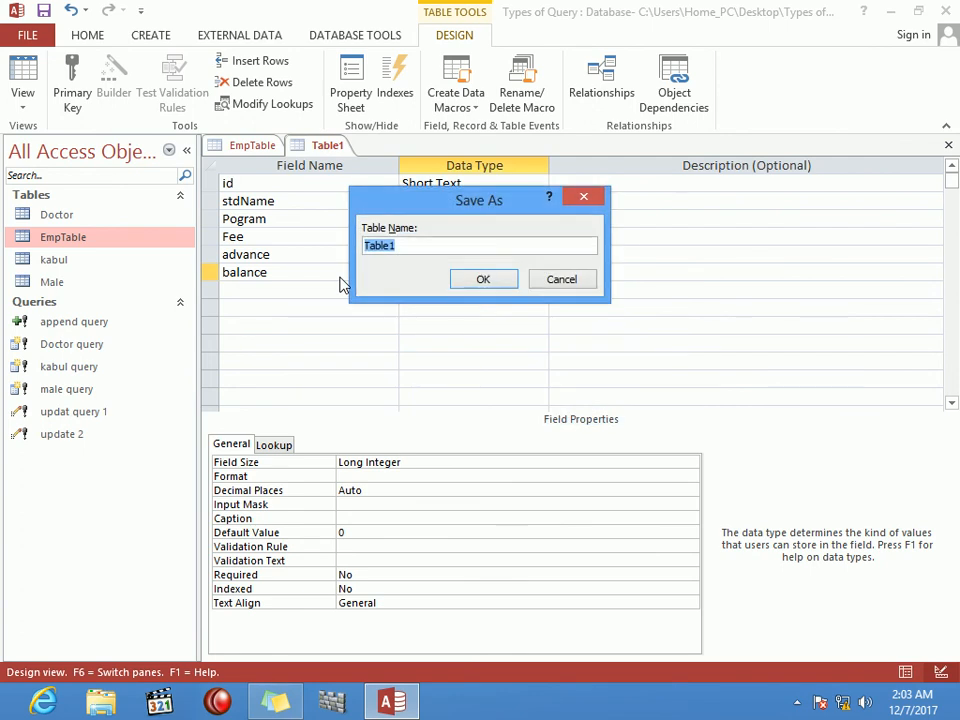
text(fee record)
key(Return)
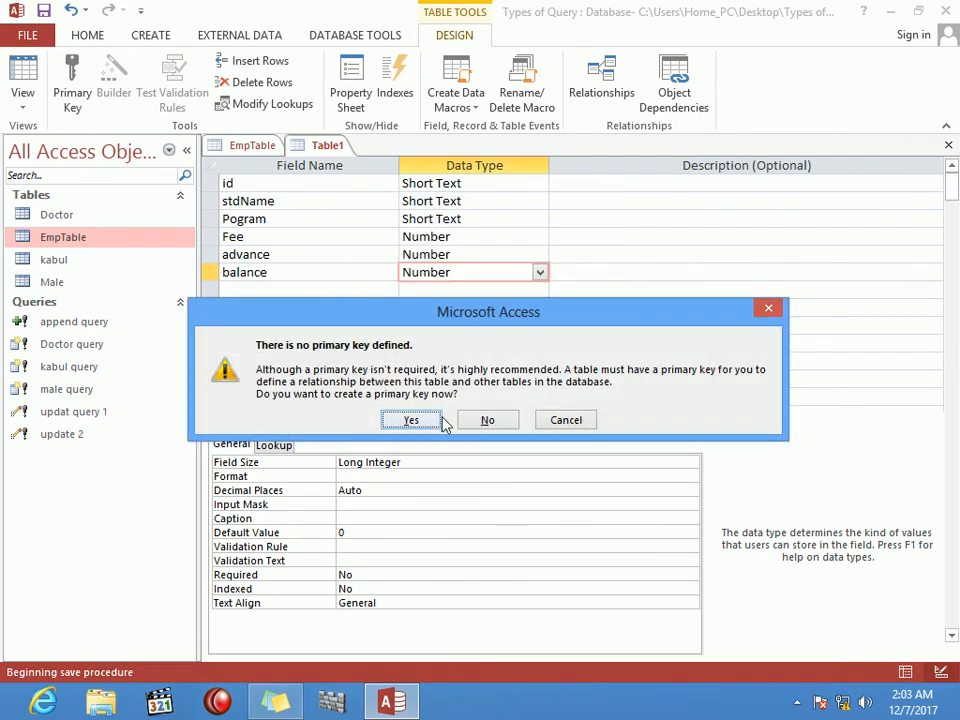
click(411, 420)
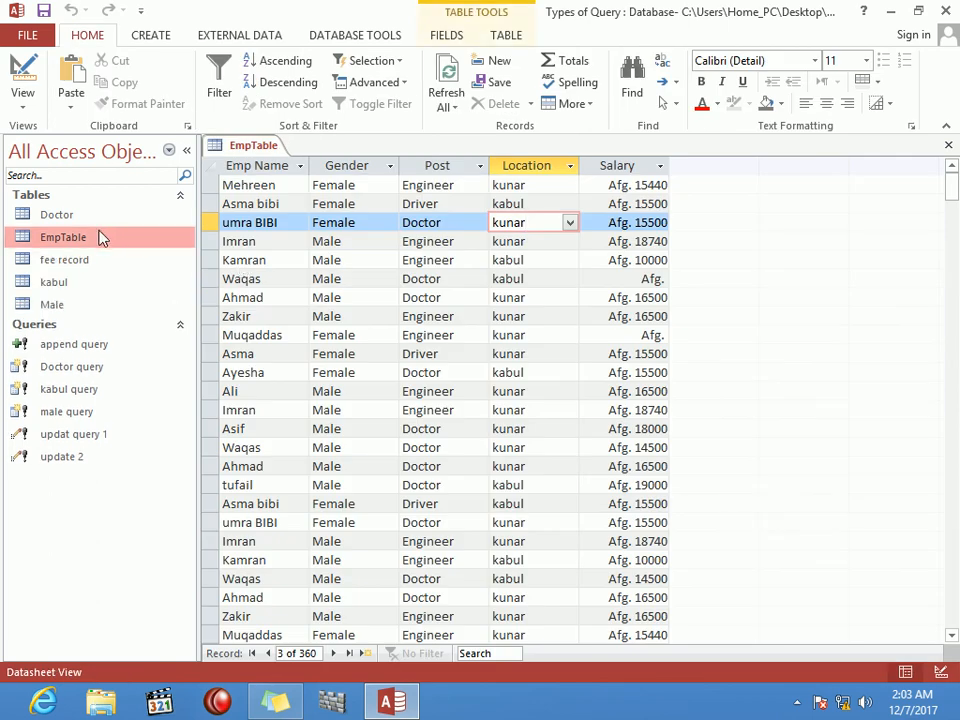
Step: Open the fee record datasheet and go to the new record's id cell
double_click(80, 262)
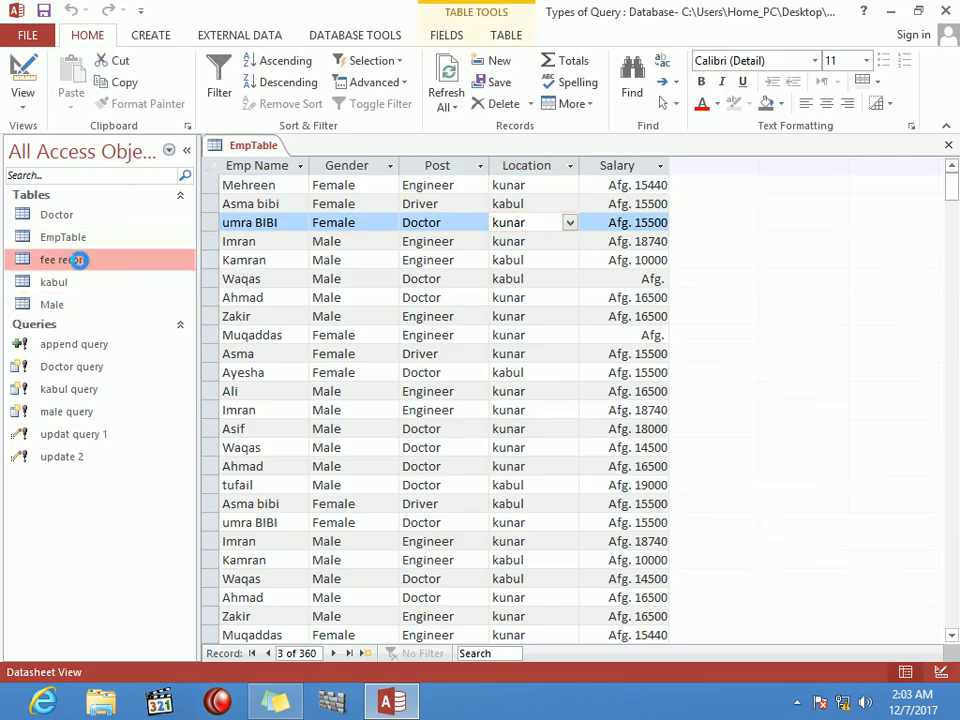
key(Tab)
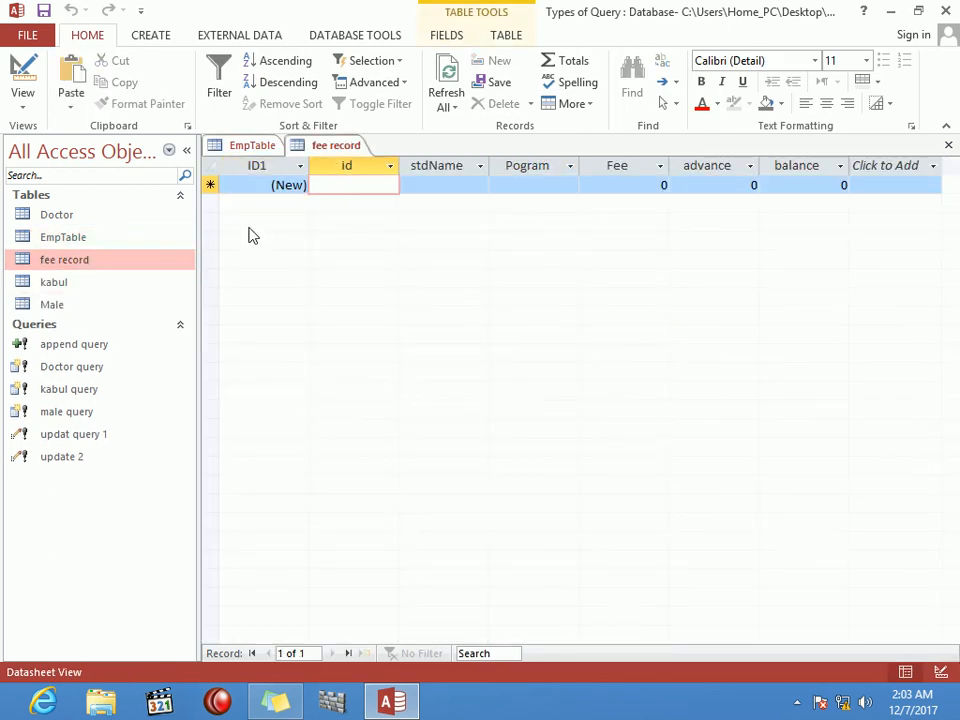
click(281, 168)
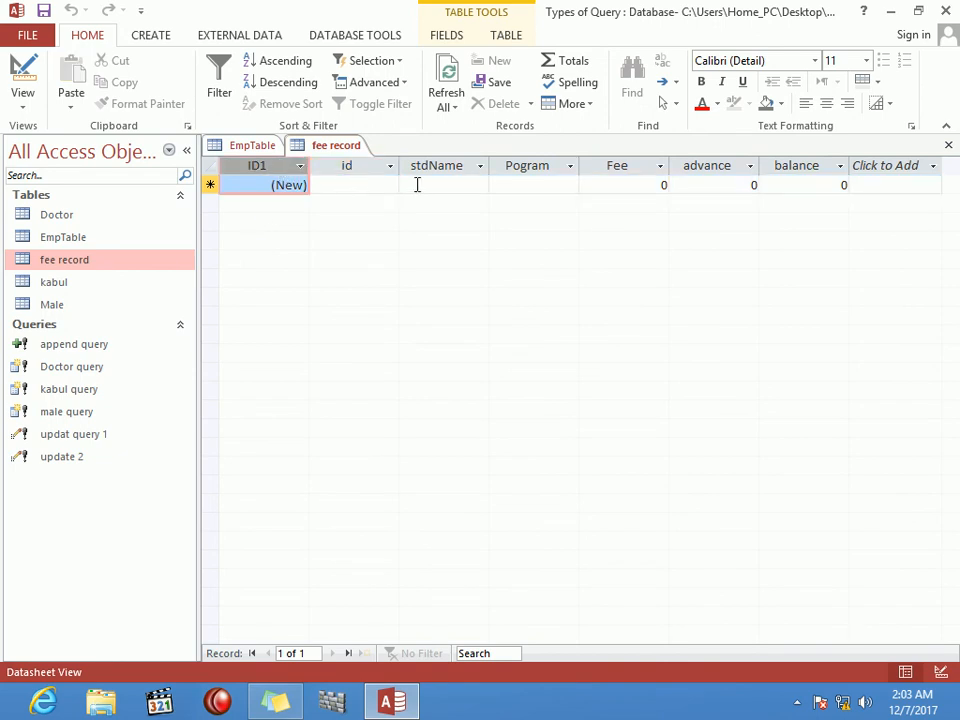
click(381, 183)
Step: Enter record id 1, ali, word, fee 1000, advance 500
text(1)
key(Tab)
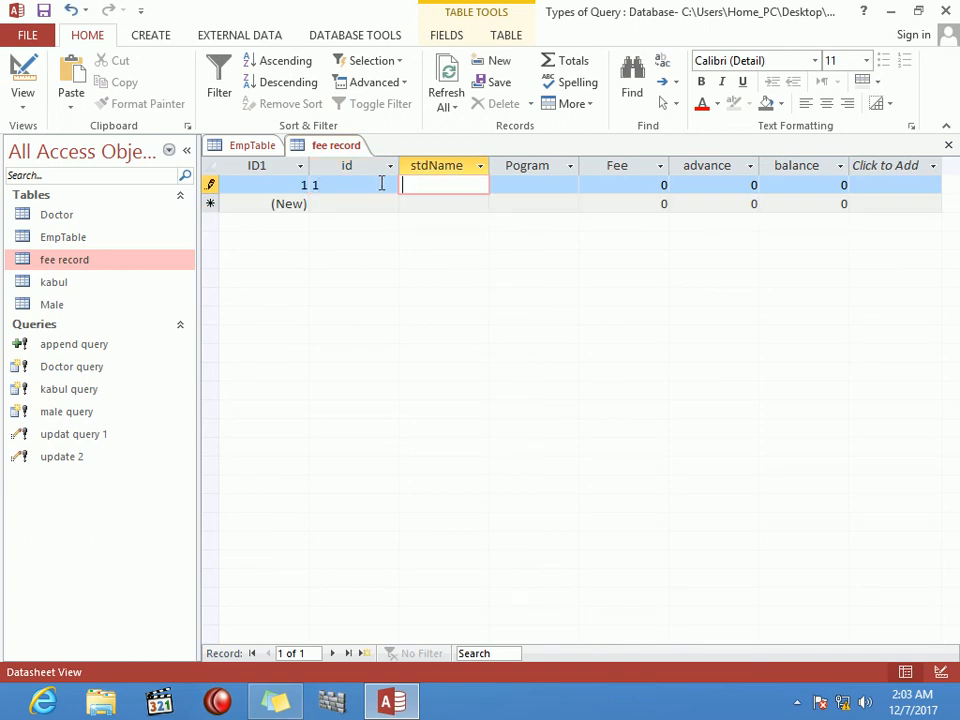
text(ali)
key(Tab)
text(word)
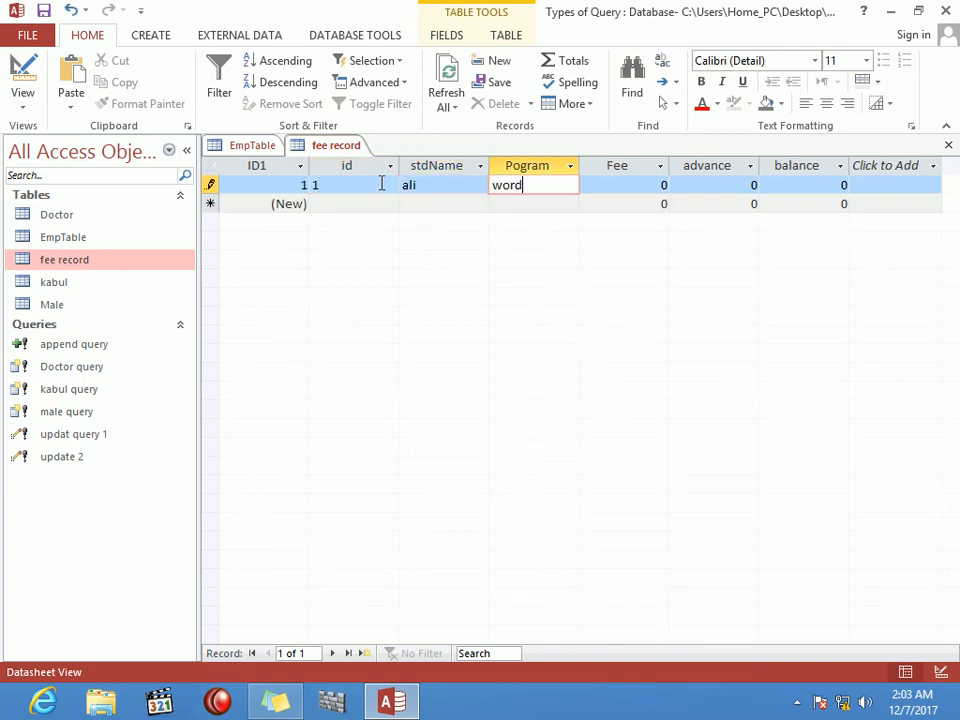
key(Tab)
text(1000)
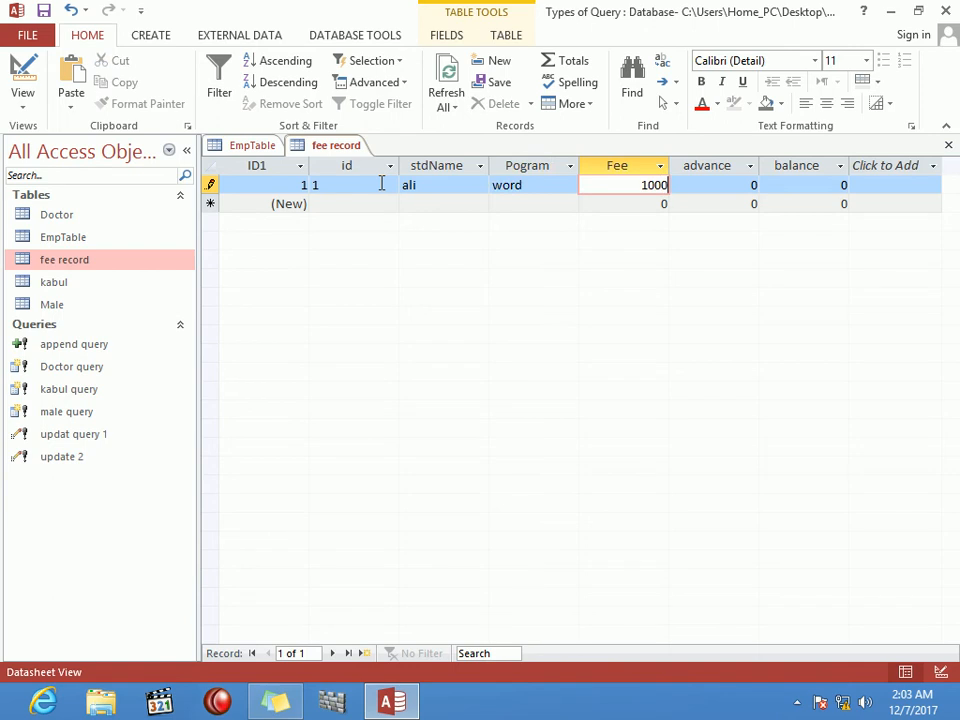
key(Tab)
text(500)
key(Down)
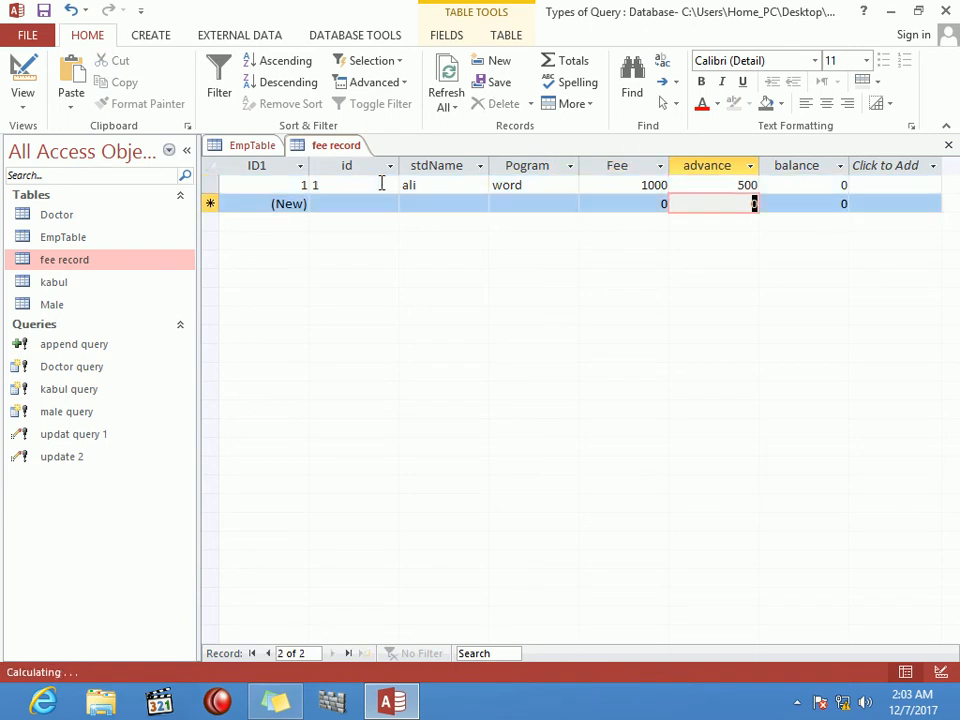
key(Right)
key(Up)
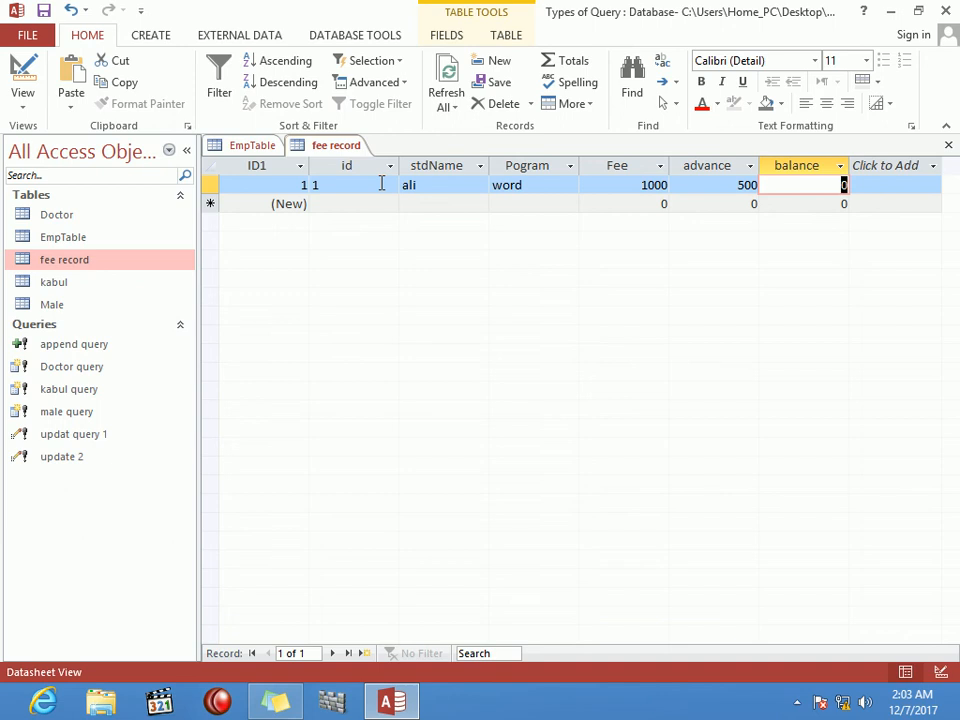
click(150, 33)
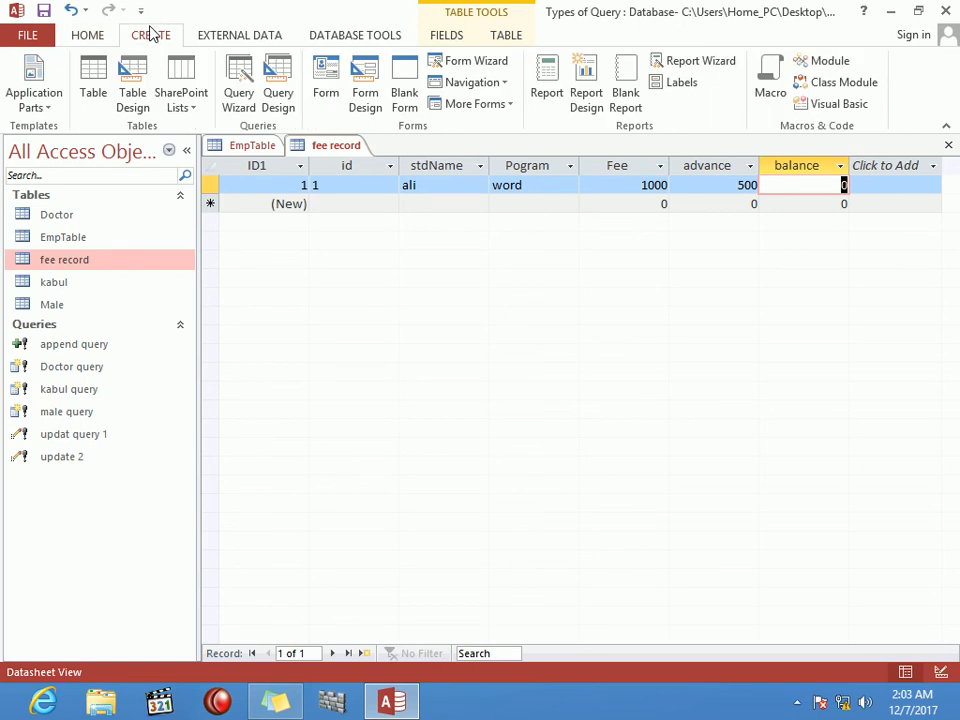
Step: Create a new query design on fee record with all its fields, ID1 through balance, in the grid
click(274, 62)
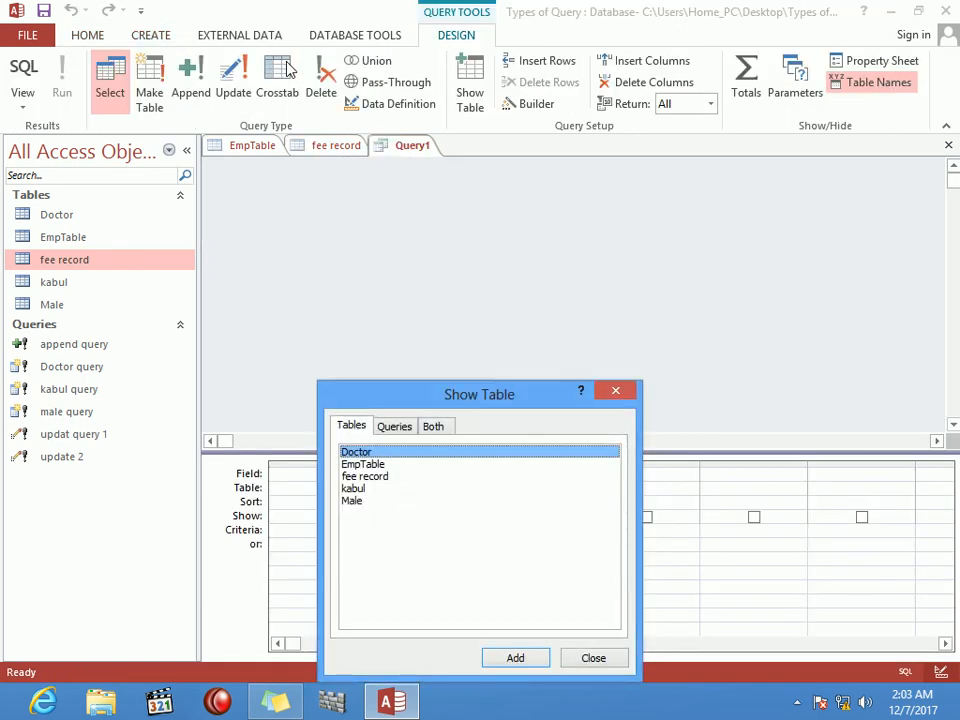
click(381, 479)
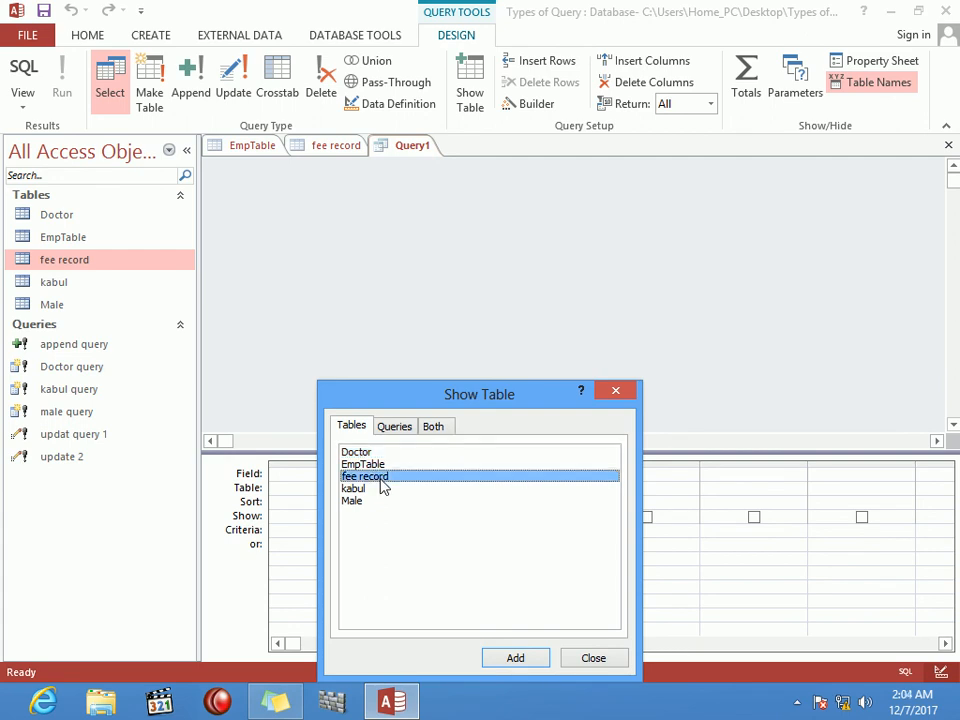
click(536, 665)
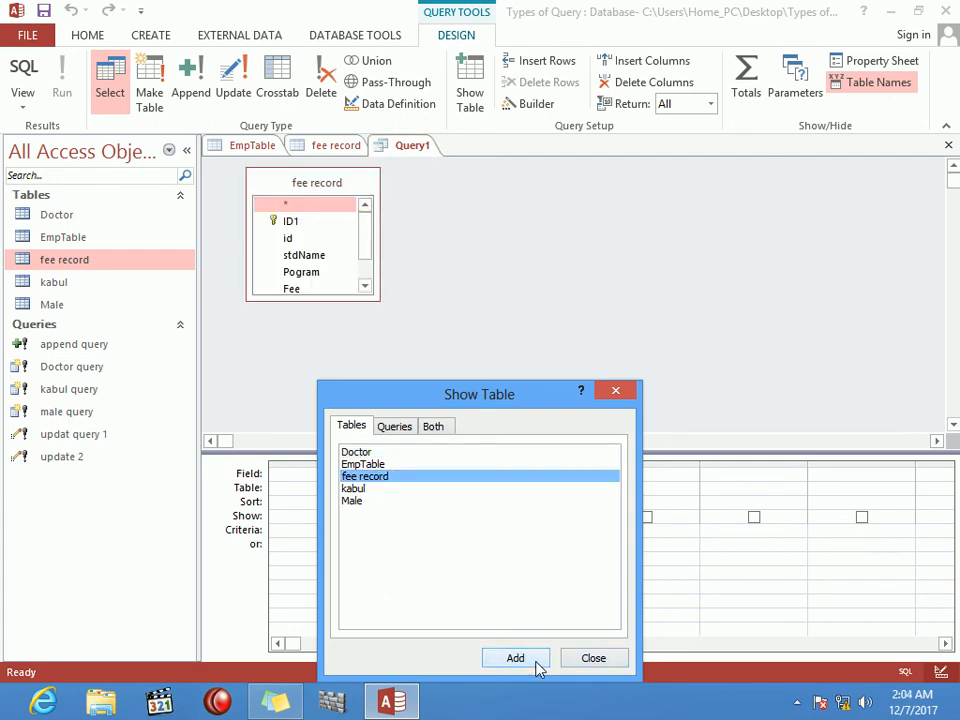
key(Escape)
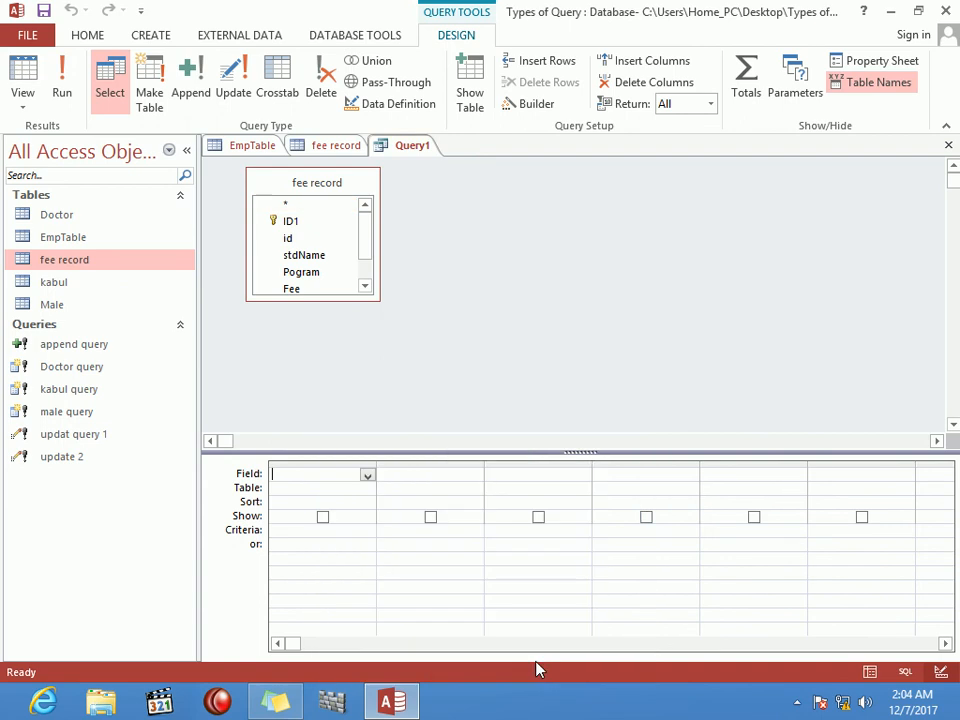
double_click(313, 188)
drag(311, 231, 351, 481)
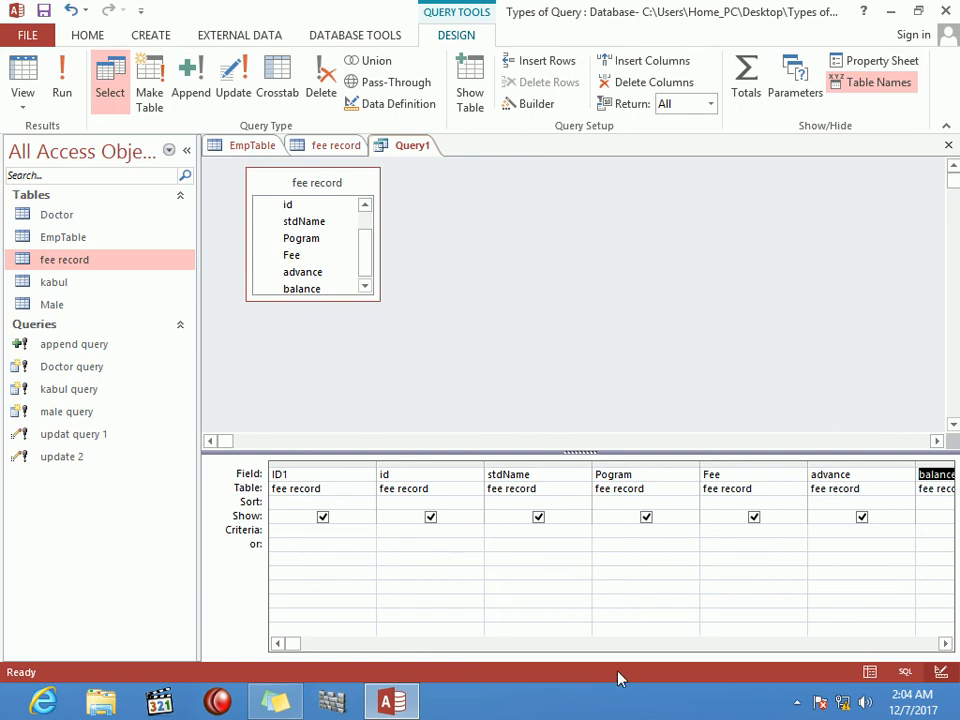
click(595, 644)
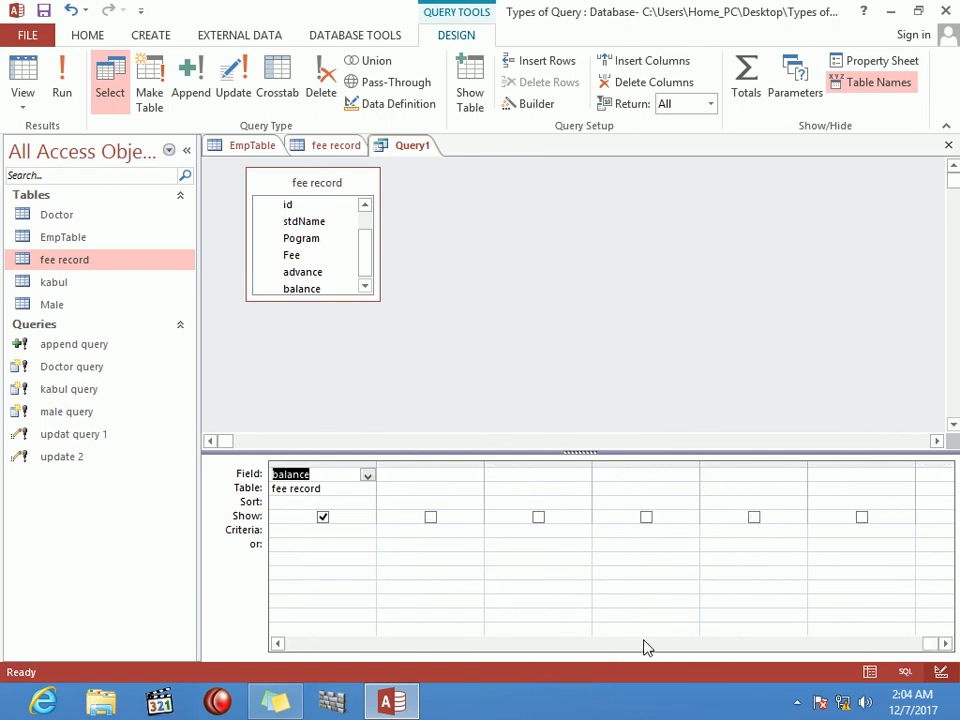
click(622, 645)
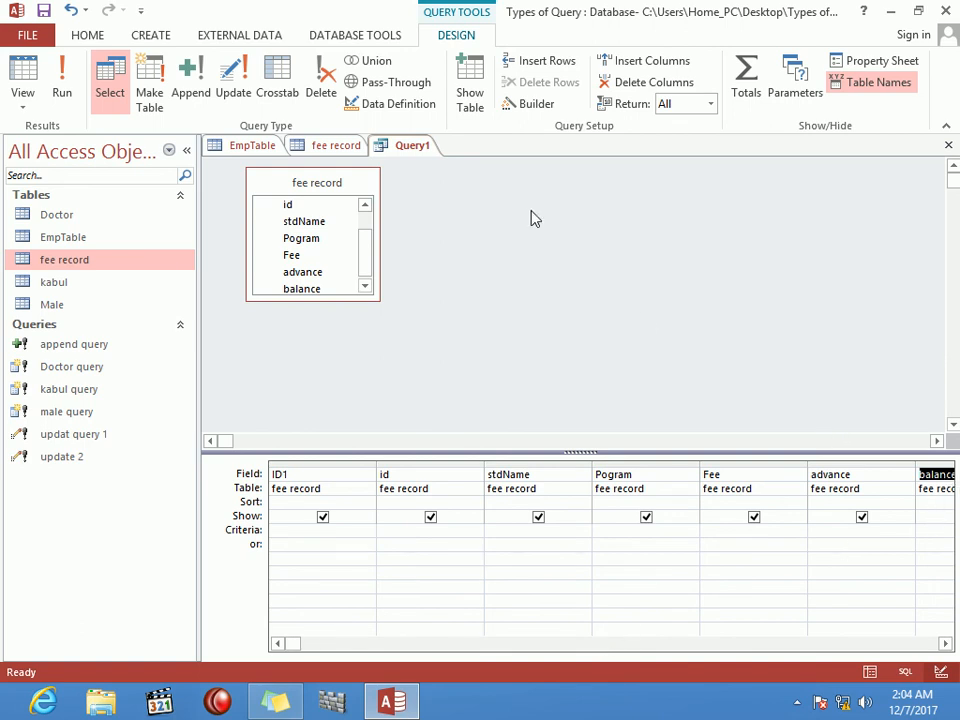
Step: Make it an update query setting balance to [fee]-[advance]
click(237, 72)
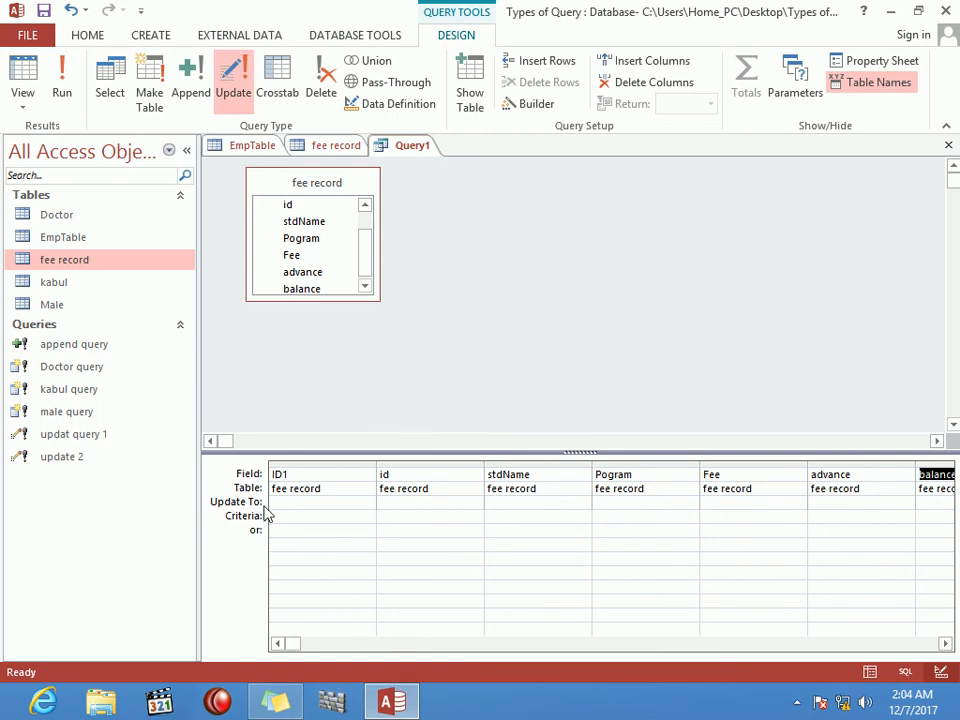
click(937, 504)
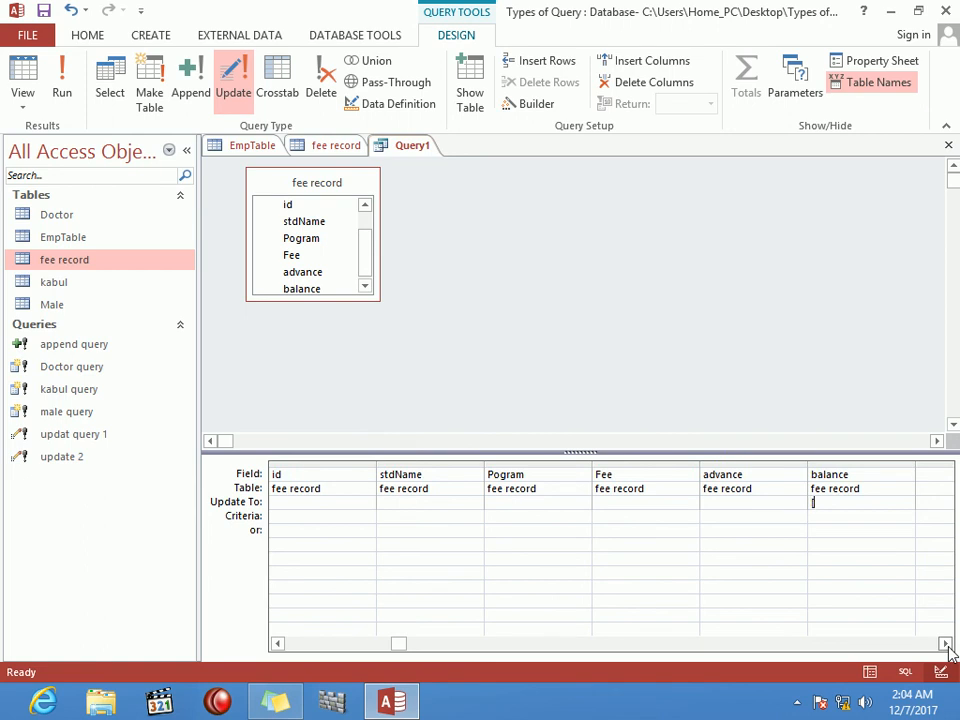
text([fee)
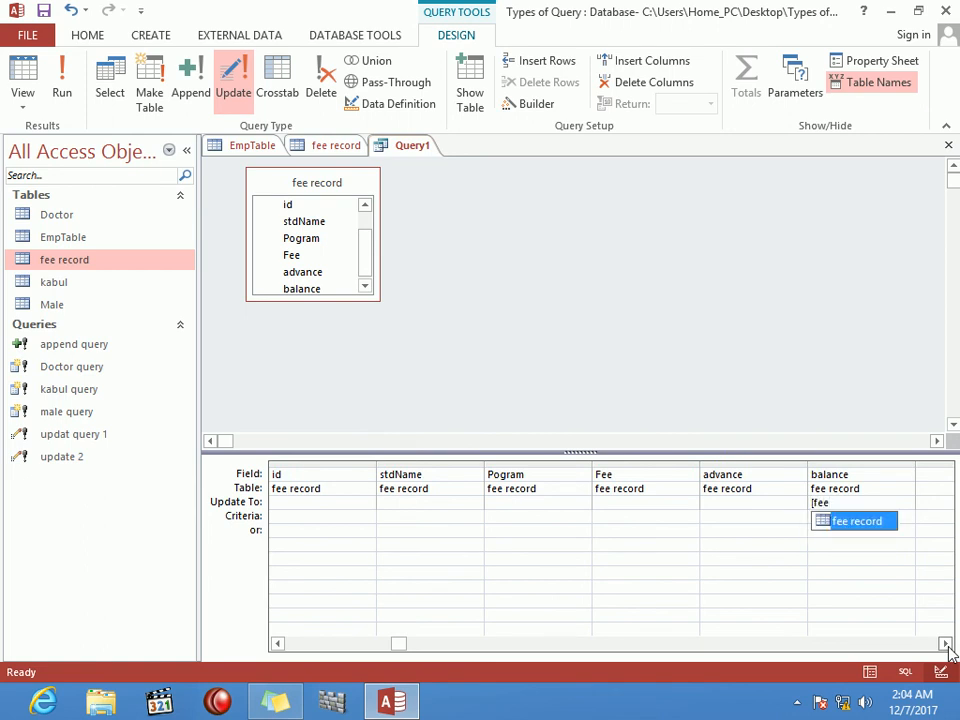
text(]-)
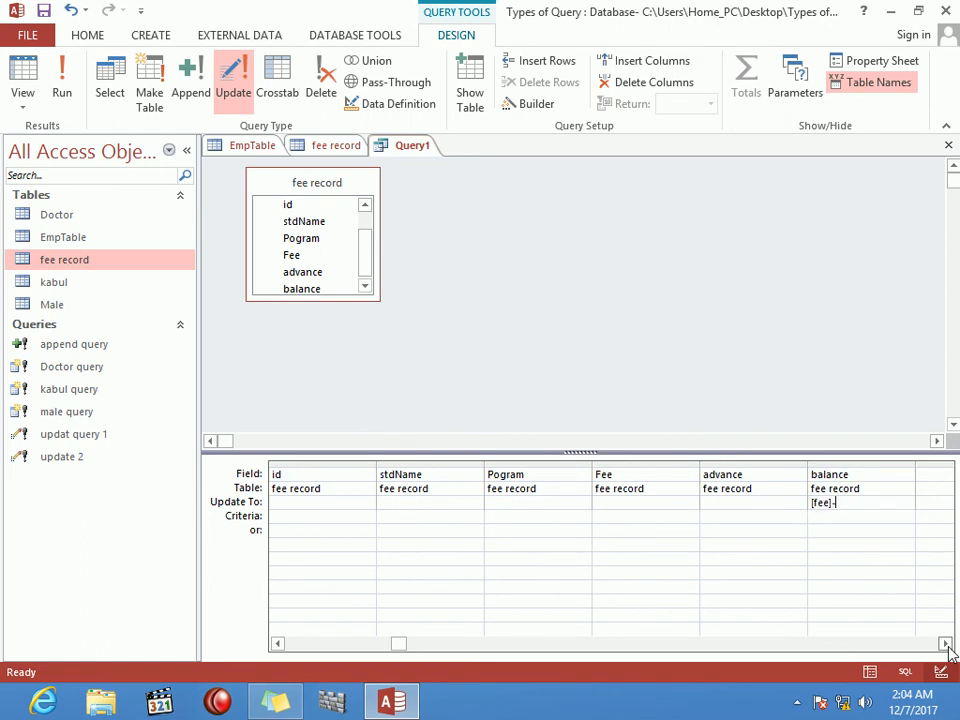
text([advance])
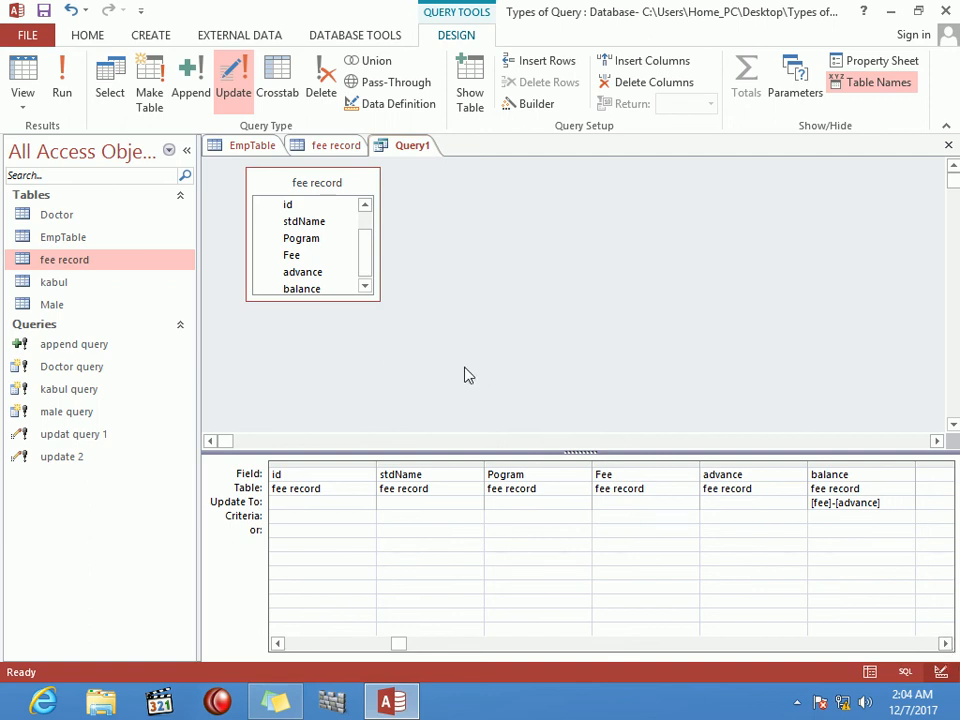
Step: Close the query and save it as 'update 3'
key(ctrl+w)
key(Return)
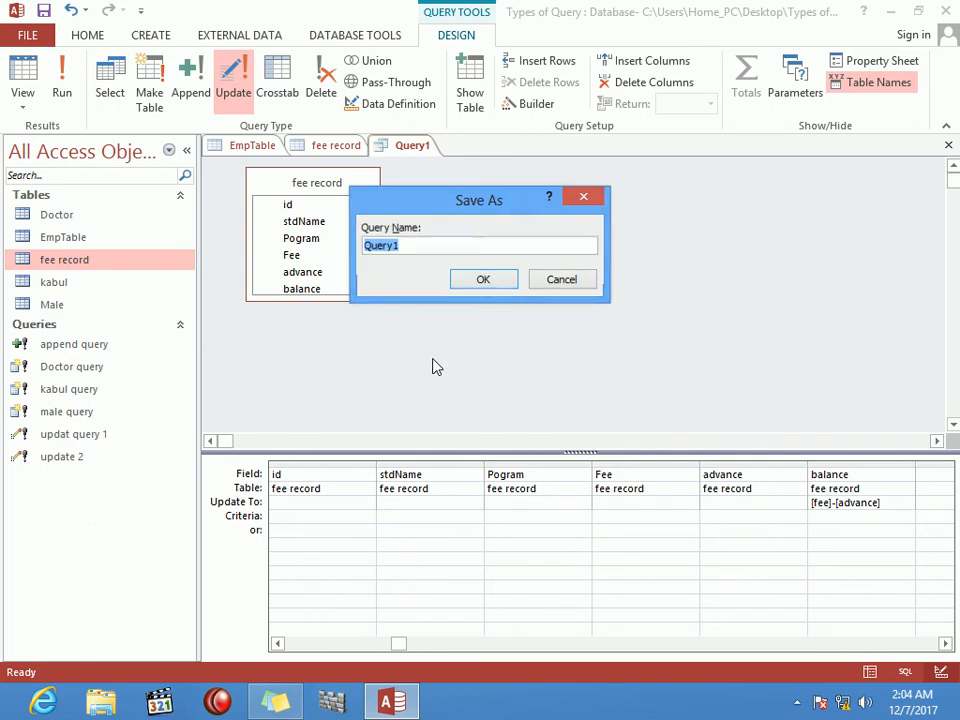
text(upd)
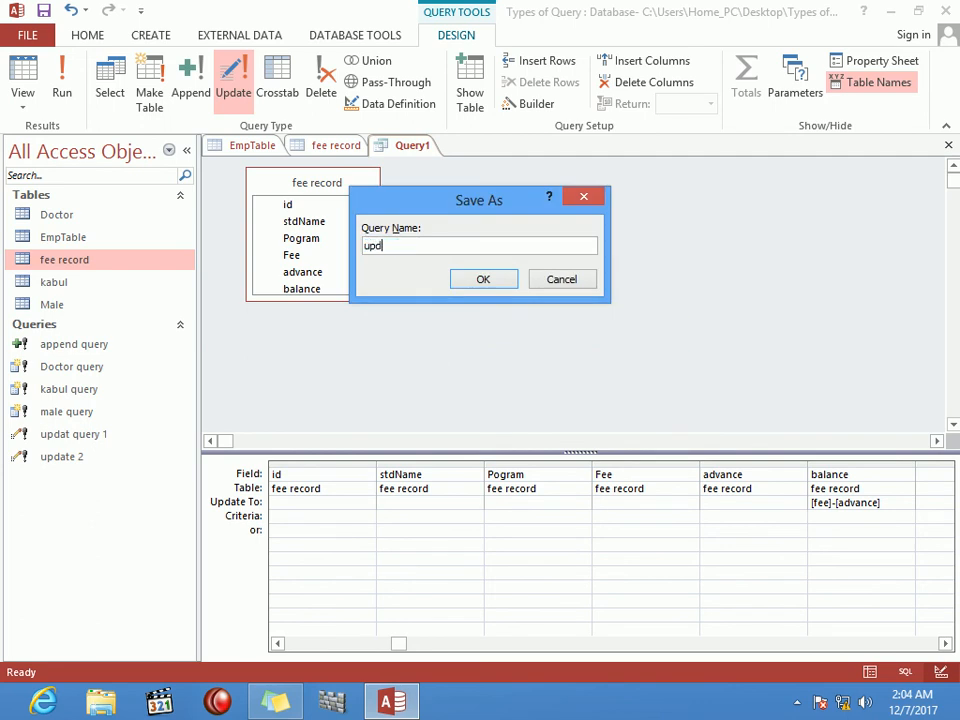
text(ate 3)
key(Return)
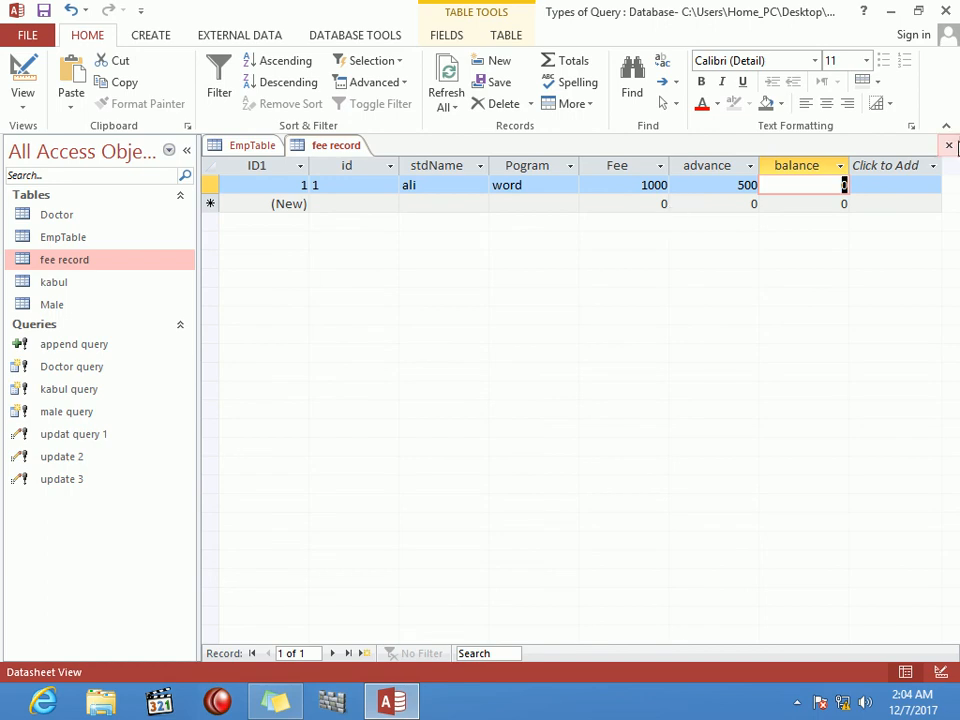
Step: Close both datasheets, run update 3 on its one row, and check fee record's new balance of 500
click(949, 145)
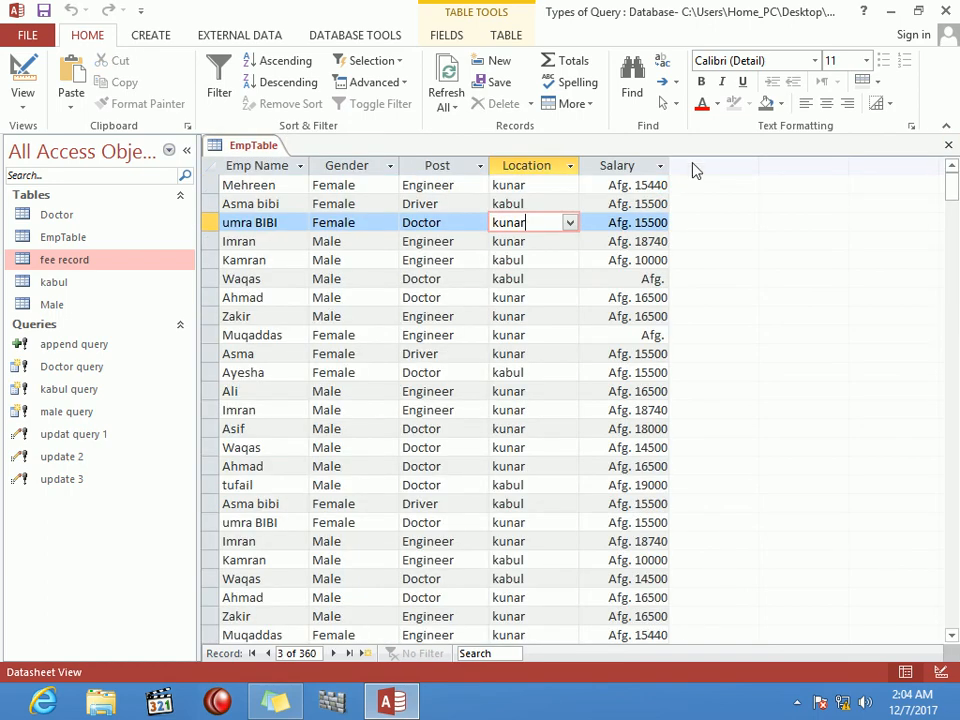
click(947, 148)
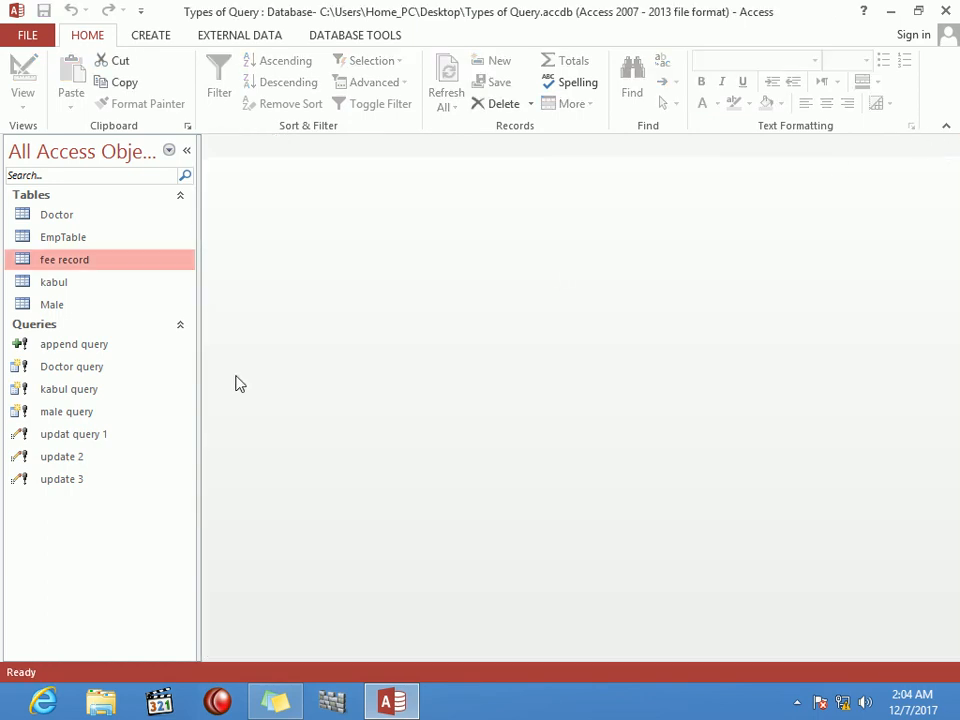
double_click(88, 481)
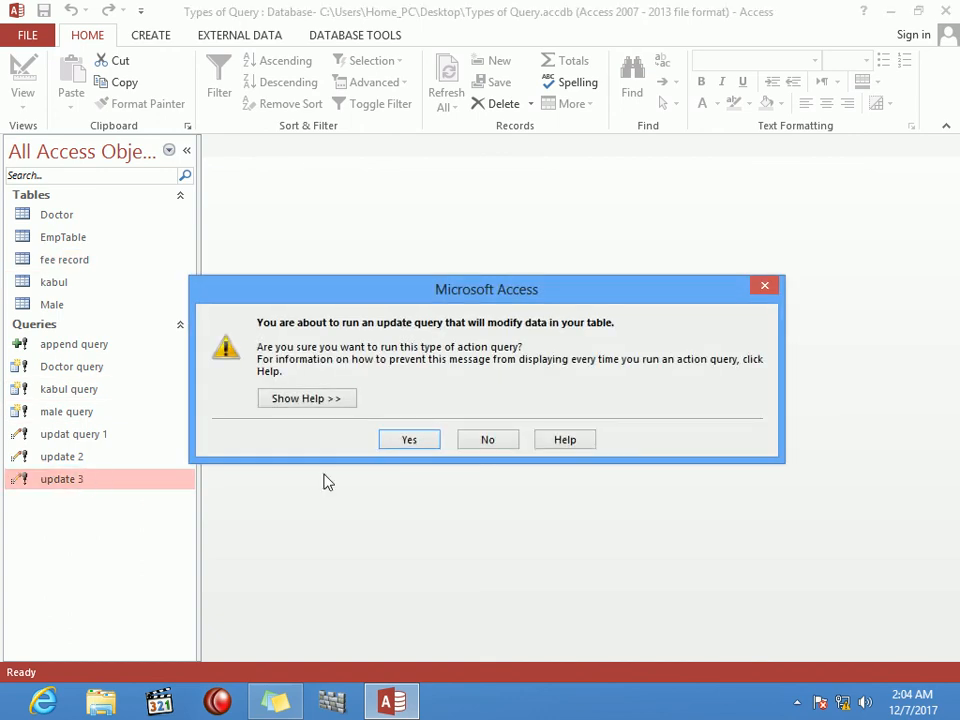
click(409, 442)
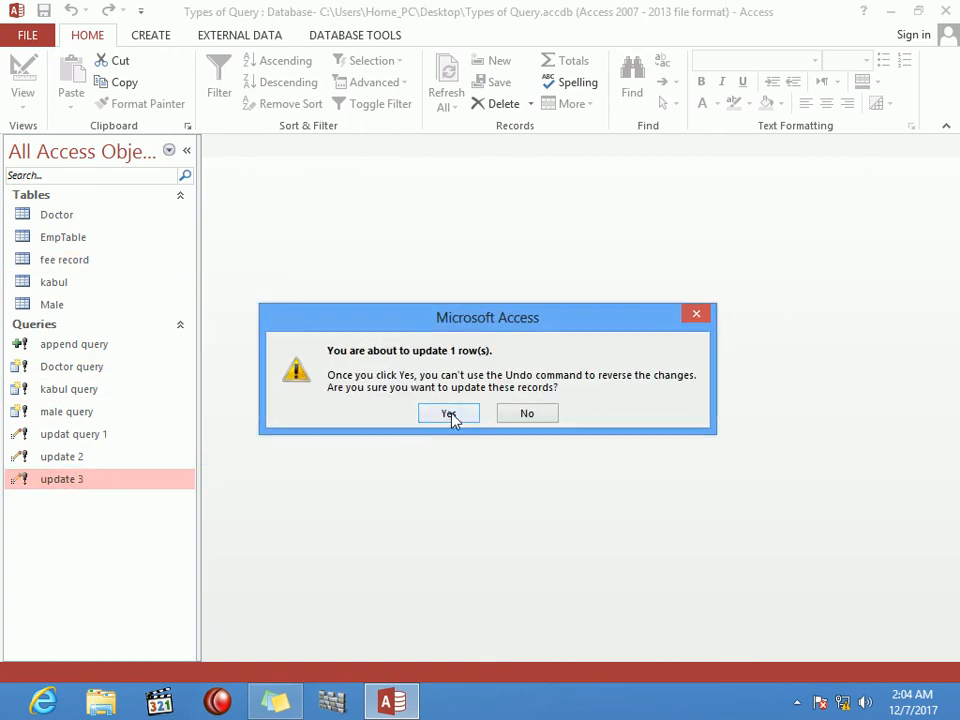
click(452, 417)
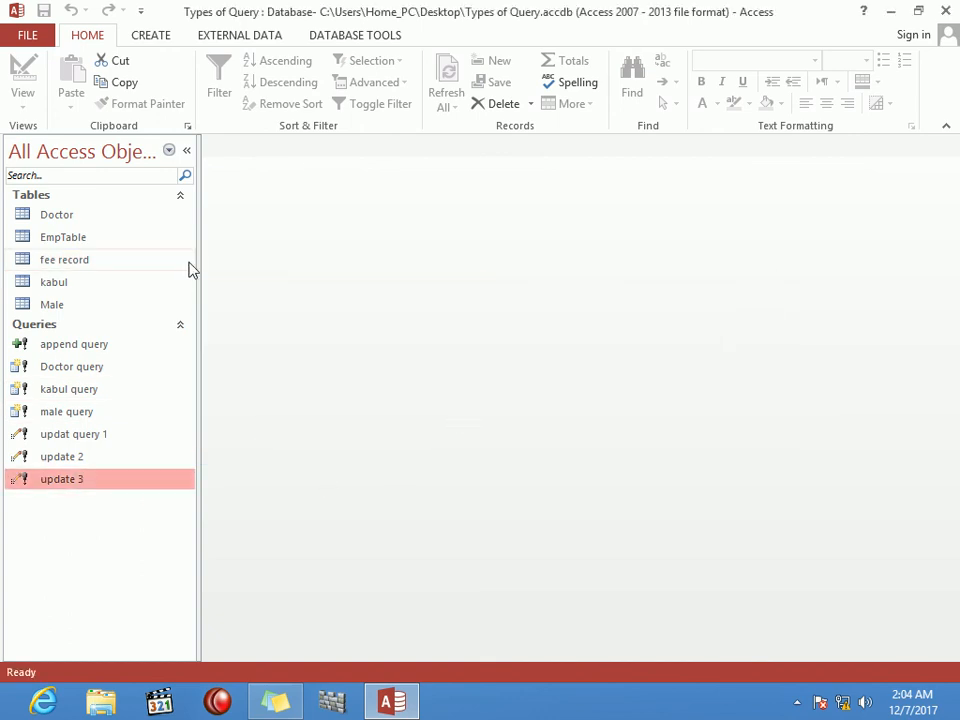
double_click(90, 261)
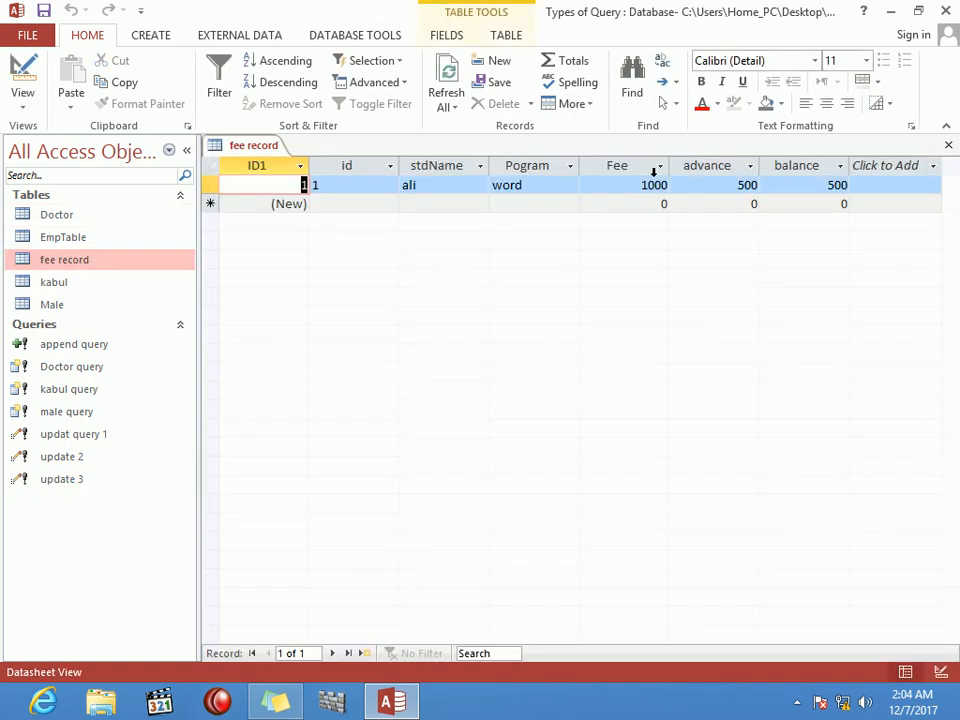
click(817, 184)
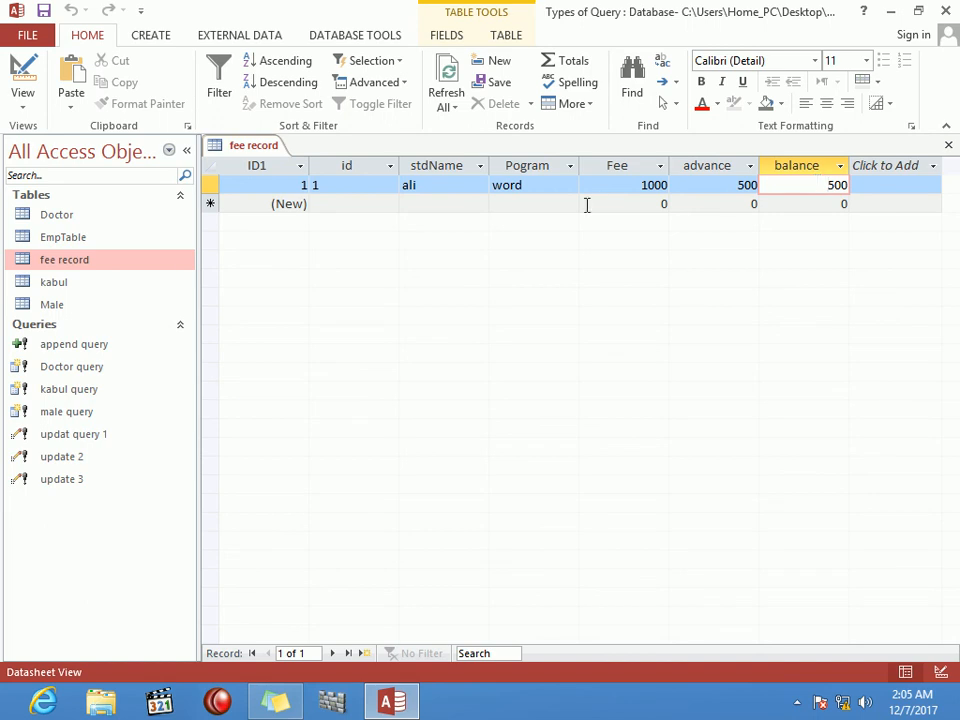
Step: Enter a new fee record row: id 2, a student name, program excel, Fee 2000
click(394, 209)
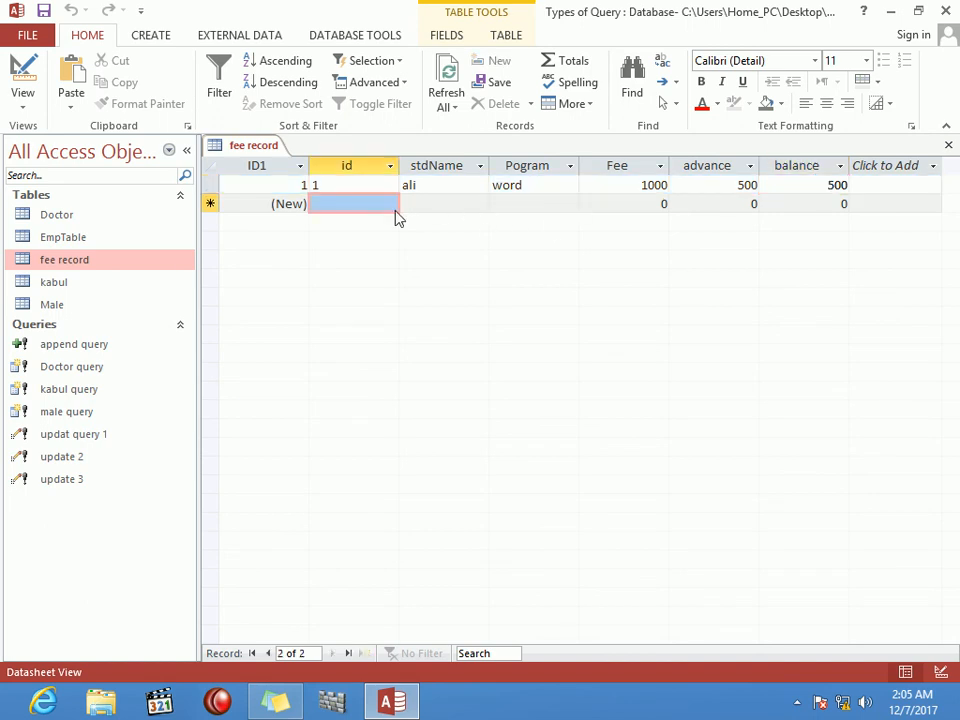
text(2)
key(Tab)
text(ahmad)
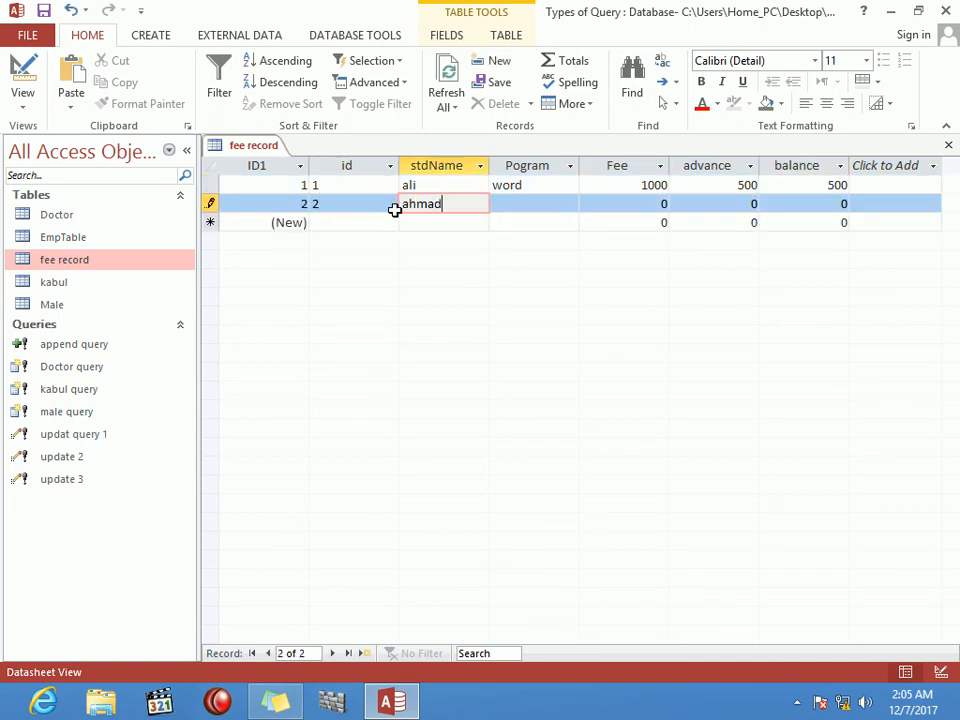
key(Tab)
text(excel)
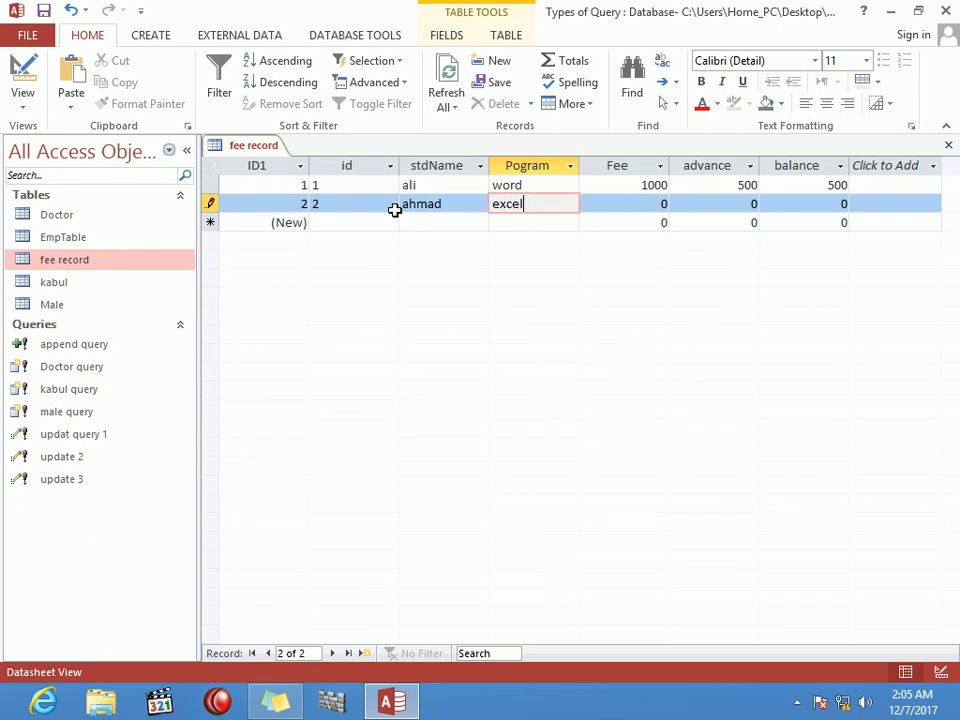
key(Tab)
text(2000)
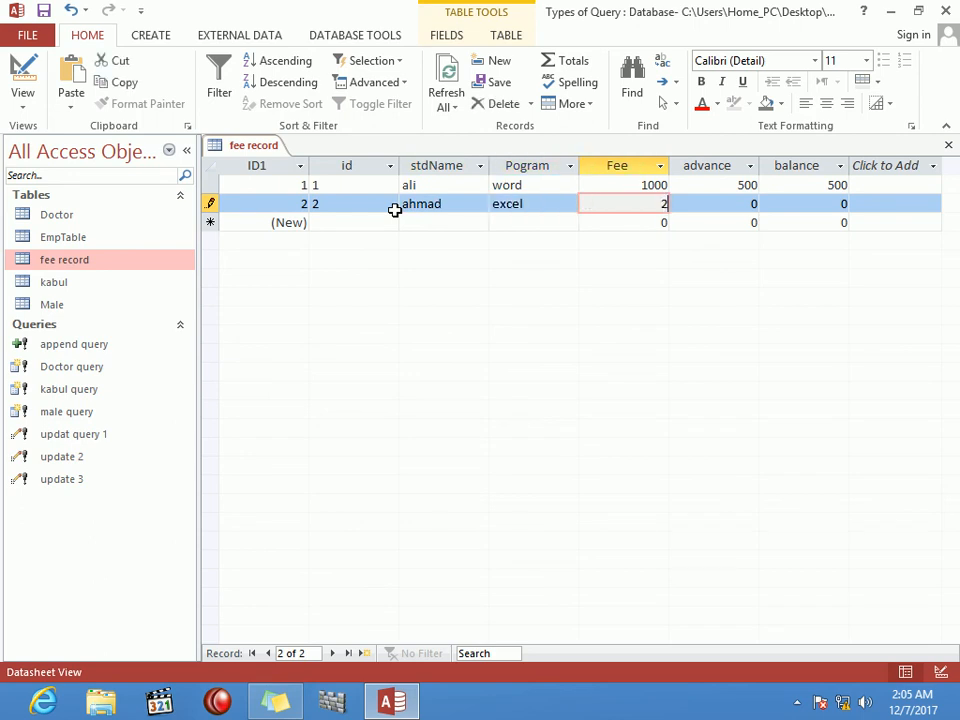
key(Tab)
Step: Finish the second record with advance 1000 and save it
text(1000)
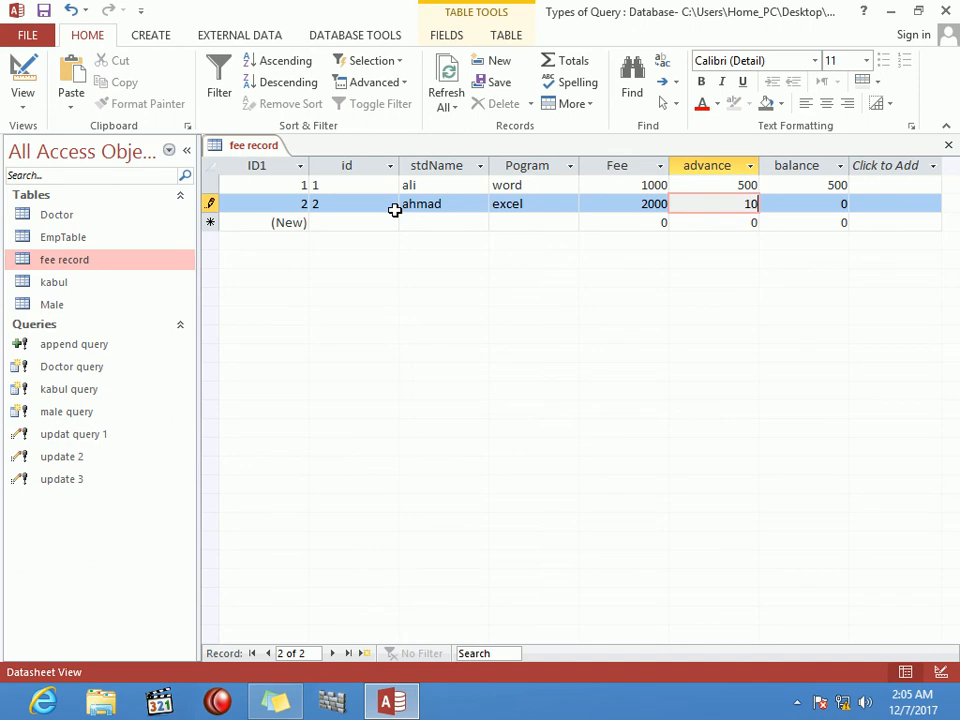
key(Tab)
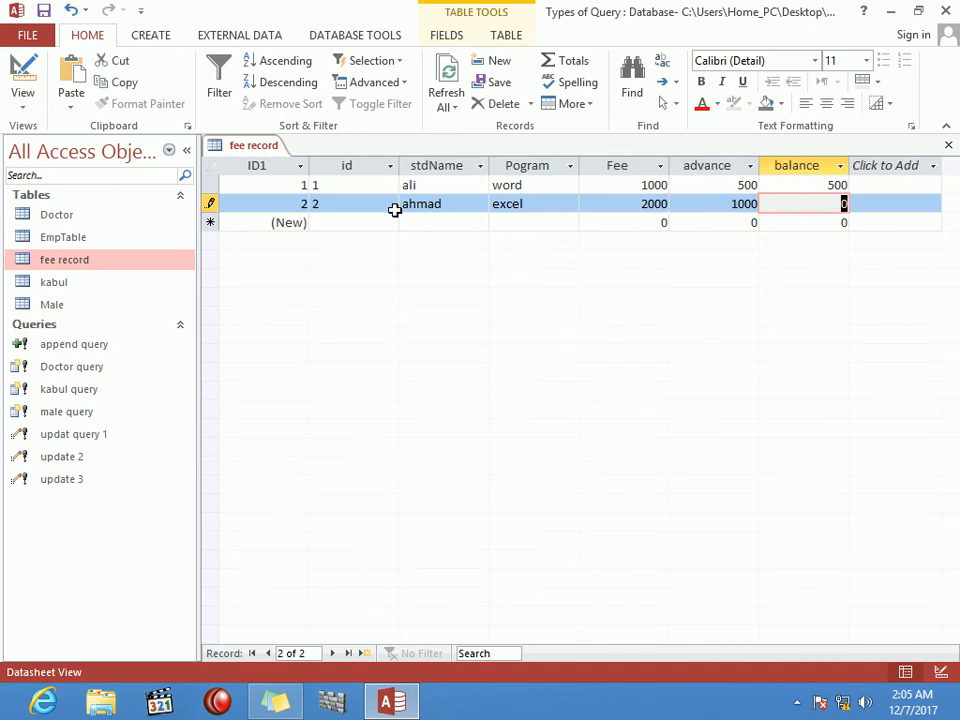
key(Down)
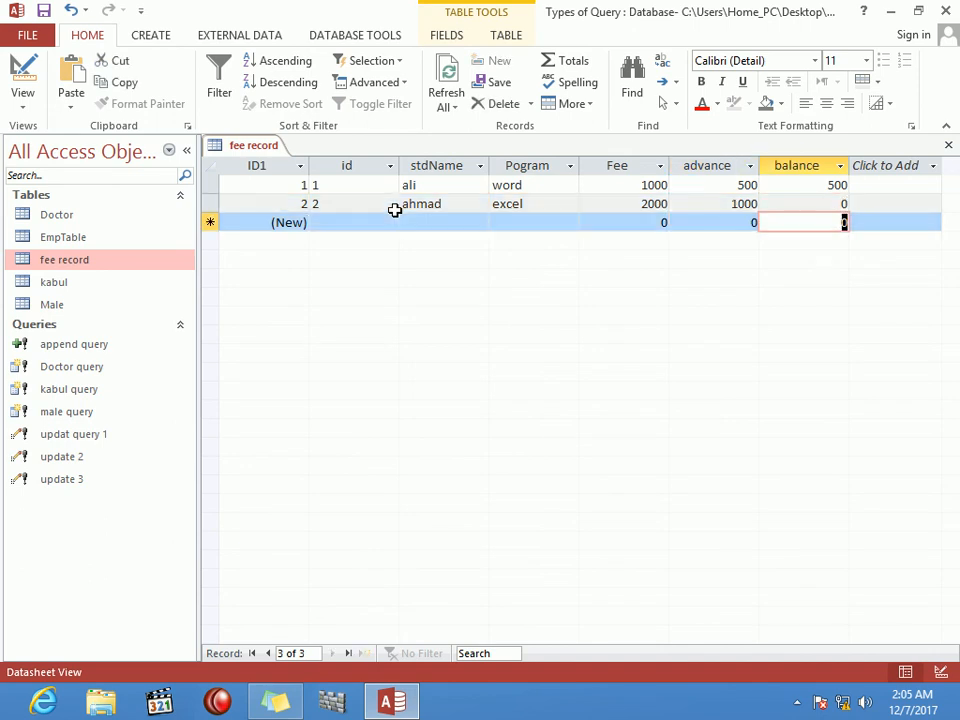
Step: Rerun update 3 on both rows and confirm the second record's balance is now 1000
click(949, 147)
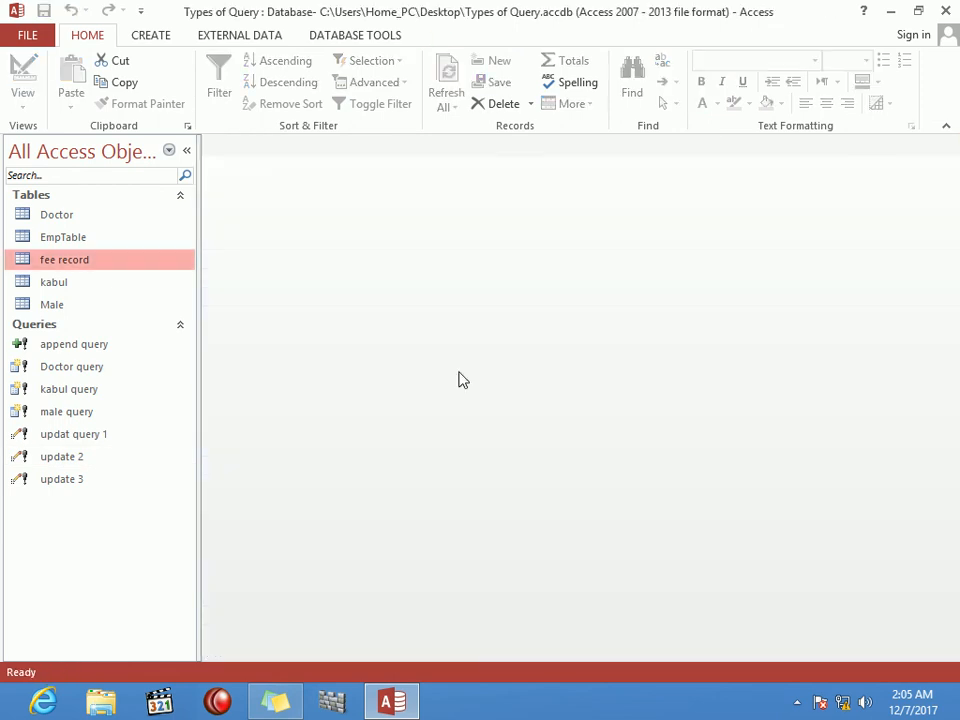
double_click(66, 485)
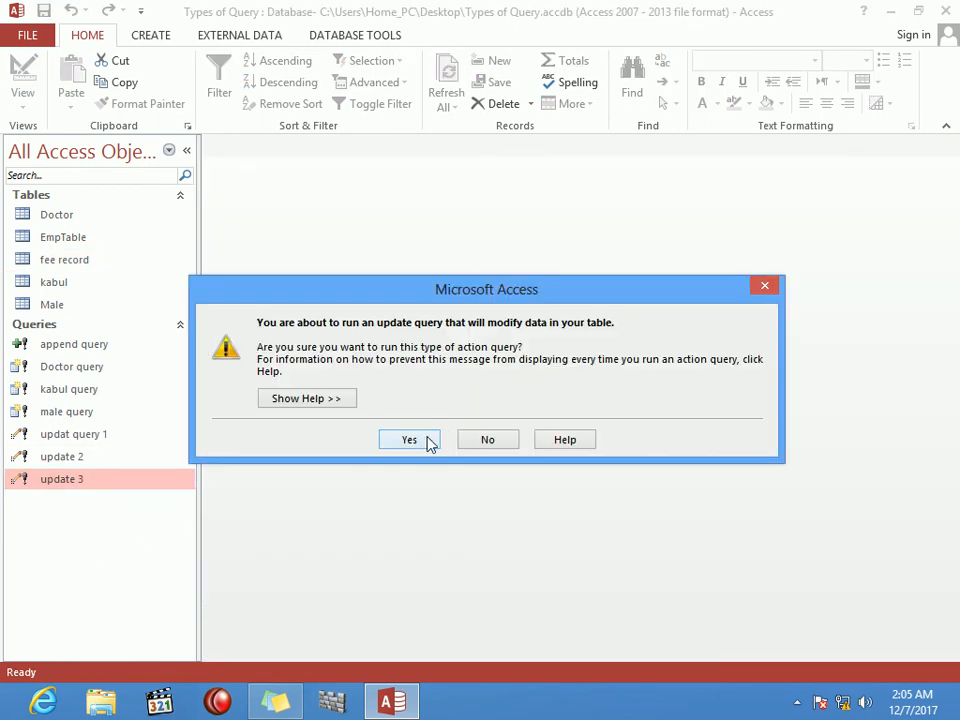
click(430, 443)
click(459, 418)
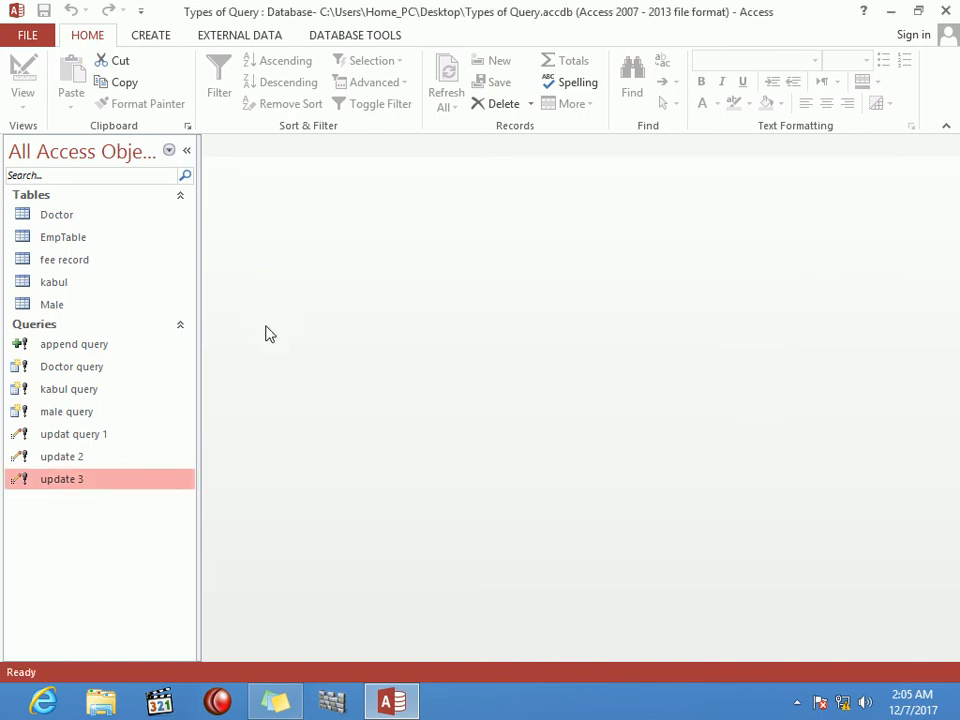
double_click(70, 260)
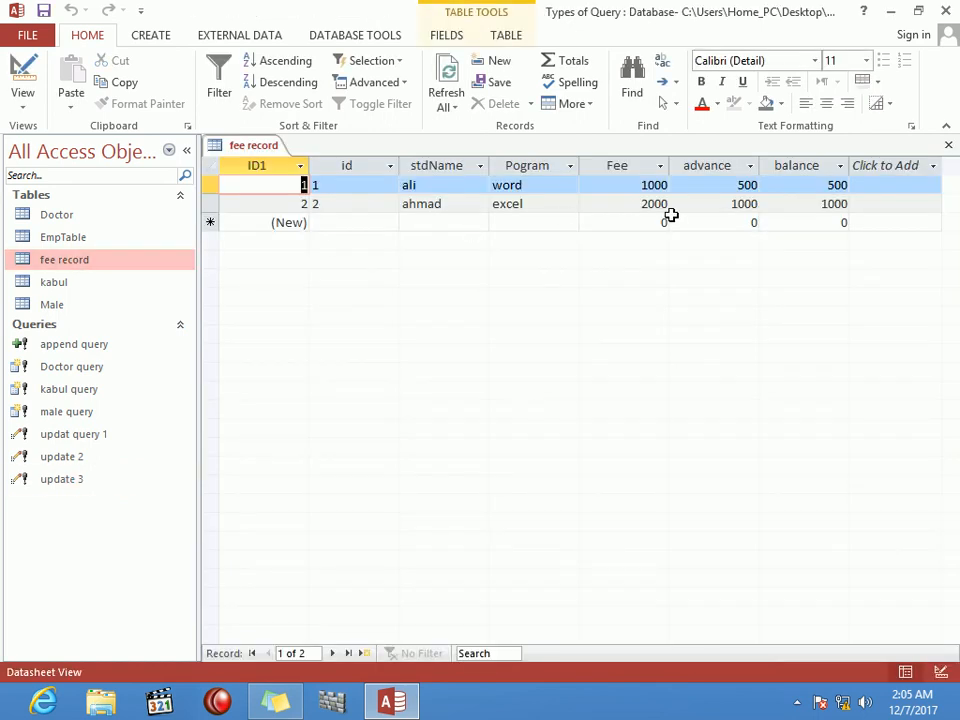
click(838, 204)
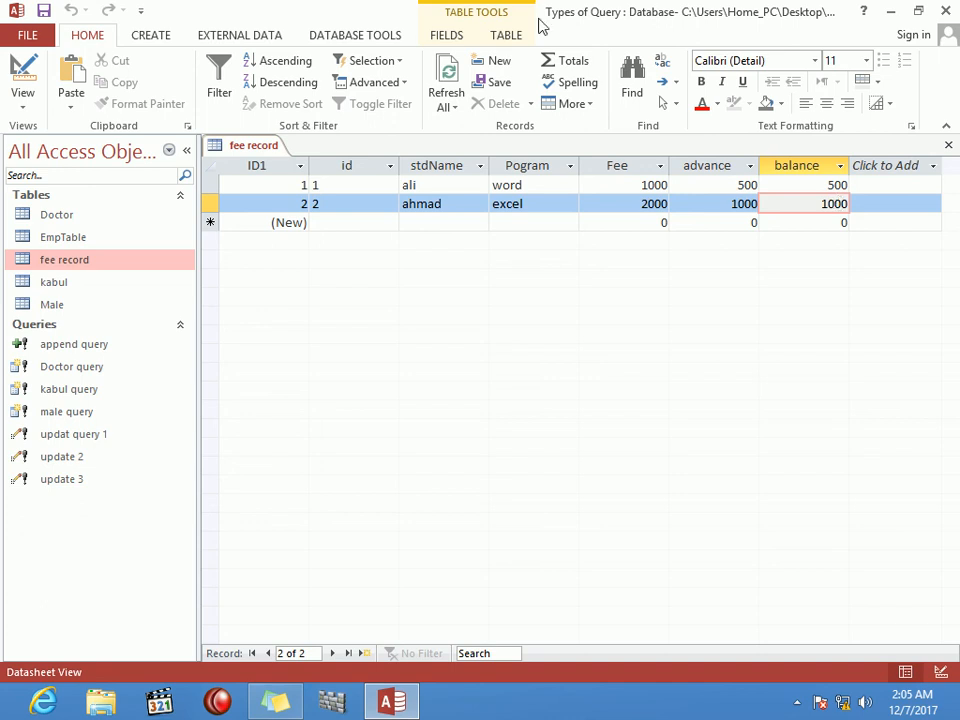
Step: Create a new design-view query on EmpTable with Emp Name in the first grid column
click(162, 35)
click(280, 90)
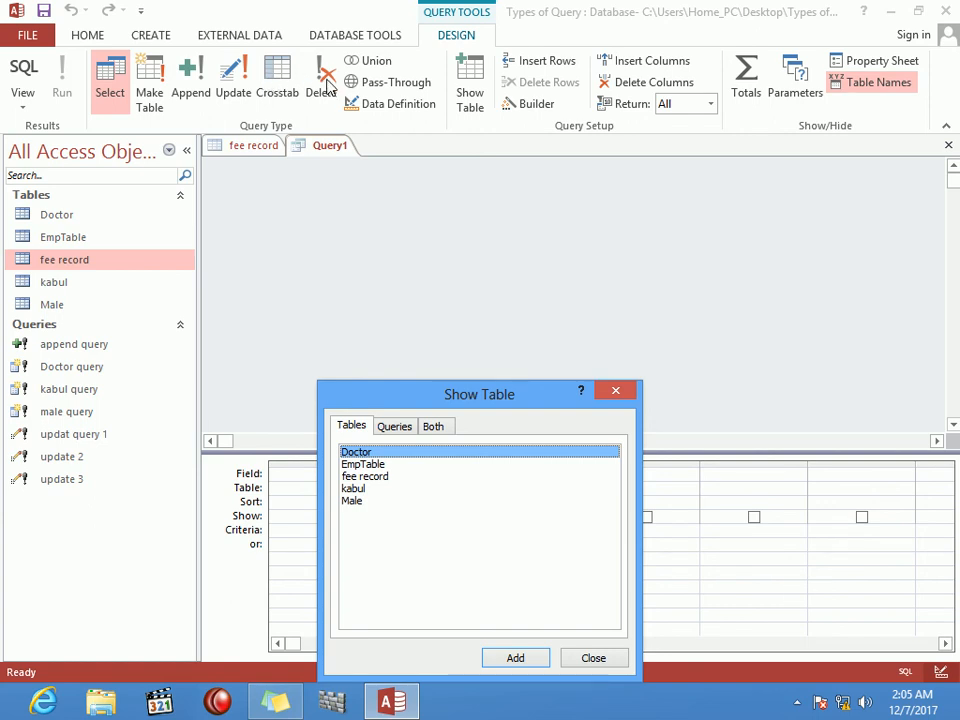
drag(501, 400, 628, 252)
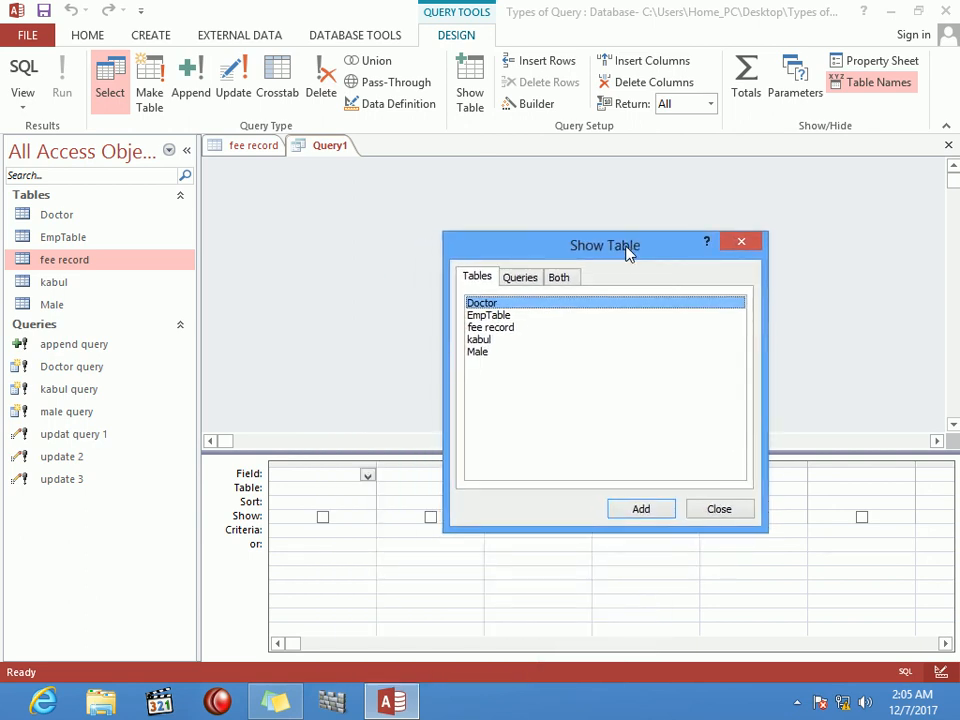
click(497, 316)
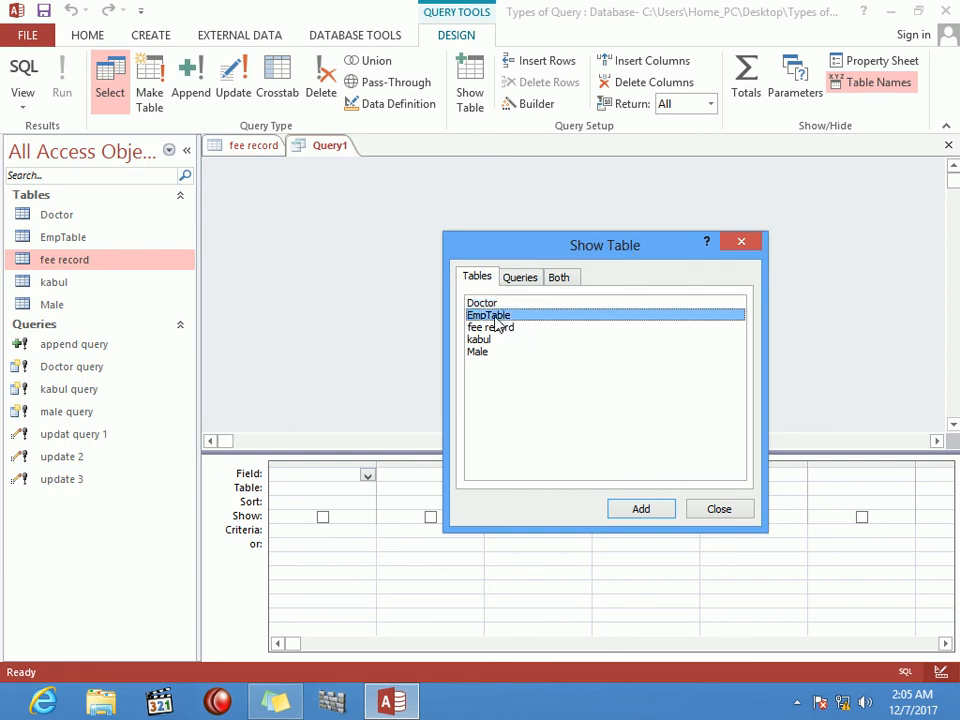
click(656, 514)
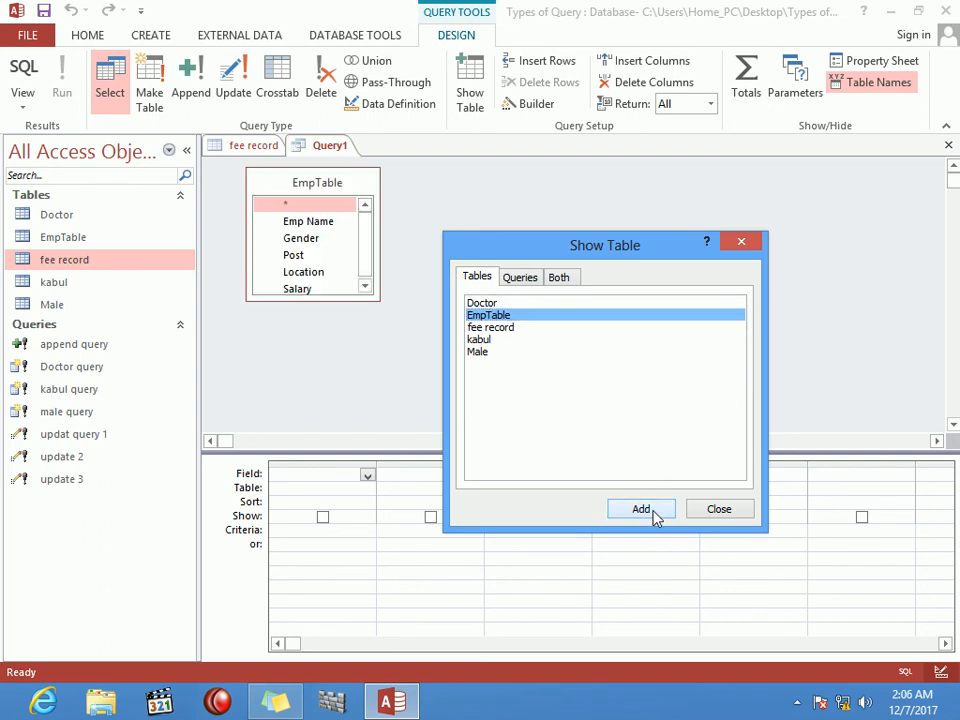
click(733, 512)
double_click(311, 224)
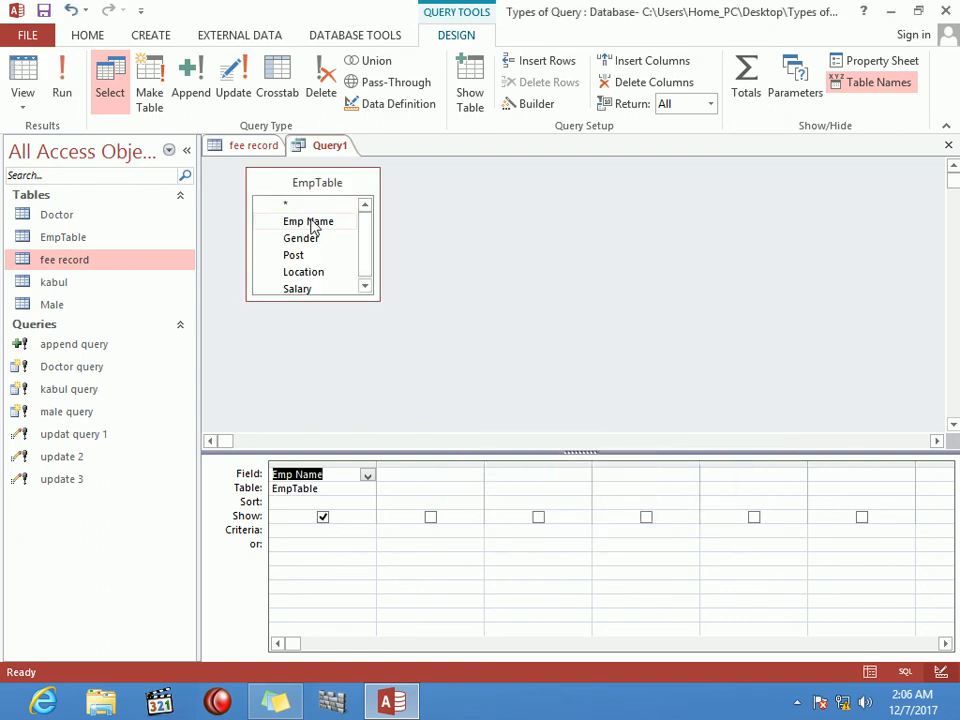
Step: Replace the grid with all EmpTable fields and make it a delete query
key(ctrl+z)
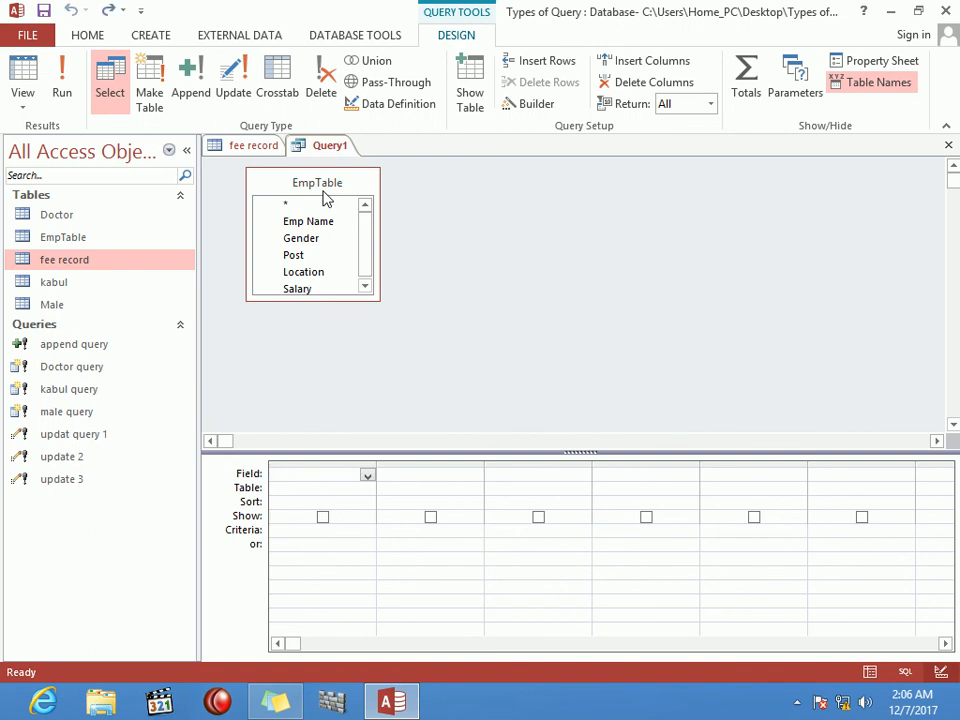
double_click(322, 196)
drag(322, 230, 306, 491)
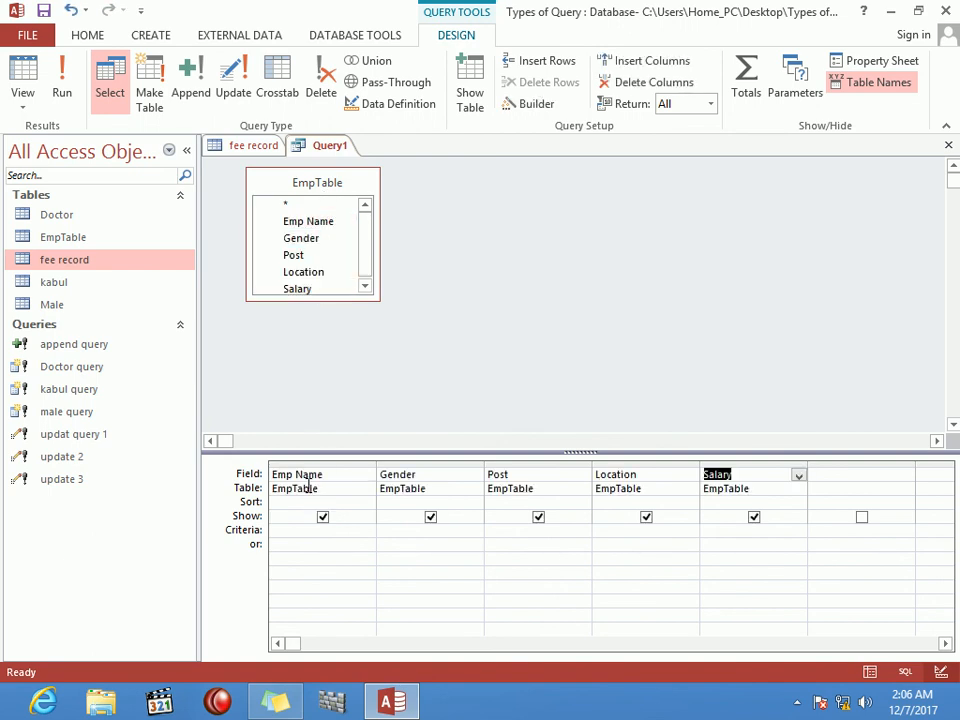
click(334, 93)
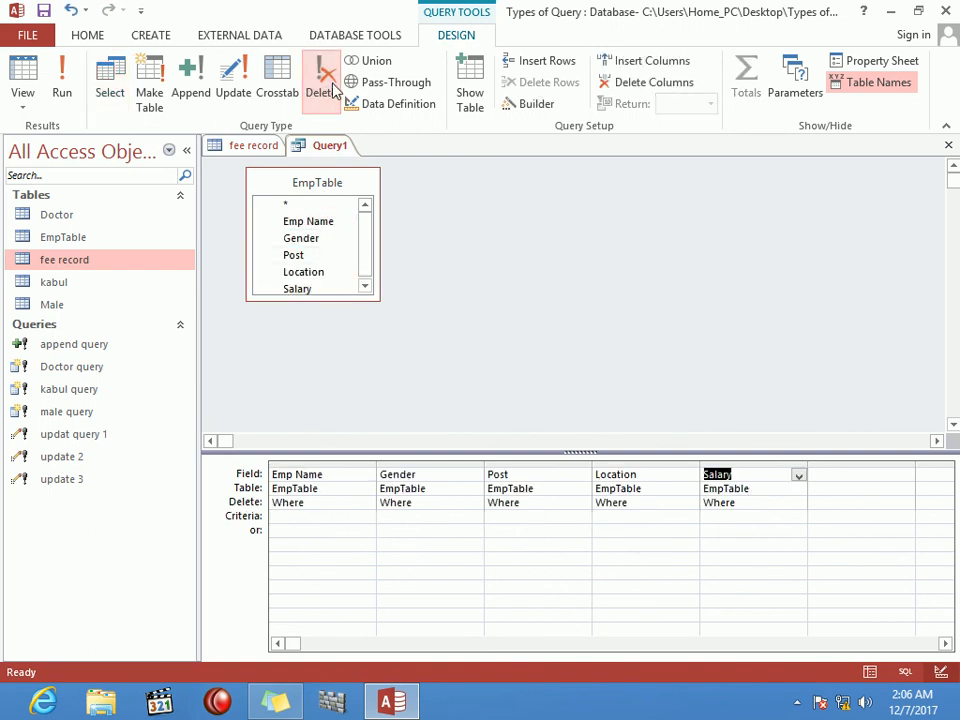
Step: Add parameter prompts for the name, post and location criteria
click(317, 517)
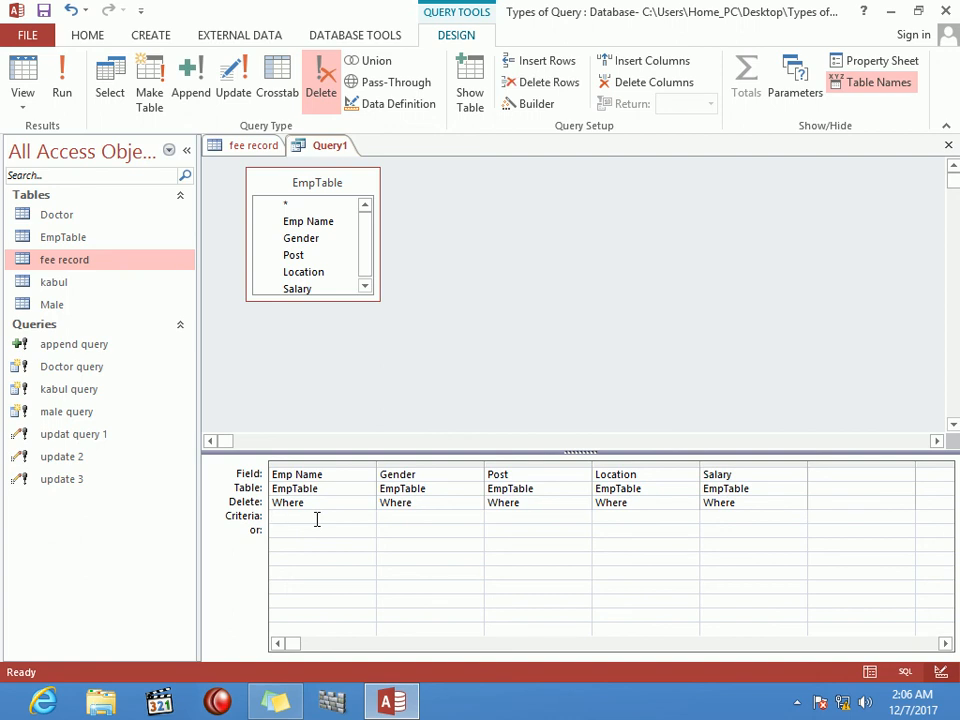
text([enter your name])
click(527, 517)
text([enter ypour )
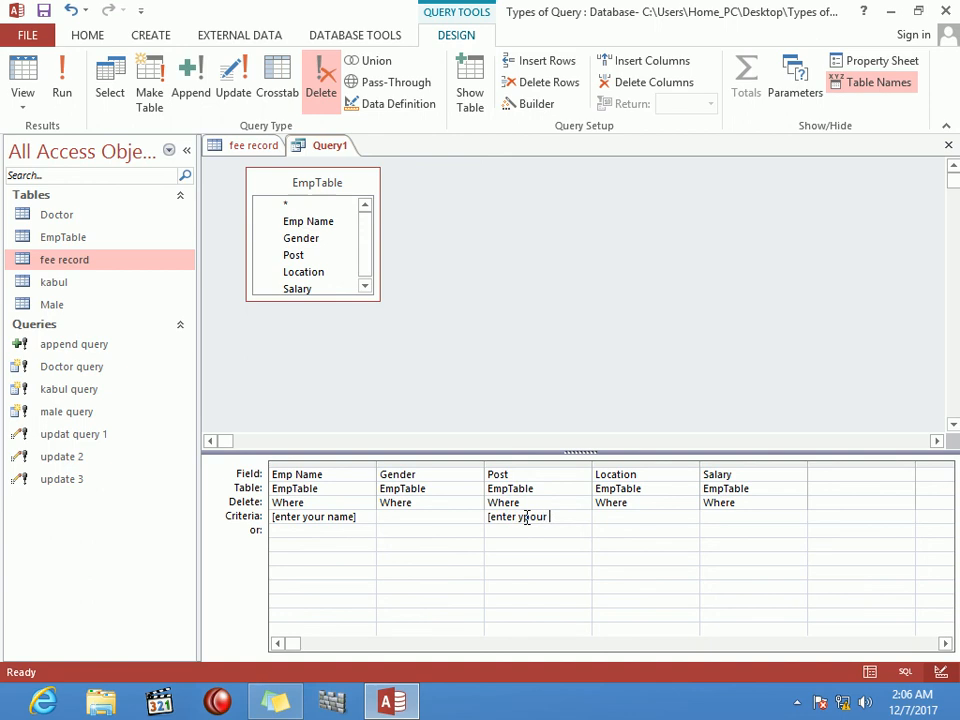
text(post])
click(669, 521)
text(enter yor loca)
text(tion])
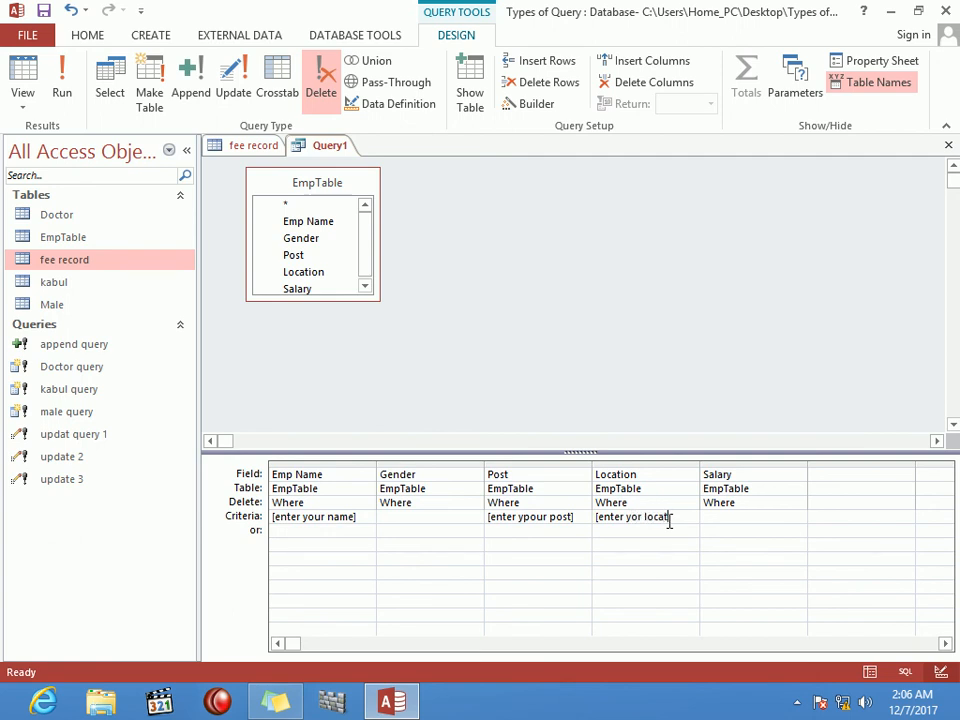
click(692, 557)
Step: Save the query as 'delete query' and close its design
key(ctrl+w)
key(Return)
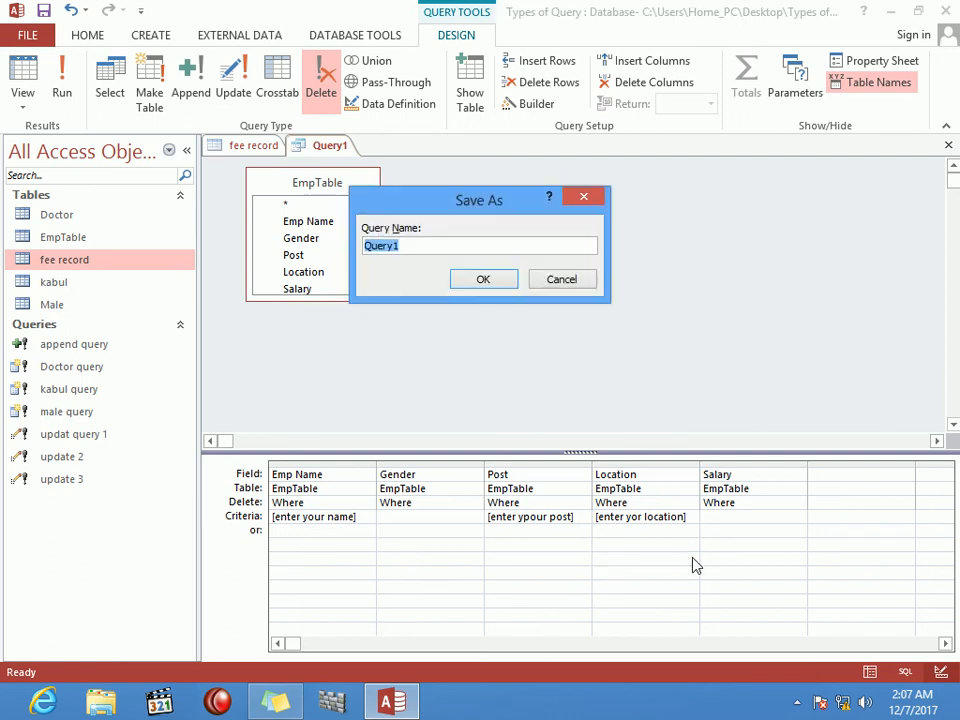
text(delete query)
key(Return)
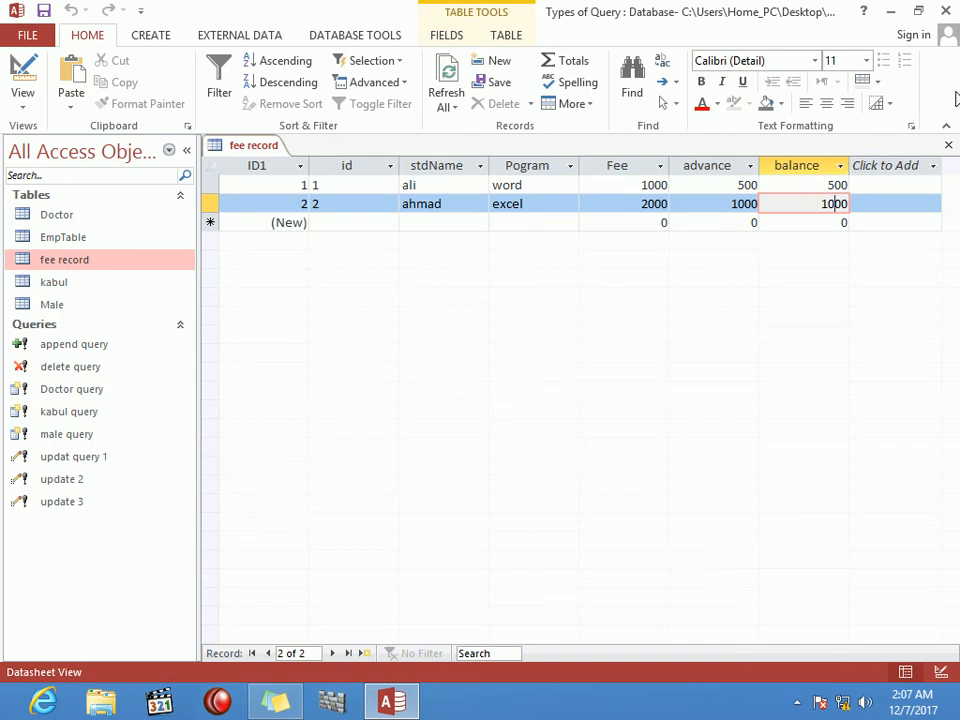
Step: Trial delete query with a name, post doctor and location kabul, declining the zero-row deletion
click(948, 145)
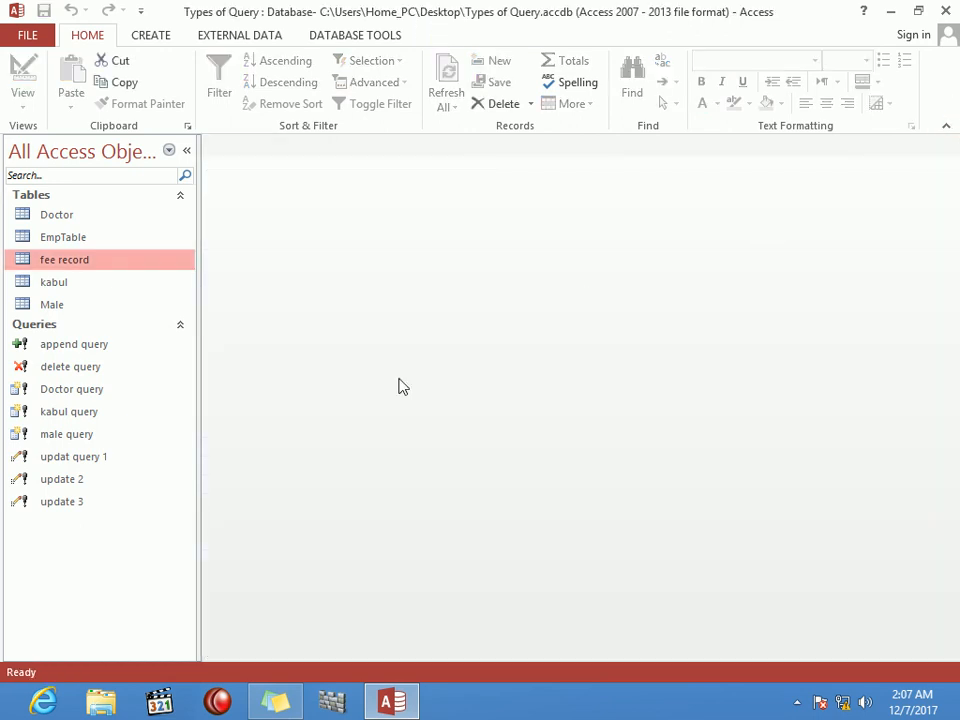
double_click(70, 376)
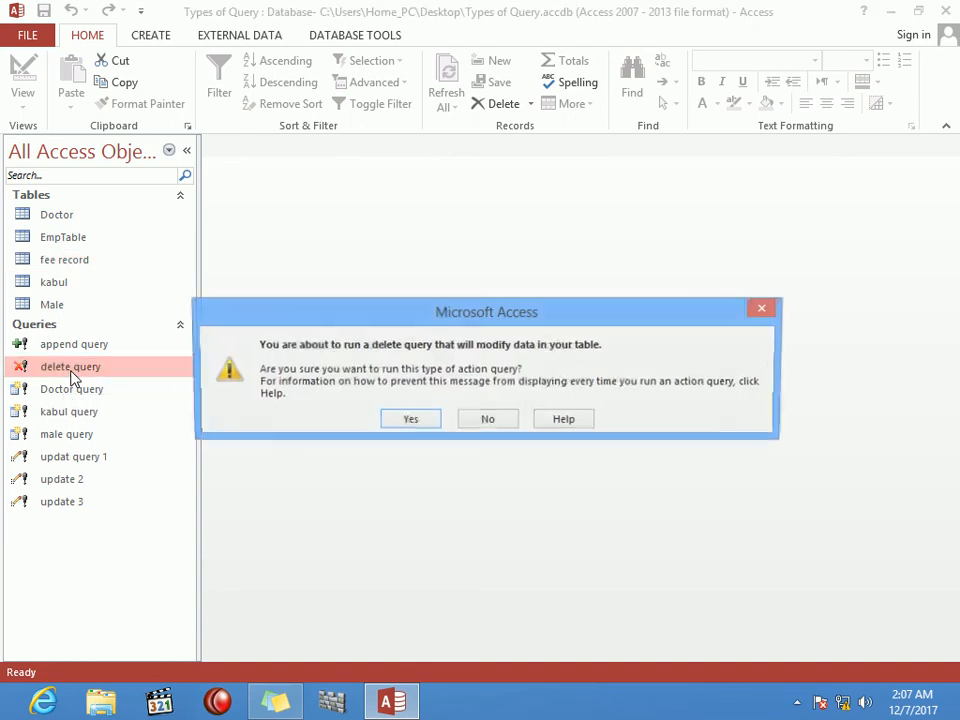
click(424, 419)
text(ali)
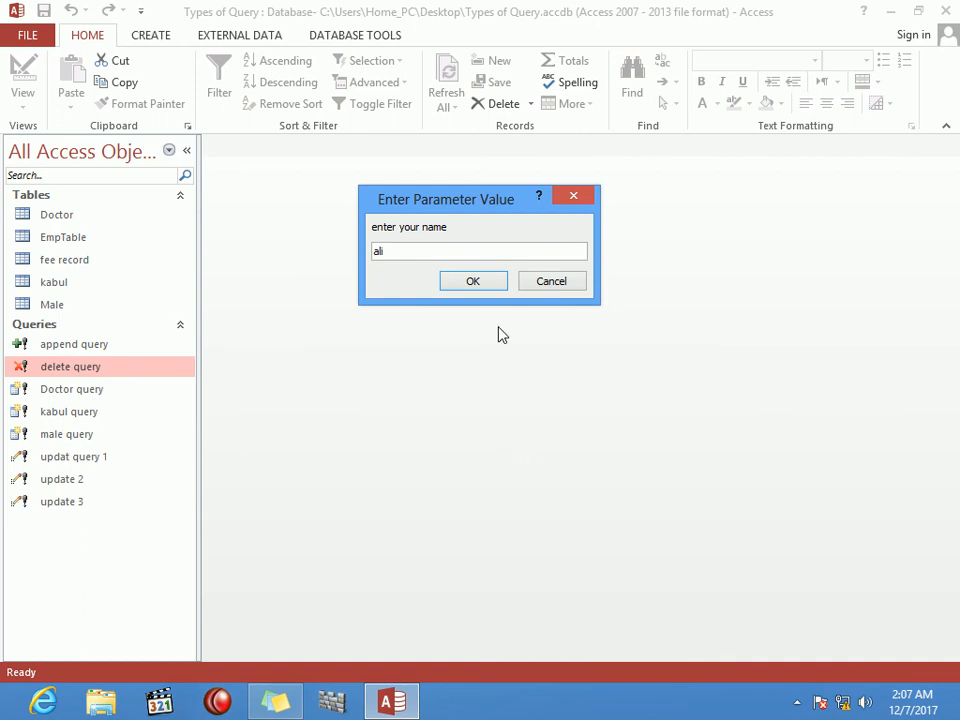
click(490, 289)
text(doctor)
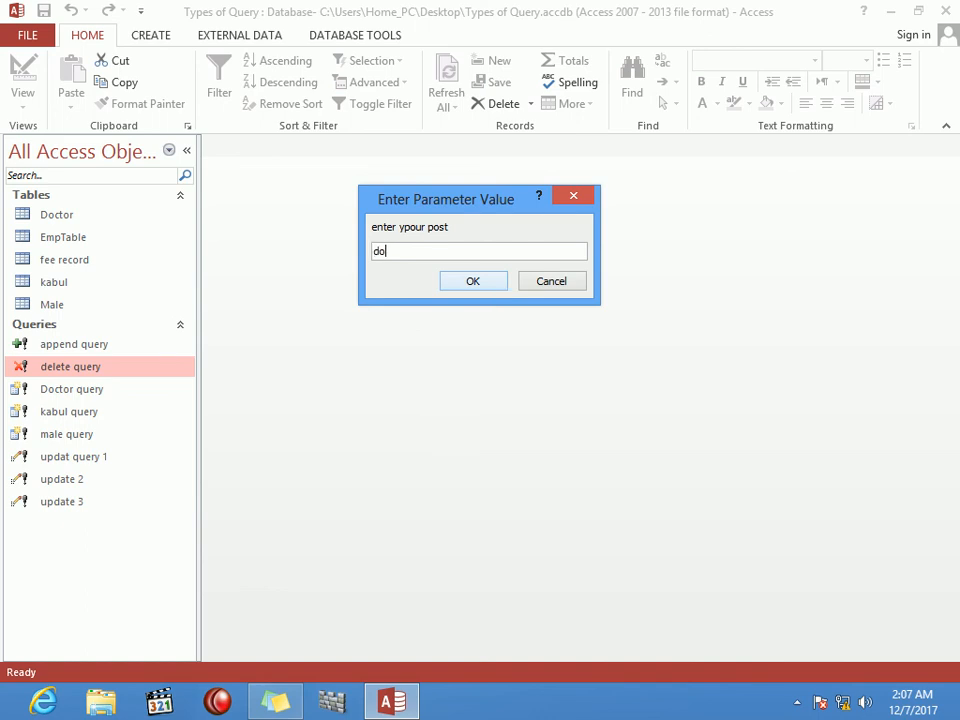
click(490, 289)
text(kabul)
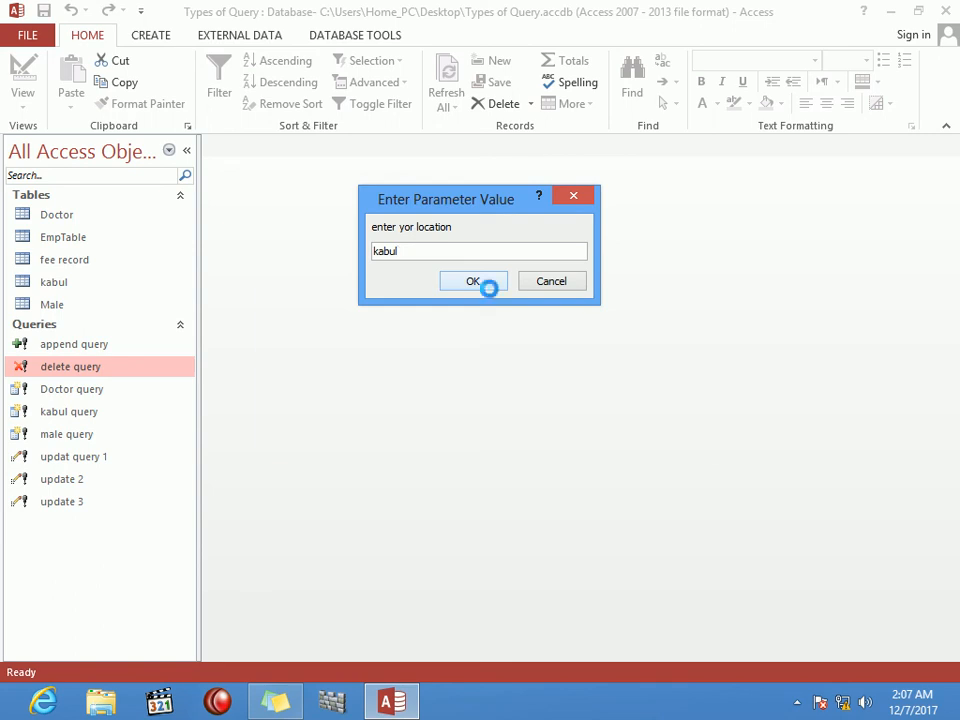
click(490, 289)
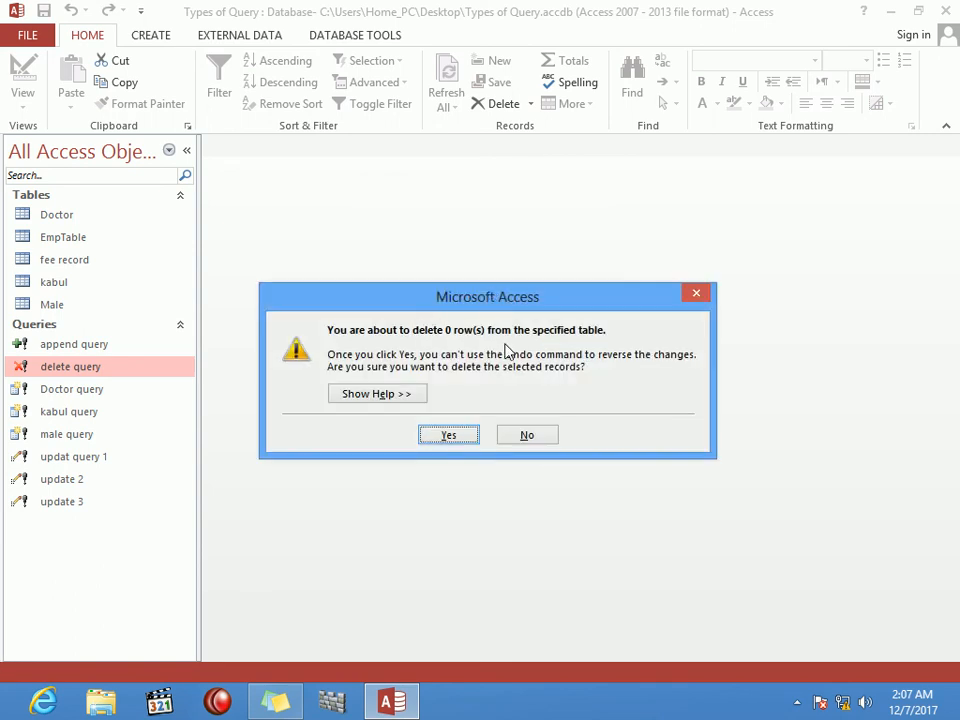
click(525, 436)
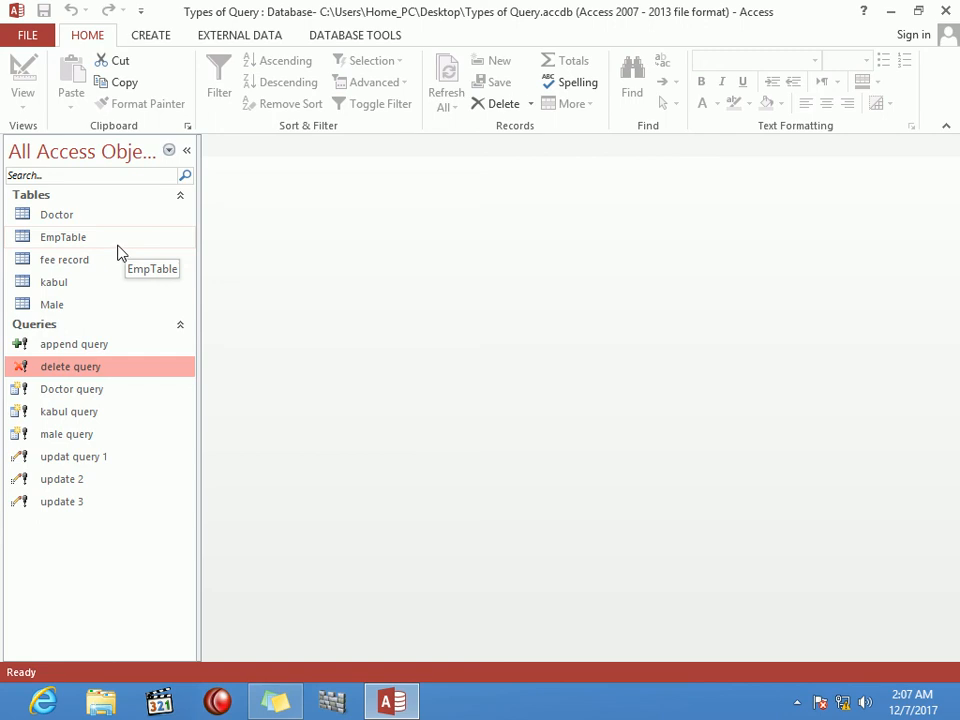
Step: Open EmpTable and find the employee record with post Doctor and location kabul
double_click(119, 244)
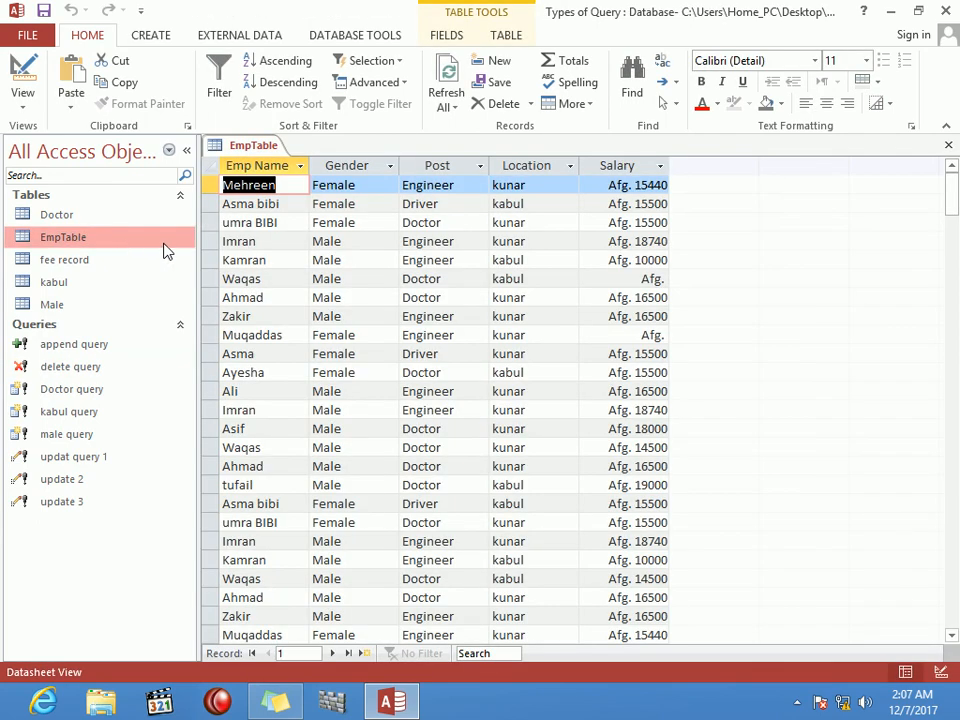
click(294, 240)
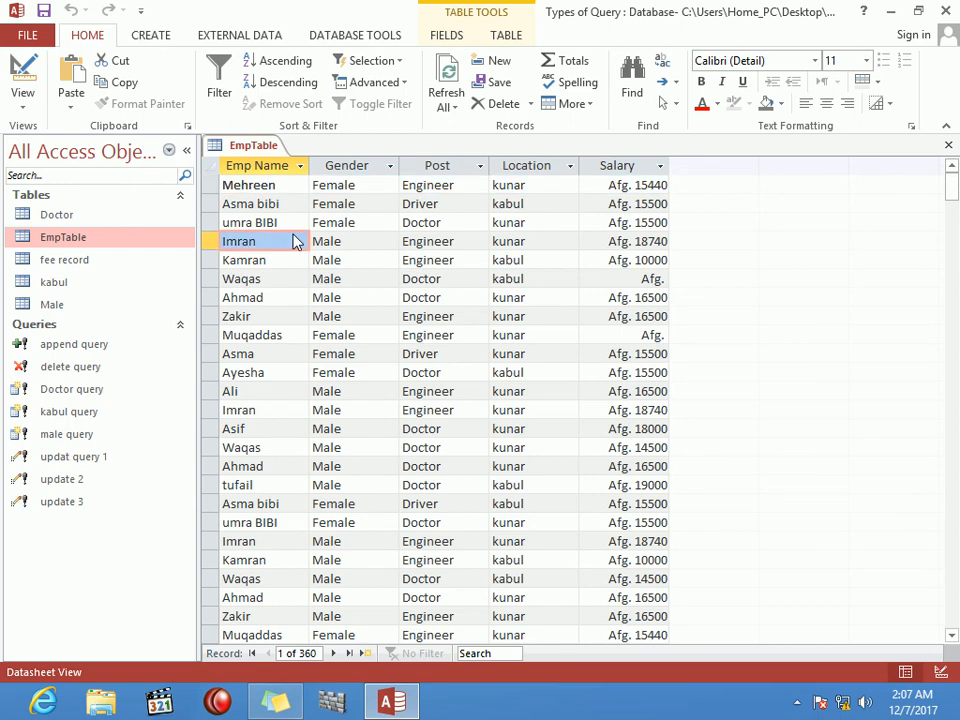
click(337, 278)
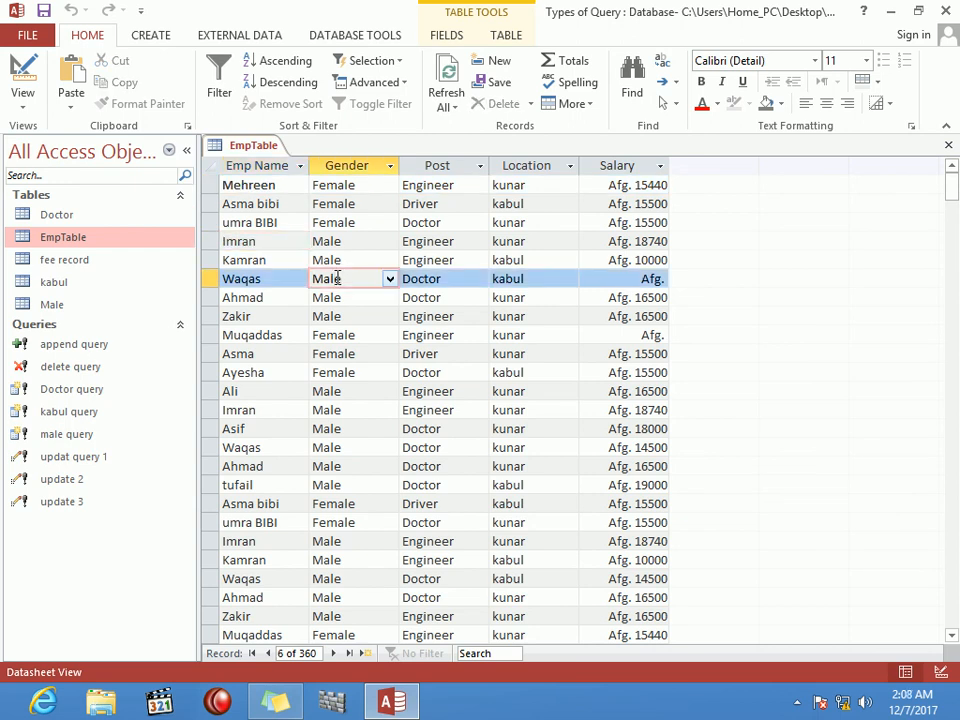
click(452, 277)
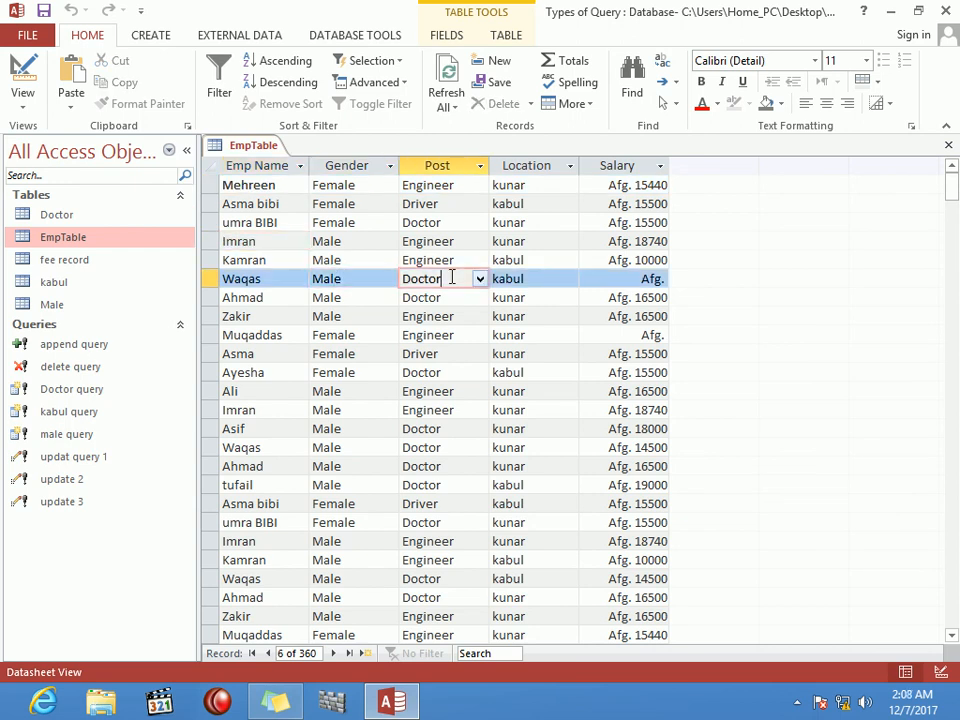
click(545, 285)
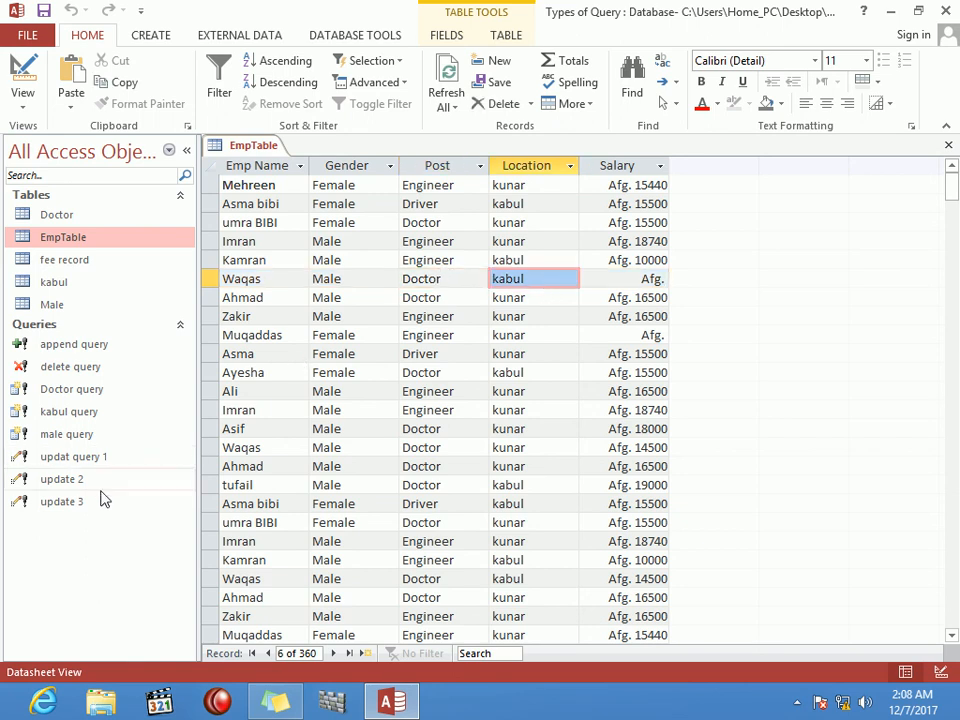
Step: Run the Doctor make-table query, deleting the old Doctor table, then cancel pasting 160 rows
double_click(99, 398)
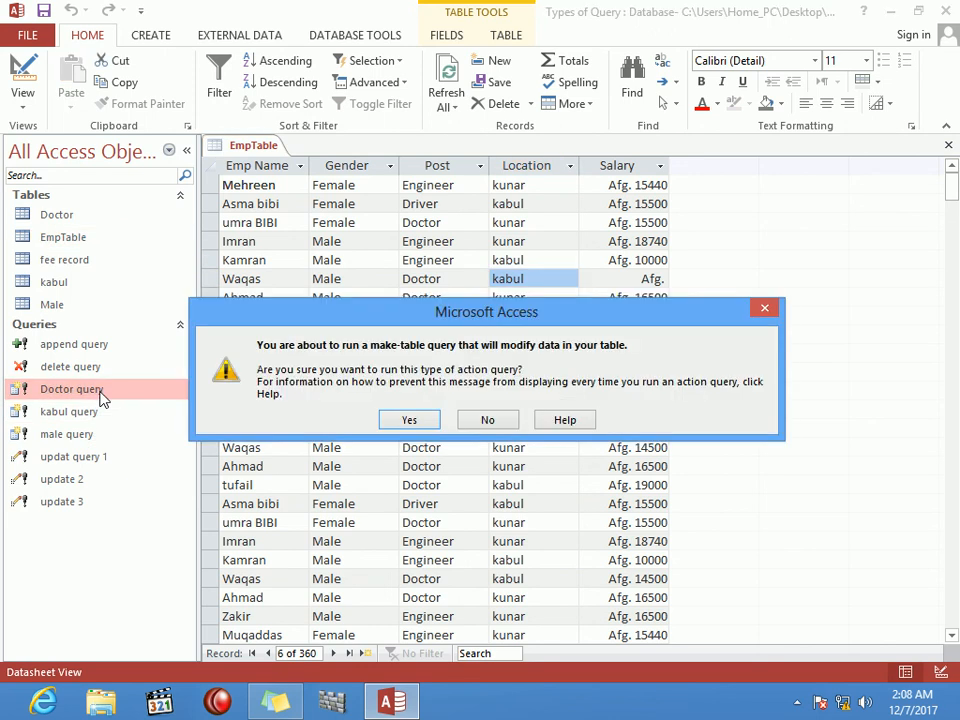
click(418, 422)
click(446, 427)
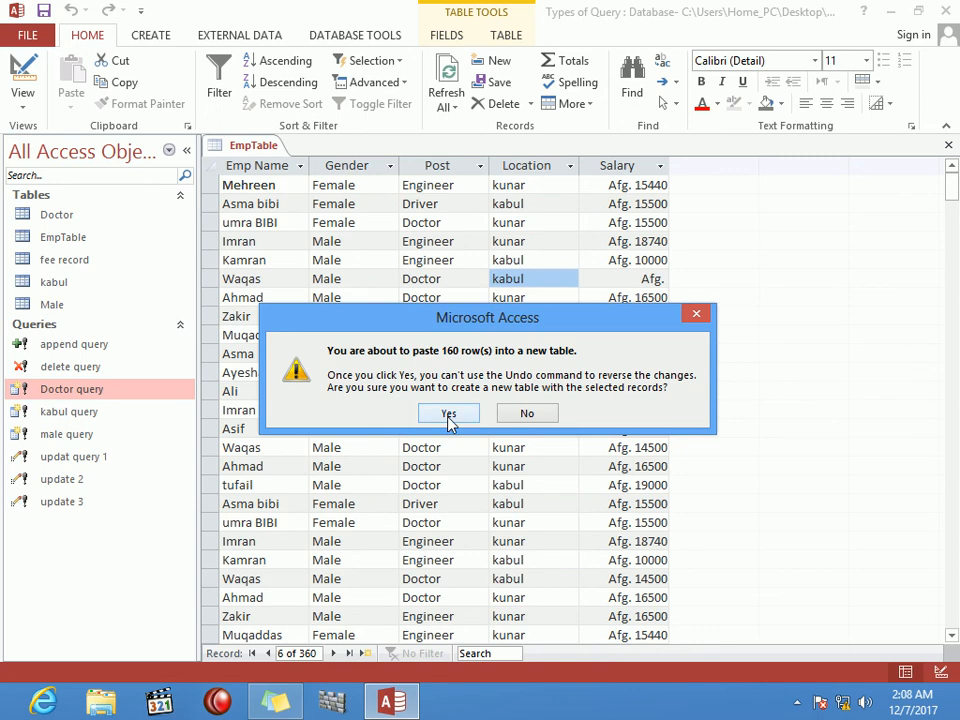
click(528, 415)
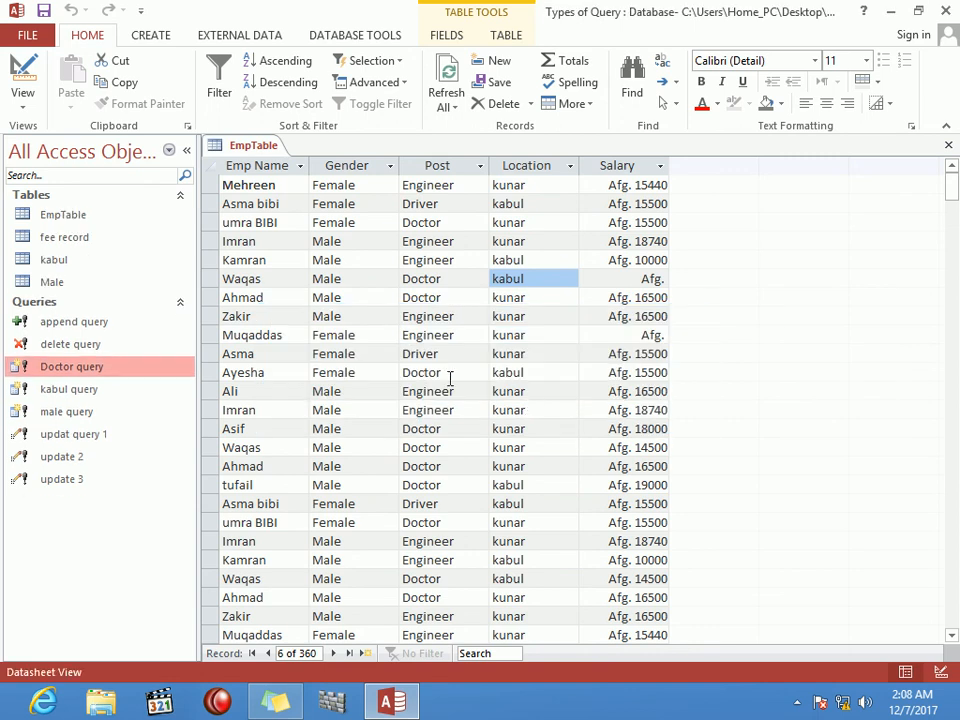
Step: Run delete query for that employee's name, post doctor, location kabul, removing 32 rows
double_click(62, 344)
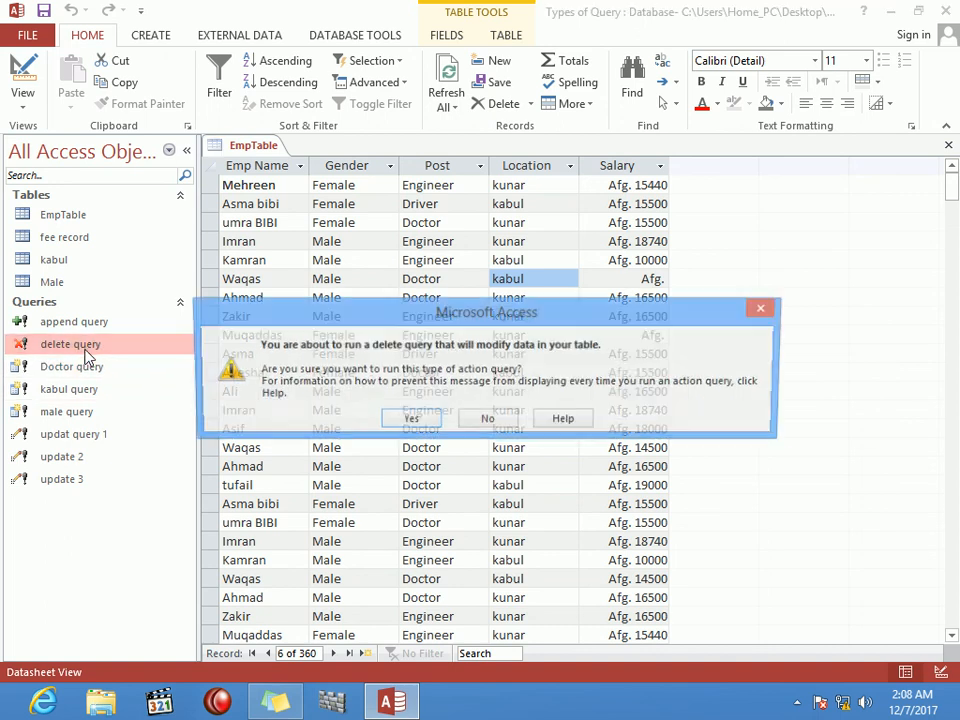
click(410, 420)
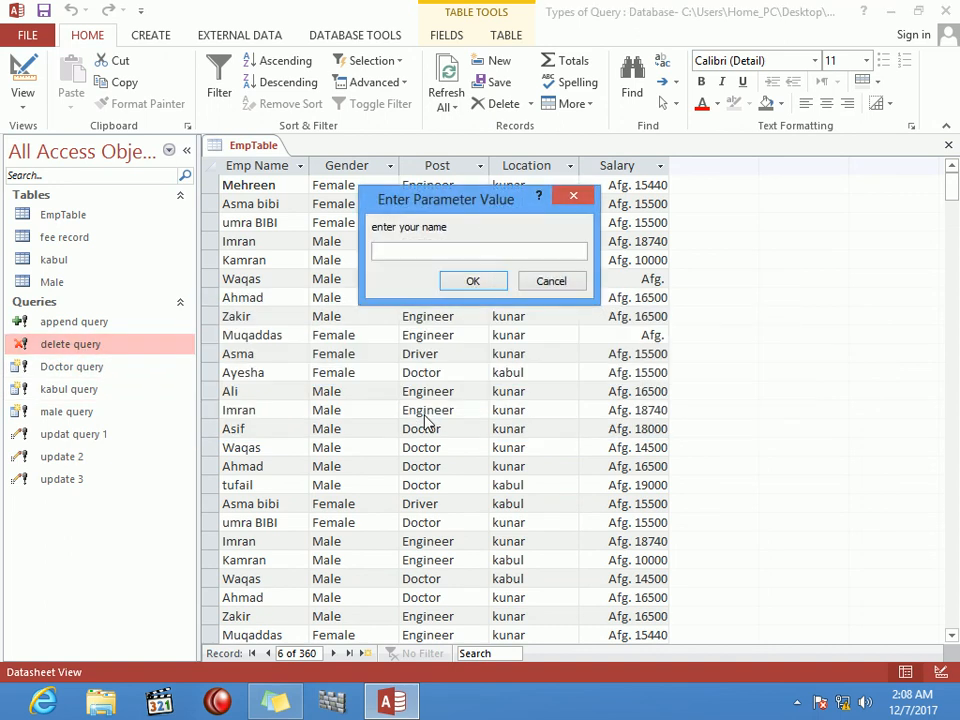
text(waqas)
key(Return)
drag(490, 205, 570, 150)
text(doctor)
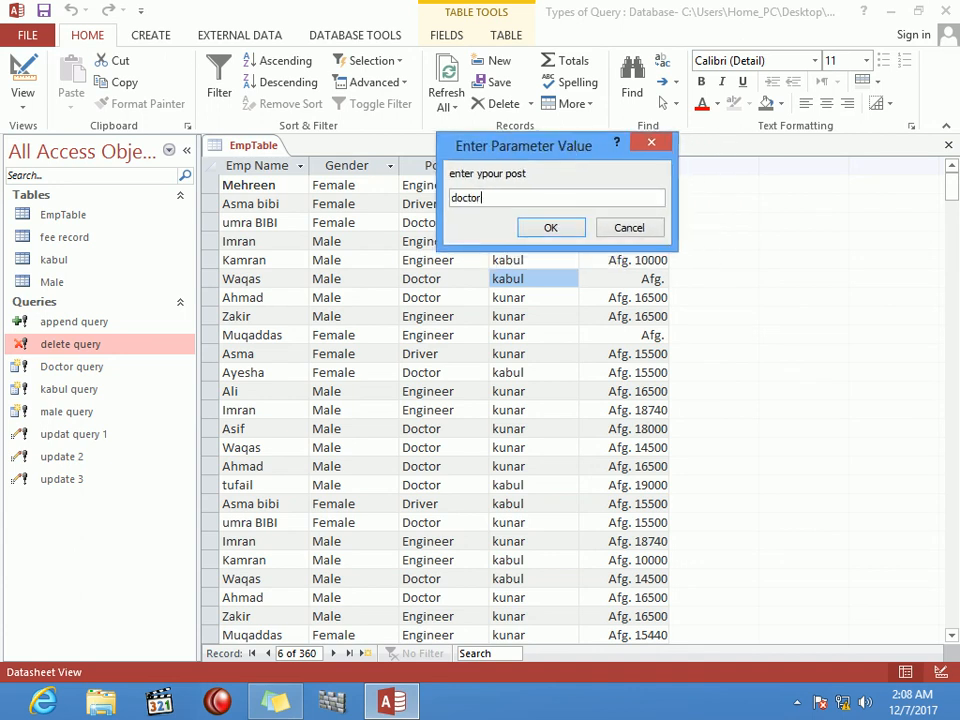
key(Tab)
key(Return)
text(kabul)
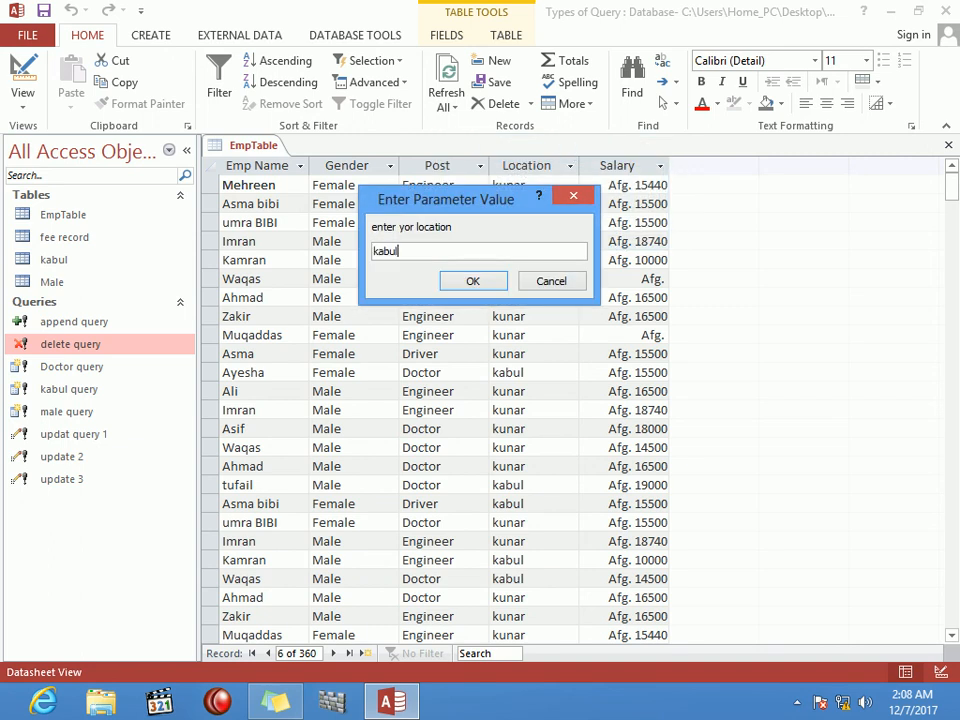
key(Return)
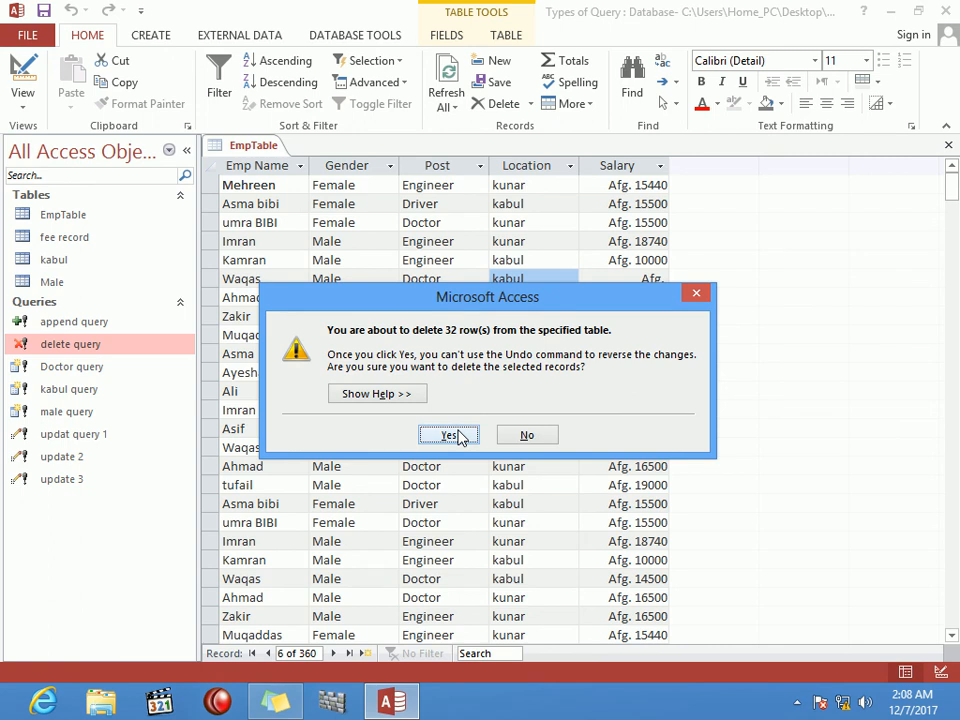
click(457, 435)
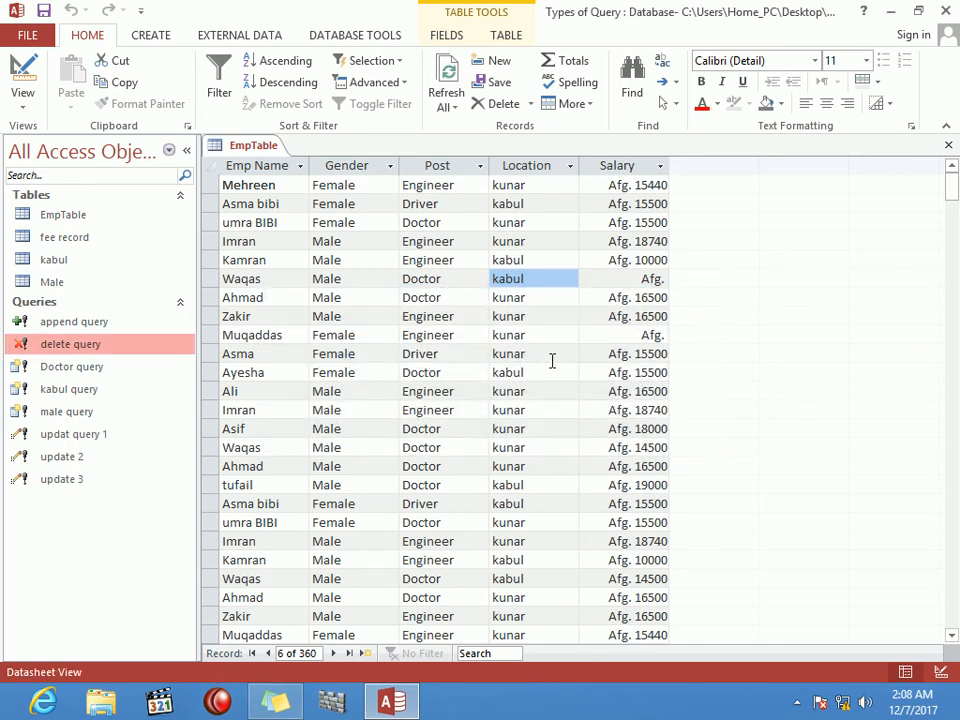
click(613, 353)
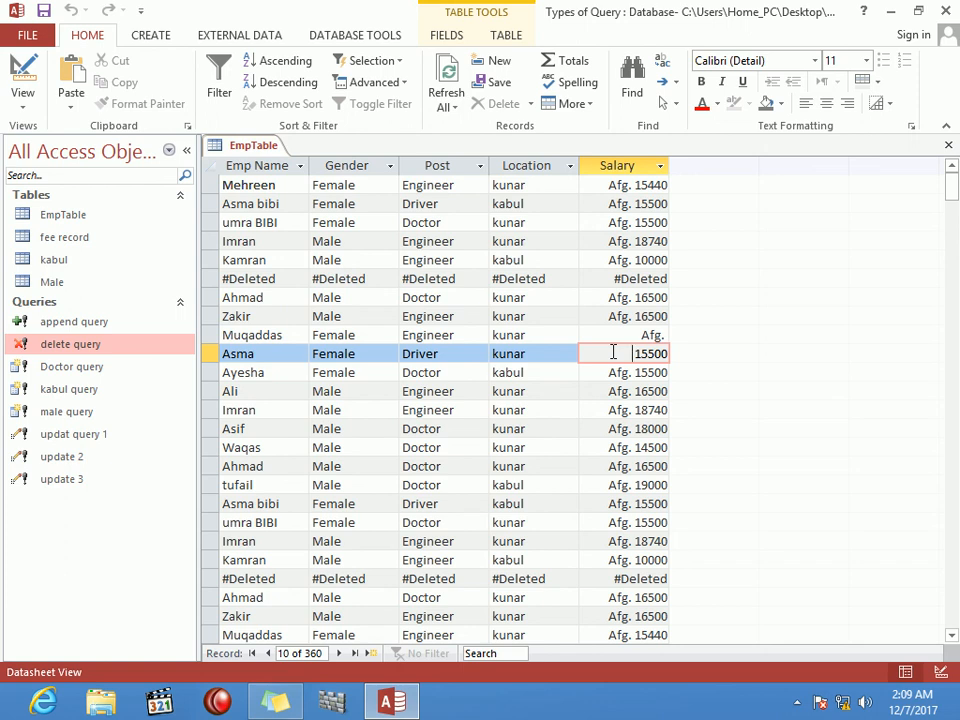
click(797, 704)
click(796, 606)
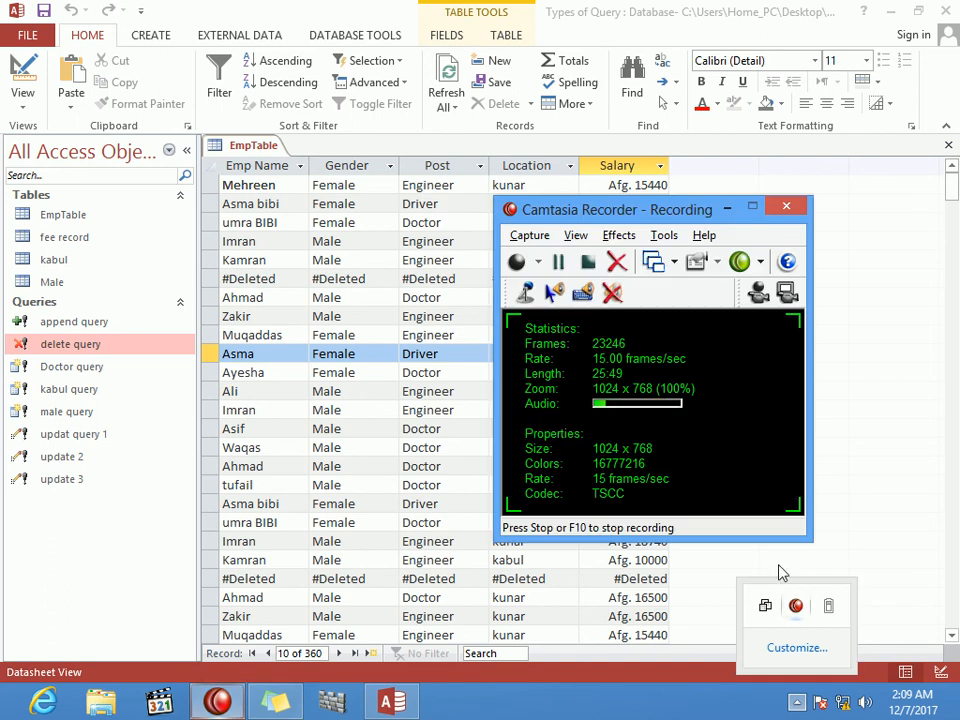